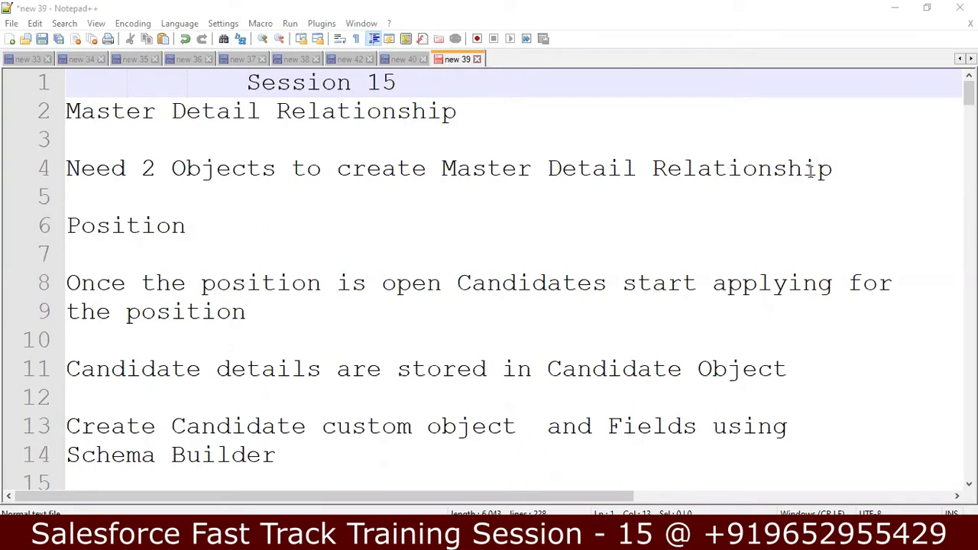
# Review the notes on the two objects, the open Position, and the Schema Builder line
pyautogui.click(845, 169)
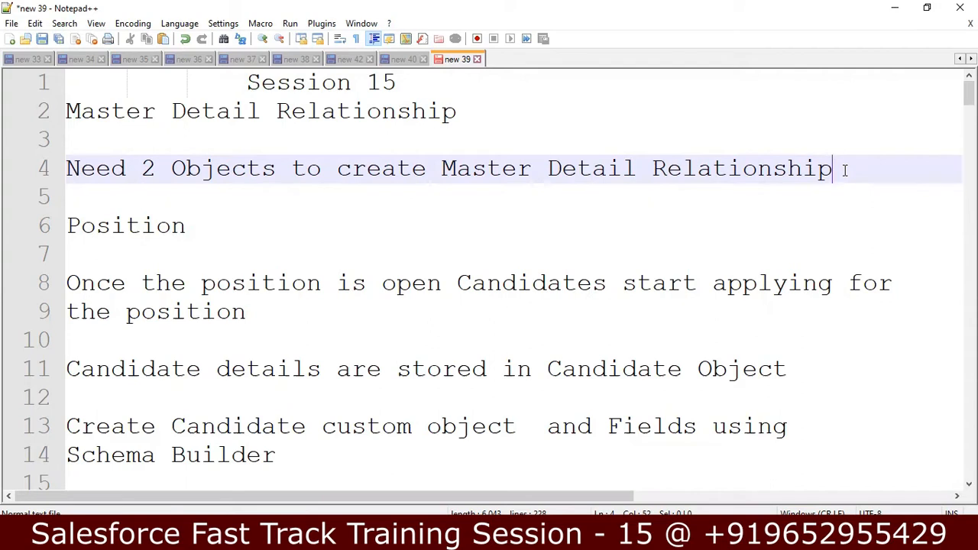
pyautogui.click(369, 226)
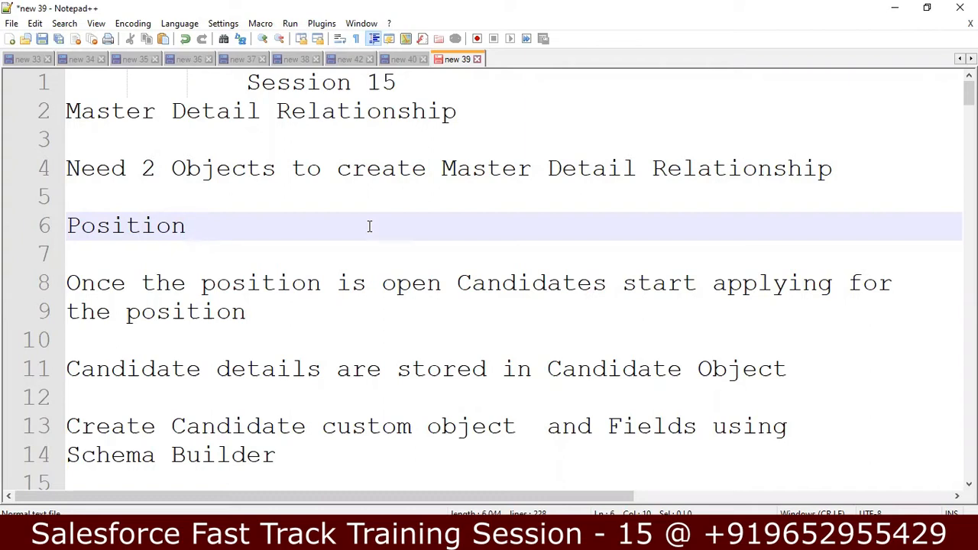
pyautogui.press('Down')
pyautogui.press('Down')
pyautogui.press('Down')
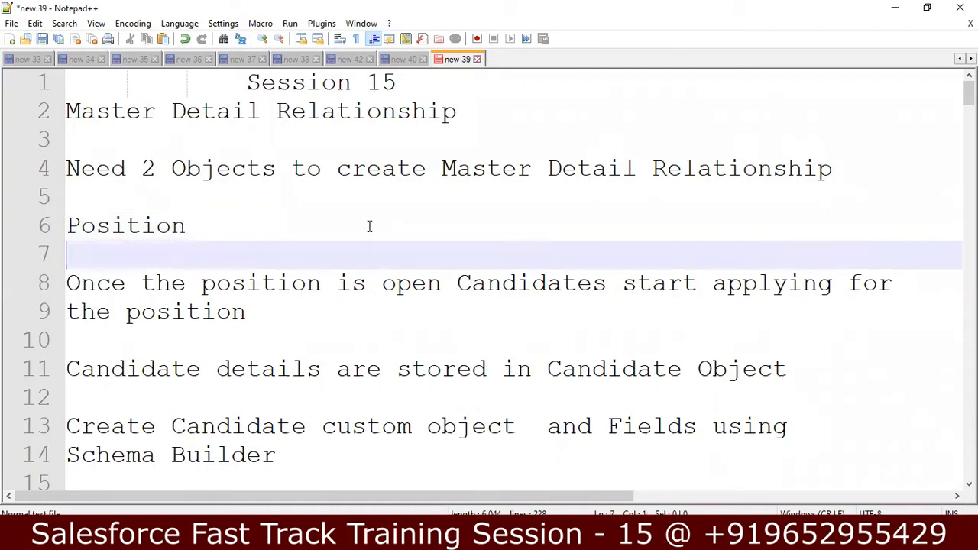
pyautogui.press('Up')
pyautogui.press('Right')
pyautogui.press('Right')
pyautogui.press('Right')
pyautogui.press('Right')
pyautogui.press('Right')
pyautogui.press('Right')
pyautogui.press('Right')
pyautogui.press('Right')
pyautogui.press('Right')
pyautogui.press('Right')
pyautogui.press('Right')
pyautogui.press('Right')
pyautogui.press('Right')
pyautogui.press('Right')
pyautogui.press('Right')
pyautogui.press('Right')
pyautogui.press('Right')
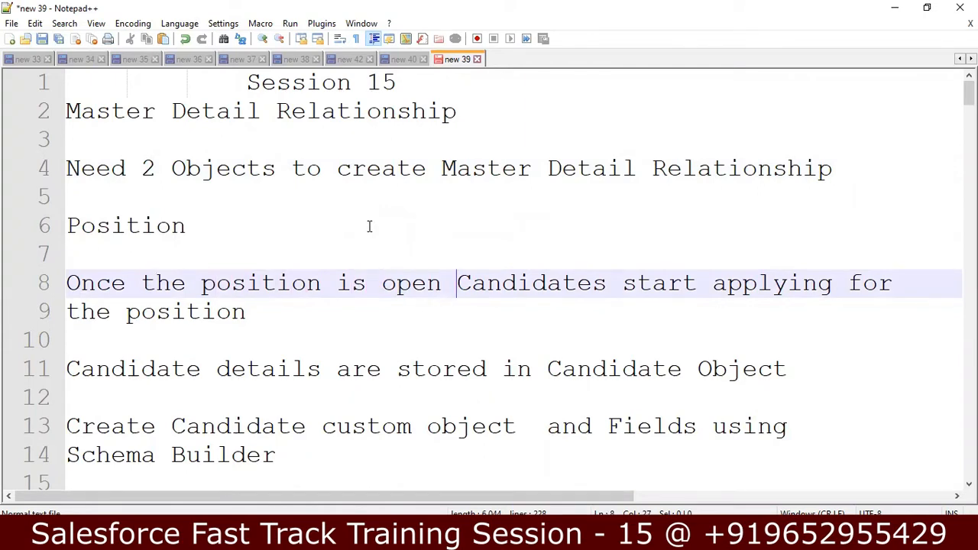
pyautogui.press('Down')
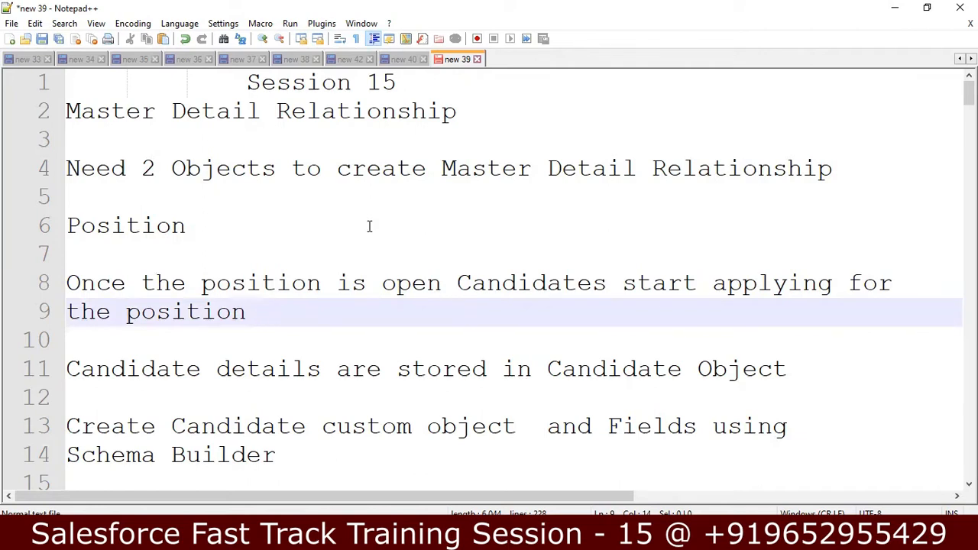
pyautogui.press('Down')
pyautogui.press('Down')
pyautogui.press('Down')
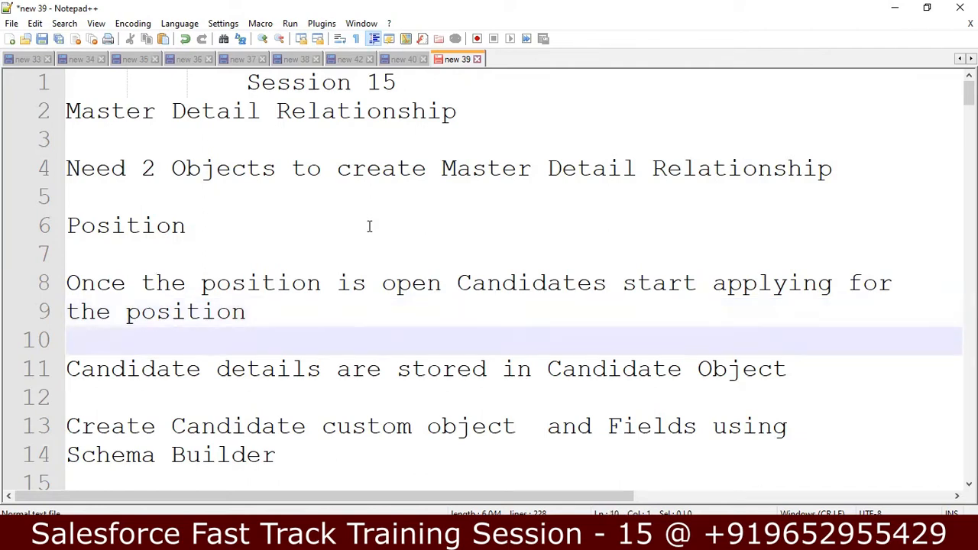
pyautogui.press('Down')
pyautogui.press('Down')
pyautogui.press('Down')
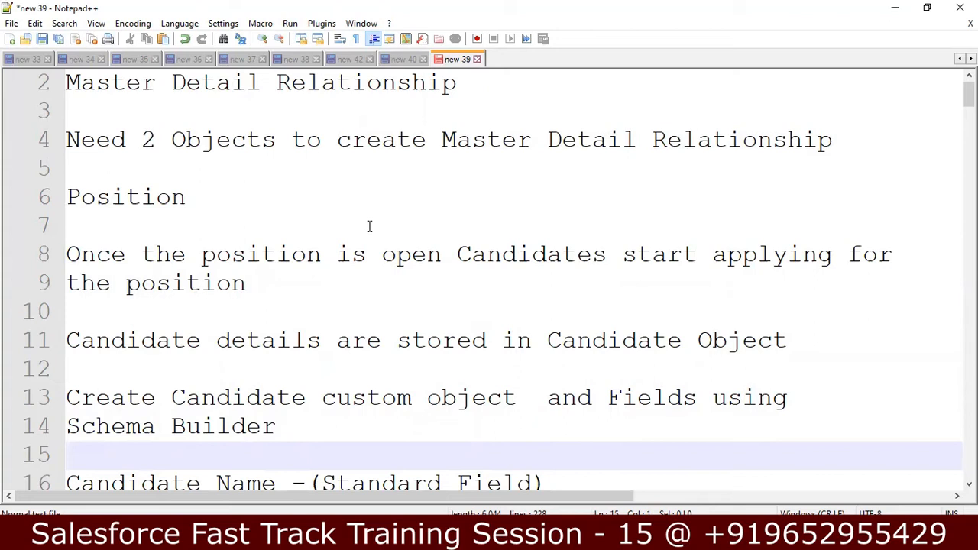
# Go through the Candidate custom fields list, from Add Custom Fields through Reference ID and Location
pyautogui.press('Down')
pyautogui.press('Down')
pyautogui.press('Down')
pyautogui.press('Down')
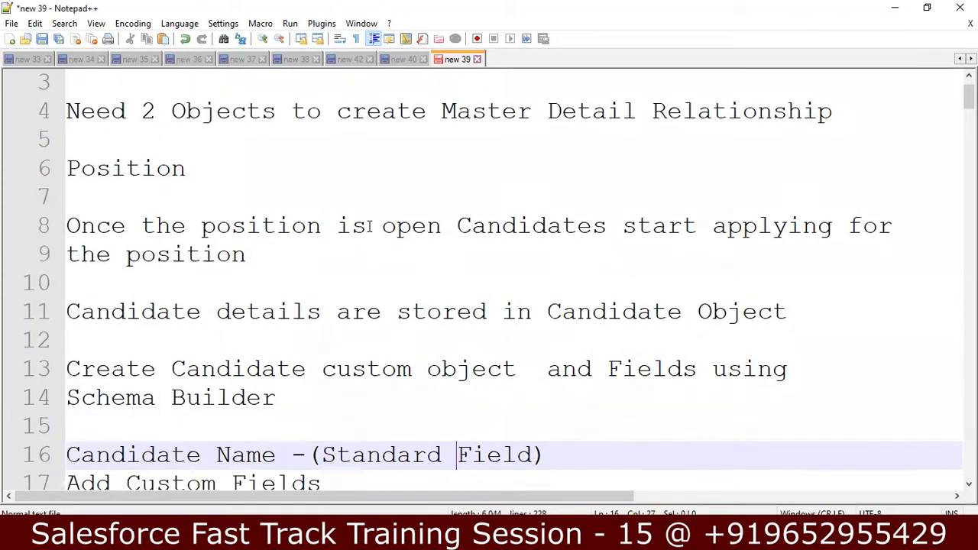
pyautogui.press('Down')
pyautogui.press('Down')
pyautogui.press('Down')
pyautogui.press('Down')
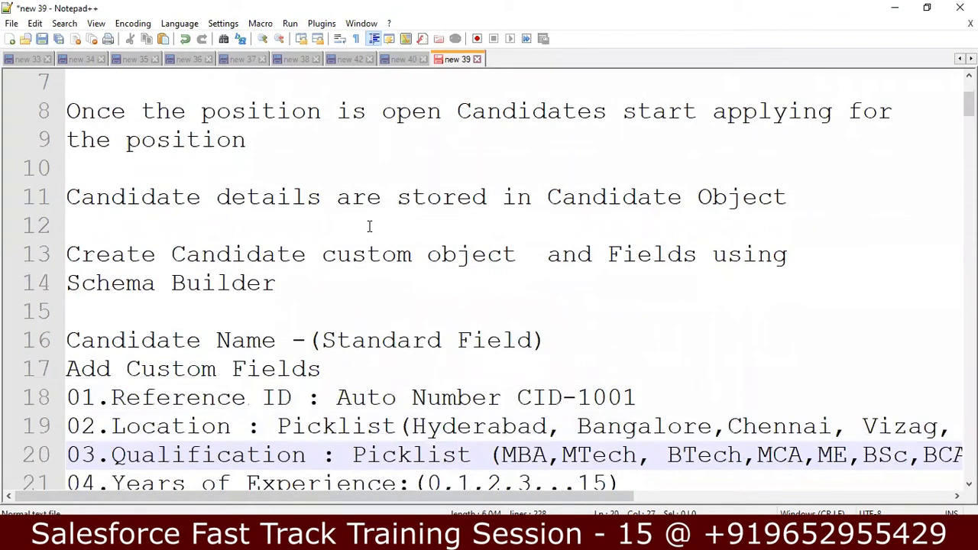
pyautogui.press('Down')
pyautogui.press('Down')
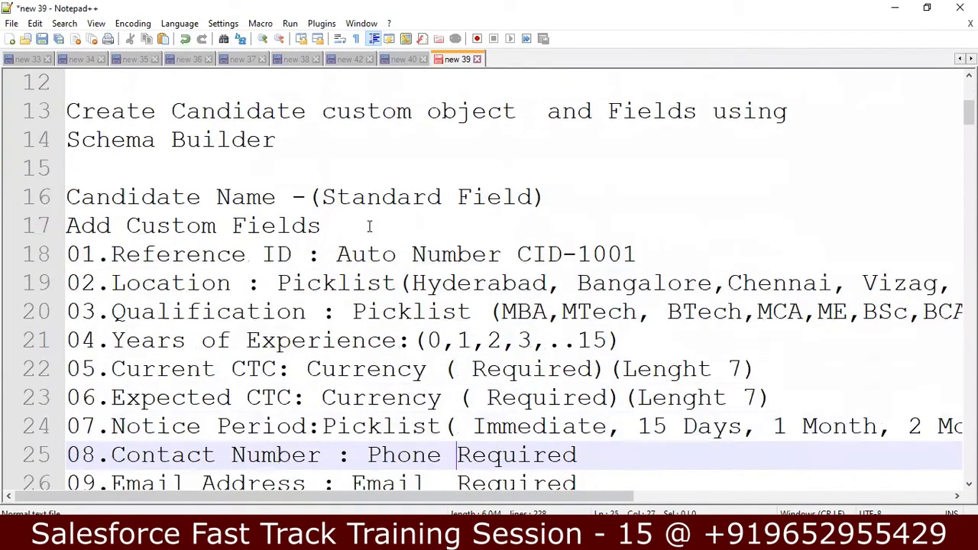
pyautogui.press('Down')
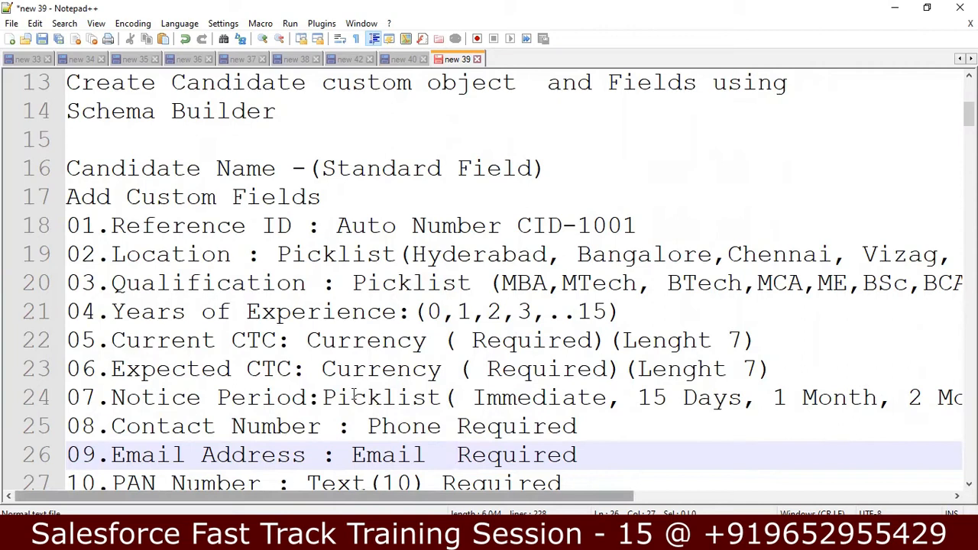
pyautogui.click(283, 201)
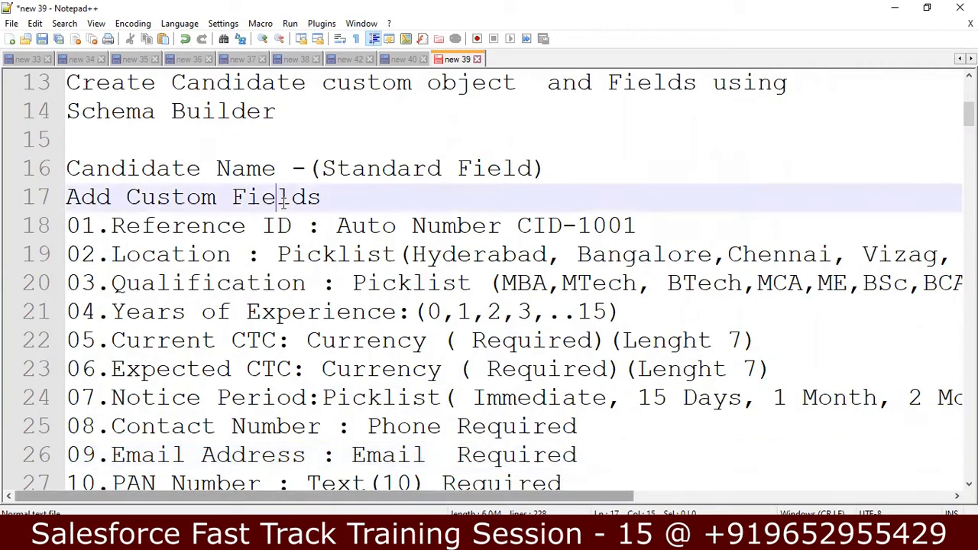
pyautogui.click(644, 228)
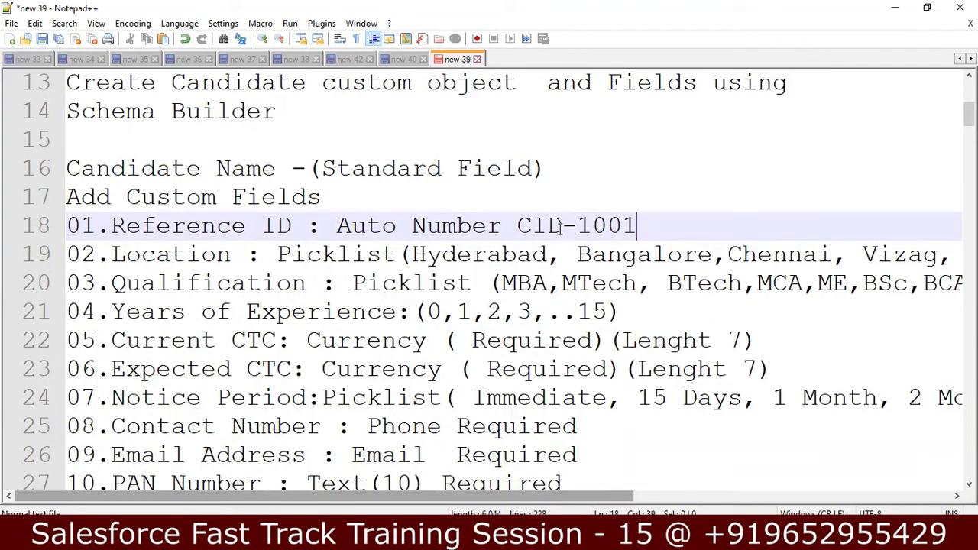
pyautogui.click(283, 254)
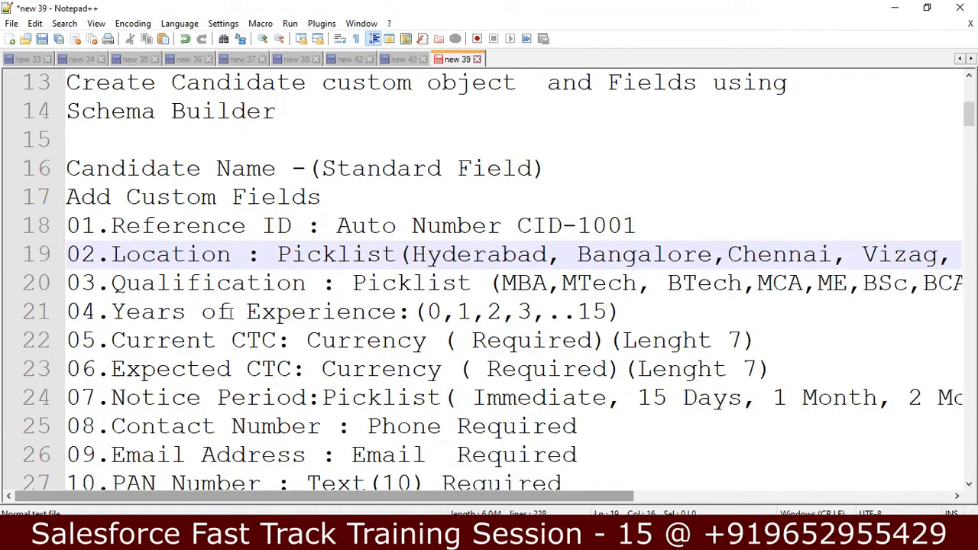
# Append ' -99X 60X' to the end of the Years of Experience line
pyautogui.click(624, 312)
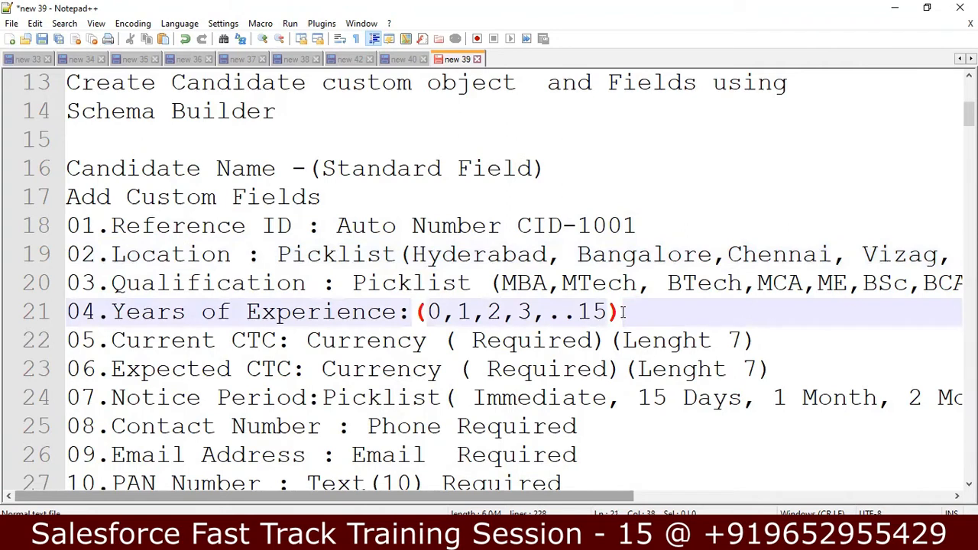
pyautogui.write('-99x')
pyautogui.press('BackSpace')
pyautogui.write('X')
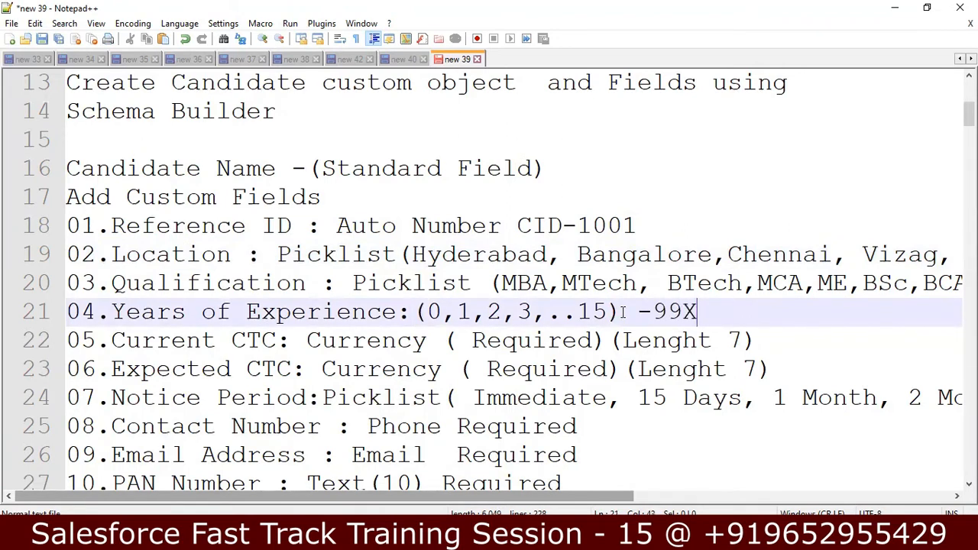
pyautogui.write(' 60X')
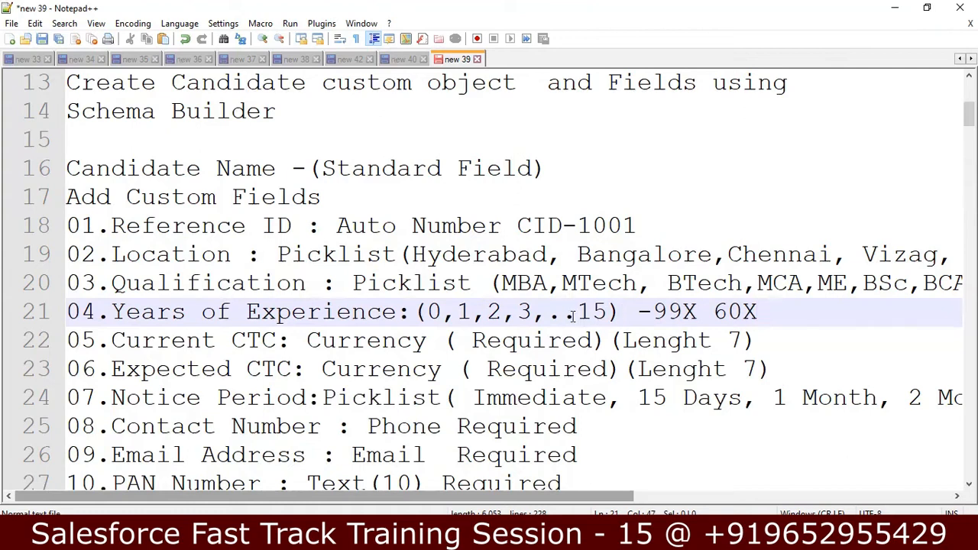
# Insert 'Picklist' before the Years of Experience values (0,1,2,3,..15)
pyautogui.click(413, 311)
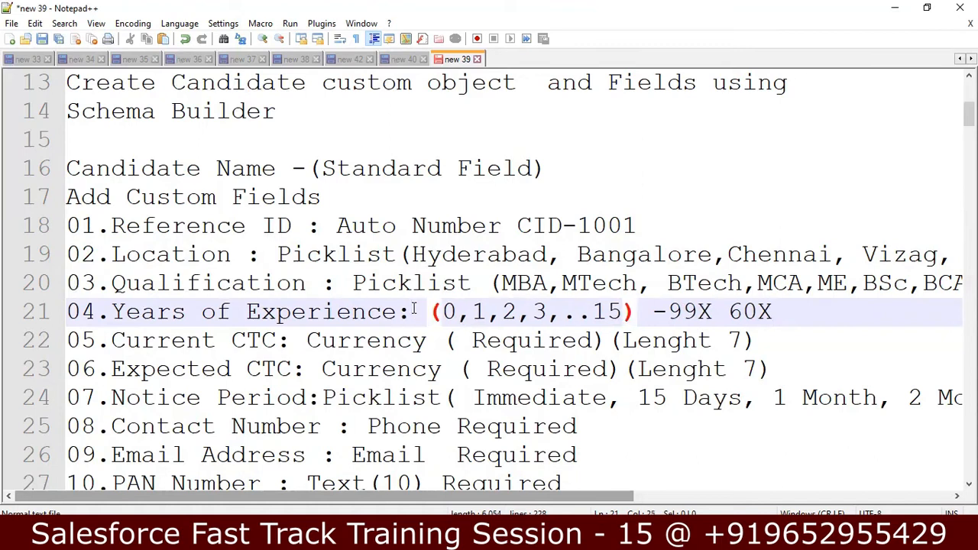
pyautogui.write('p')
pyautogui.press('BackSpace')
pyautogui.write('Pick')
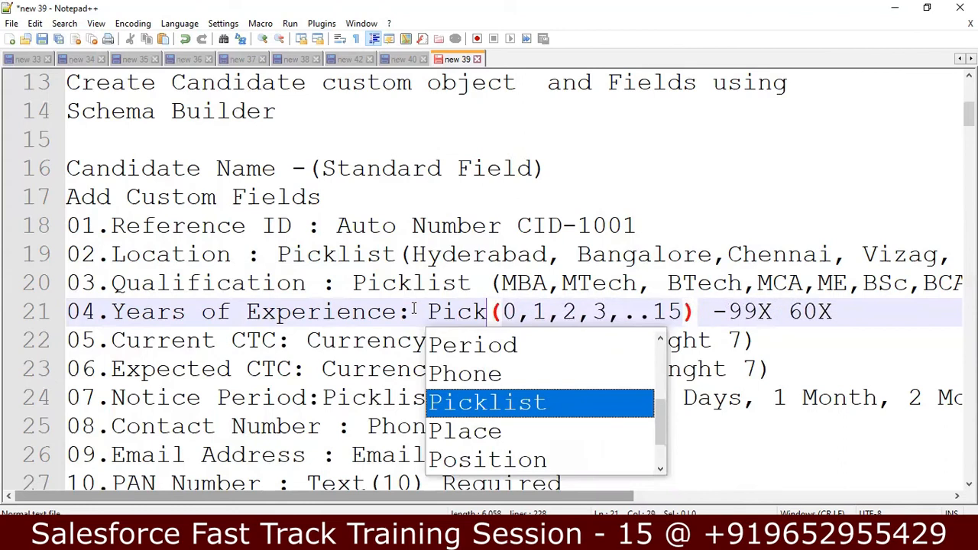
pyautogui.press('Return')
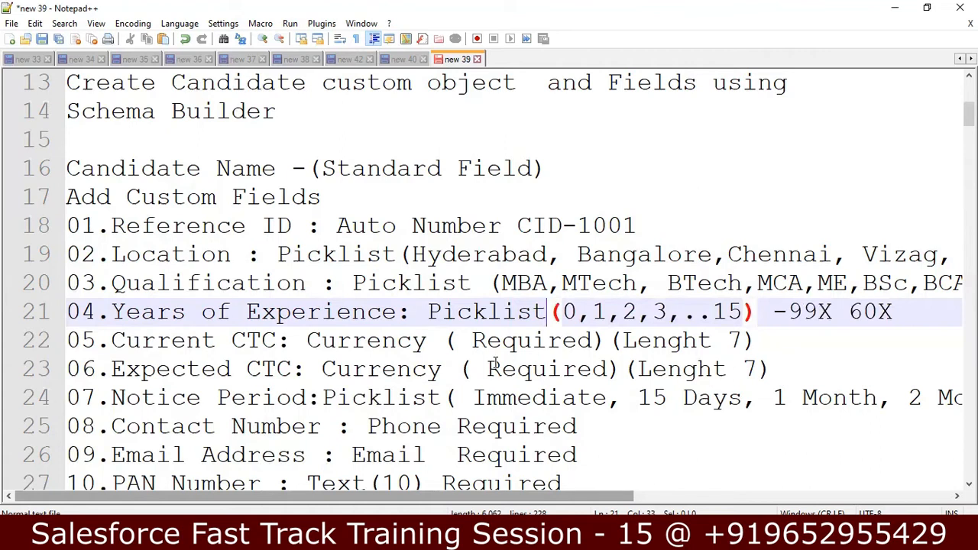
# Check the Current CTC, Expected CTC, Notice Period, Contact Number and Email Address lines
pyautogui.click(432, 346)
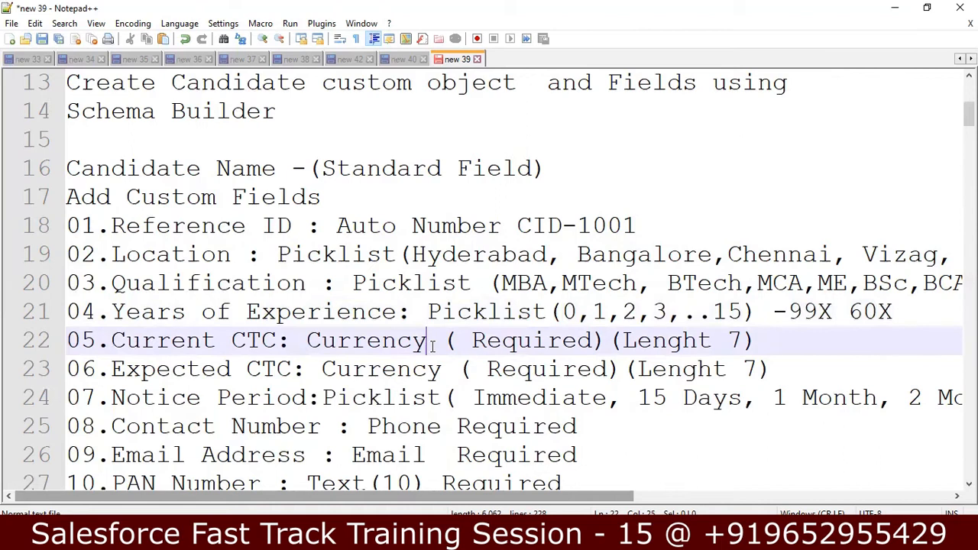
pyautogui.click(682, 351)
pyautogui.click(397, 365)
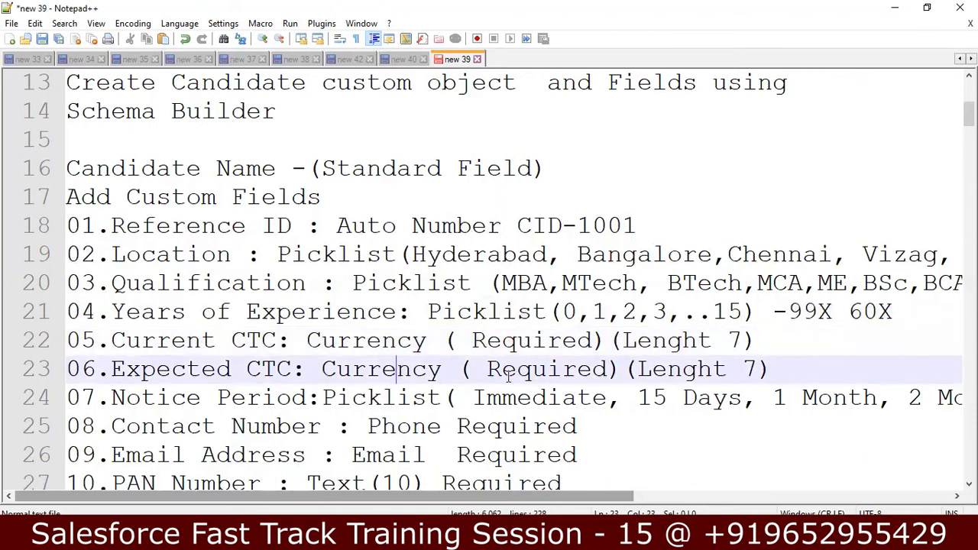
pyautogui.click(667, 369)
pyautogui.click(218, 400)
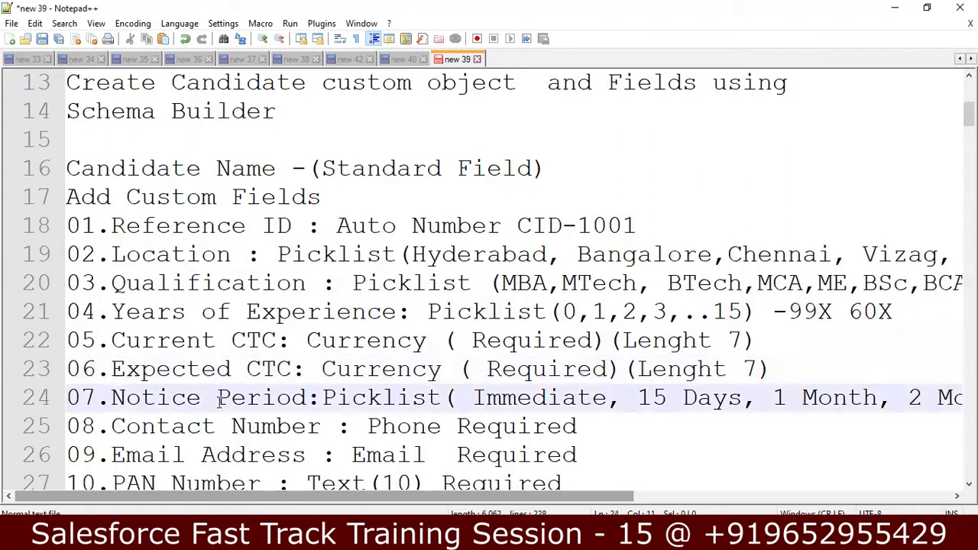
pyautogui.click(450, 399)
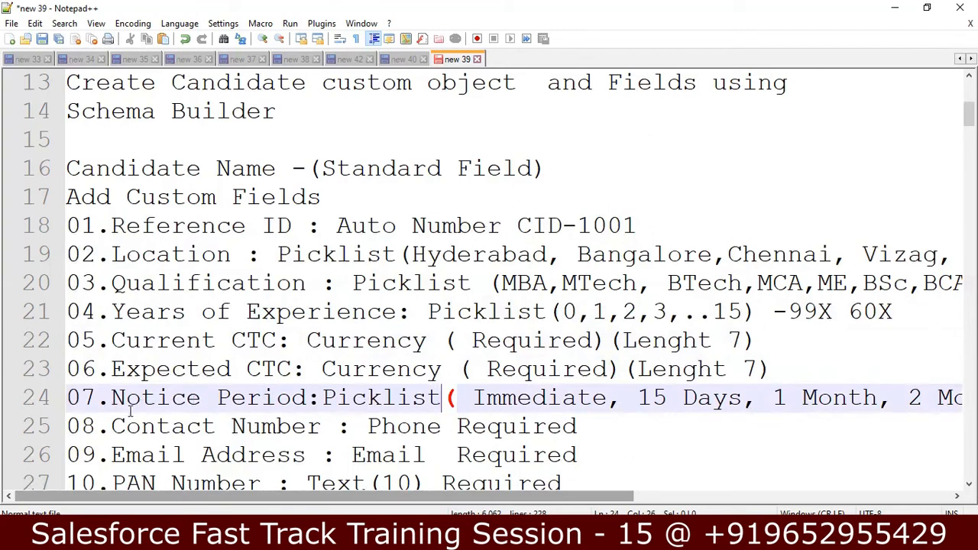
pyautogui.click(111, 426)
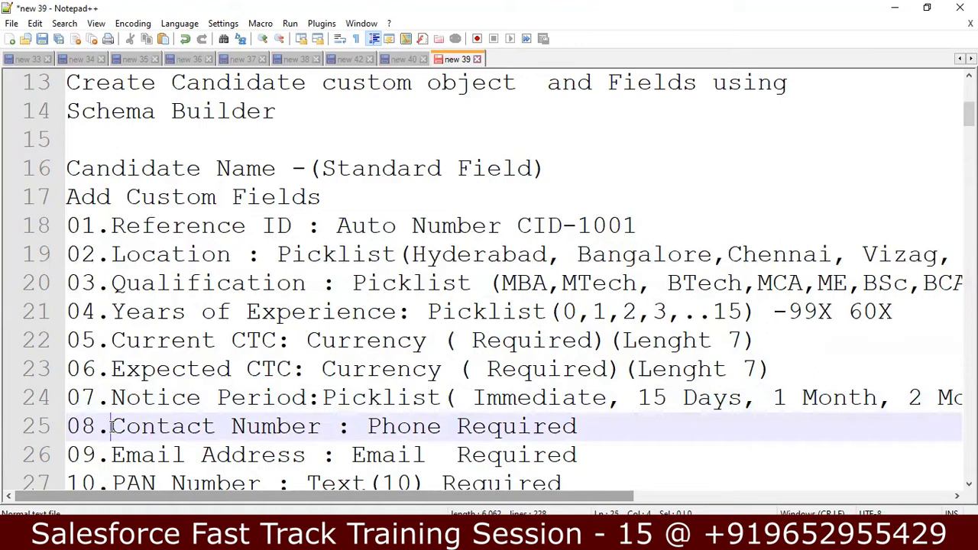
pyautogui.press('Down')
pyautogui.press('Down')
pyautogui.press('Down')
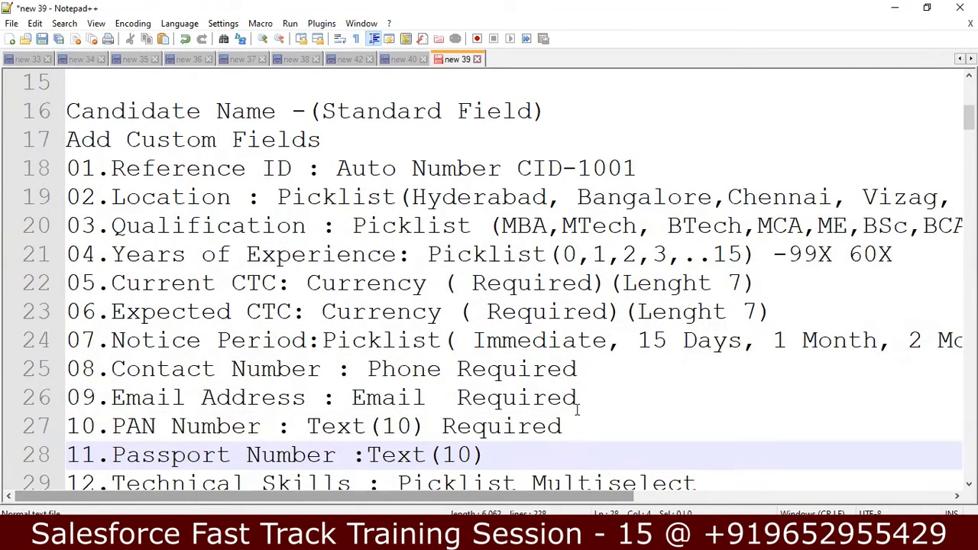
# Step through the PAN Number, Passport Number and Technical Skills lines of the notes
pyautogui.click(385, 423)
pyautogui.click(527, 424)
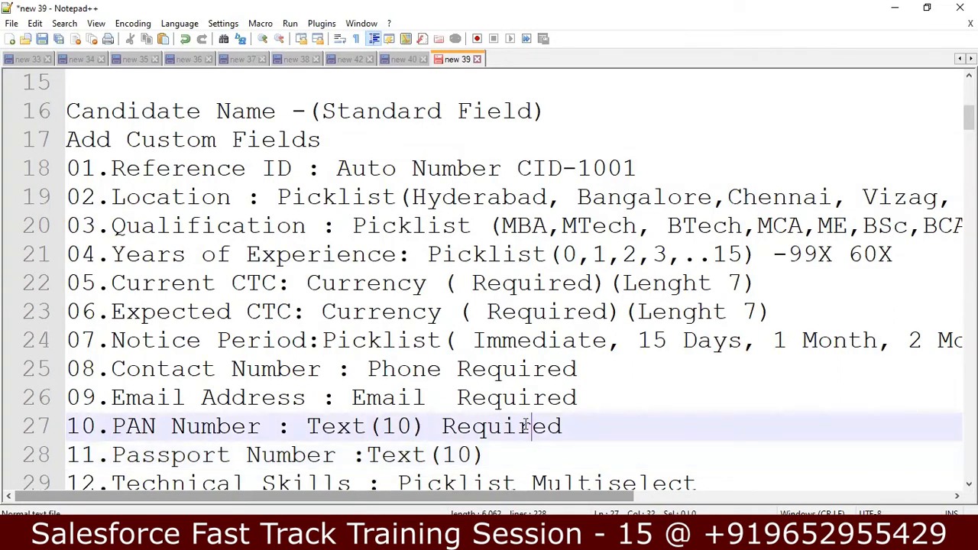
pyautogui.click(276, 452)
pyautogui.press('Down')
pyautogui.press('Down')
pyautogui.press('Down')
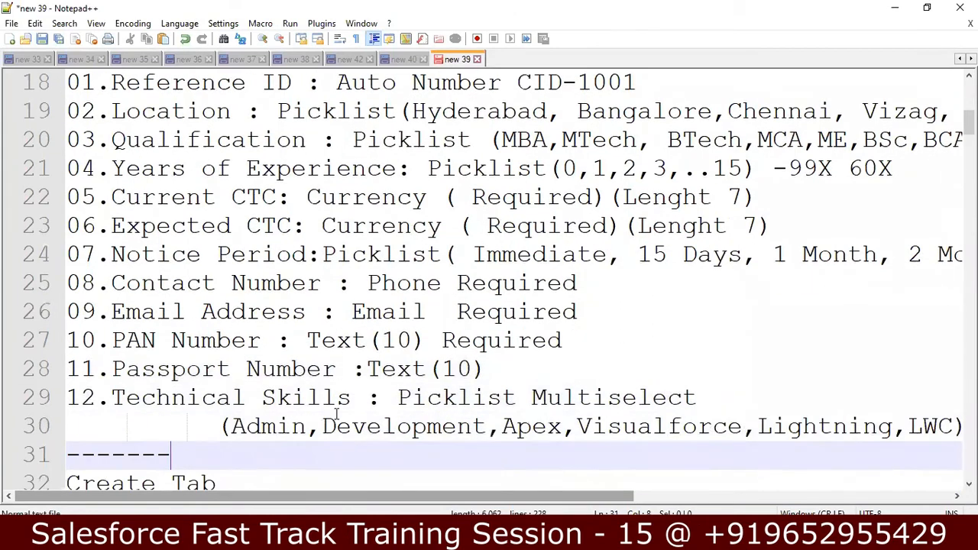
pyautogui.click(223, 426)
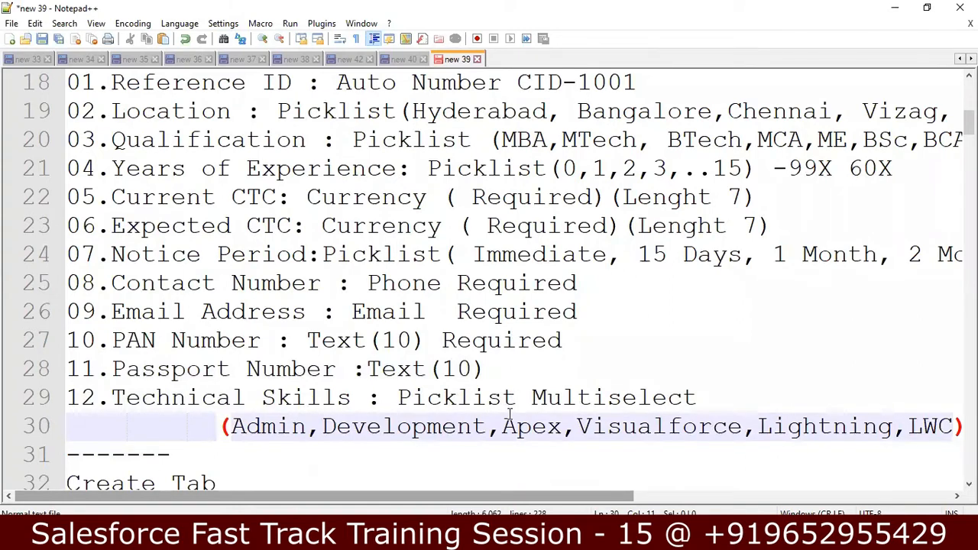
pyautogui.press('Down')
pyautogui.press('Down')
pyautogui.press('Down')
pyautogui.press('Down')
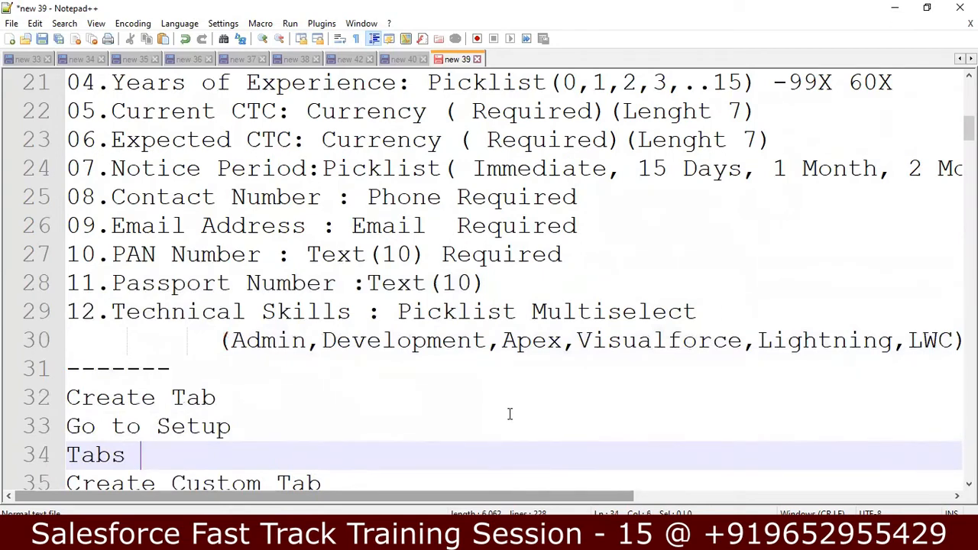
pyautogui.press('Down')
pyautogui.press('Down')
pyautogui.press('Down')
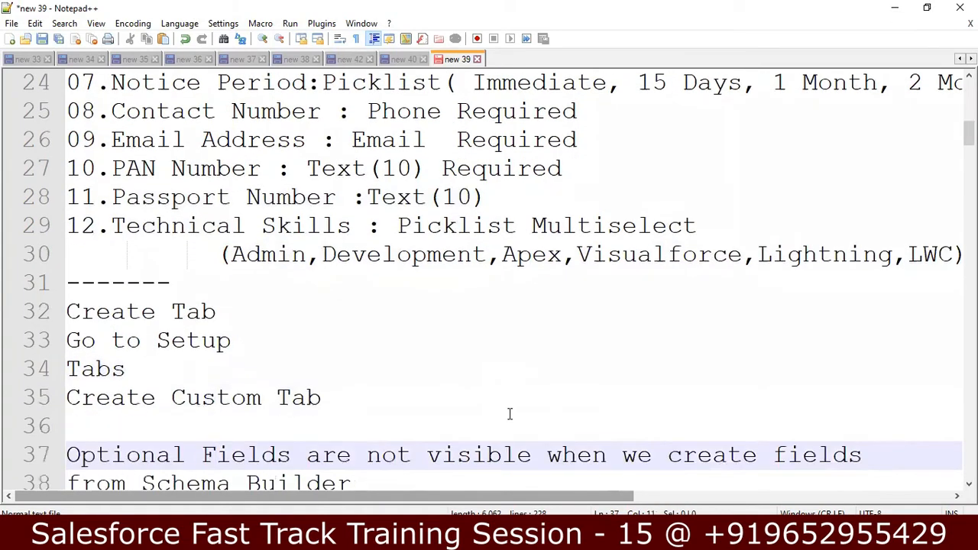
# Move down to the Create Custom Tab and Set Page Layout notes, then switch to Chrome
pyautogui.click(135, 368)
pyautogui.click(333, 405)
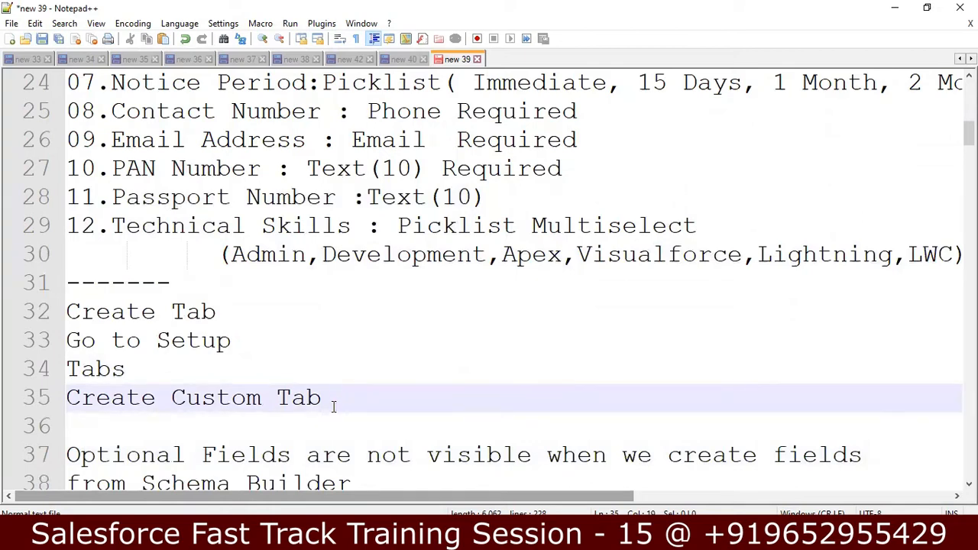
pyautogui.press('Down')
pyautogui.press('Down')
pyautogui.press('Down')
pyautogui.press('Down')
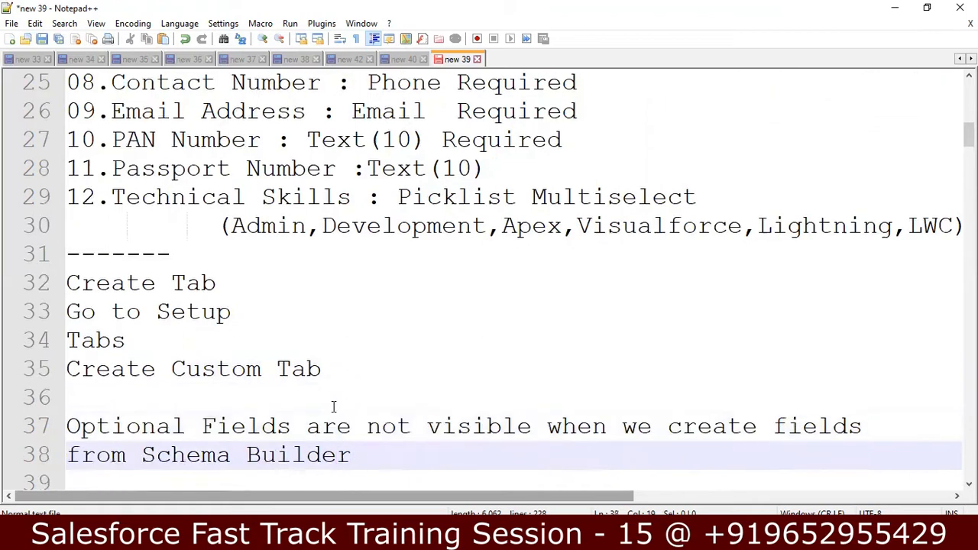
pyautogui.press('Down')
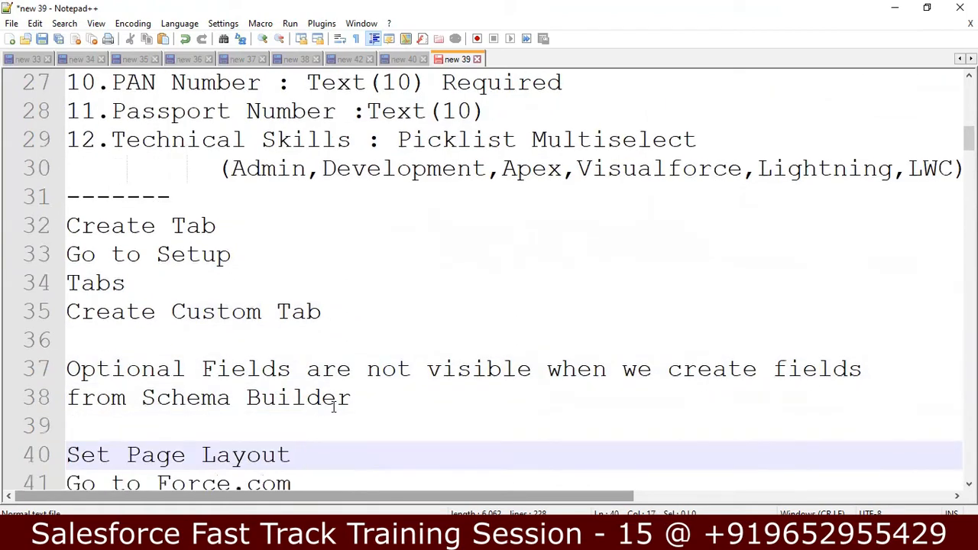
pyautogui.press('Down')
pyautogui.press('Up')
pyautogui.press('Up')
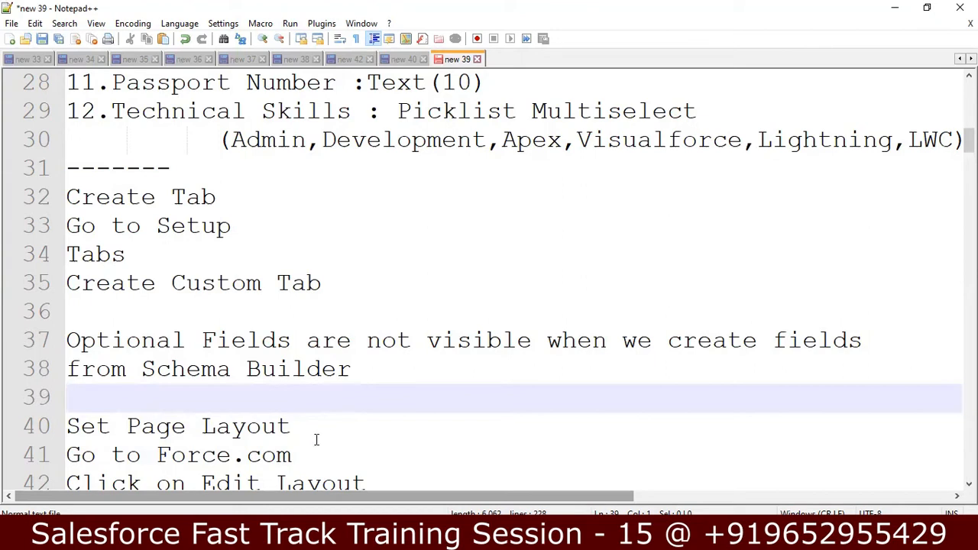
pyautogui.hotkey('alt', 'Tab')
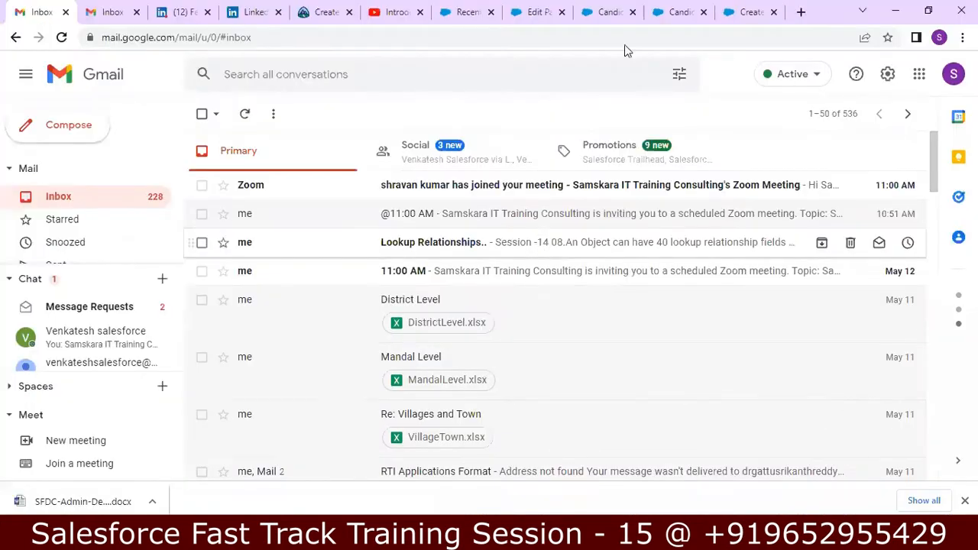
# Open a blank New Candidate record from the Candidates tab
pyautogui.click(450, 13)
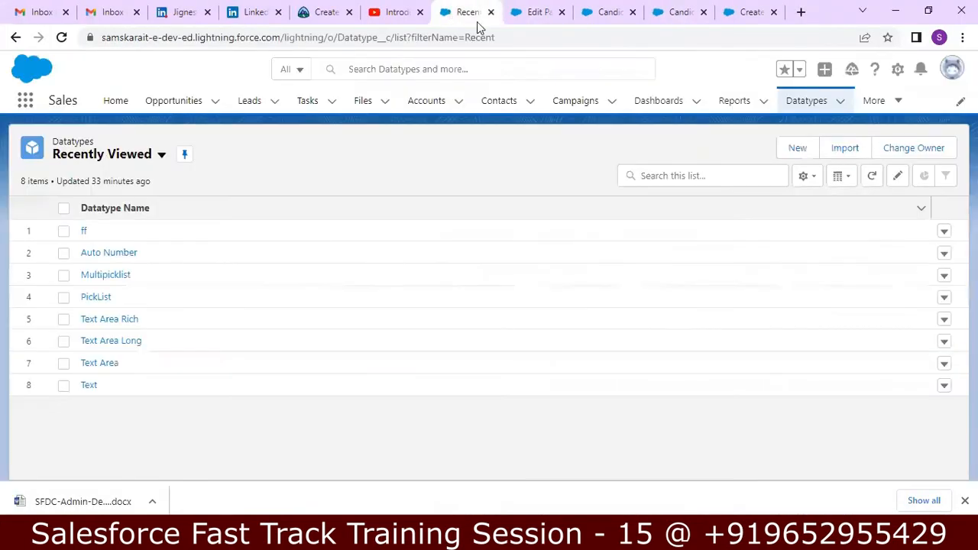
pyautogui.click(551, 13)
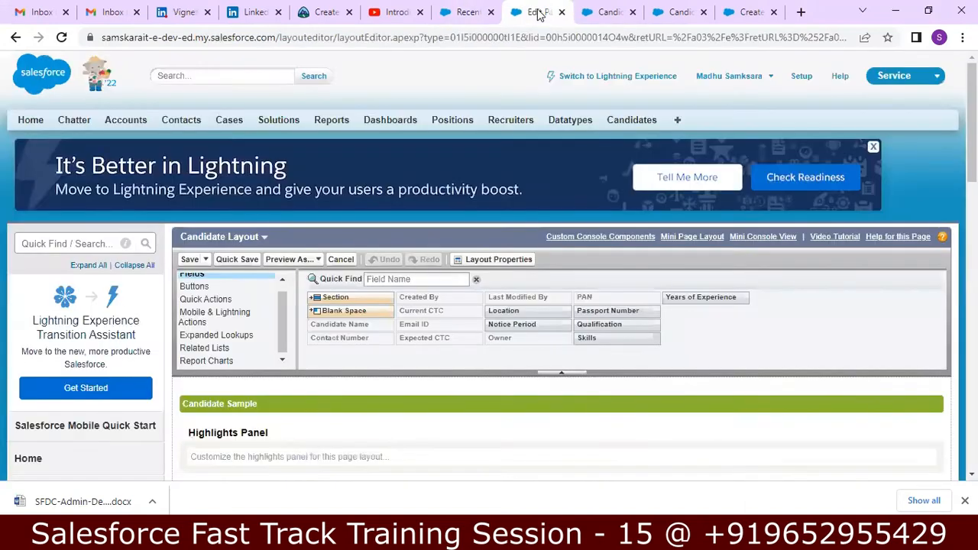
pyautogui.click(632, 122)
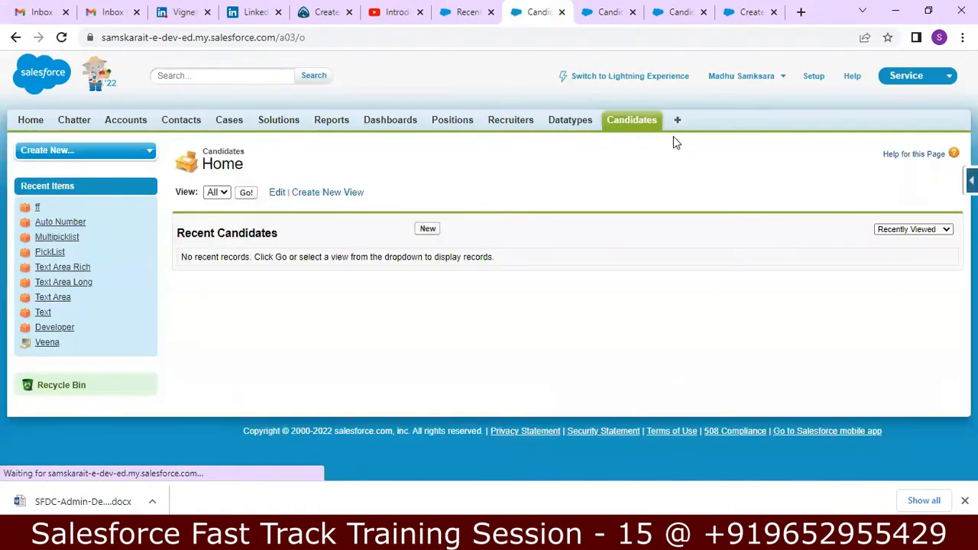
pyautogui.click(427, 230)
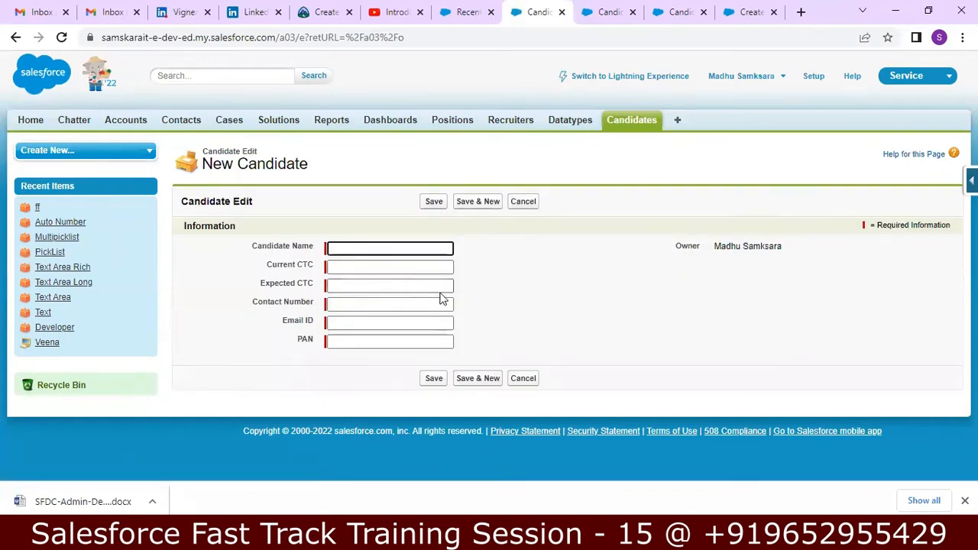
# Glance at the notes, return to the form, and bring up the force.com quick-access menu
pyautogui.click(412, 536)
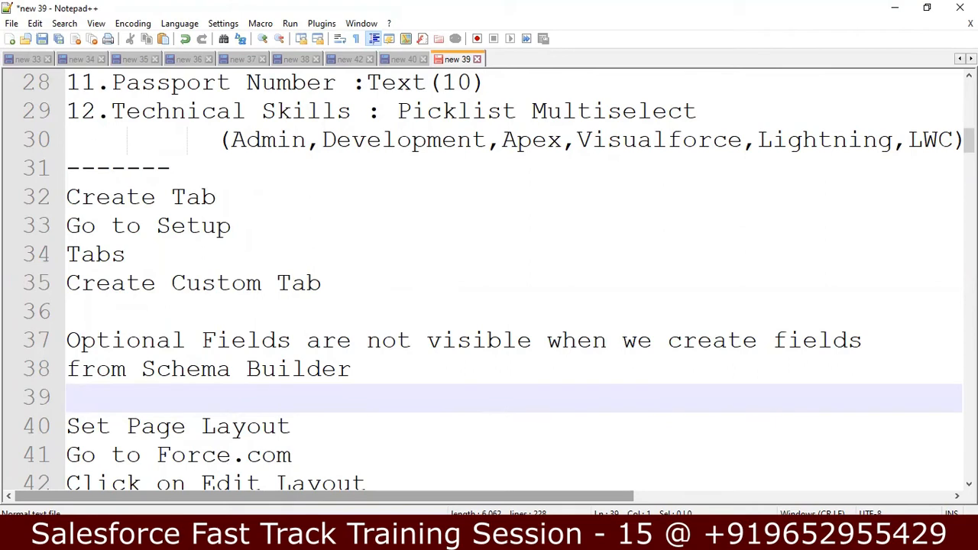
pyautogui.click(508, 537)
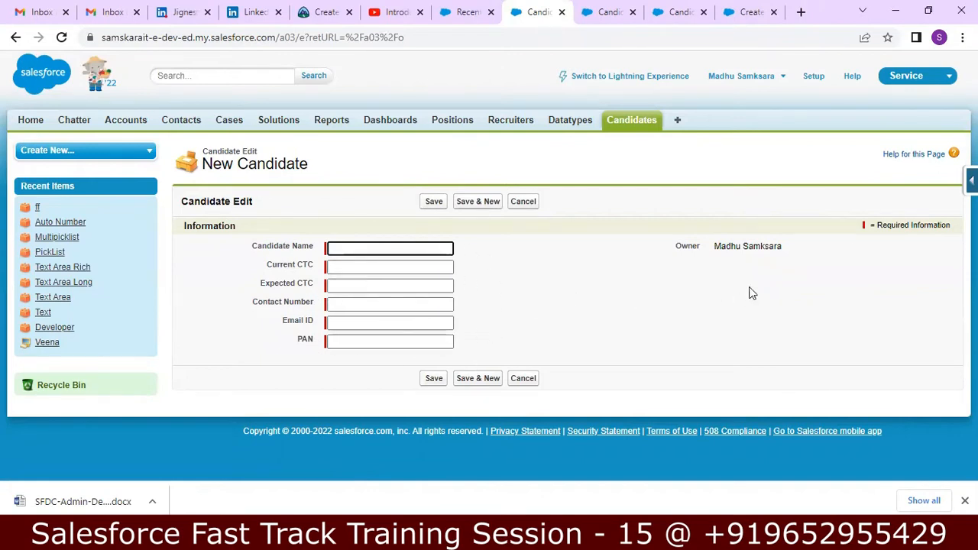
pyautogui.click(971, 180)
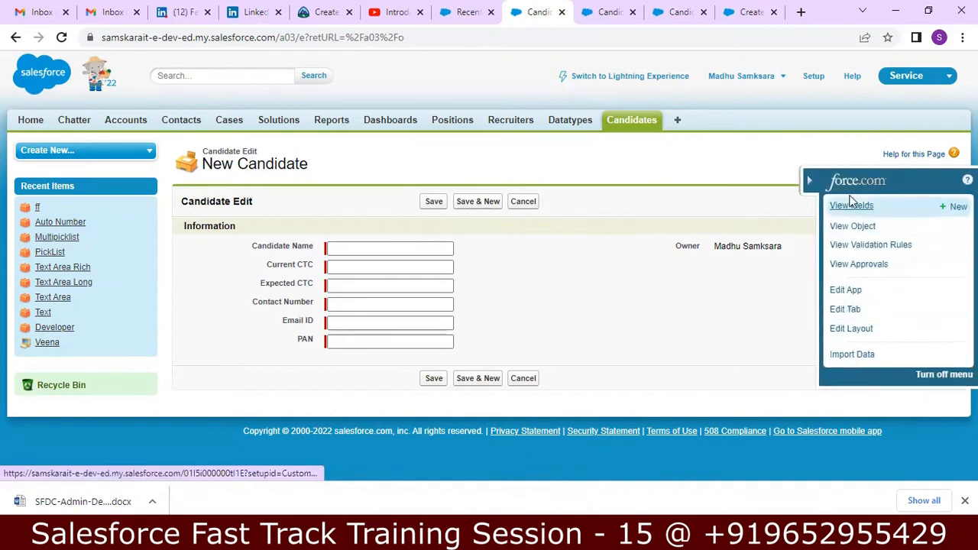
# In Edit Layout, set the Information section header to show on the Detail Page too
pyautogui.click(851, 327)
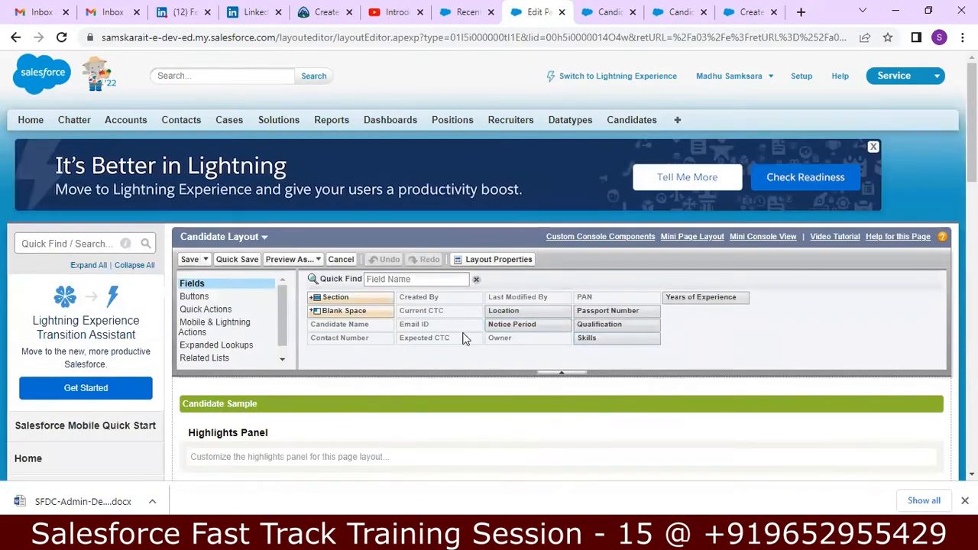
pyautogui.scroll(-2, 732, 189)
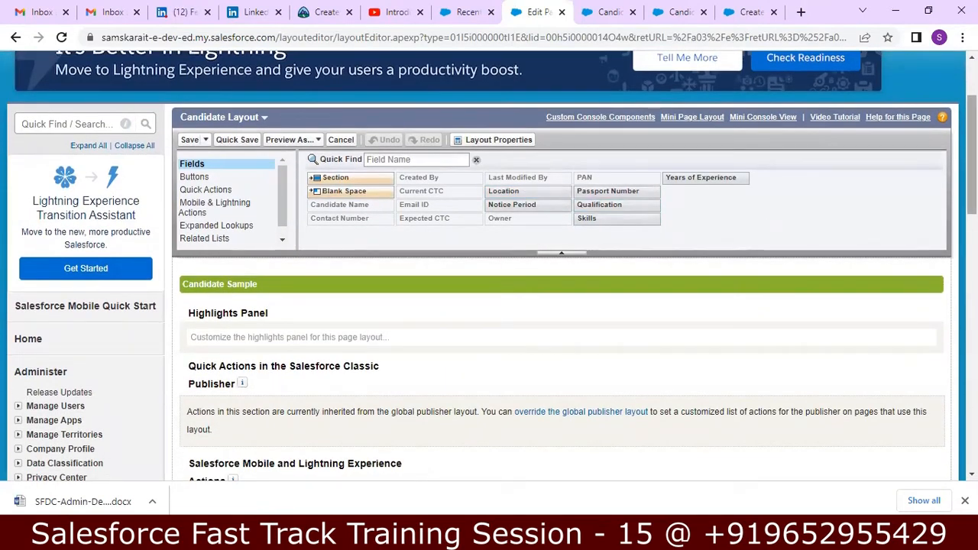
pyautogui.scroll(-5, 489, 306)
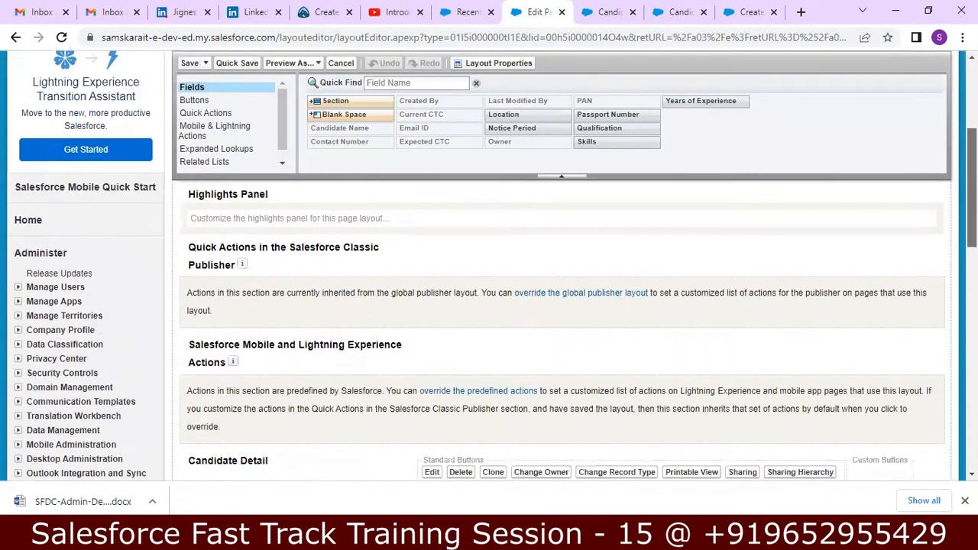
pyautogui.scroll(-1, 602, 306)
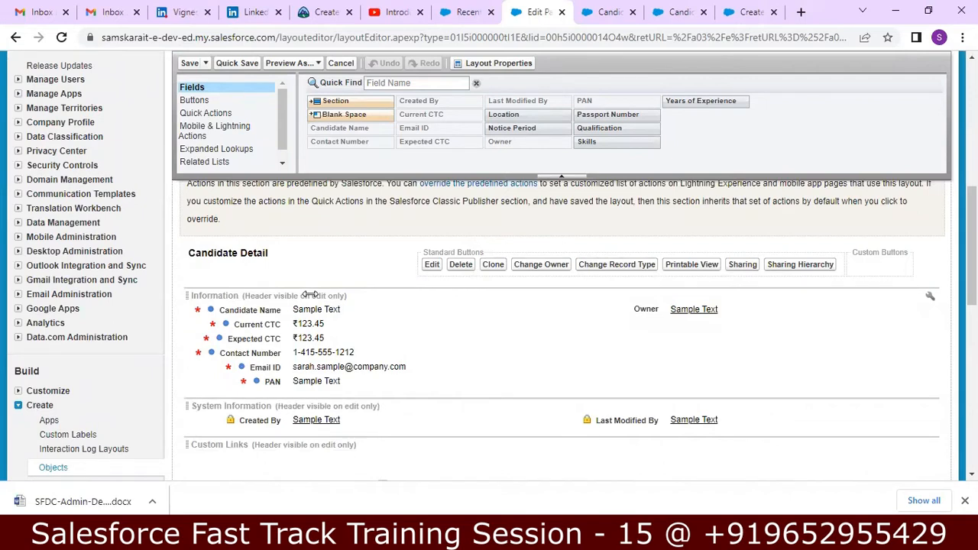
pyautogui.doubleClick(311, 295)
pyautogui.click(454, 222)
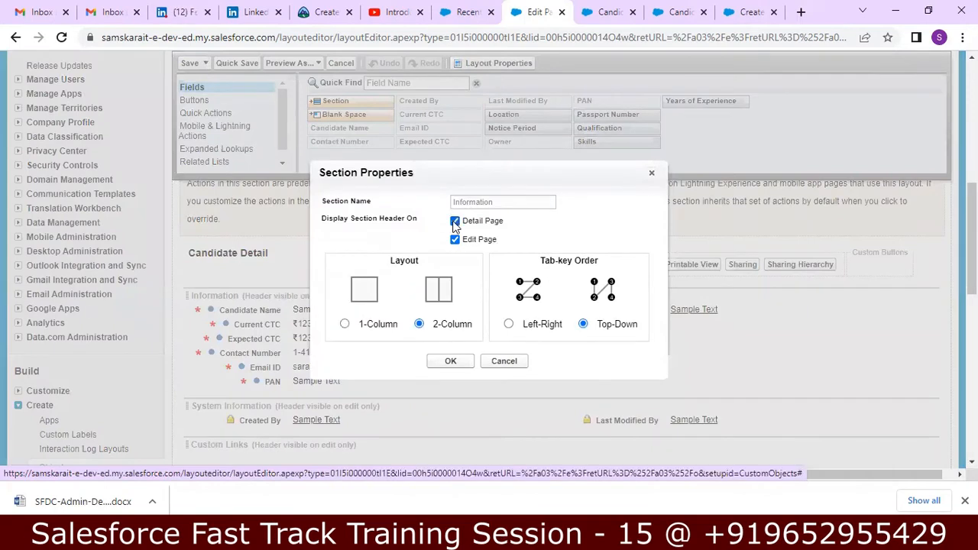
pyautogui.click(450, 362)
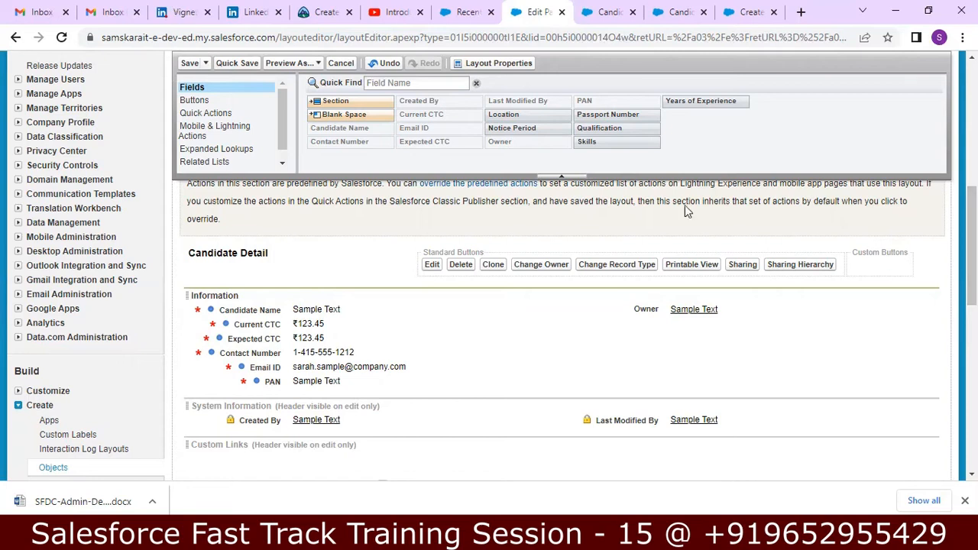
# Add a new layout section named 'Compensation Details'
pyautogui.moveTo(331, 98); pyautogui.dragTo(218, 347)
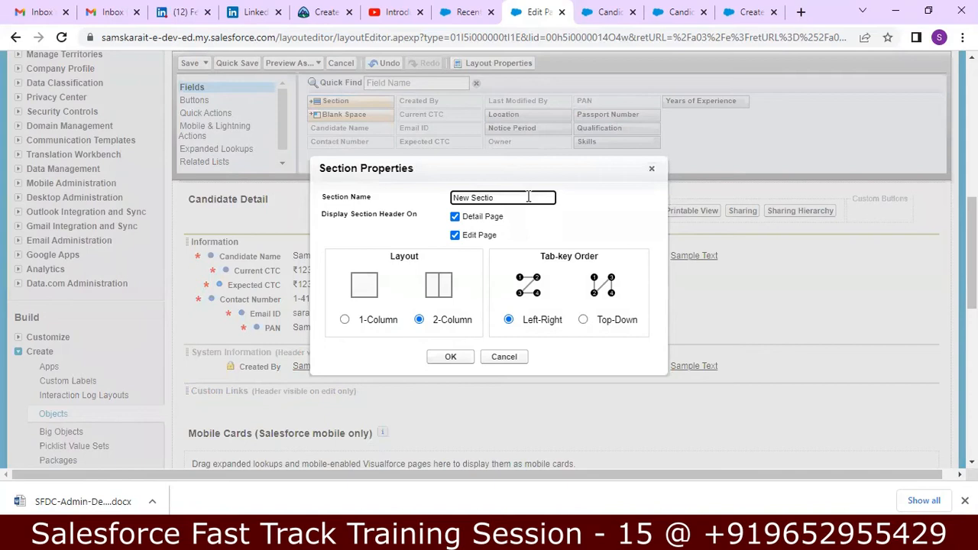
pyautogui.press('BackSpace')
pyautogui.press('BackSpace')
pyautogui.press('BackSpace')
pyautogui.press('BackSpace')
pyautogui.press('BackSpace')
pyautogui.write('Compensation Details')
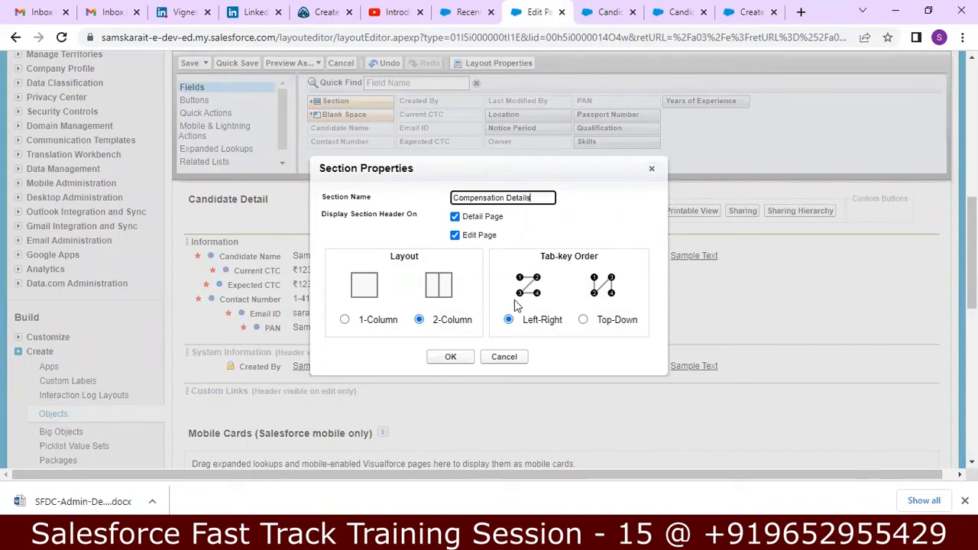
pyautogui.click(450, 357)
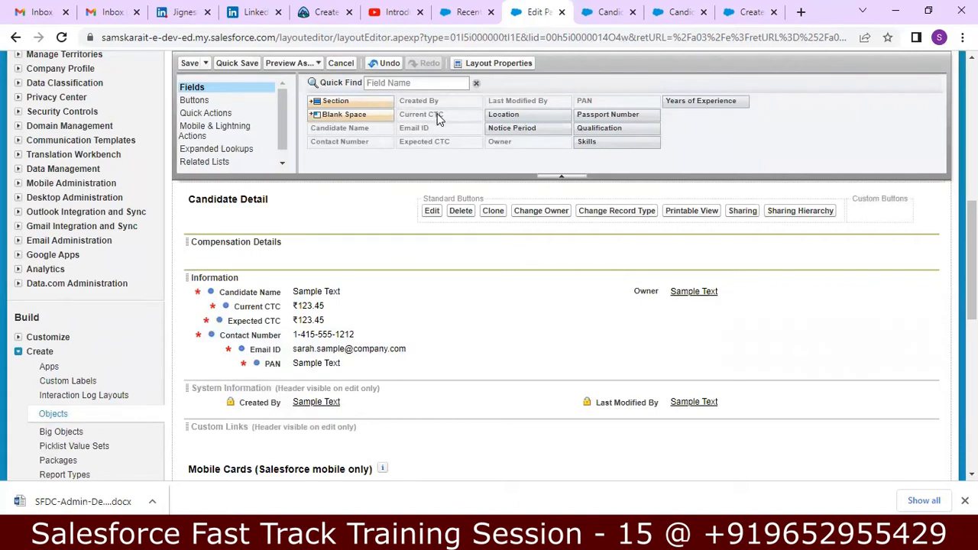
# Place Current CTC and Expected CTC side by side in Compensation Details
pyautogui.moveTo(438, 119)
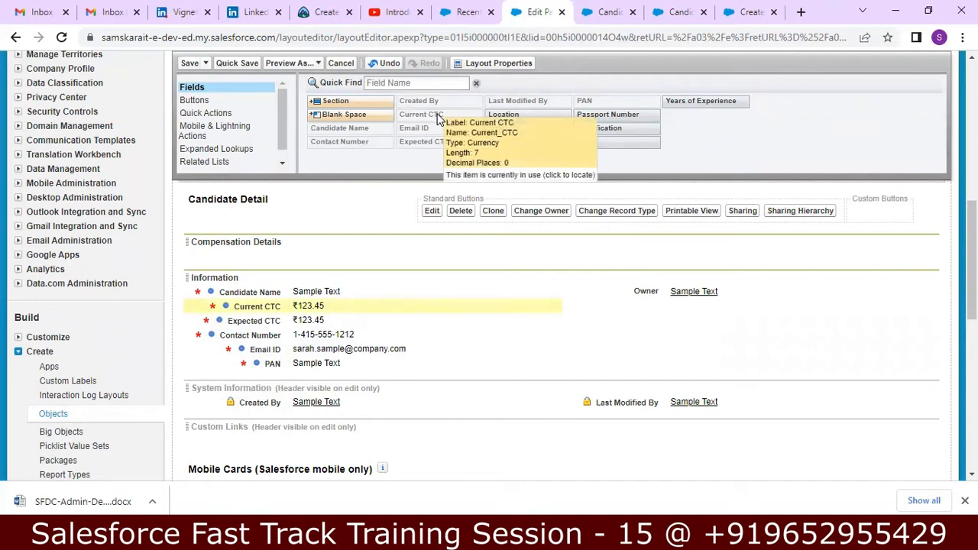
pyautogui.moveTo(365, 307); pyautogui.dragTo(276, 249)
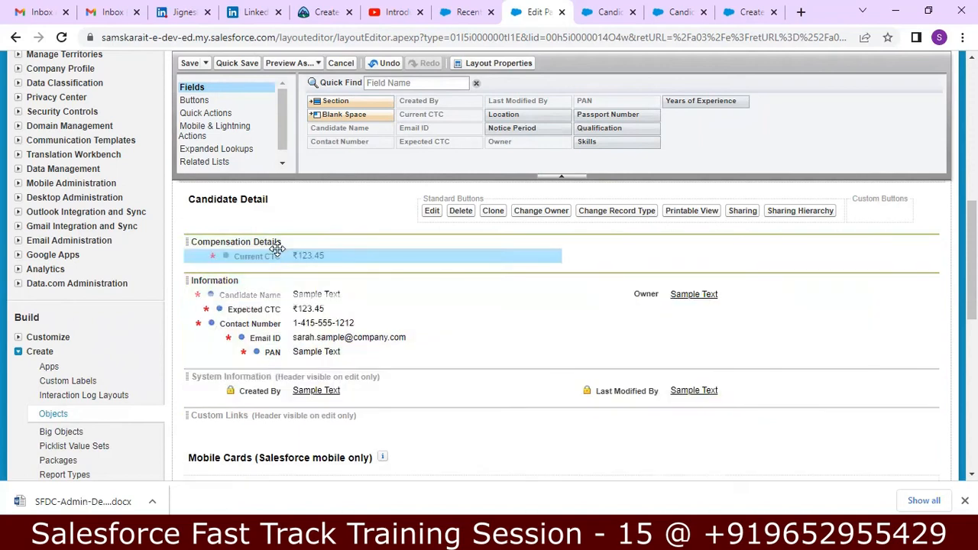
pyautogui.moveTo(299, 308); pyautogui.dragTo(475, 255)
pyautogui.moveTo(313, 273); pyautogui.dragTo(636, 255)
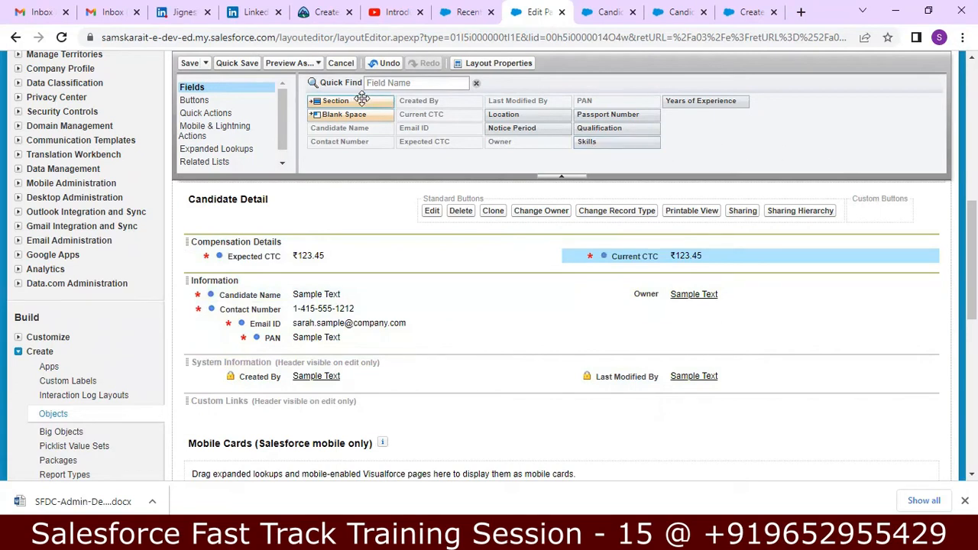
pyautogui.moveTo(358, 101); pyautogui.dragTo(252, 325)
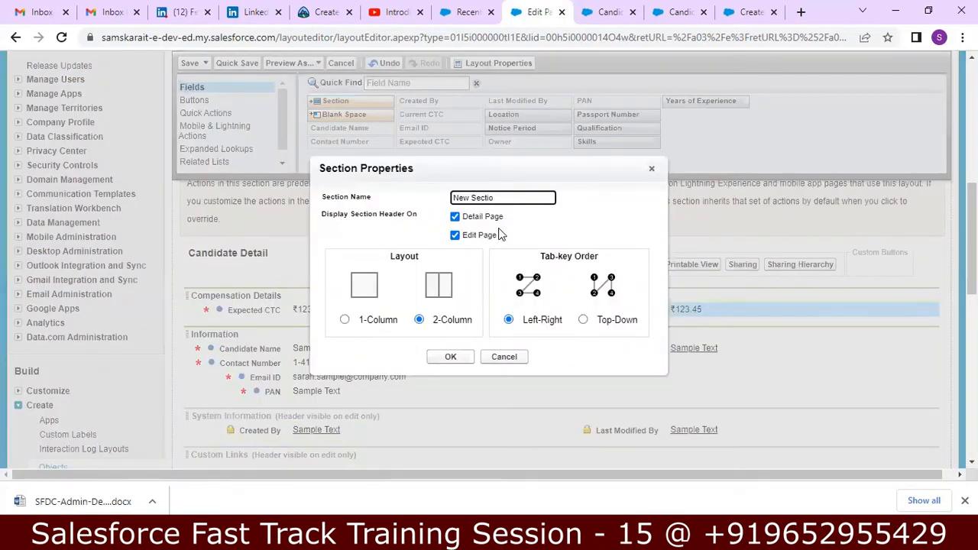
# Name the new section 'Contact Details' and confirm it
pyautogui.press('BackSpace')
pyautogui.press('BackSpace')
pyautogui.press('BackSpace')
pyautogui.press('BackSpace')
pyautogui.press('BackSpace')
pyautogui.write('Contact')
pyautogui.click(450, 357)
pyautogui.click(450, 357)
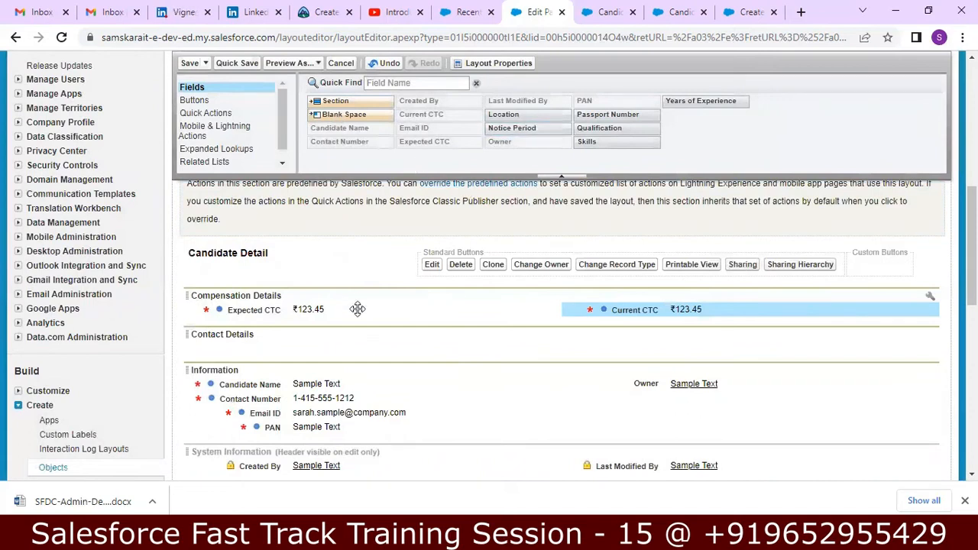
# Move Contact Number and Email ID from Information into Contact Details
pyautogui.moveTo(295, 401); pyautogui.dragTo(207, 338)
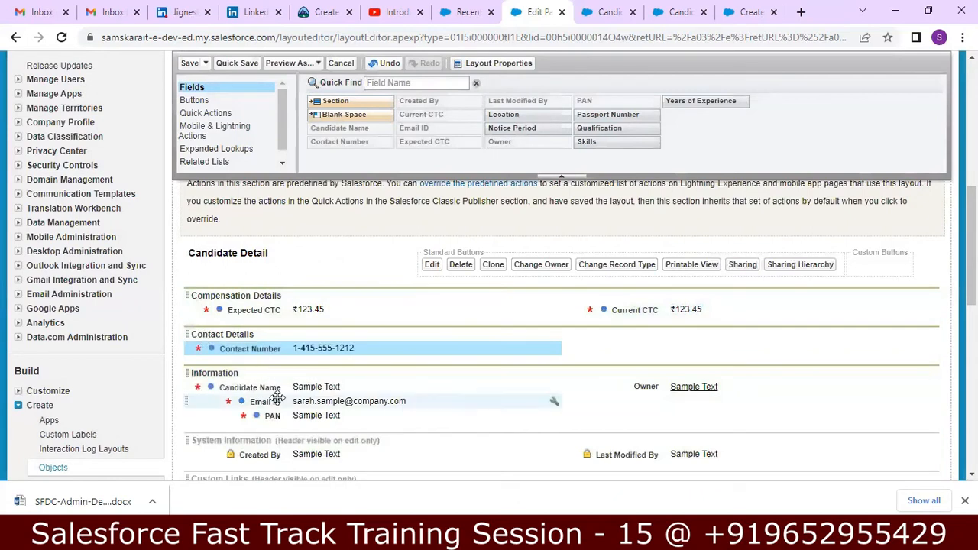
pyautogui.moveTo(275, 401); pyautogui.dragTo(601, 337)
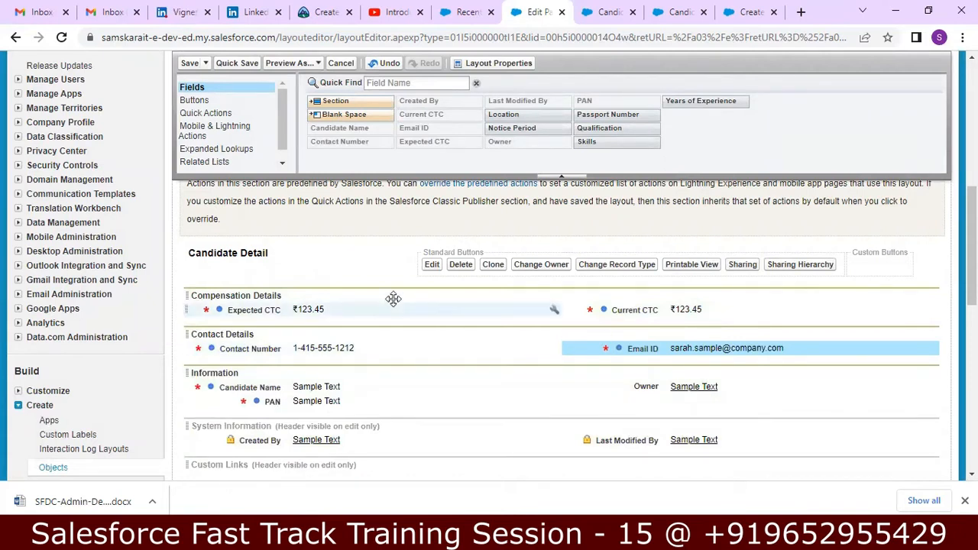
pyautogui.moveTo(325, 103); pyautogui.dragTo(189, 359)
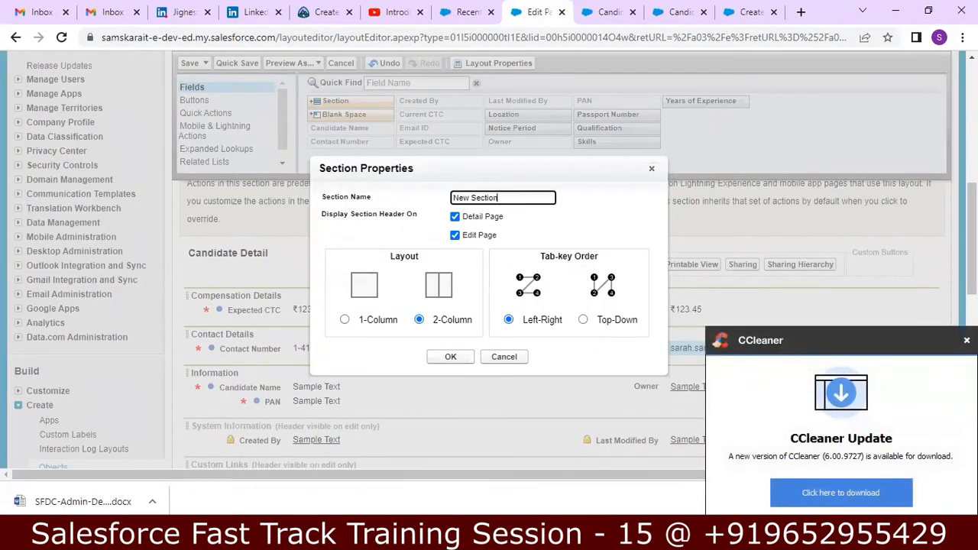
# Dismiss the update popup and name the new section 'Additional Information'
pyautogui.click(966, 340)
pyautogui.press('BackSpace')
pyautogui.press('BackSpace')
pyautogui.press('BackSpace')
pyautogui.press('BackSpace')
pyautogui.press('BackSpace')
pyautogui.press('BackSpace')
pyautogui.press('BackSpace')
pyautogui.write('Additional Information')
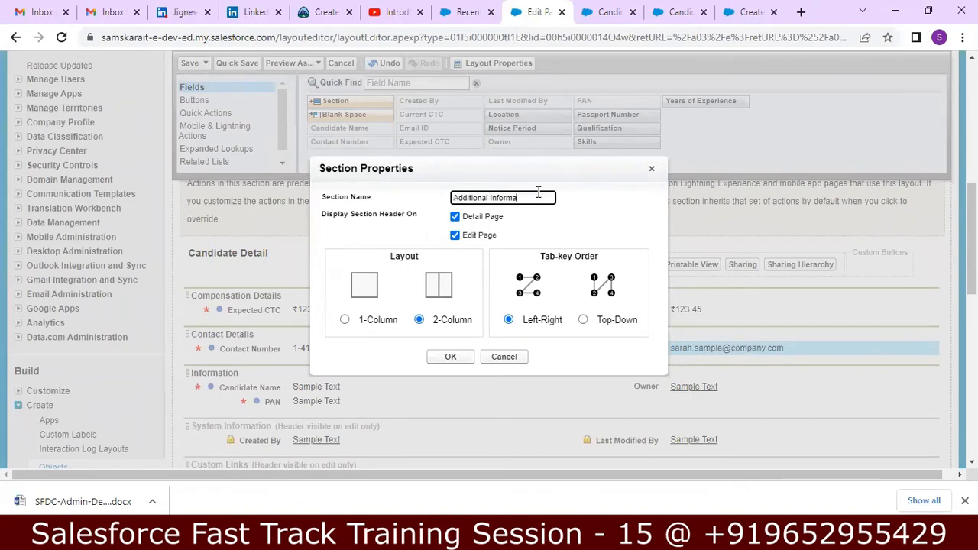
pyautogui.click(450, 361)
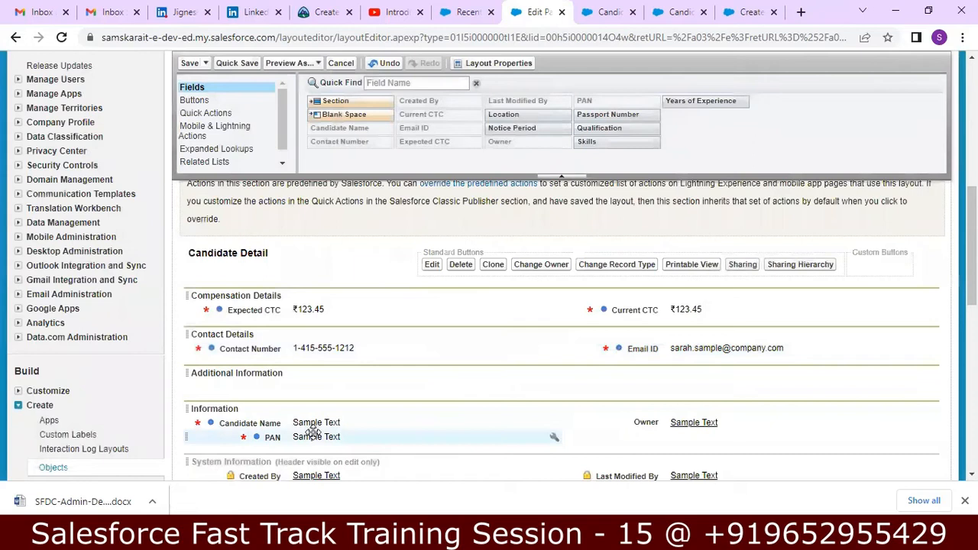
# Put PAN and Passport Number side by side in Additional Information
pyautogui.moveTo(308, 436); pyautogui.dragTo(243, 381)
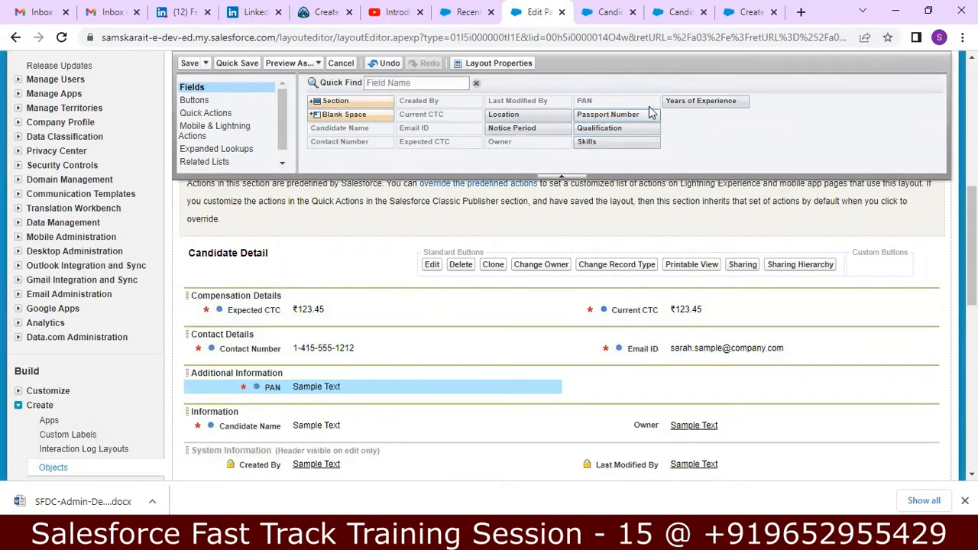
pyautogui.moveTo(614, 111); pyautogui.dragTo(558, 374)
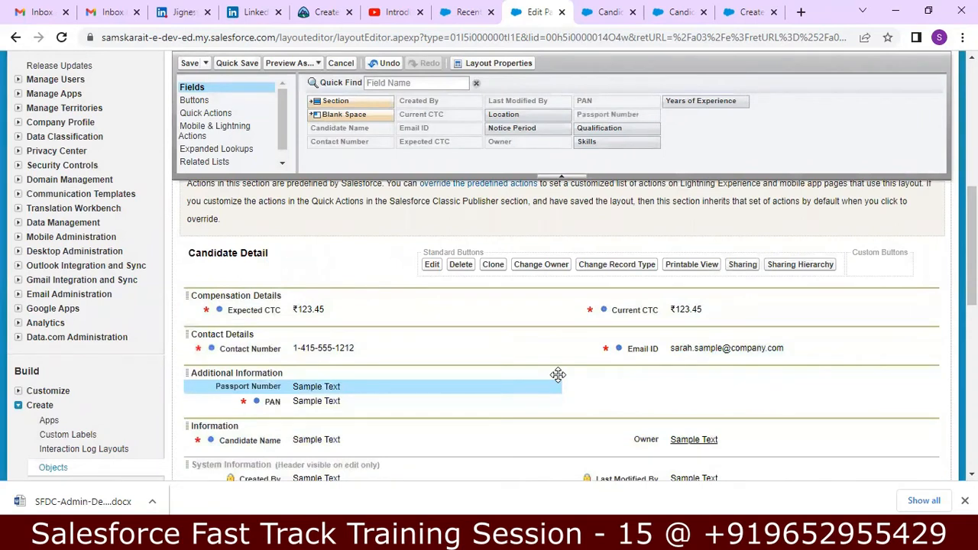
pyautogui.moveTo(285, 388); pyautogui.dragTo(667, 382)
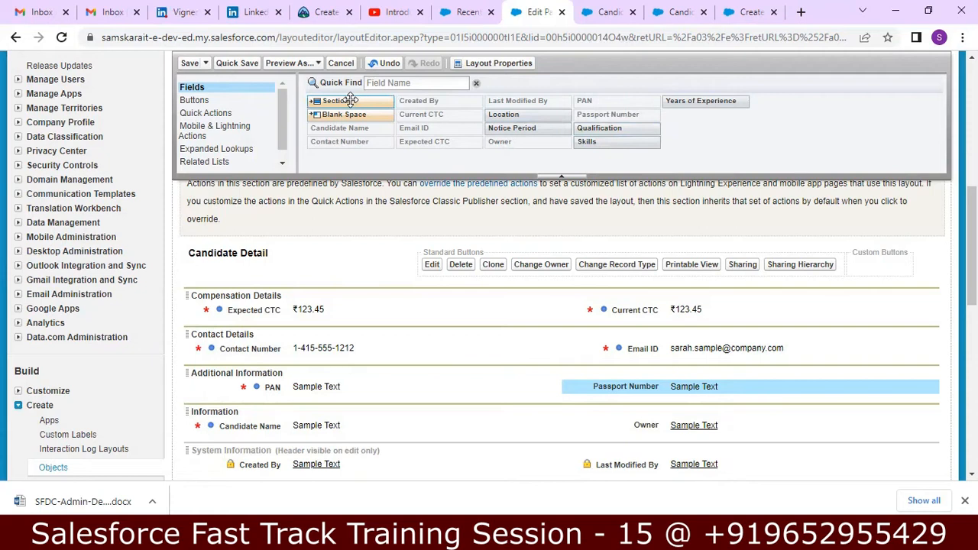
pyautogui.moveTo(350, 100); pyautogui.dragTo(214, 366)
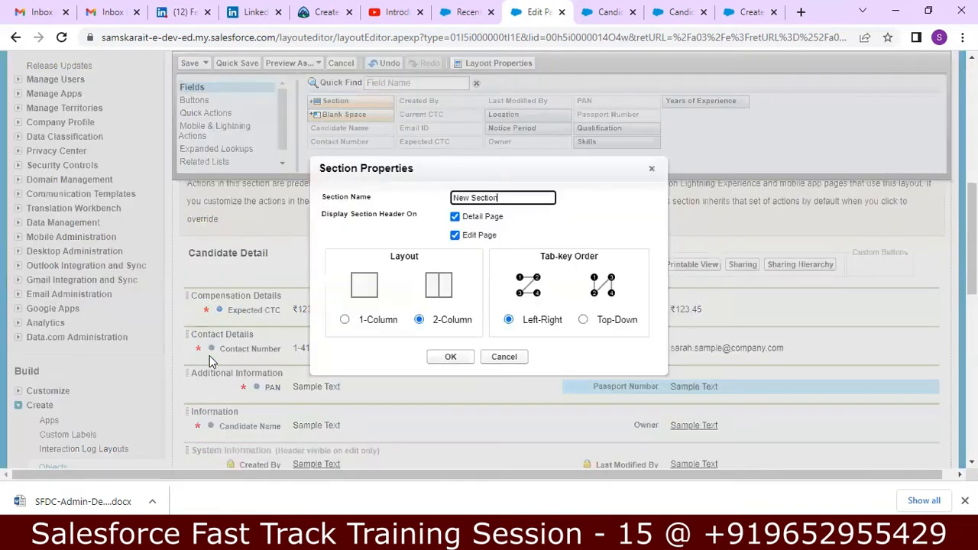
# Name the new section 'Qualification & Skills', fixing the misspelling, and confirm it
pyautogui.press('BackSpace')
pyautogui.press('BackSpace')
pyautogui.press('BackSpace')
pyautogui.press('BackSpace')
pyautogui.press('BackSpace')
pyautogui.press('BackSpace')
pyautogui.press('BackSpace')
pyautogui.write('Q')
pyautogui.write('ualificat')
pyautogui.write('io')
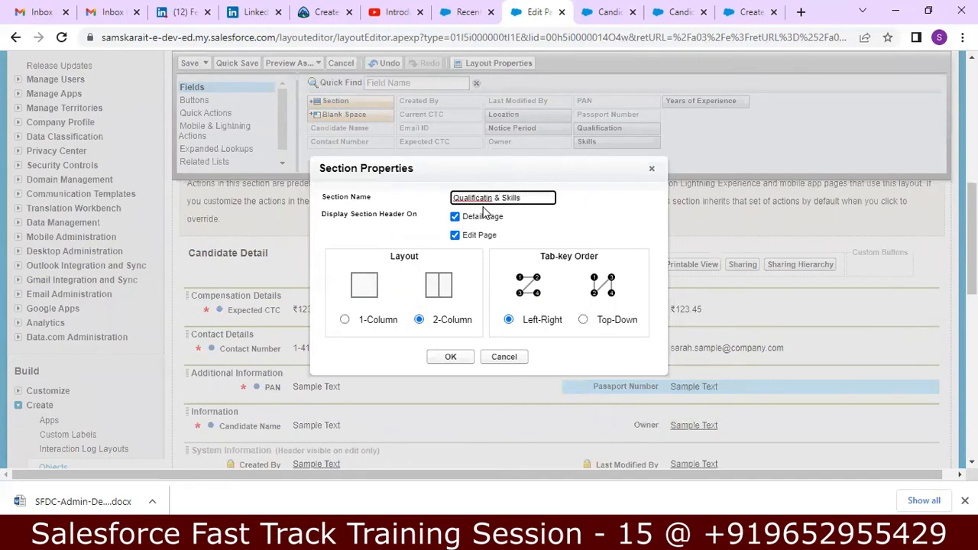
pyautogui.click(489, 199)
pyautogui.write('o')
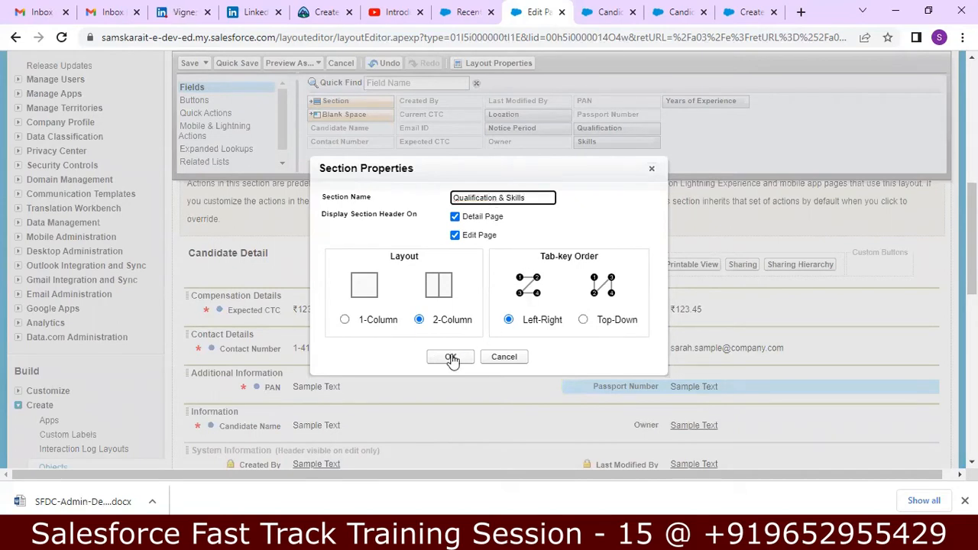
pyautogui.click(451, 358)
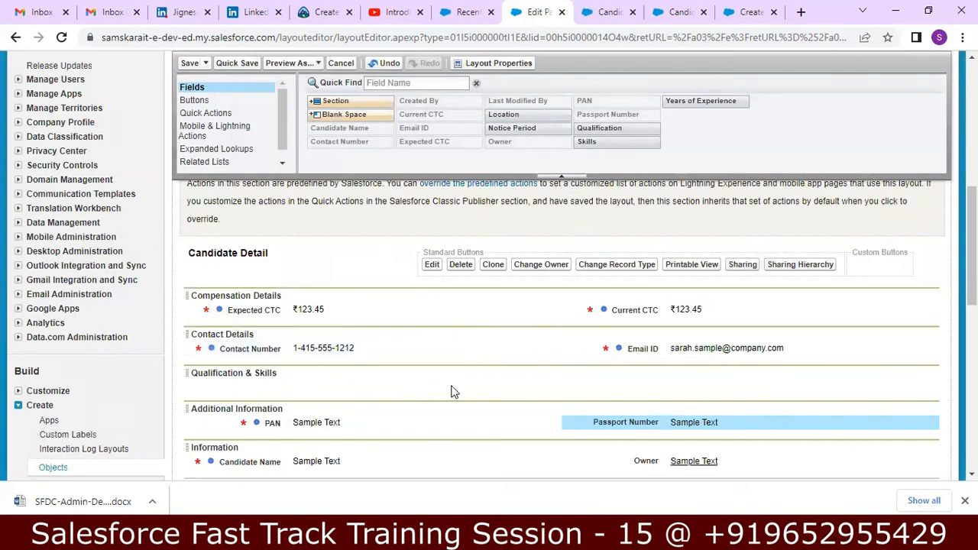
# Drag the Qualification and Skills fields into the Qualification & Skills section
pyautogui.scroll(-1, 783, 168)
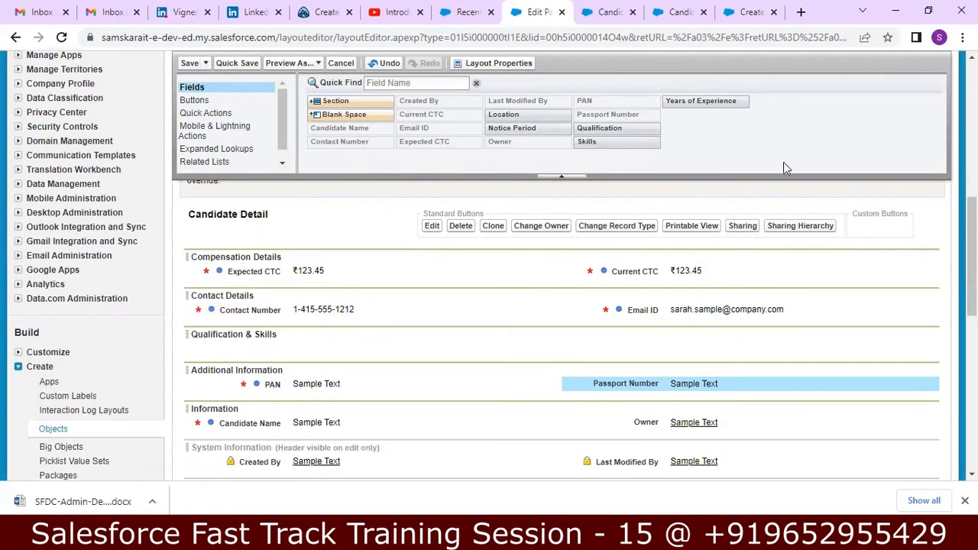
pyautogui.moveTo(589, 128); pyautogui.dragTo(197, 334)
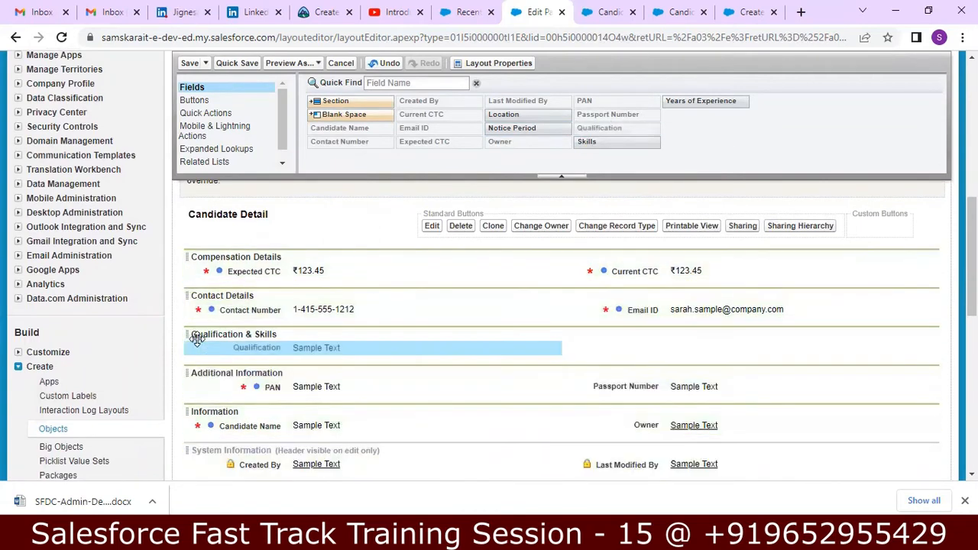
pyautogui.moveTo(588, 141); pyautogui.dragTo(631, 395)
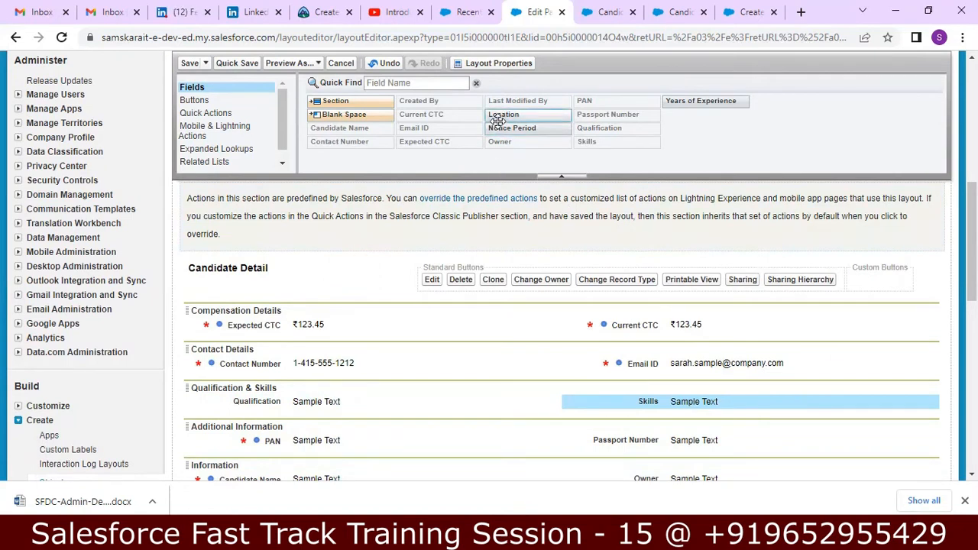
pyautogui.moveTo(497, 114); pyautogui.dragTo(493, 151)
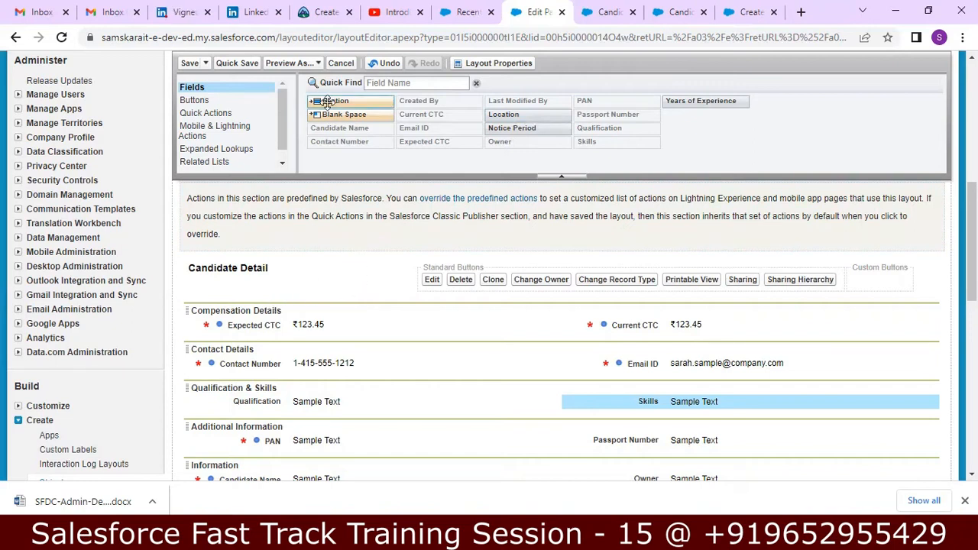
# Add a section named 'Experience Notice Location' below Additional Information
pyautogui.moveTo(327, 100); pyautogui.dragTo(221, 451)
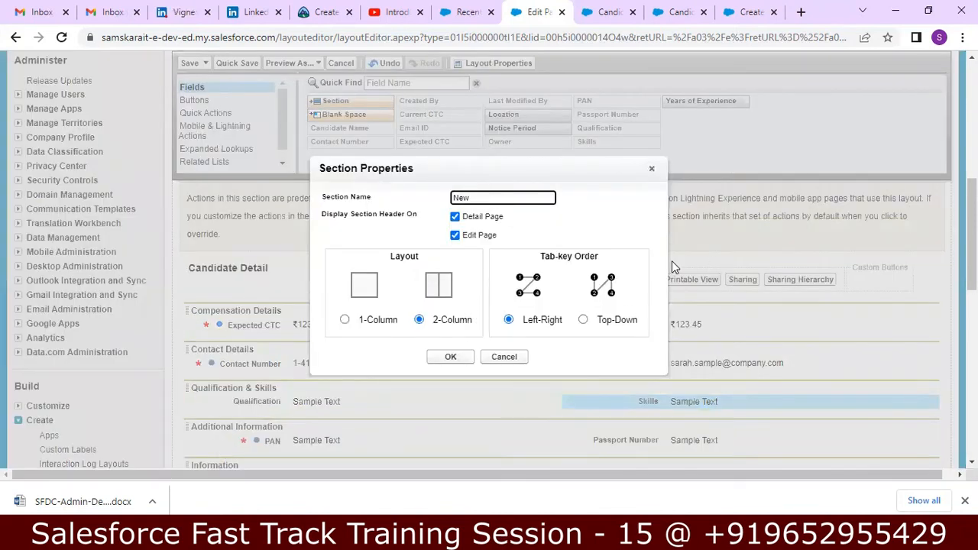
pyautogui.write('Experience Notice L')
pyautogui.write('ocation')
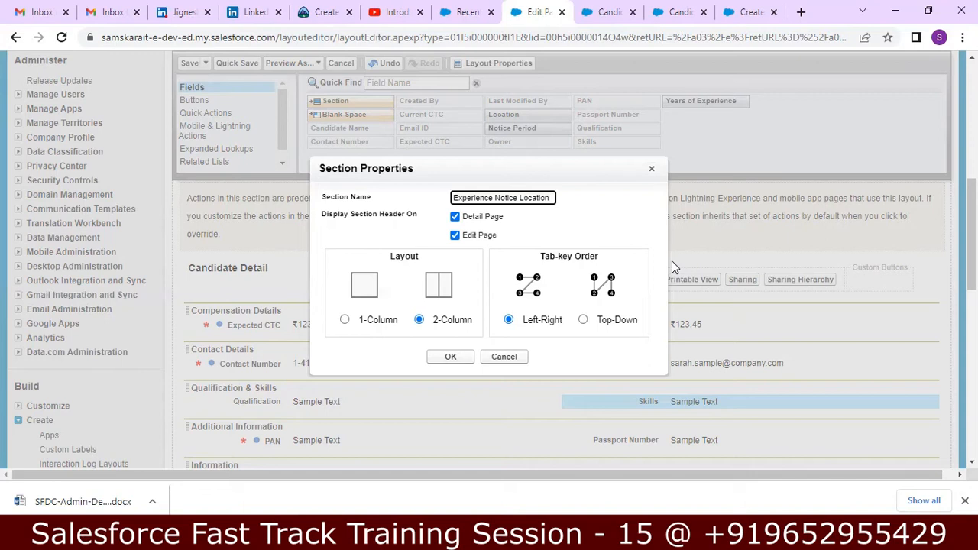
pyautogui.click(448, 358)
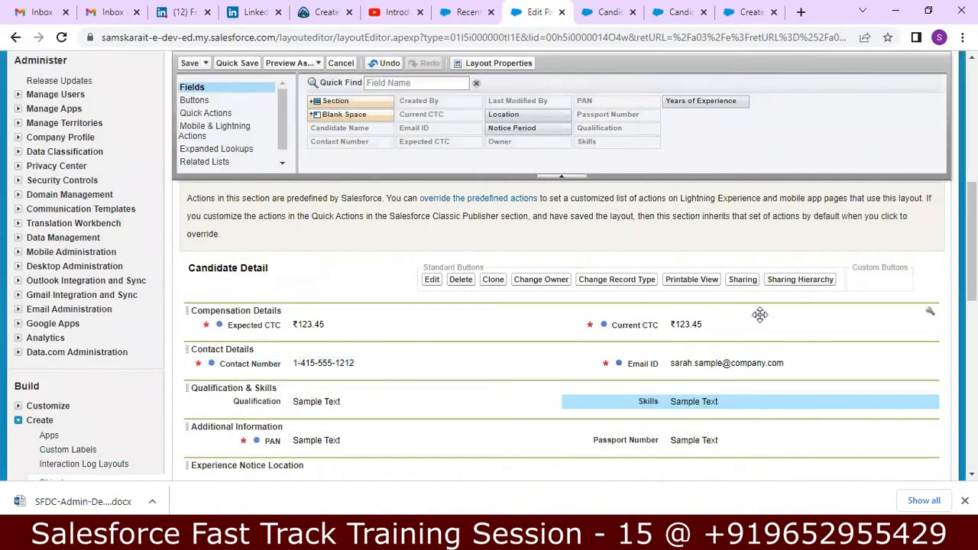
# Place Location, Years of Experience and Notice Period into Experience Notice Location
pyautogui.scroll(-2, 971, 252)
pyautogui.moveTo(971, 252); pyautogui.dragTo(971, 258)
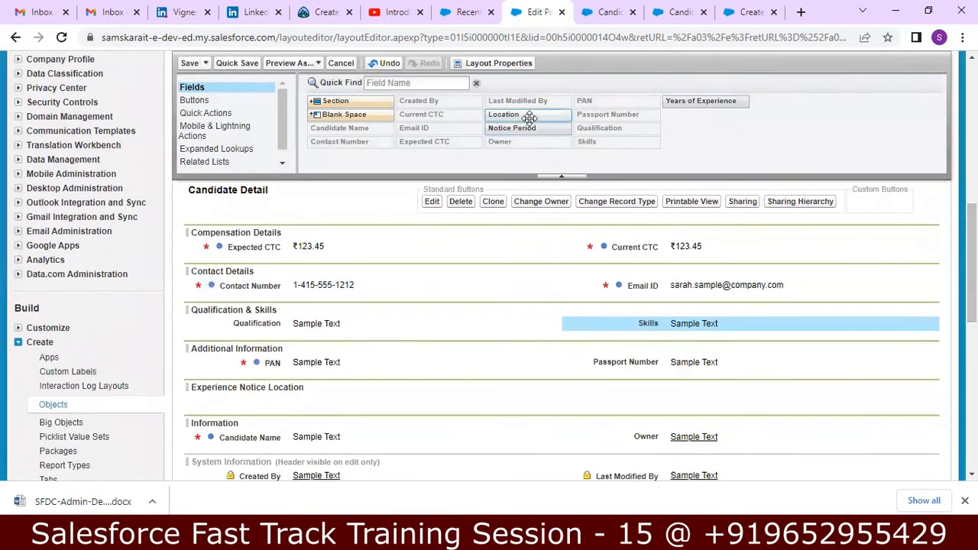
pyautogui.moveTo(506, 115)
pyautogui.mouseDown()
pyautogui.moveTo(548, 187)
pyautogui.moveTo(341, 416)
pyautogui.moveTo(242, 397)
pyautogui.mouseUp()
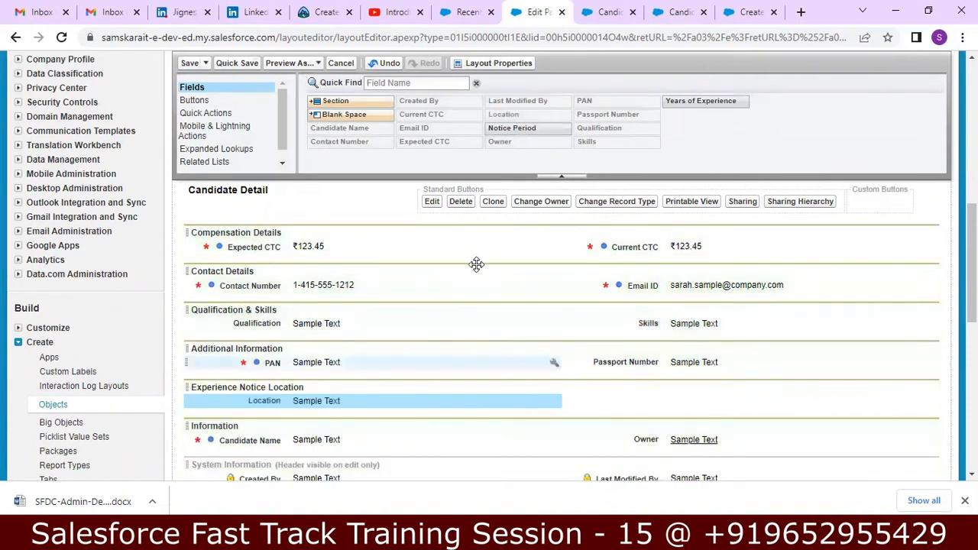
pyautogui.click(512, 132)
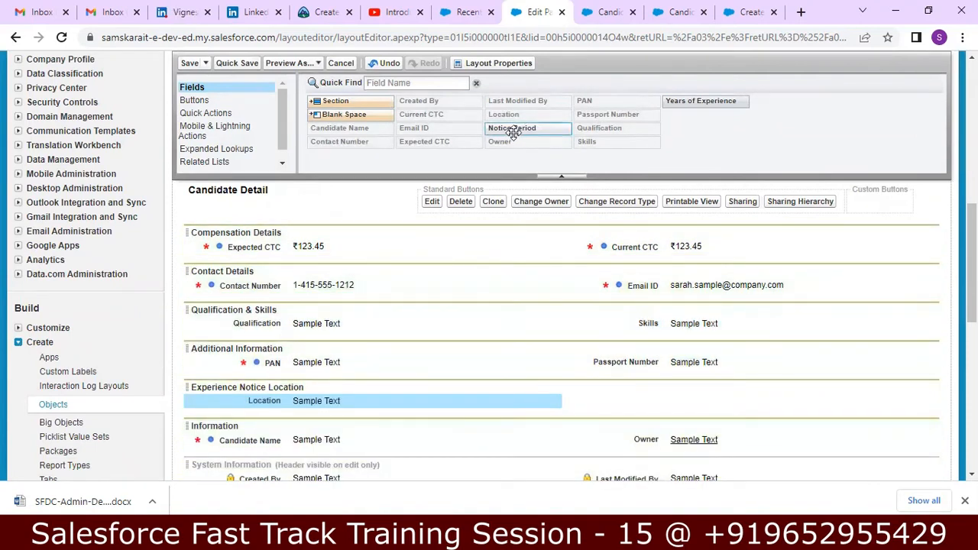
pyautogui.moveTo(671, 101); pyautogui.dragTo(673, 390)
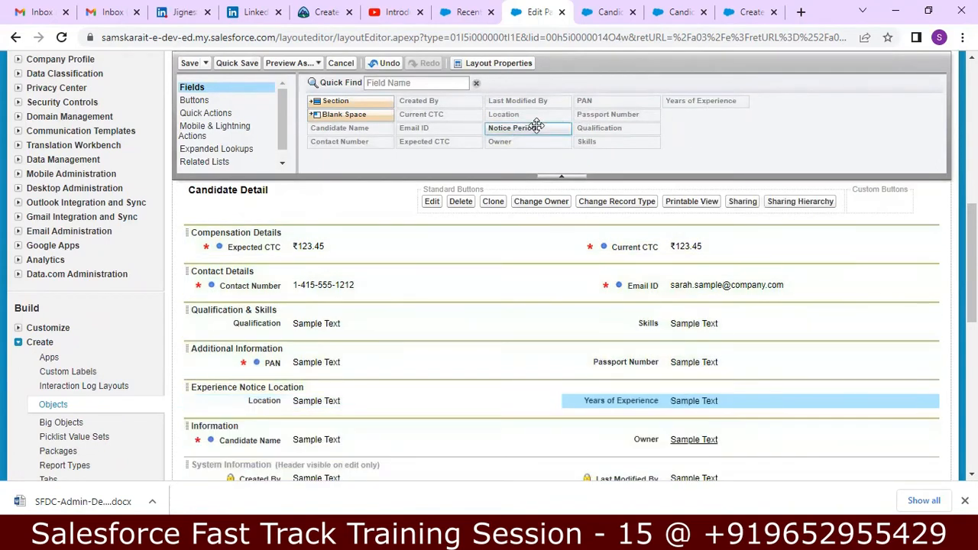
pyautogui.moveTo(535, 128)
pyautogui.mouseDown()
pyautogui.moveTo(507, 278)
pyautogui.moveTo(344, 437)
pyautogui.moveTo(264, 426)
pyautogui.moveTo(217, 434)
pyautogui.moveTo(221, 446)
pyautogui.moveTo(216, 405)
pyautogui.mouseUp()
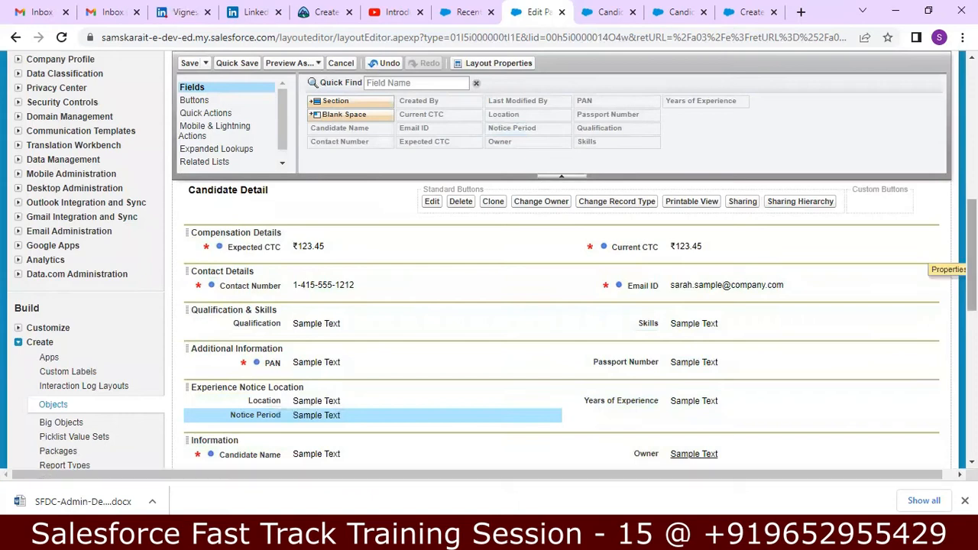
pyautogui.scroll(-2, 231, 388)
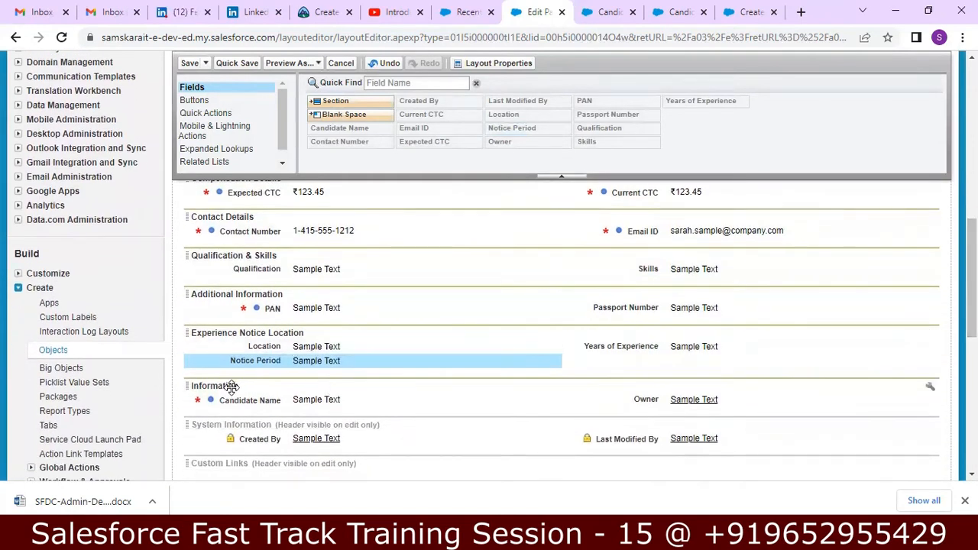
# Move Information above Compensation Details and remove the Open Activities and Activity History lists
pyautogui.moveTo(232, 388); pyautogui.dragTo(220, 232)
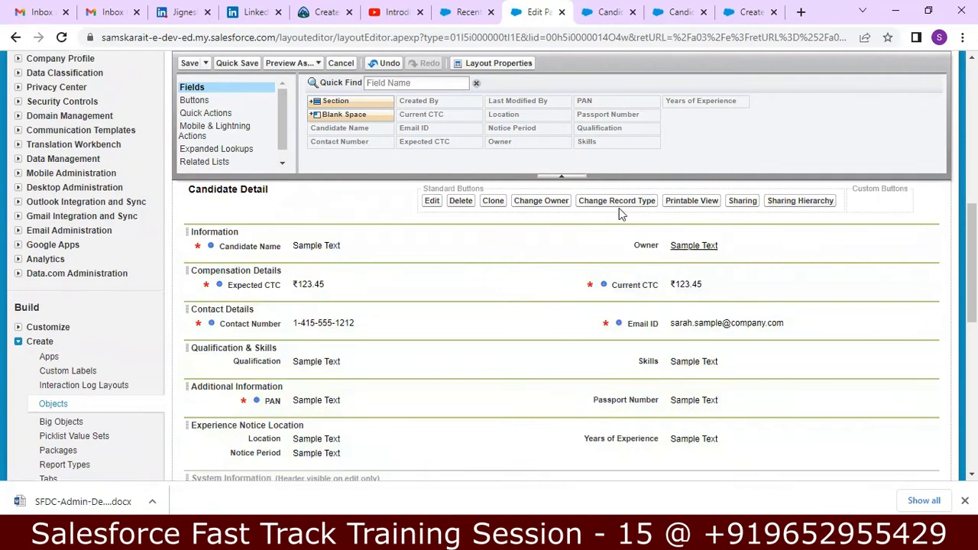
pyautogui.moveTo(972, 294); pyautogui.dragTo(972, 385)
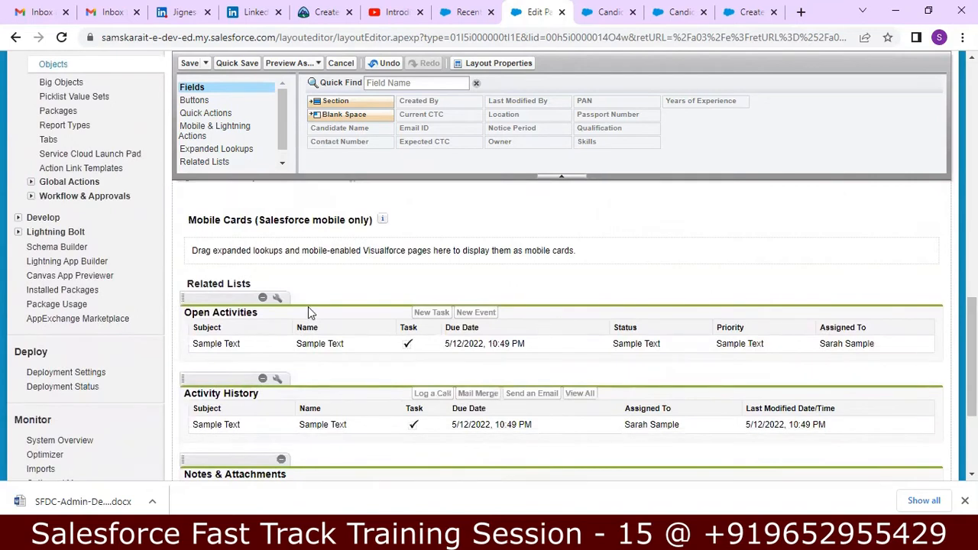
pyautogui.click(263, 298)
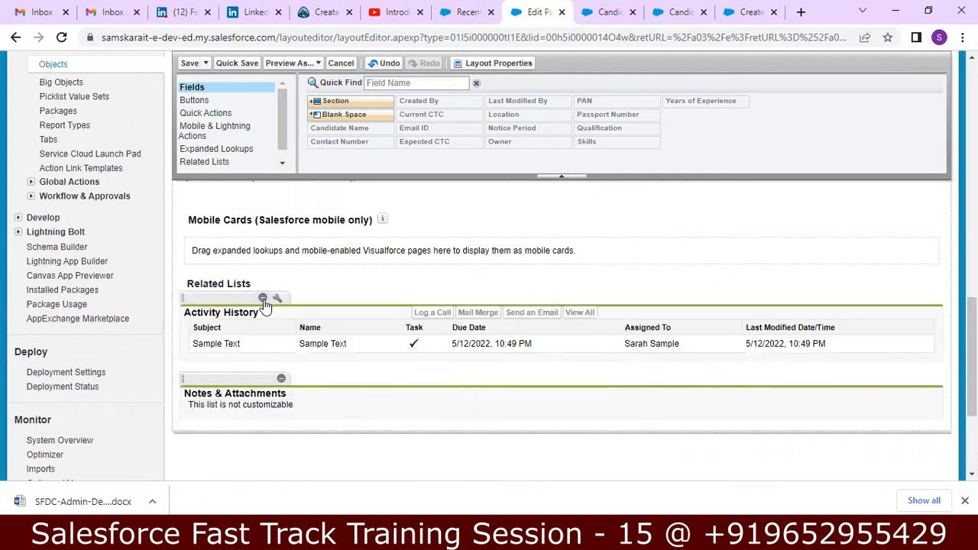
pyautogui.click(263, 298)
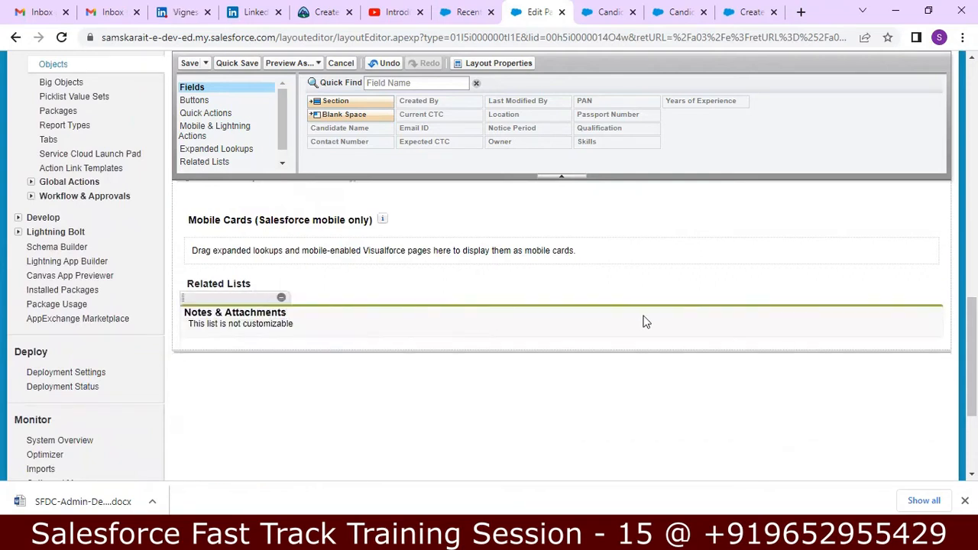
pyautogui.scroll(15, 535, 306)
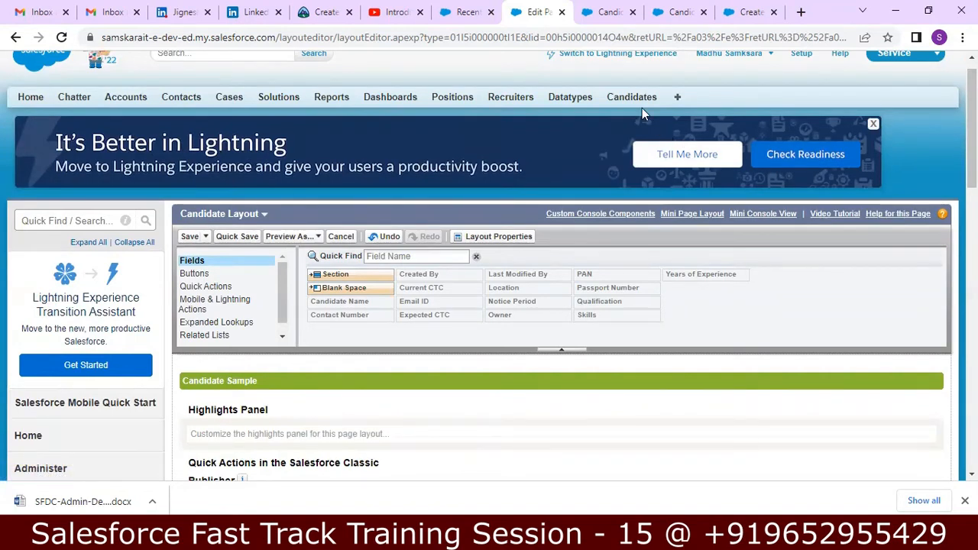
# Save the updated Candidate page layout and return to the new Candidate form
pyautogui.click(188, 236)
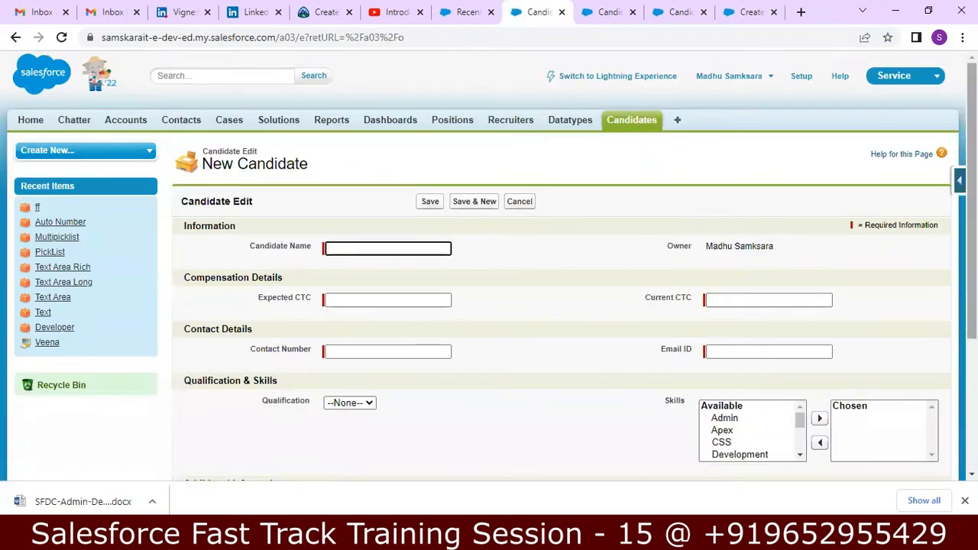
pyautogui.scroll(-2, 504, 189)
pyautogui.scroll(1, 504, 190)
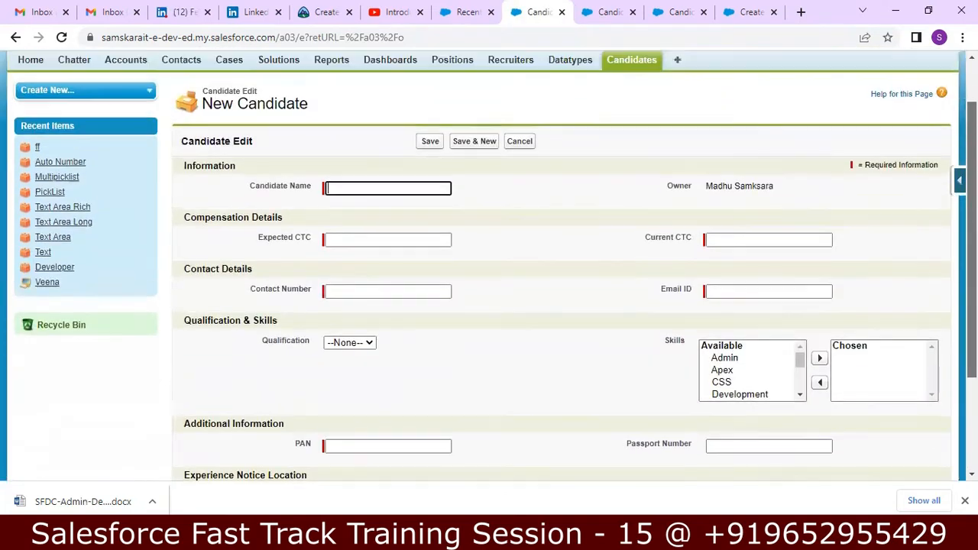
# Enter the candidate's name and the Expected CTC and Current CTC amounts
pyautogui.click(394, 187)
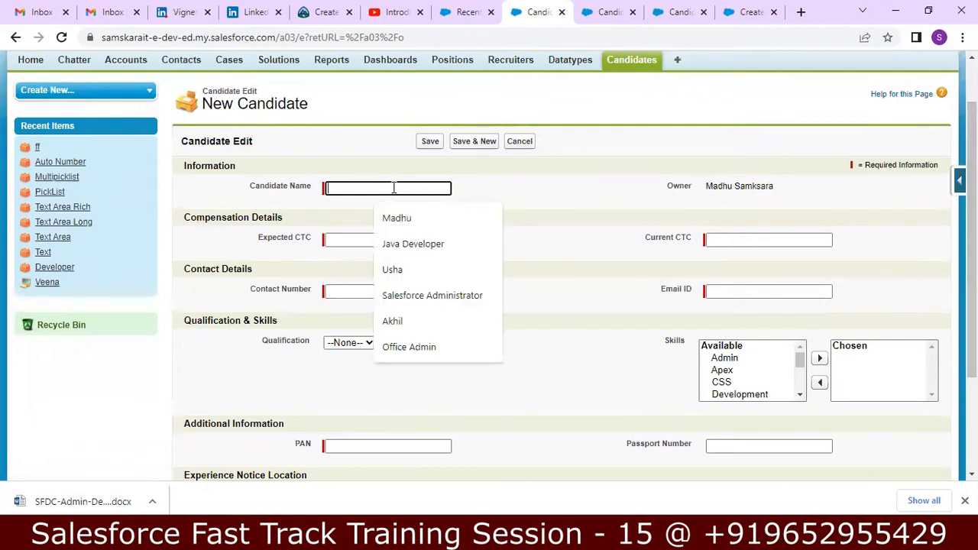
pyautogui.write('Madhu')
pyautogui.press('Tab')
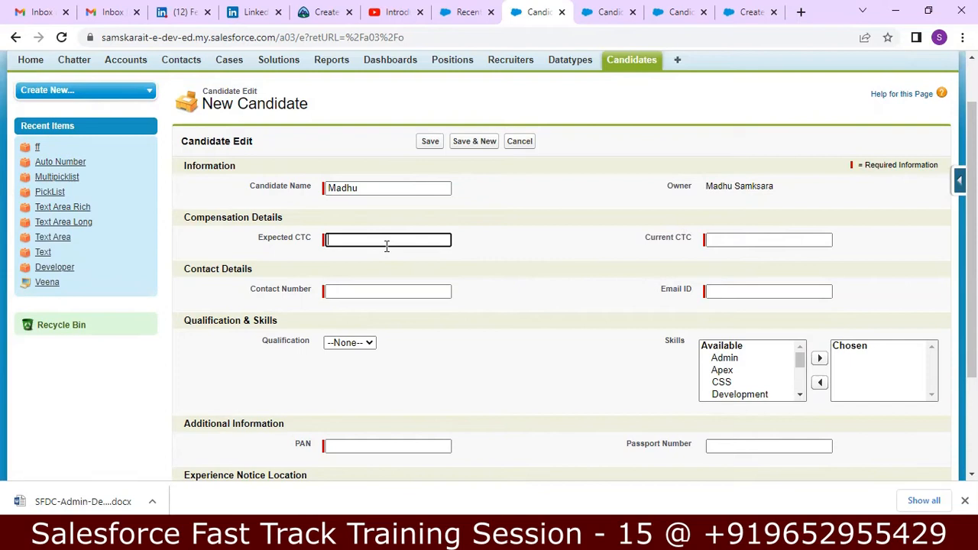
pyautogui.write('00000')
pyautogui.press('Tab')
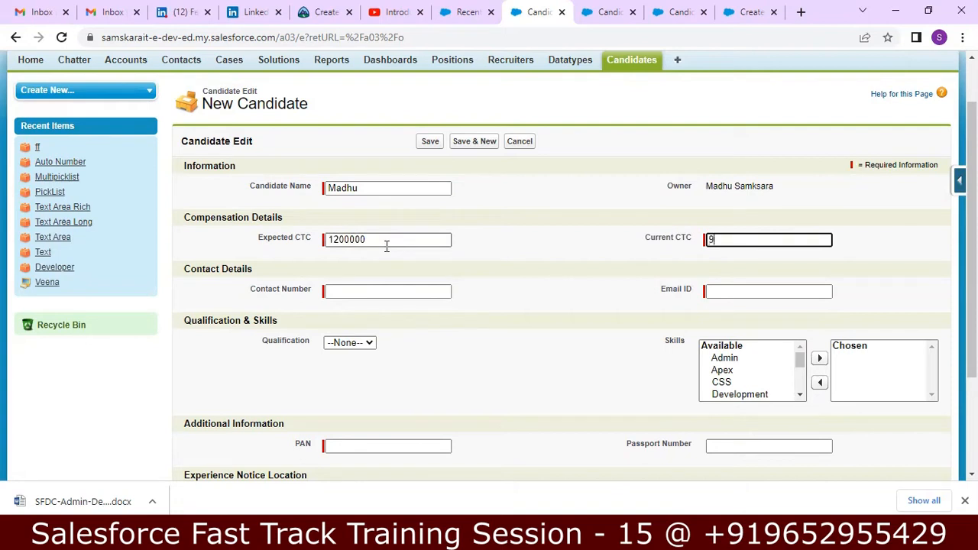
pyautogui.write('00000')
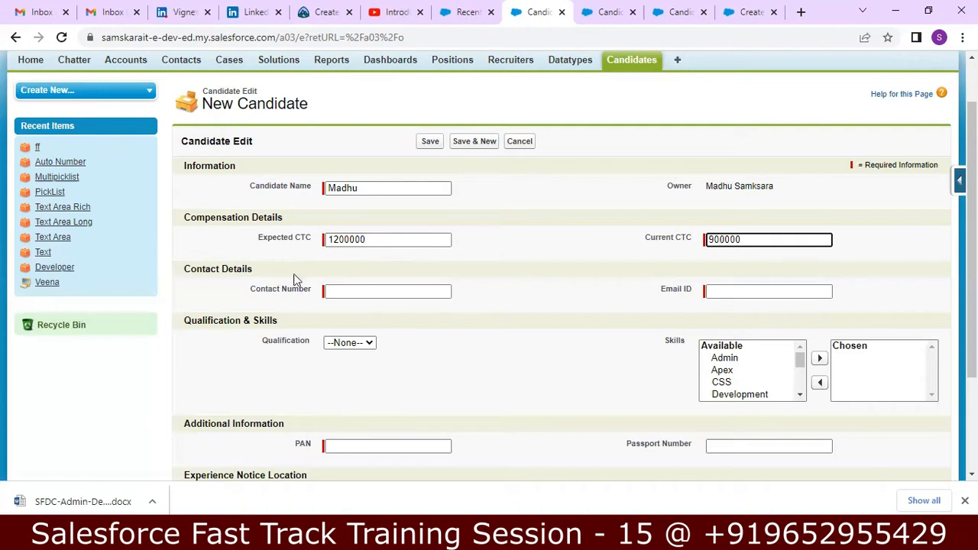
# Fill in the contact number from a saved suggestion and enter the candidate's email address
pyautogui.click(346, 293)
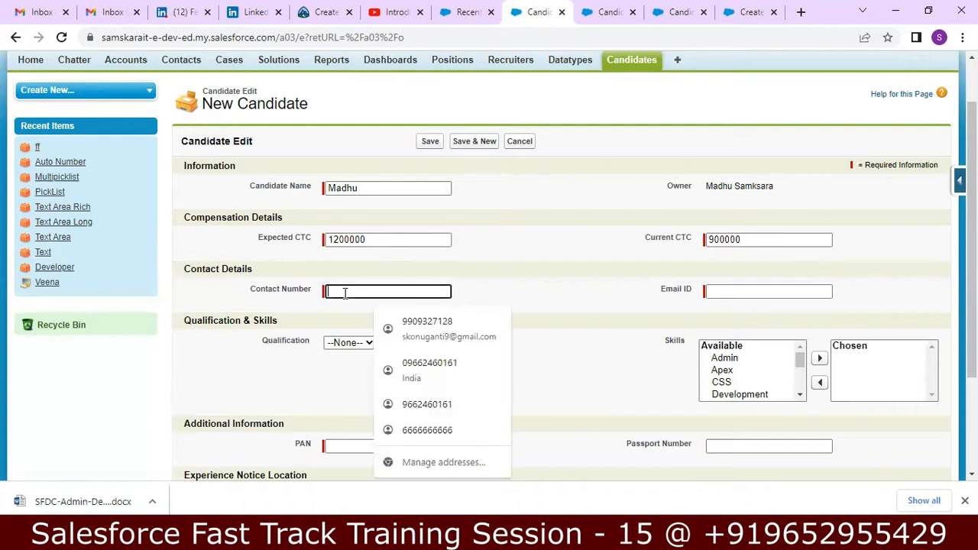
pyautogui.click(413, 366)
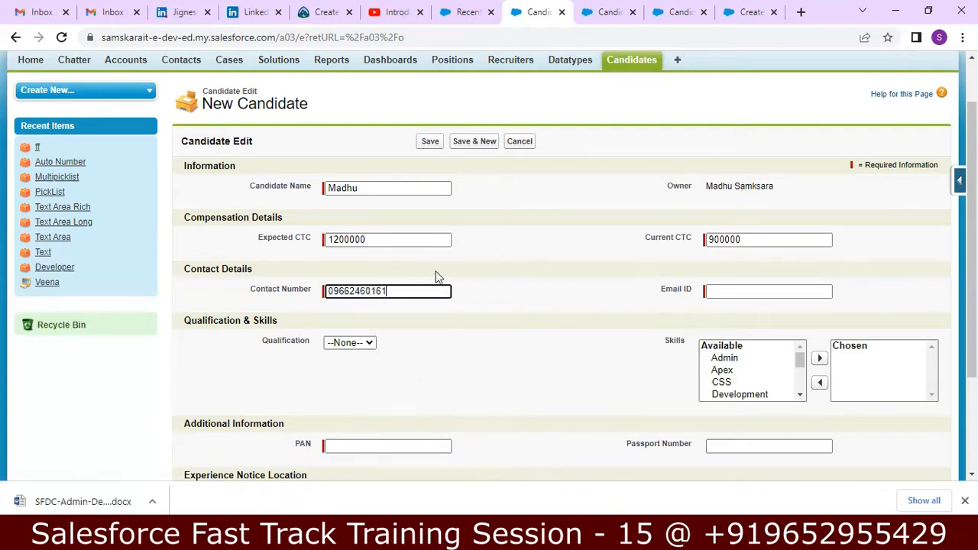
pyautogui.click(334, 290)
pyautogui.press('BackSpace')
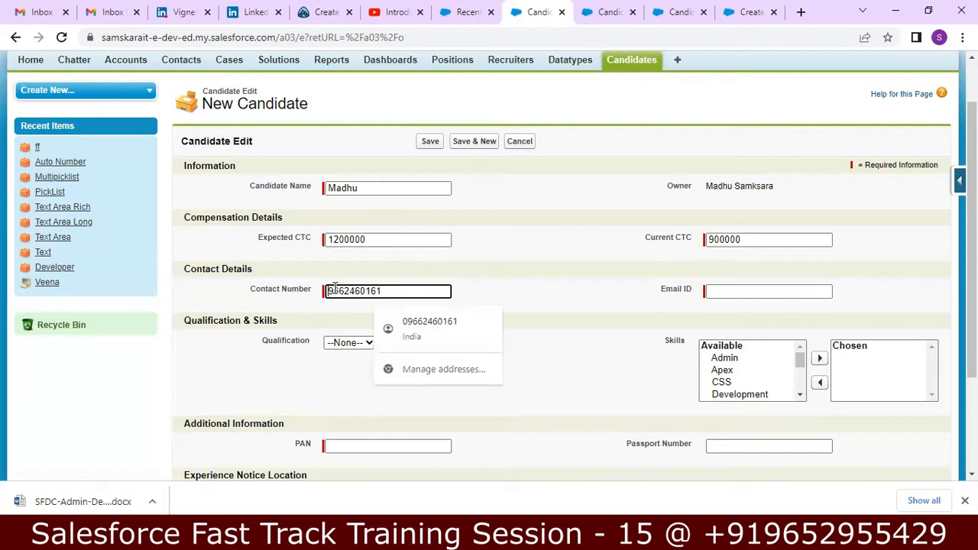
pyautogui.click(708, 291)
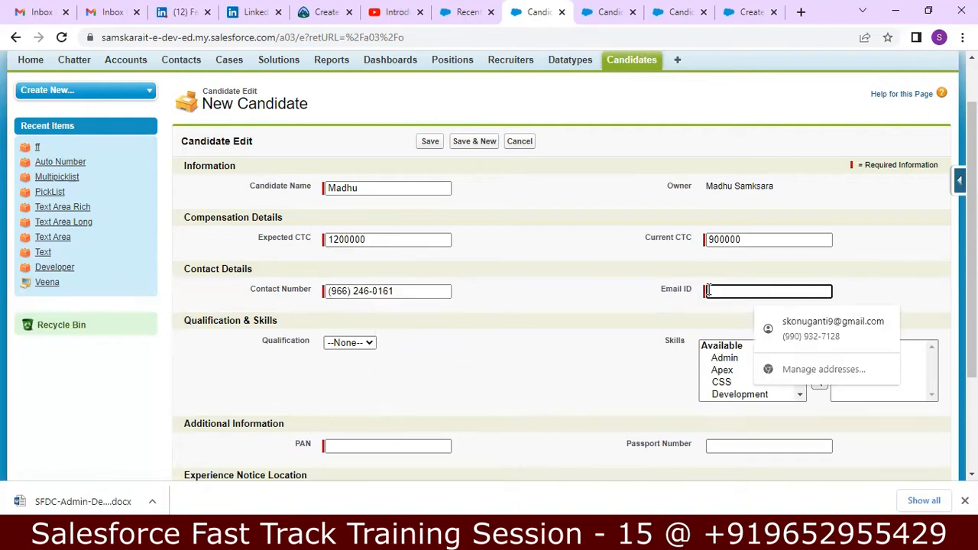
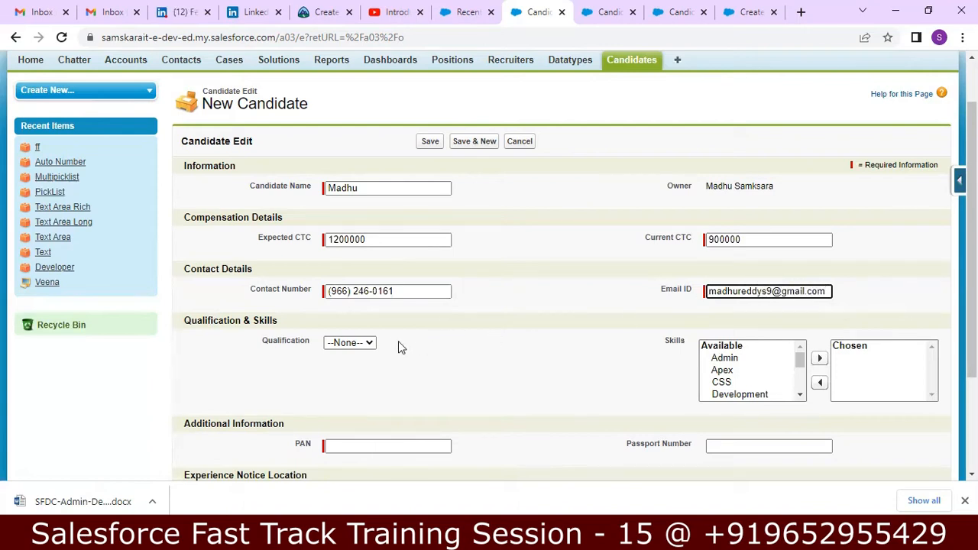
# Set Qualification to BTECH and add the skills Apex through HTML to Chosen skills
pyautogui.click(369, 343)
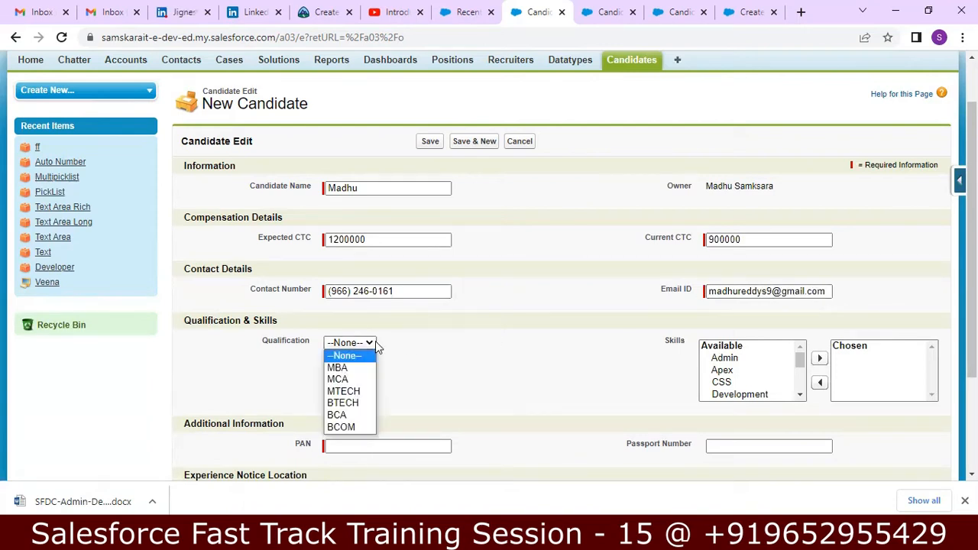
pyautogui.click(347, 404)
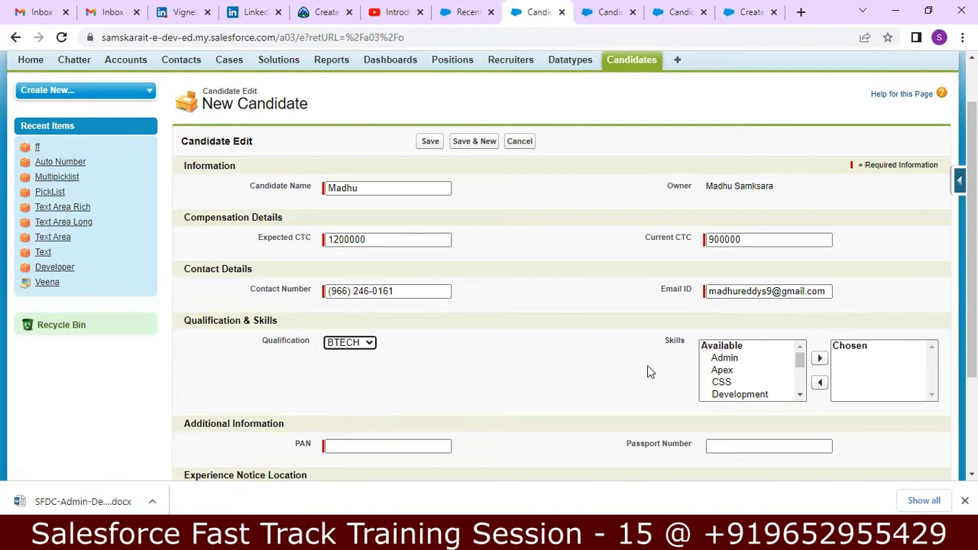
pyautogui.click(731, 371)
pyautogui.hotkey('shift', 'Down')
pyautogui.hotkey('shift', 'Down')
pyautogui.hotkey('shift', 'Down')
pyautogui.hotkey('shift', 'Down')
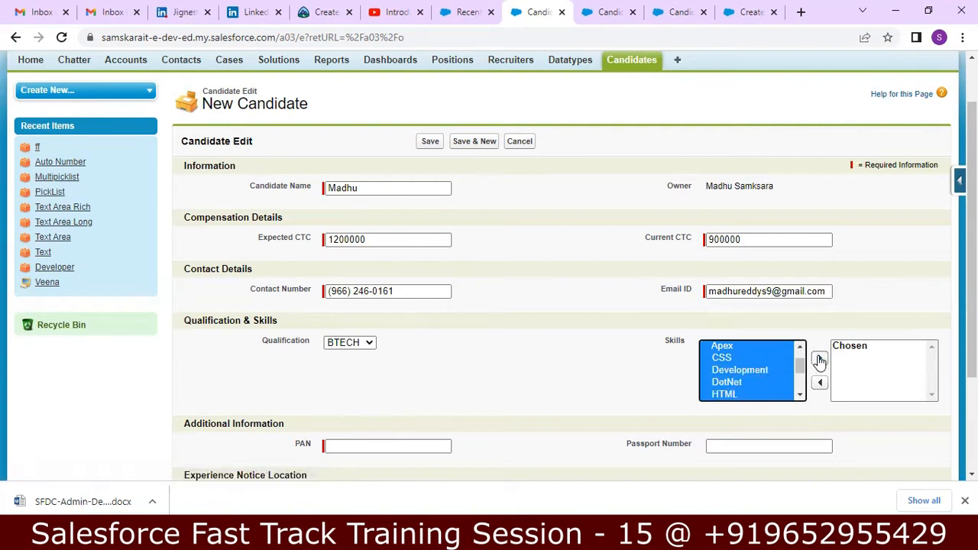
pyautogui.click(819, 357)
# Enter the candidate's PAN and passport number
pyautogui.scroll(-3, 441, 339)
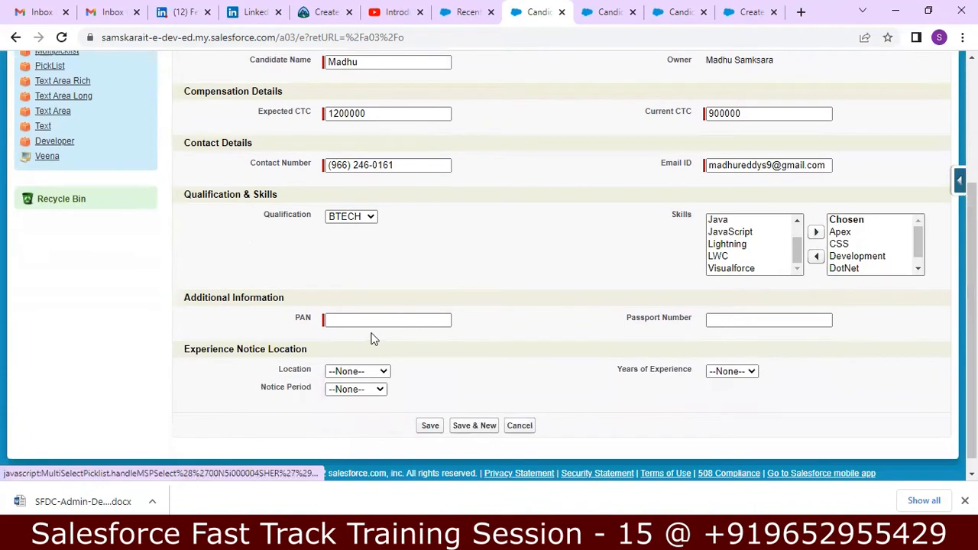
pyautogui.click(372, 320)
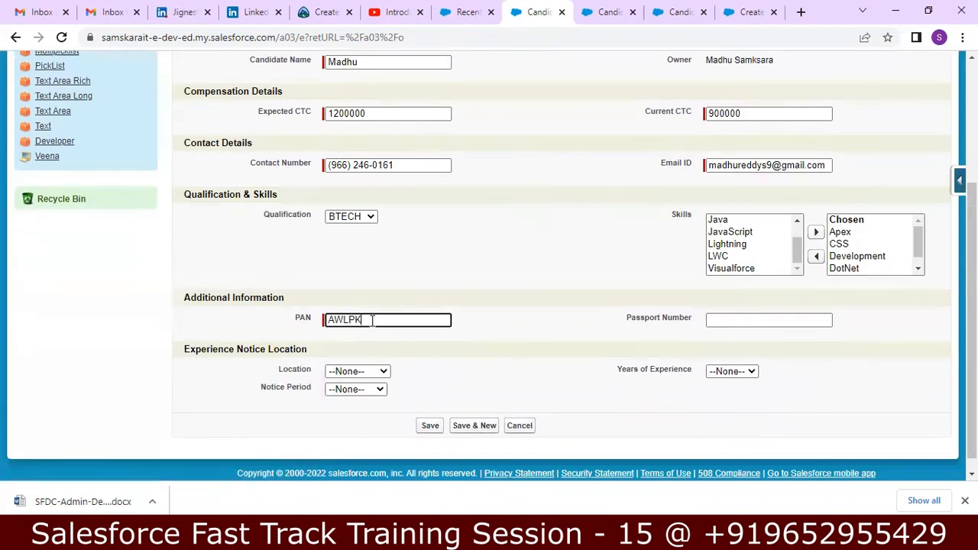
pyautogui.press('Tab')
pyautogui.write('APWERE')
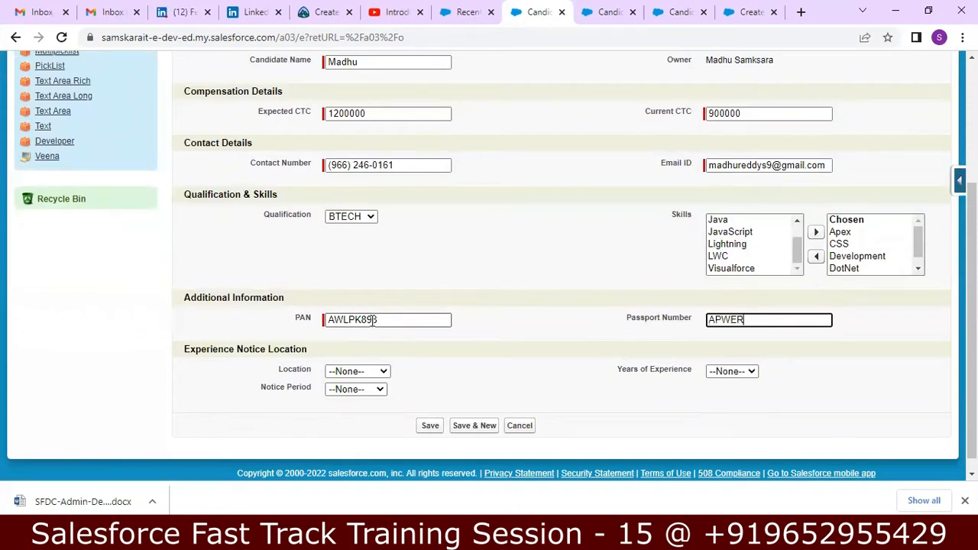
# Set Location to Hyderabad, experience to 3 years, notice period to 1 Month, and save
pyautogui.click(384, 375)
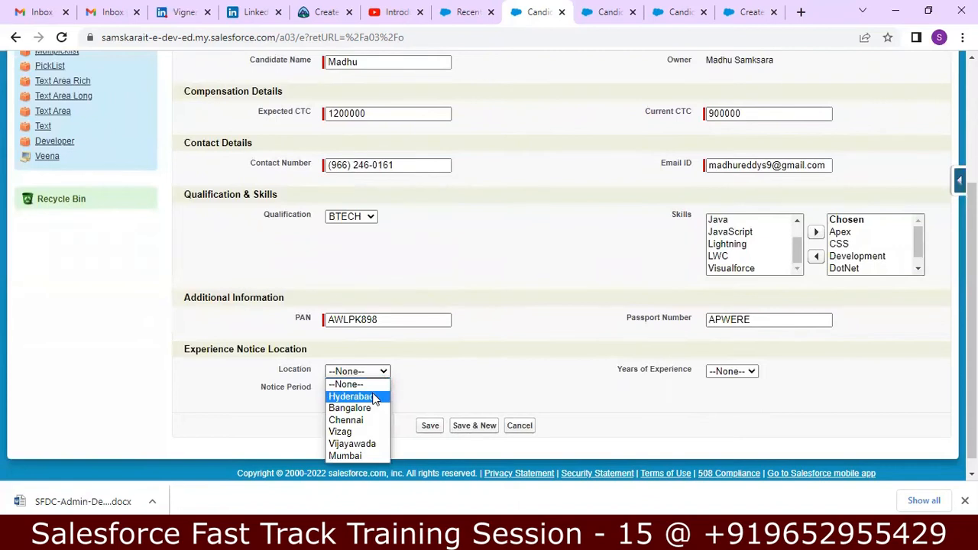
pyautogui.click(374, 398)
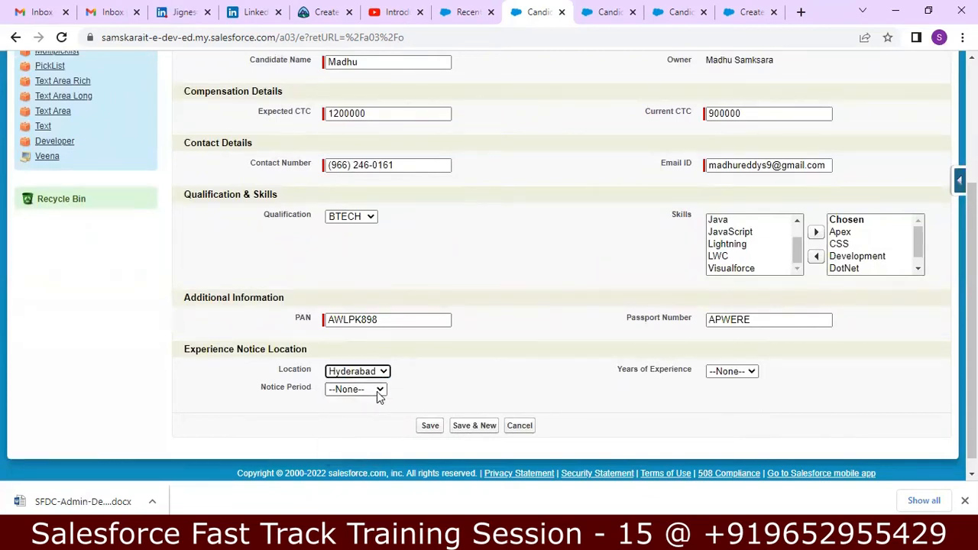
pyautogui.click(751, 371)
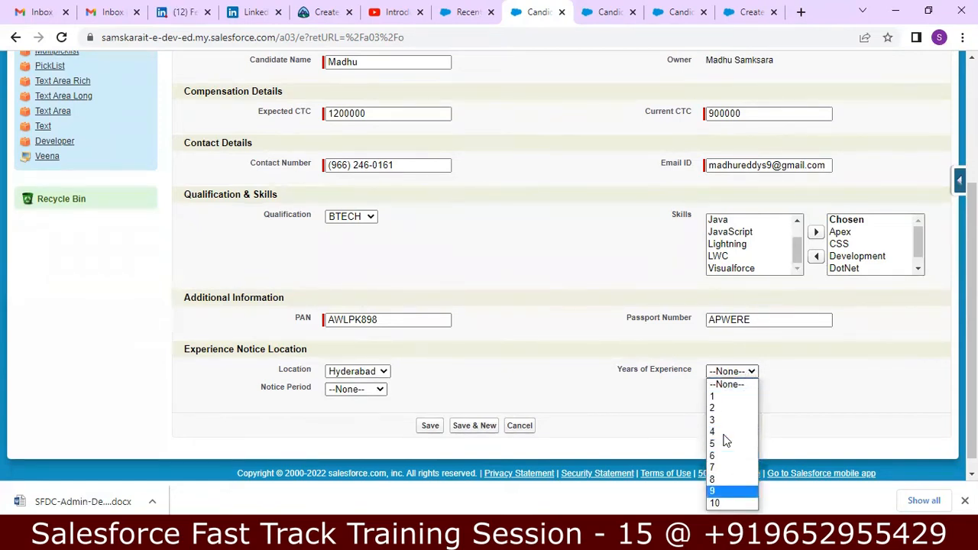
pyautogui.press('Down')
pyautogui.press('Return')
pyautogui.click(750, 372)
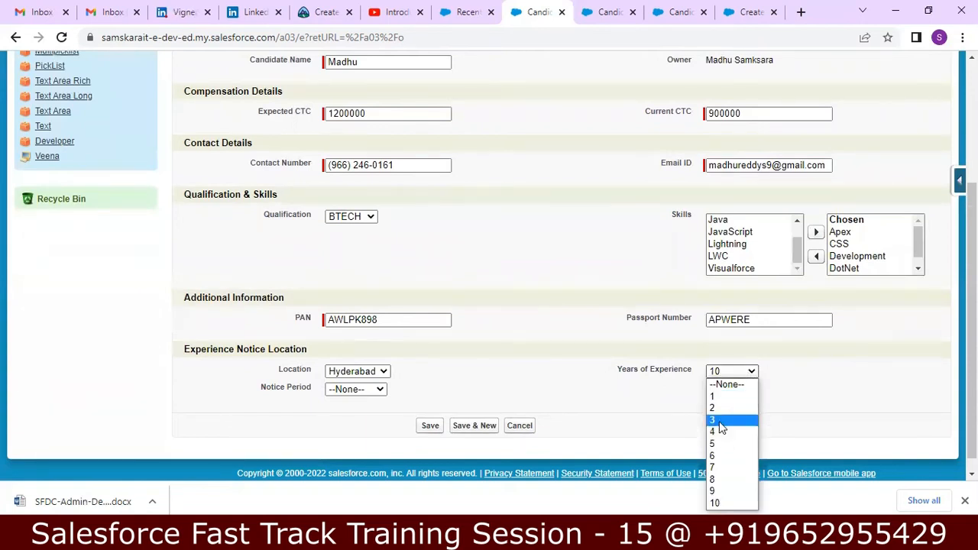
pyautogui.click(718, 420)
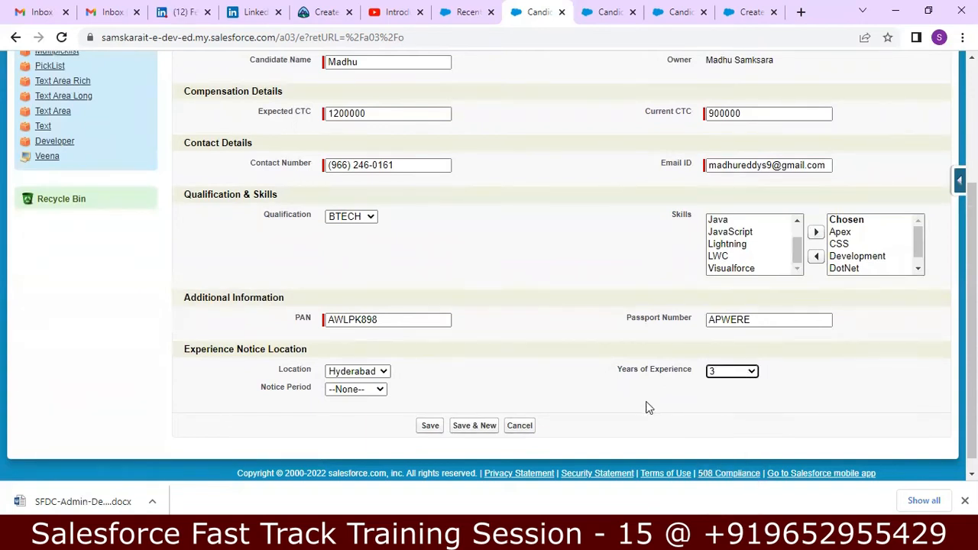
pyautogui.click(379, 392)
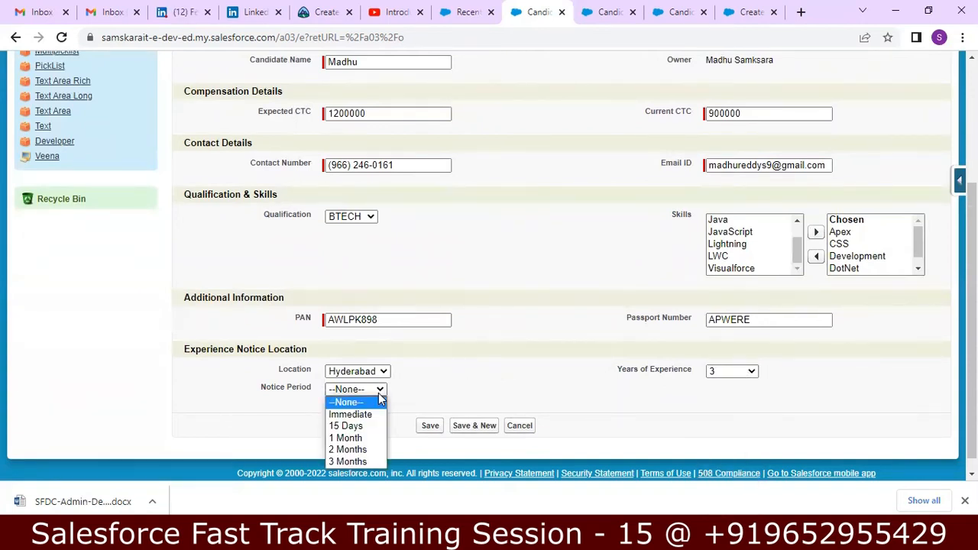
pyautogui.click(364, 440)
pyautogui.click(428, 426)
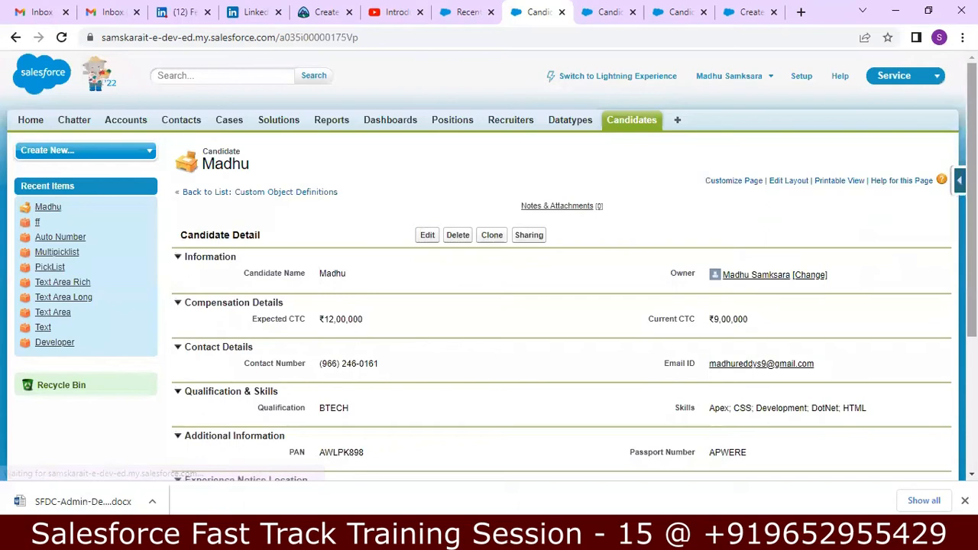
# Review the saved Candidate detail page, then switch to the Notepad++ notes
pyautogui.moveTo(972, 199); pyautogui.dragTo(972, 230)
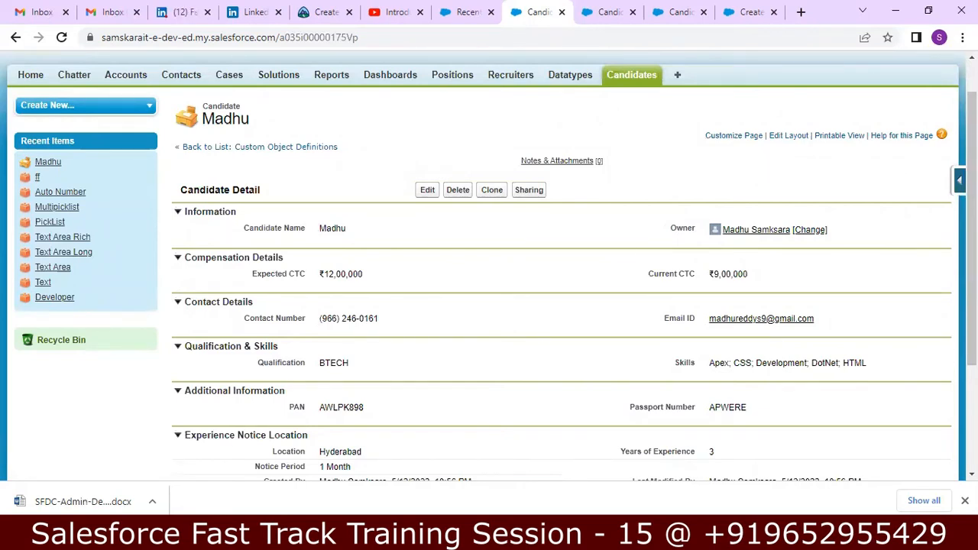
pyautogui.hotkey('alt', 'Tab')
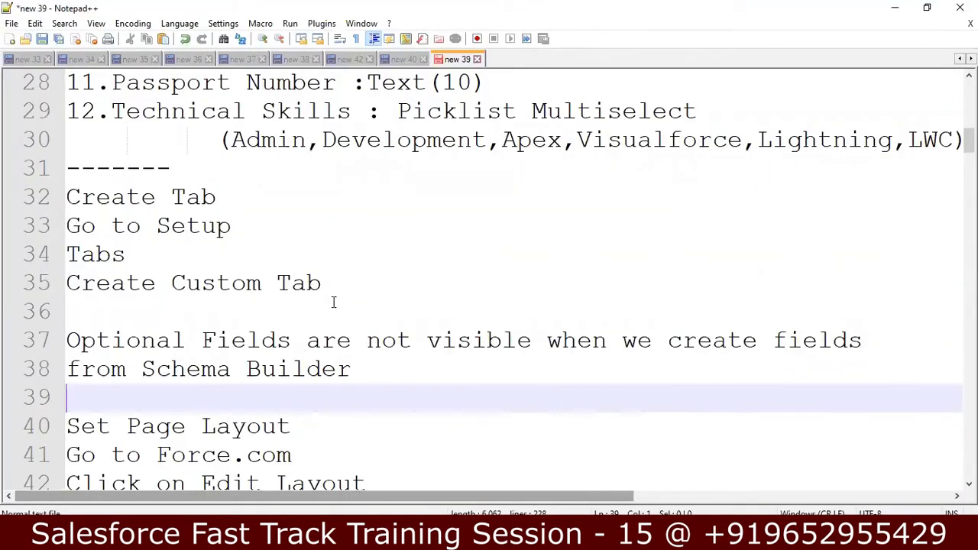
# Step through the candidate-record and master-detail notes in Notepad++, then return to the browser
pyautogui.press('Down')
pyautogui.press('Down')
pyautogui.press('Down')
pyautogui.press('Down')
pyautogui.press('Down')
pyautogui.press('Down')
pyautogui.press('Down')
pyautogui.press('Down')
pyautogui.press('Down')
pyautogui.press('Down')
pyautogui.press('Down')
pyautogui.press('Down')
pyautogui.press('Down')
pyautogui.press('Down')
pyautogui.press('Down')
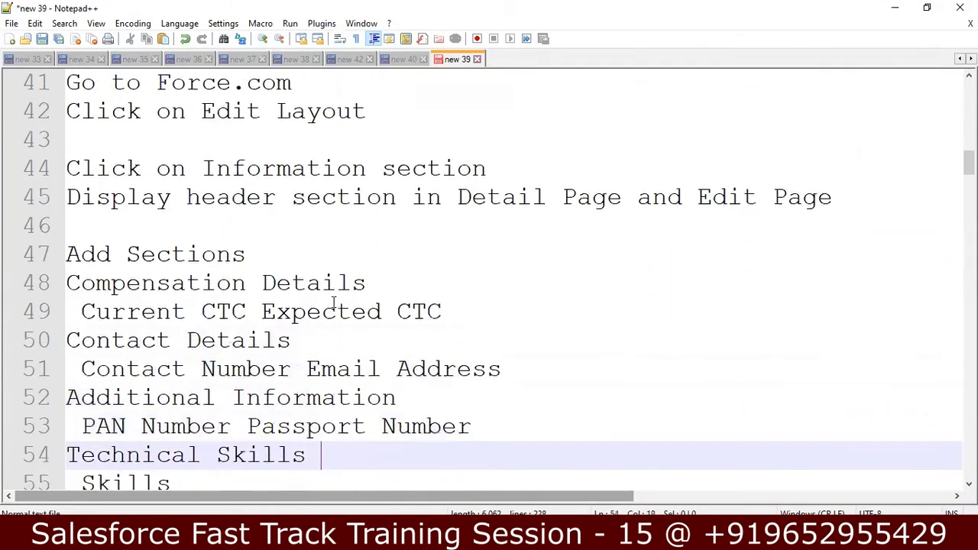
pyautogui.press('Down')
pyautogui.press('Down')
pyautogui.press('Down')
pyautogui.press('Down')
pyautogui.press('Down')
pyautogui.press('Down')
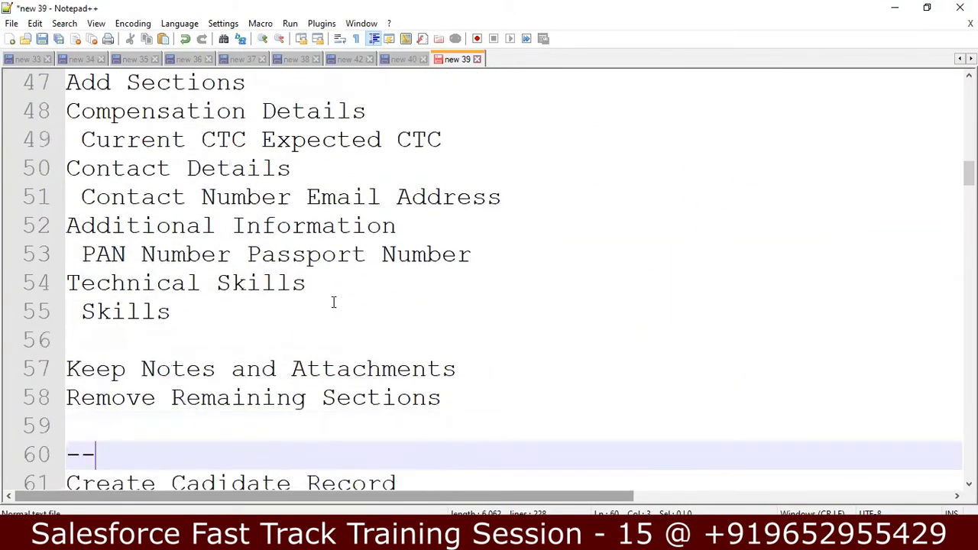
pyautogui.press('Down')
pyautogui.press('Down')
pyautogui.press('Down')
pyautogui.press('Down')
pyautogui.press('Down')
pyautogui.press('Down')
pyautogui.press('Down')
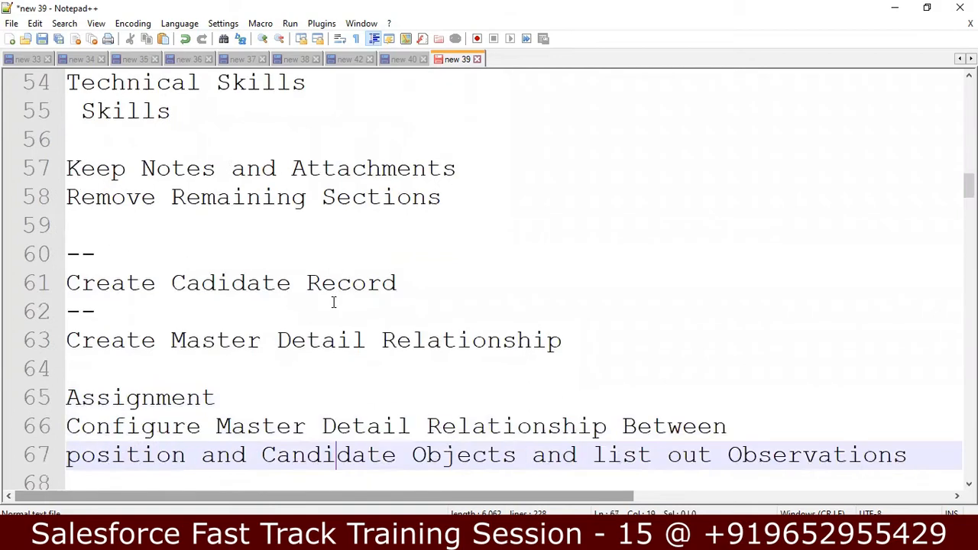
pyautogui.click(483, 274)
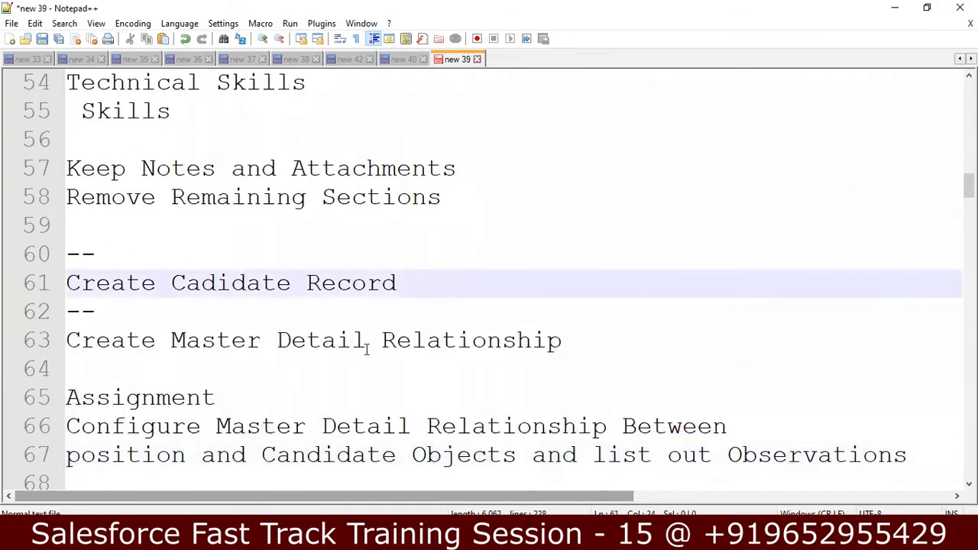
pyautogui.click(321, 373)
pyautogui.press('Down')
pyautogui.press('Down')
pyautogui.press('Down')
pyautogui.press('Down')
pyautogui.press('Down')
pyautogui.press('Down')
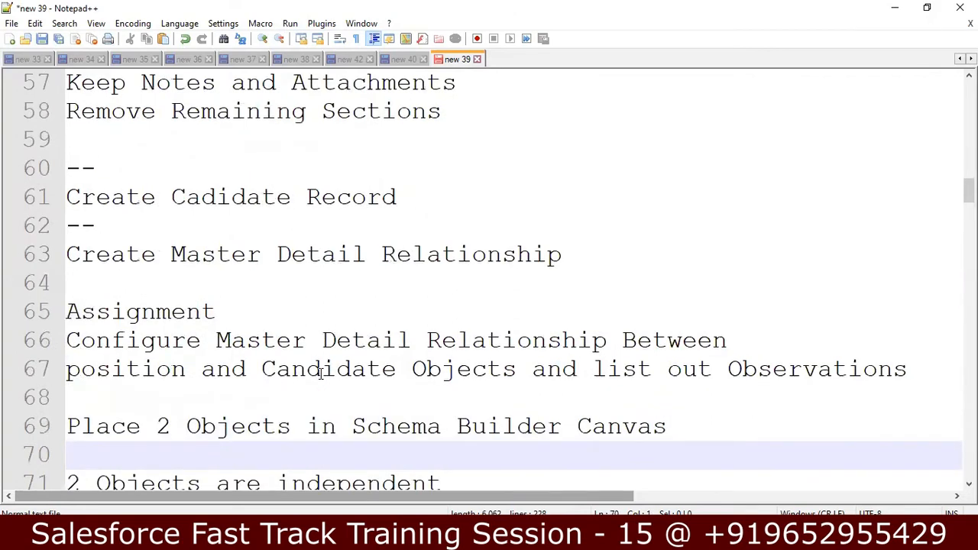
pyautogui.press('Up')
pyautogui.press('Up')
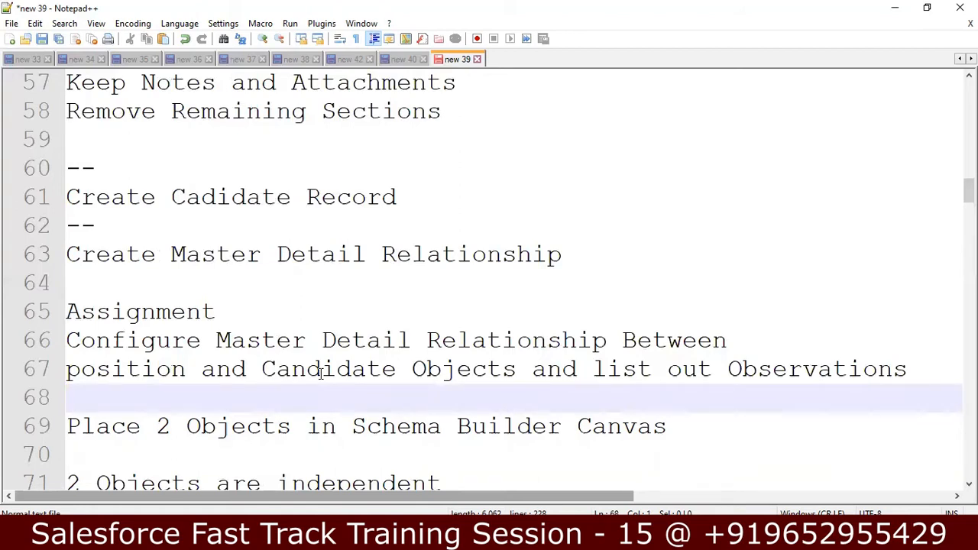
pyautogui.press('Down')
pyautogui.press('Down')
pyautogui.press('Down')
pyautogui.press('Down')
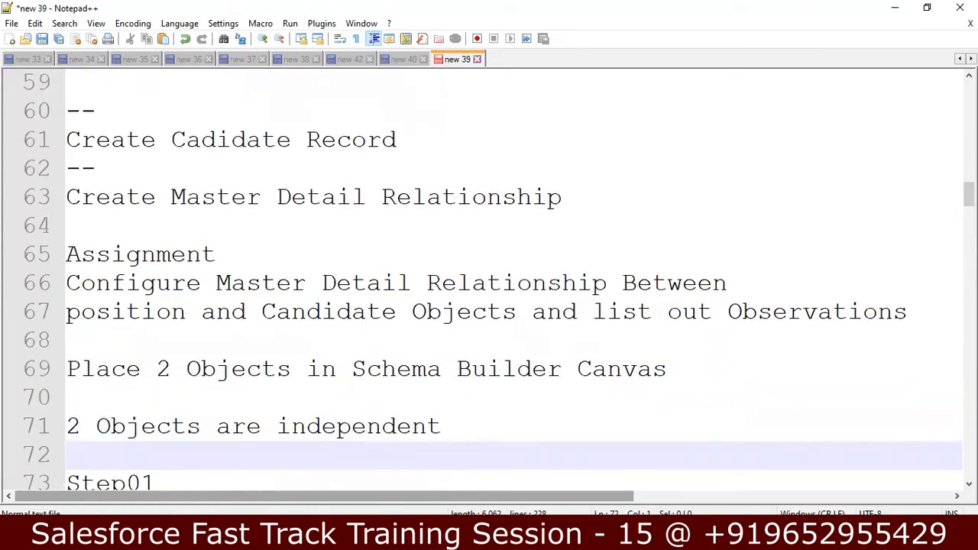
pyautogui.hotkey('alt', 'Tab')
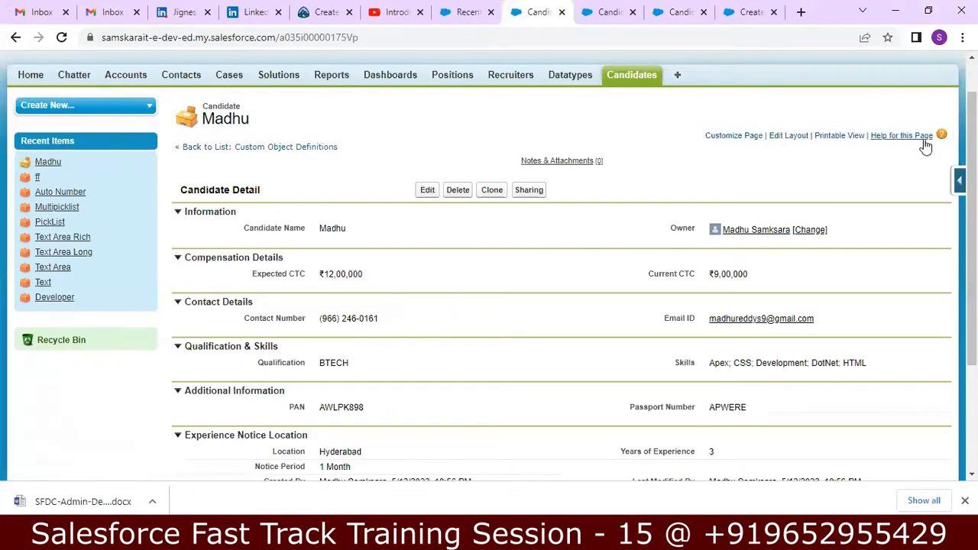
# Open Setup in a new browser tab and switch to it
pyautogui.scroll(1, 863, 69)
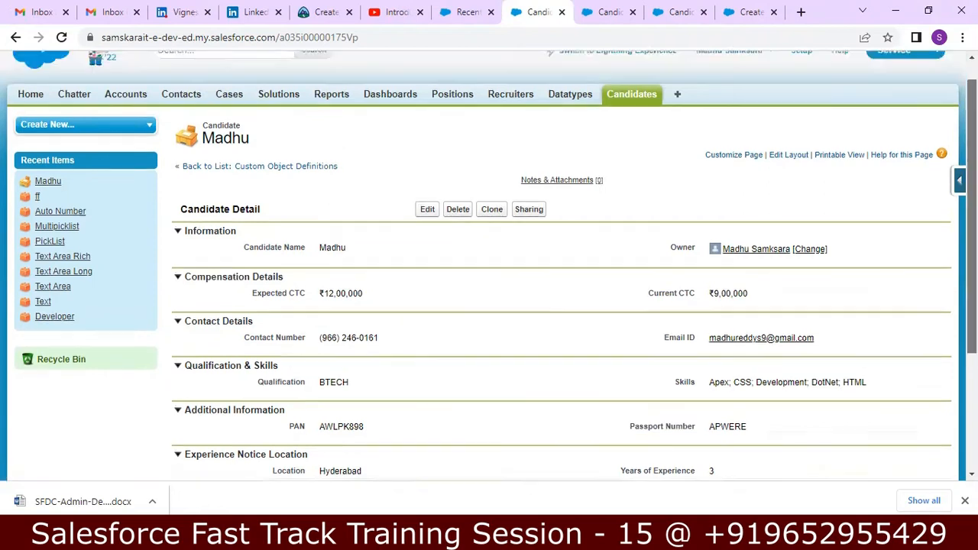
pyautogui.rightClick(801, 83)
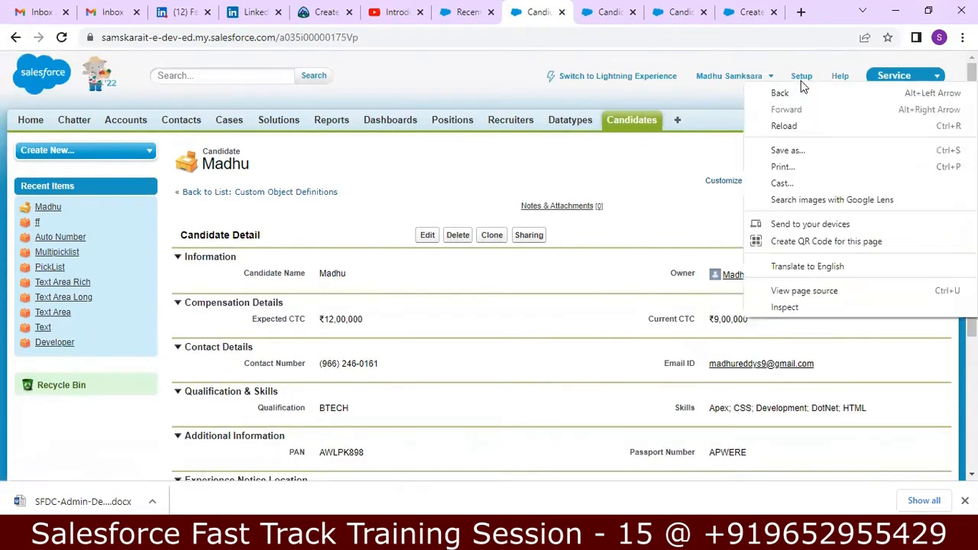
pyautogui.click(792, 64)
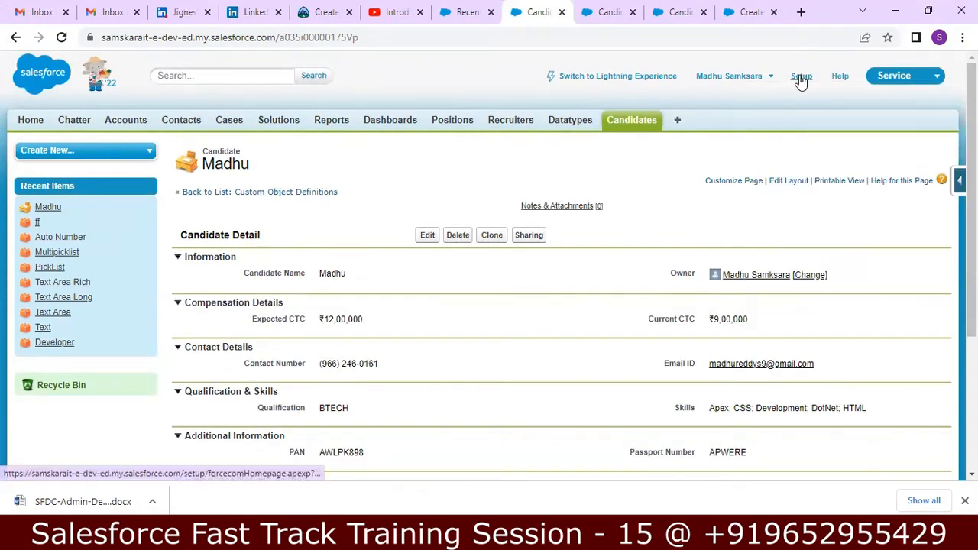
pyautogui.rightClick(804, 79)
pyautogui.click(812, 87)
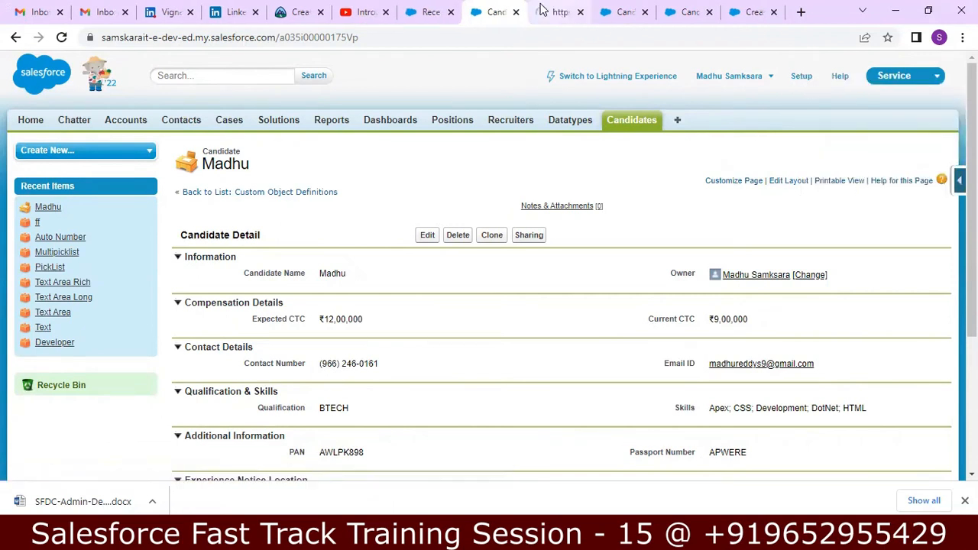
pyautogui.click(546, 19)
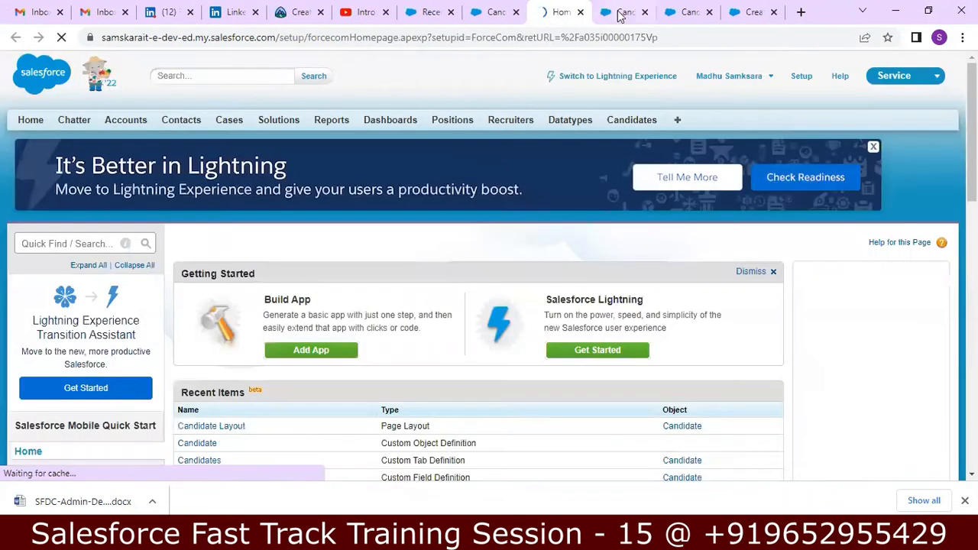
# Close the extra Candidates, custom field, help article and Recently Viewed tabs, and go to Setup's Quick Find
pyautogui.click(638, 13)
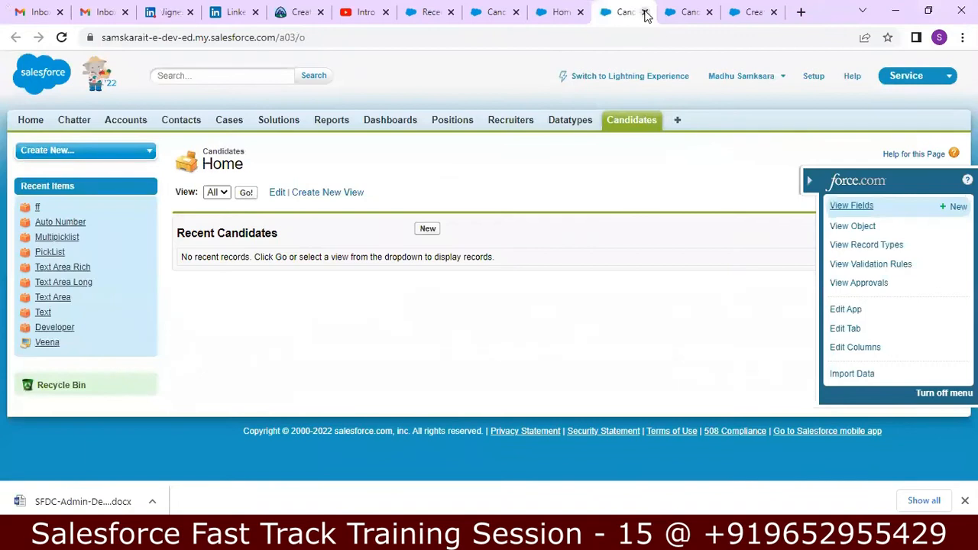
pyautogui.click(646, 13)
pyautogui.click(645, 13)
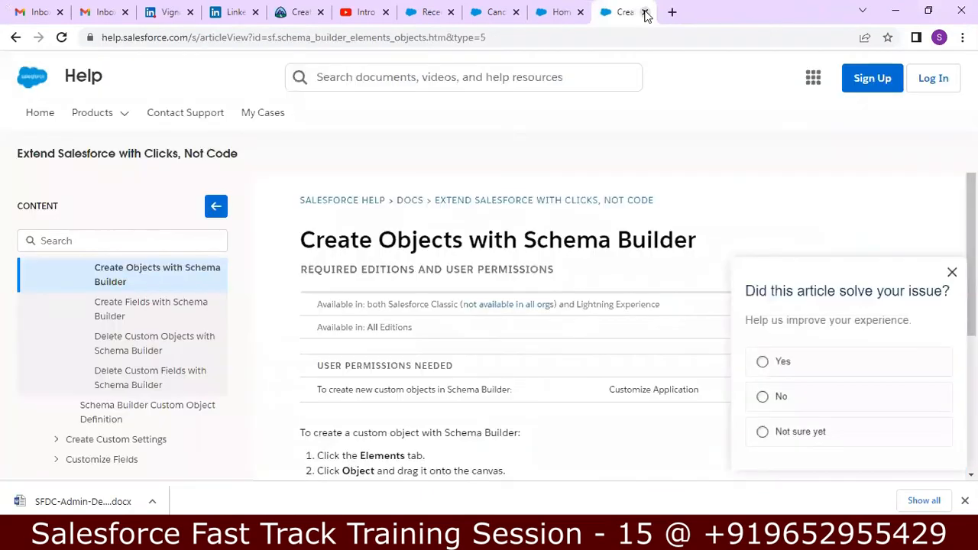
pyautogui.click(645, 13)
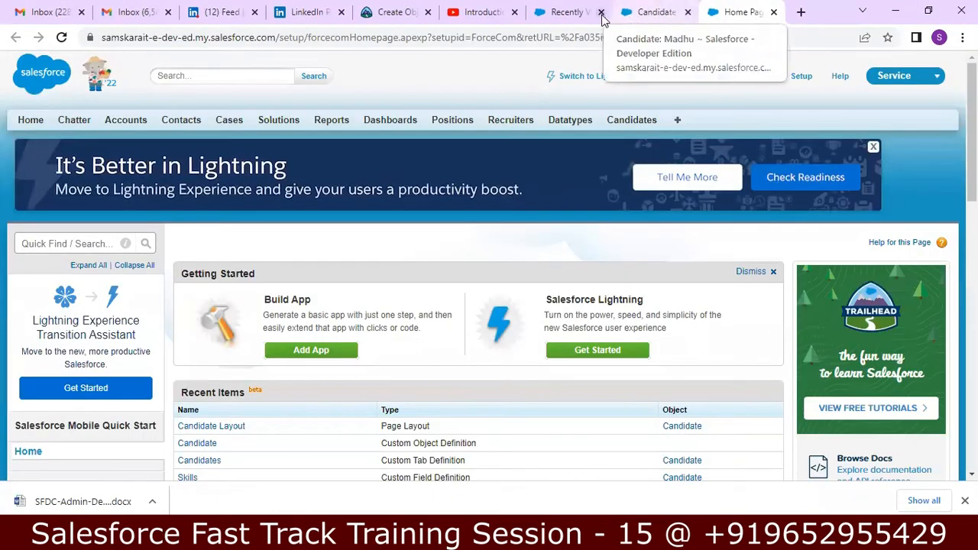
pyautogui.click(601, 13)
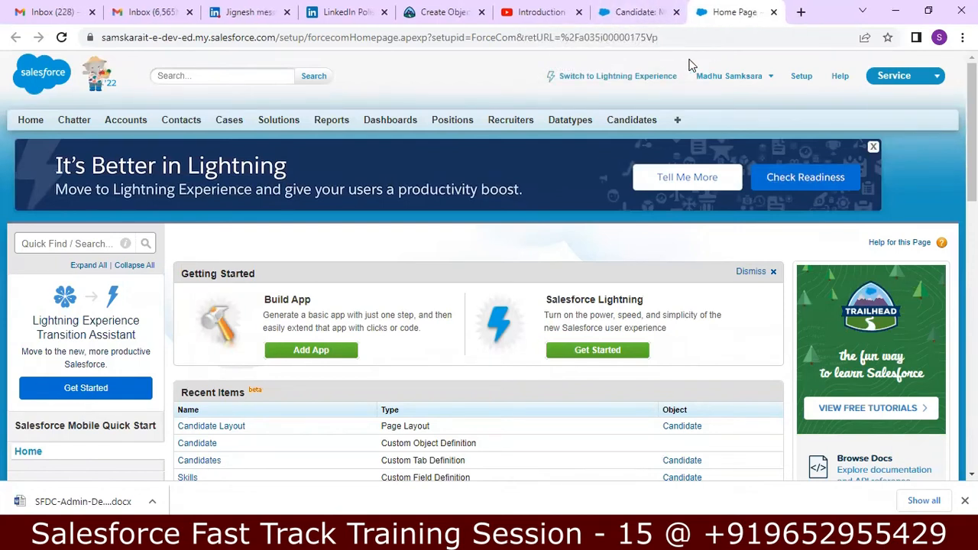
pyautogui.click(801, 80)
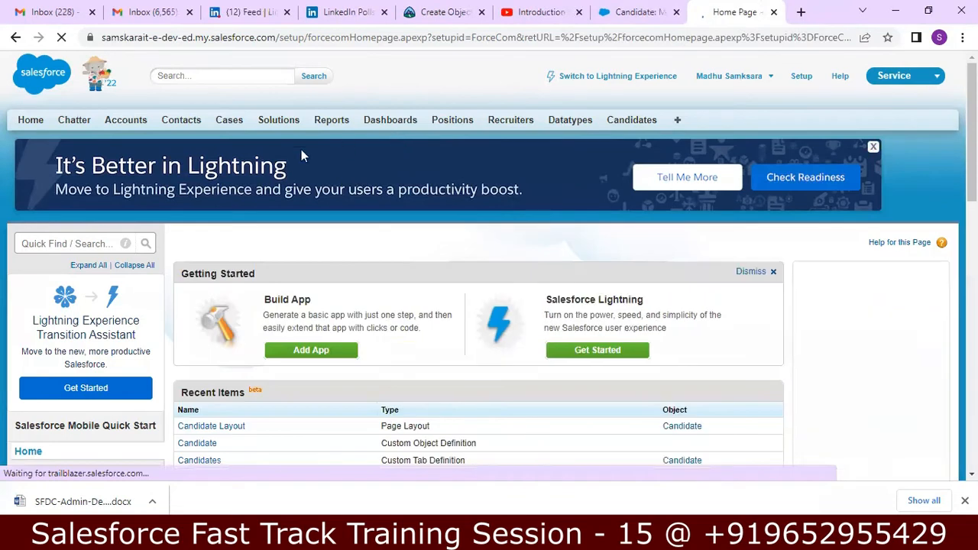
pyautogui.click(103, 244)
# Search Setup for SCHEMA, open Schema Builder, and move Candidate to the canvas's right side
pyautogui.write('SCHE')
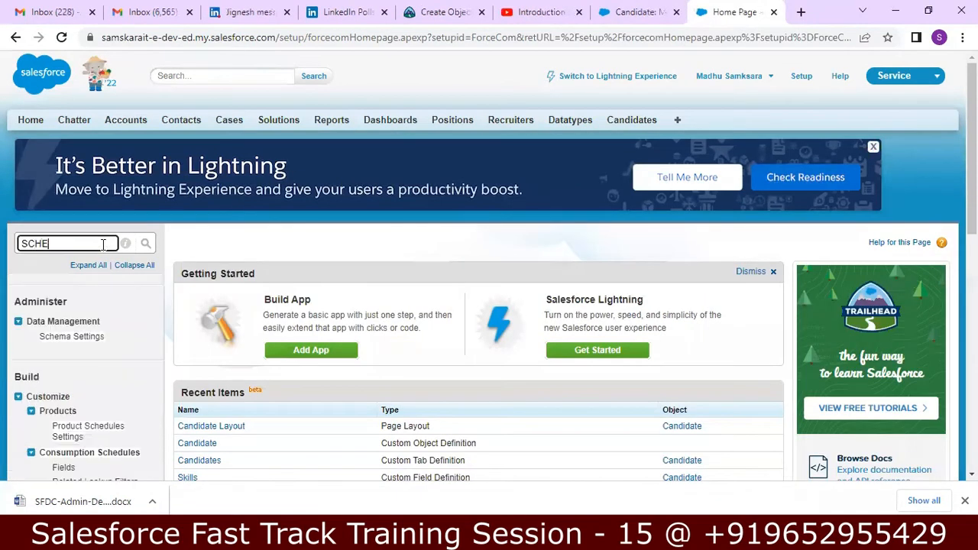
pyautogui.write('MA')
pyautogui.click(49, 399)
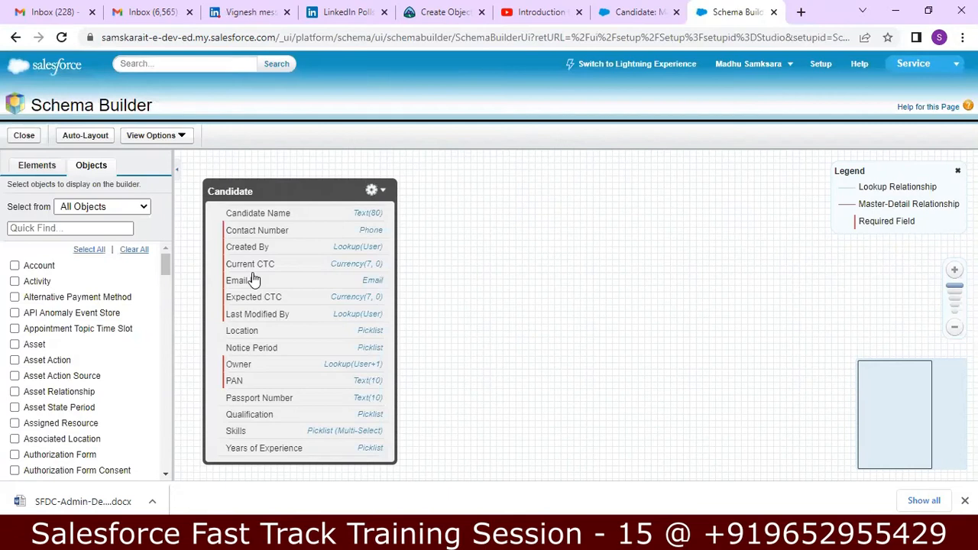
pyautogui.moveTo(309, 190); pyautogui.dragTo(664, 188)
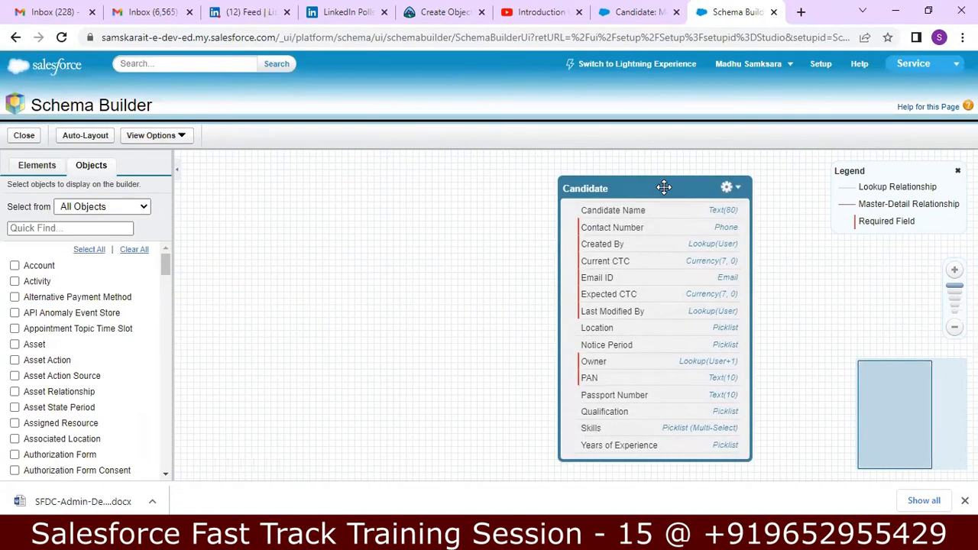
# Filter objects by POS, add Position to the canvas, and place it left of Candidate
pyautogui.click(103, 228)
pyautogui.write('POS')
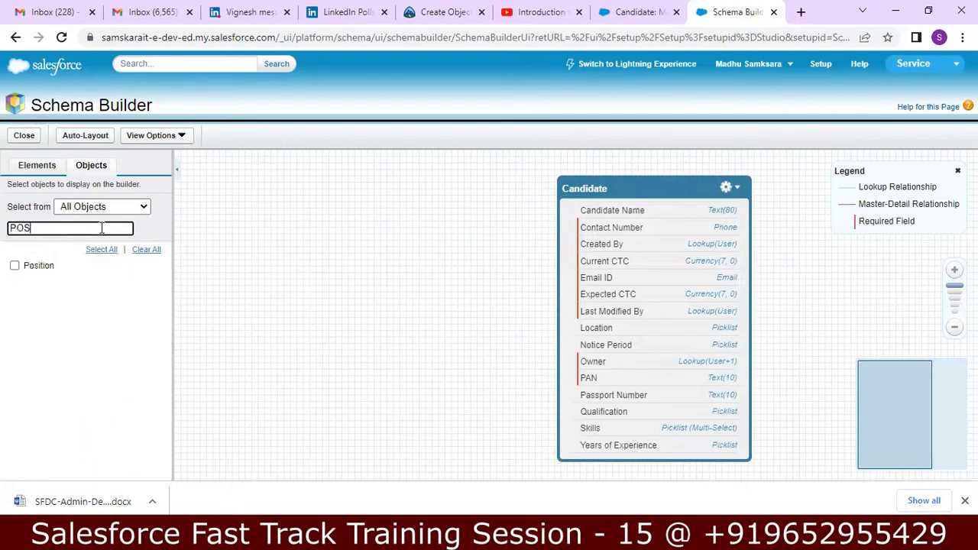
pyautogui.click(9, 265)
pyautogui.click(14, 265)
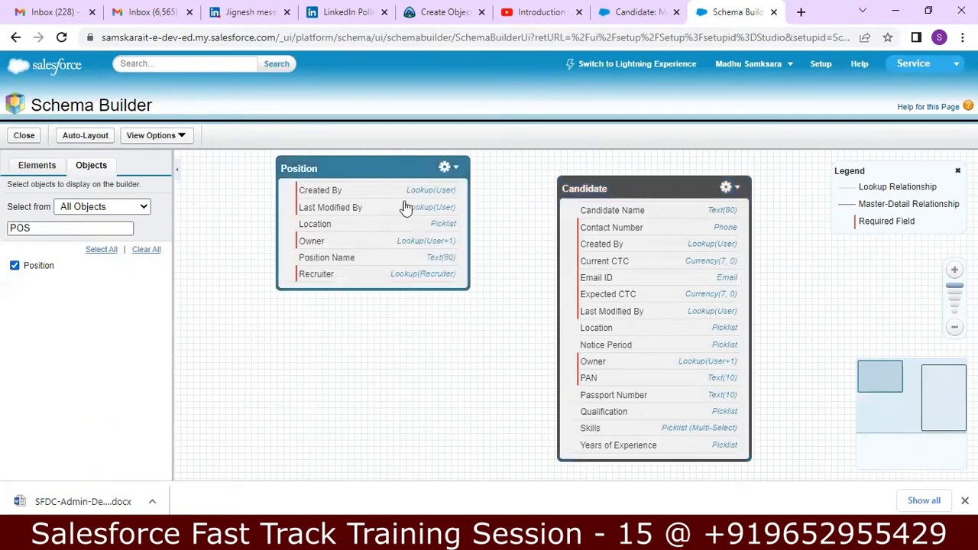
pyautogui.moveTo(365, 164); pyautogui.dragTo(332, 239)
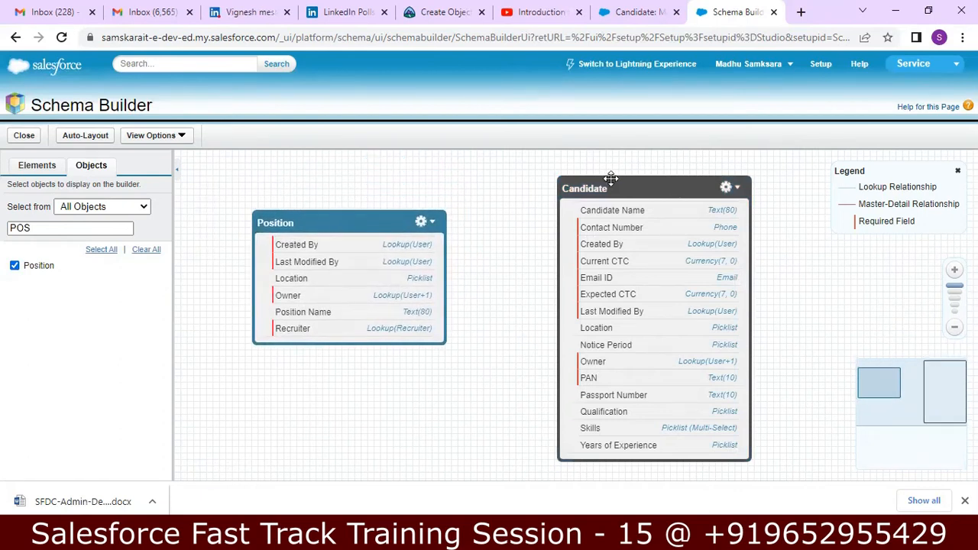
pyautogui.moveTo(609, 182); pyautogui.dragTo(604, 171)
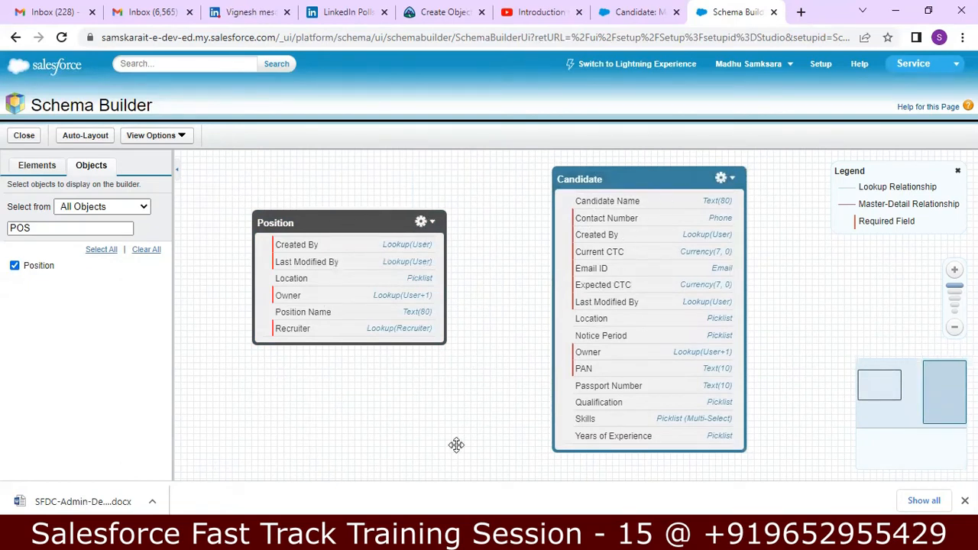
# Bring the Notepad++ notes forward and move down to the Step02 section
pyautogui.click(458, 538)
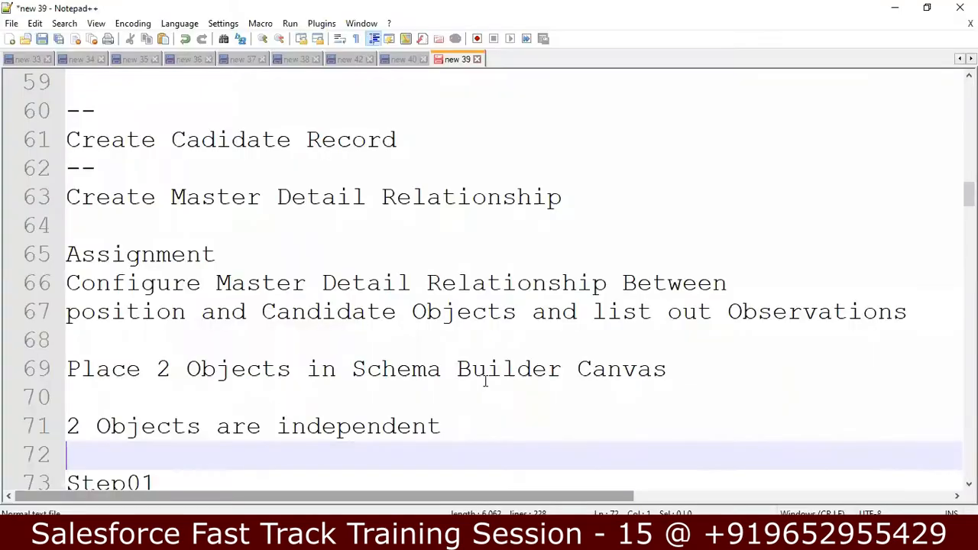
pyautogui.press('Down')
pyautogui.press('Down')
pyautogui.press('Down')
pyautogui.press('Down')
pyautogui.press('Down')
pyautogui.press('Down')
pyautogui.press('Down')
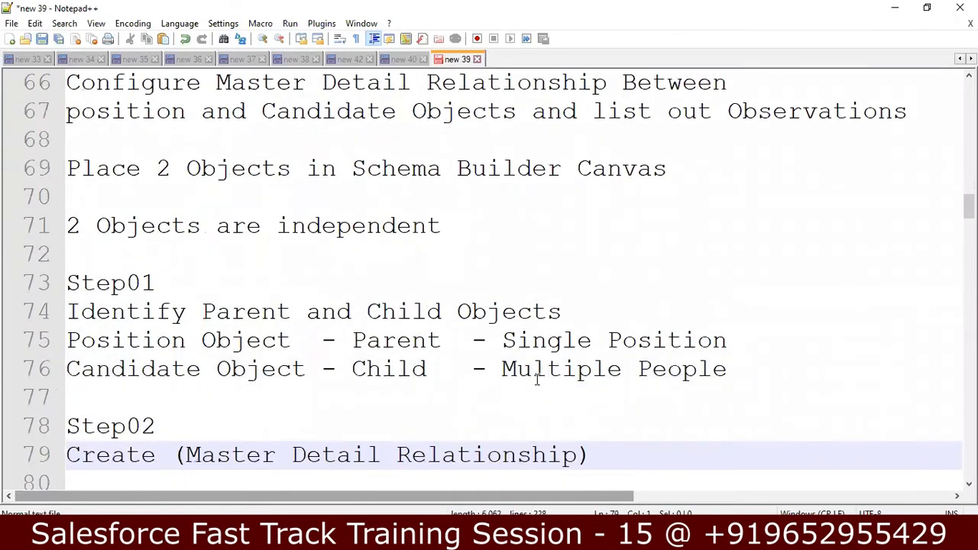
pyautogui.press('Down')
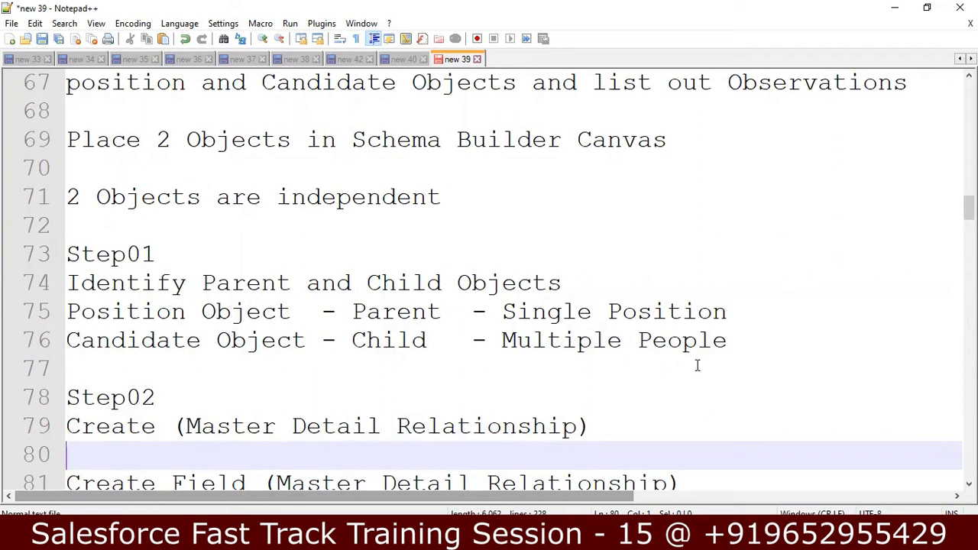
# Add a 'Salesforce Developer - Single Positions(5' line below the Position Object line
pyautogui.click(739, 314)
pyautogui.press('Return')
pyautogui.write('Salesforce Developer')
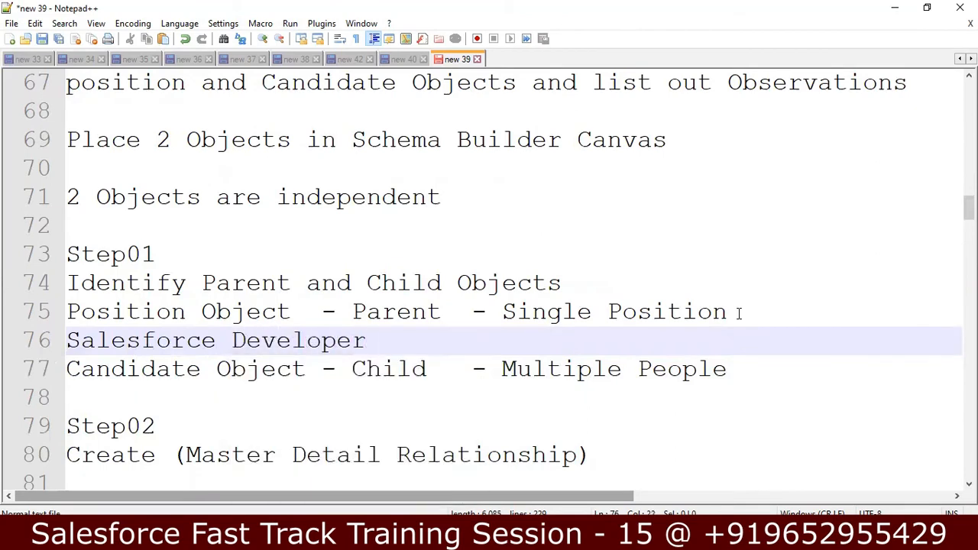
pyautogui.write(' - Single ')
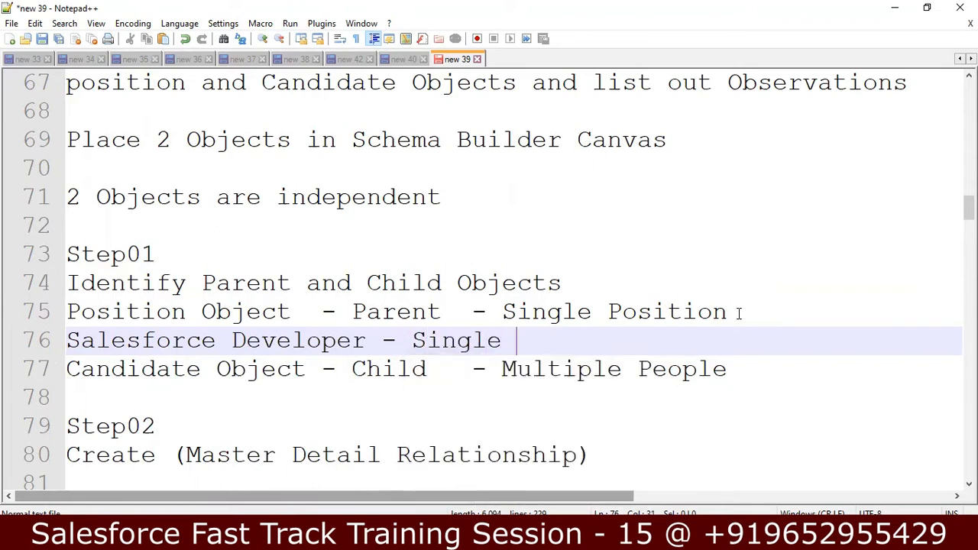
pyautogui.write('Postion')
pyautogui.press('BackSpace')
pyautogui.press('BackSpace')
pyautogui.press('BackSpace')
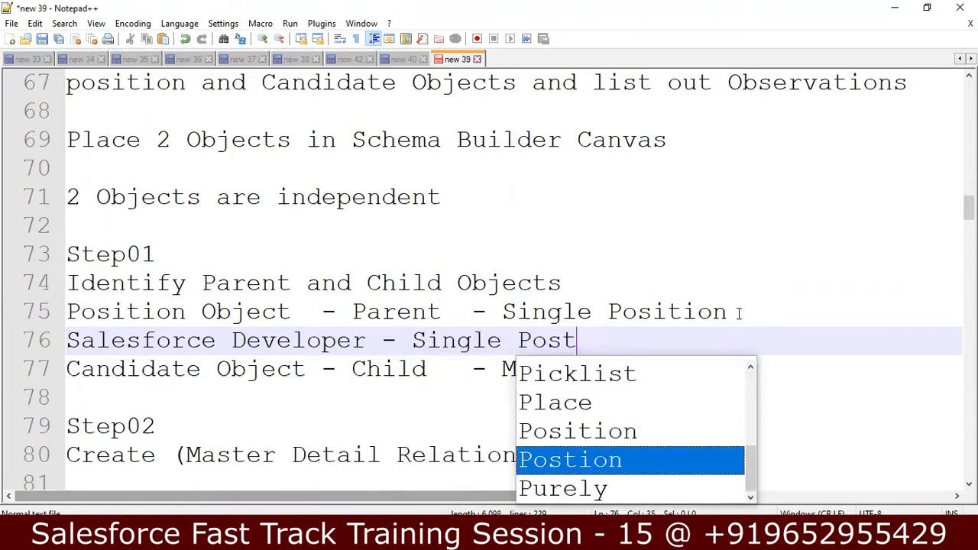
pyautogui.press('BackSpace')
pyautogui.write('itions')
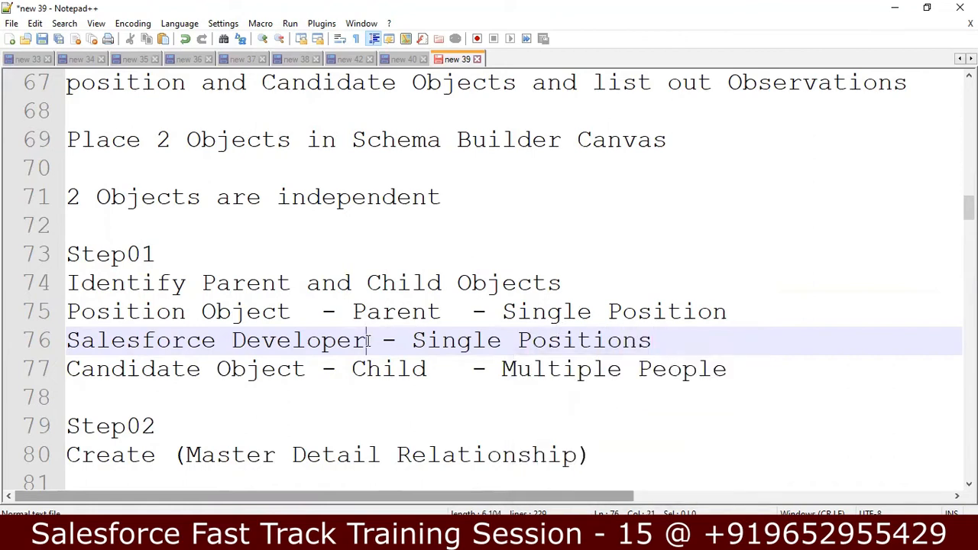
pyautogui.write('(5')
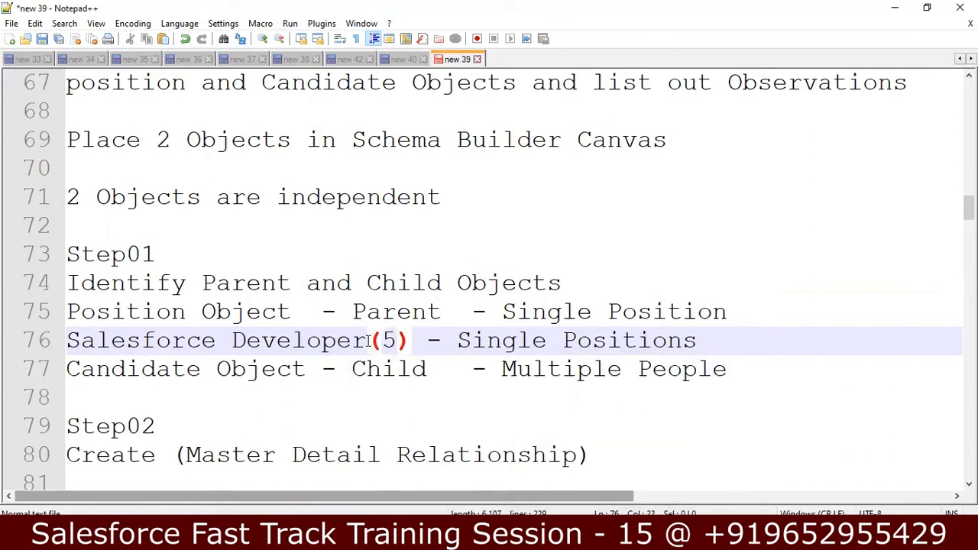
# Add an 'Each Position - Multiple Candiates' line below the Salesforce Developer line
pyautogui.click(713, 342)
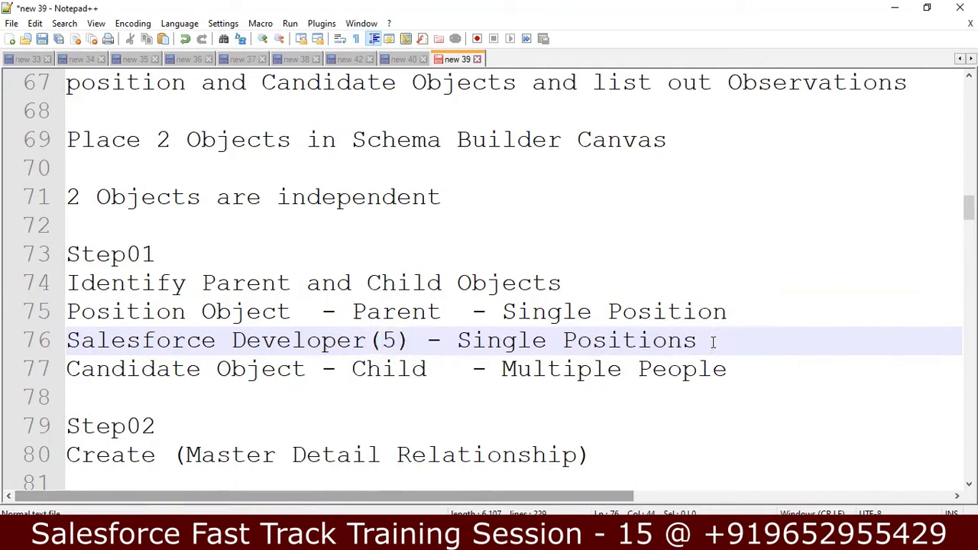
pyautogui.press('Return')
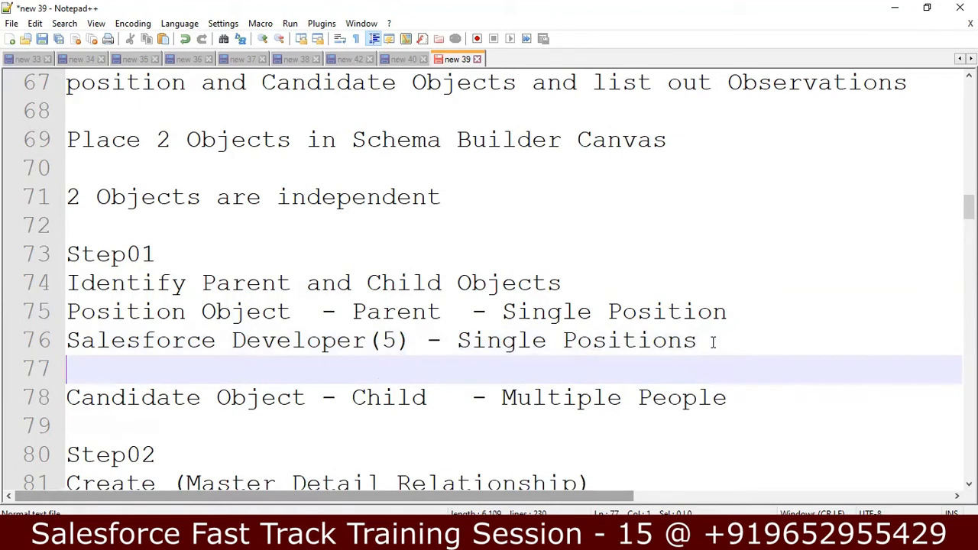
pyautogui.write('Each Pos')
pyautogui.press('BackSpace')
pyautogui.write('osto')
pyautogui.press('BackSpace')
pyautogui.press('BackSpace')
pyautogui.write('ito')
pyautogui.press('BackSpace')
pyautogui.write('ion')
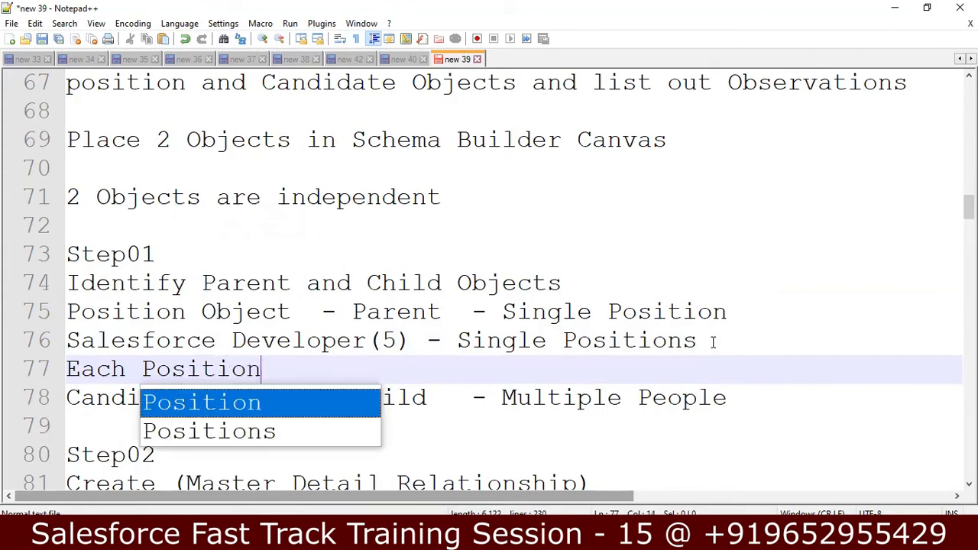
pyautogui.write(' - M')
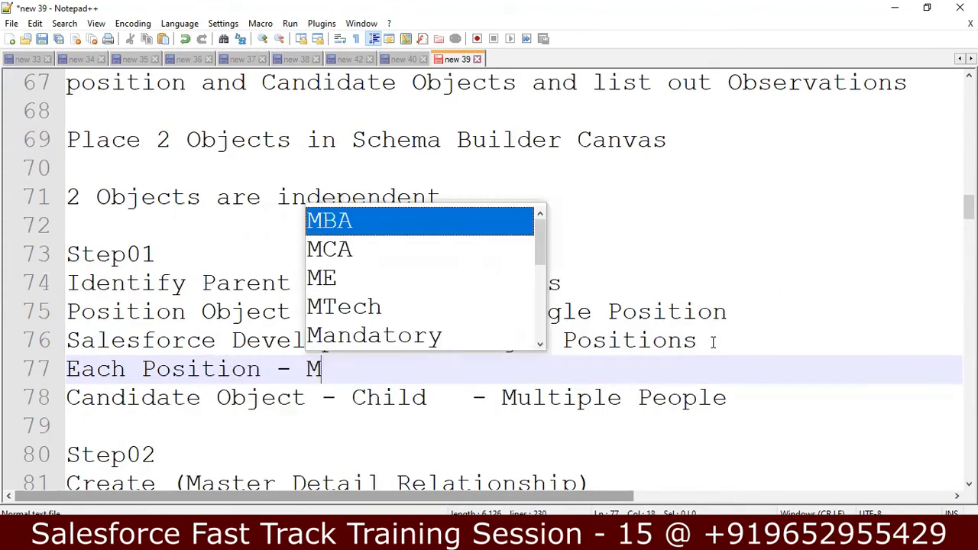
pyautogui.write('ulti')
pyautogui.press('Return')
pyautogui.write('C')
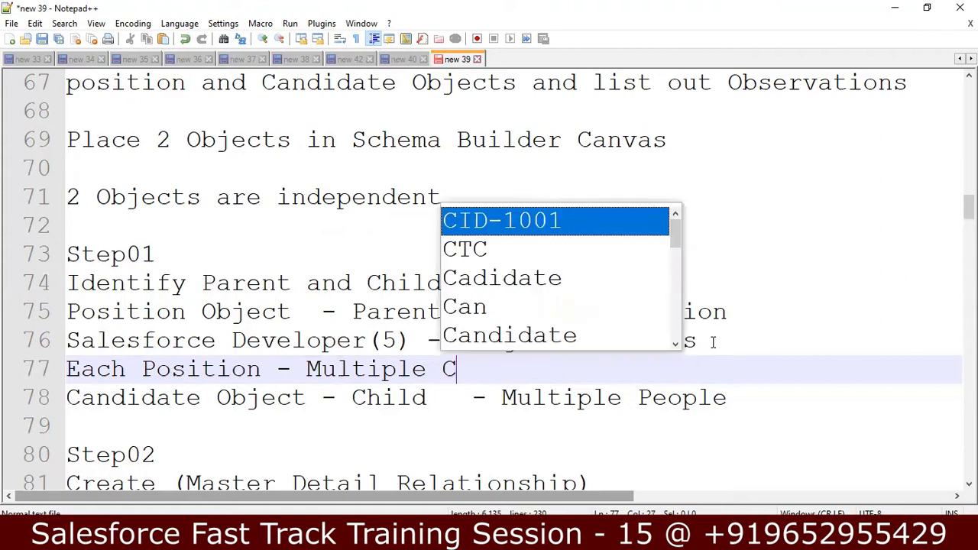
pyautogui.write('andiates')
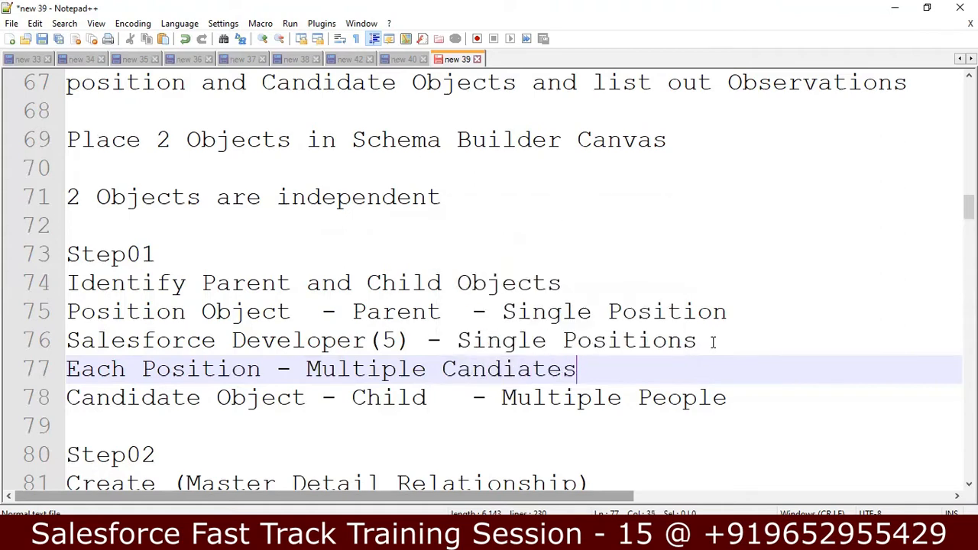
pyautogui.press('Return')
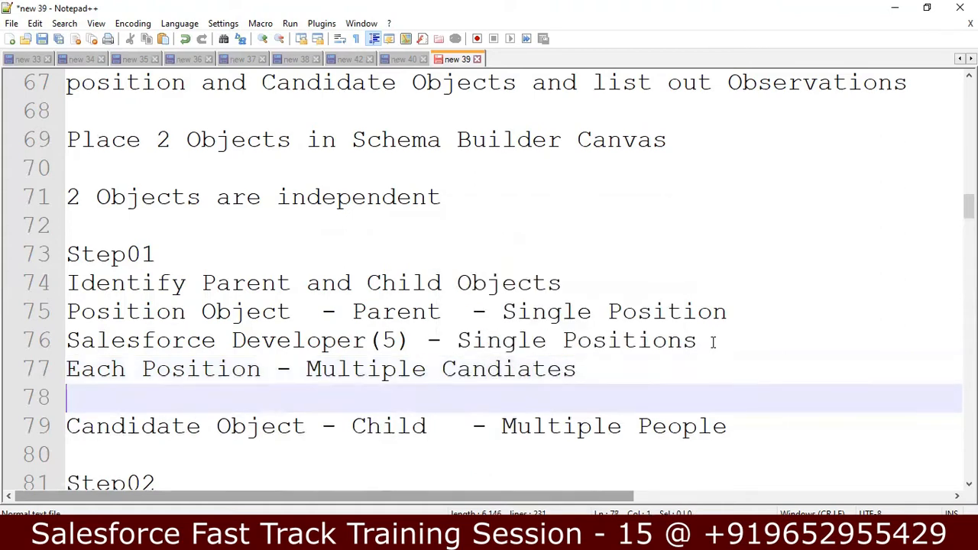
# Insert blank lines to space out the Position notes and the Step02 heading
pyautogui.press('Down')
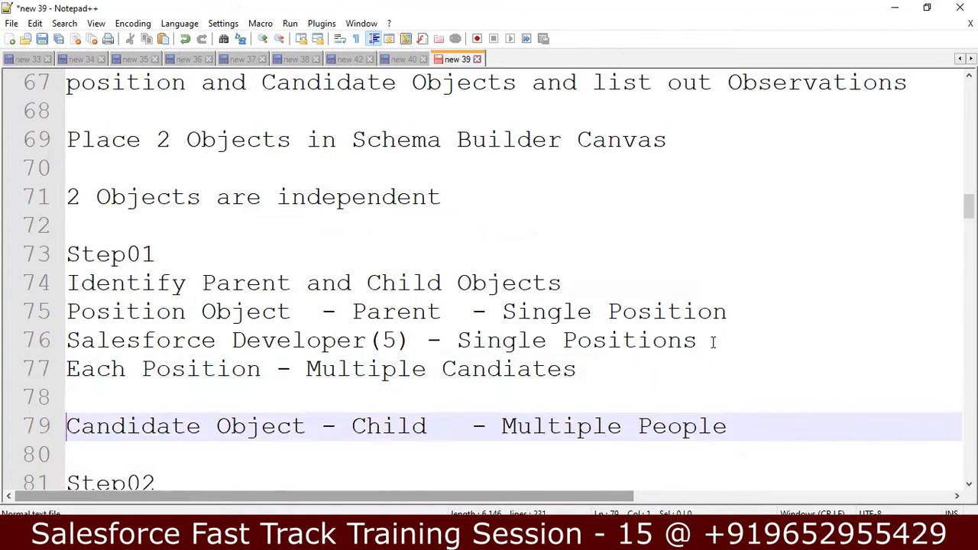
pyautogui.press('Down')
pyautogui.press('Up')
pyautogui.press('Up')
pyautogui.press('Up')
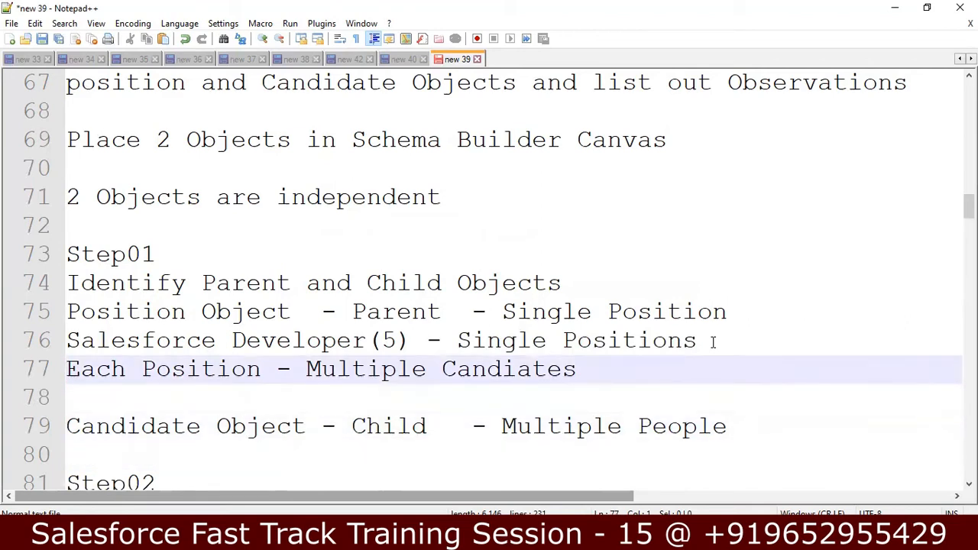
pyautogui.press('Return')
pyautogui.press('Up')
pyautogui.press('Up')
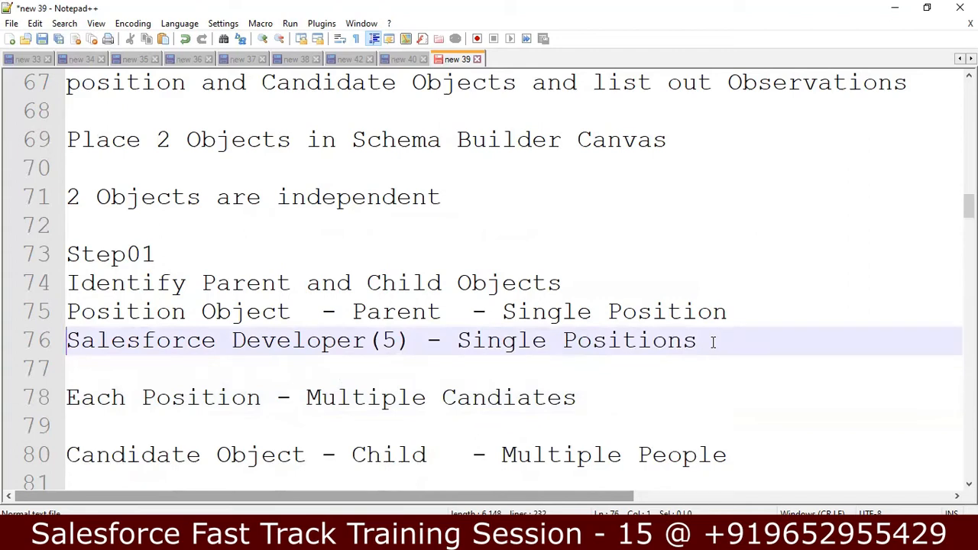
pyautogui.press('Down')
pyautogui.press('Down')
pyautogui.press('Down')
pyautogui.press('Down')
pyautogui.press('Down')
pyautogui.press('Down')
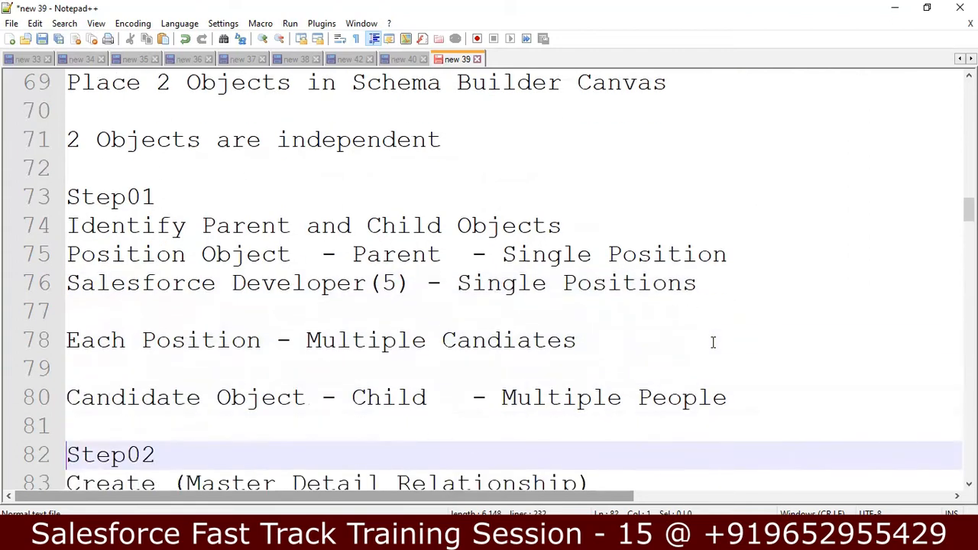
pyautogui.press('Up')
pyautogui.press('Up')
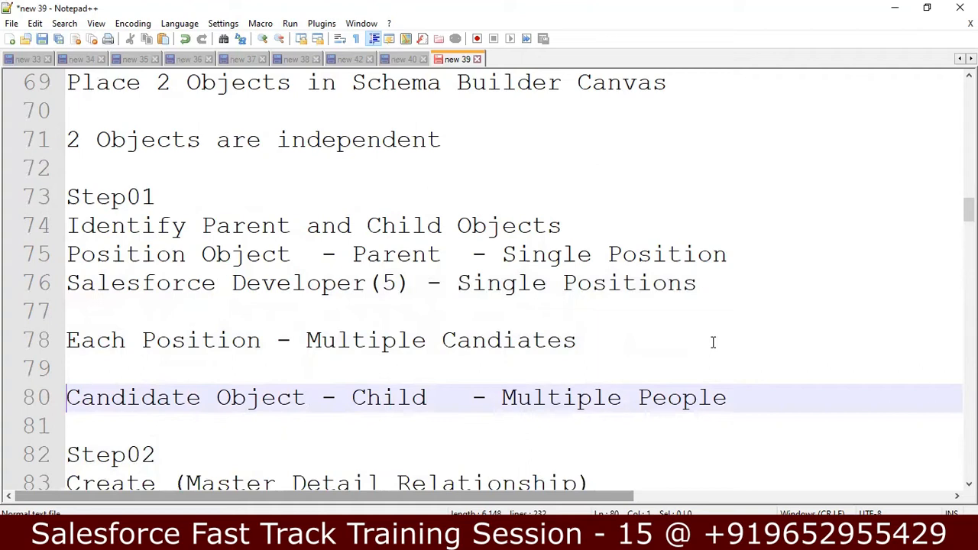
pyautogui.press('Up')
pyautogui.press('Up')
pyautogui.press('Up')
pyautogui.press('Up')
pyautogui.press('Up')
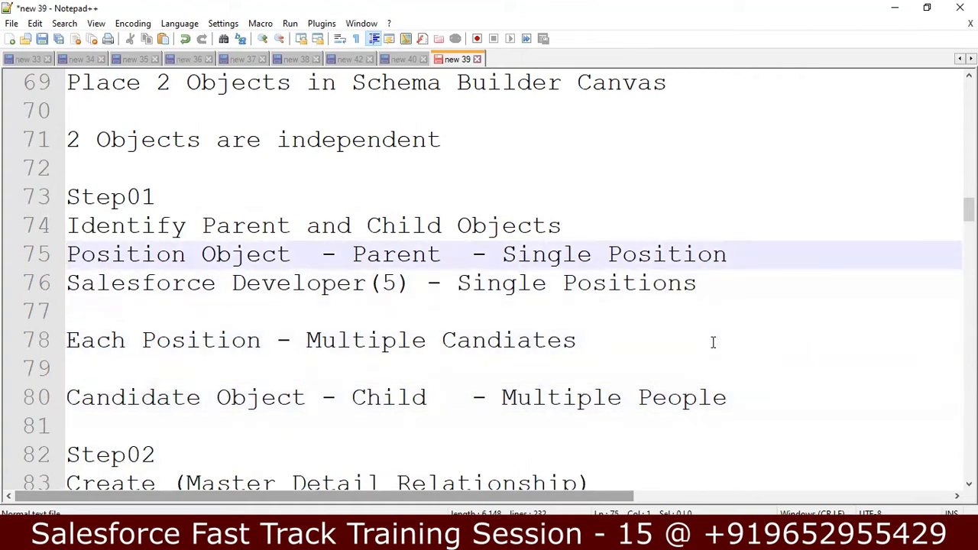
pyautogui.press('Down')
pyautogui.press('Return')
pyautogui.press('Down')
pyautogui.press('Down')
pyautogui.press('Down')
pyautogui.press('Down')
pyautogui.press('Down')
pyautogui.press('Down')
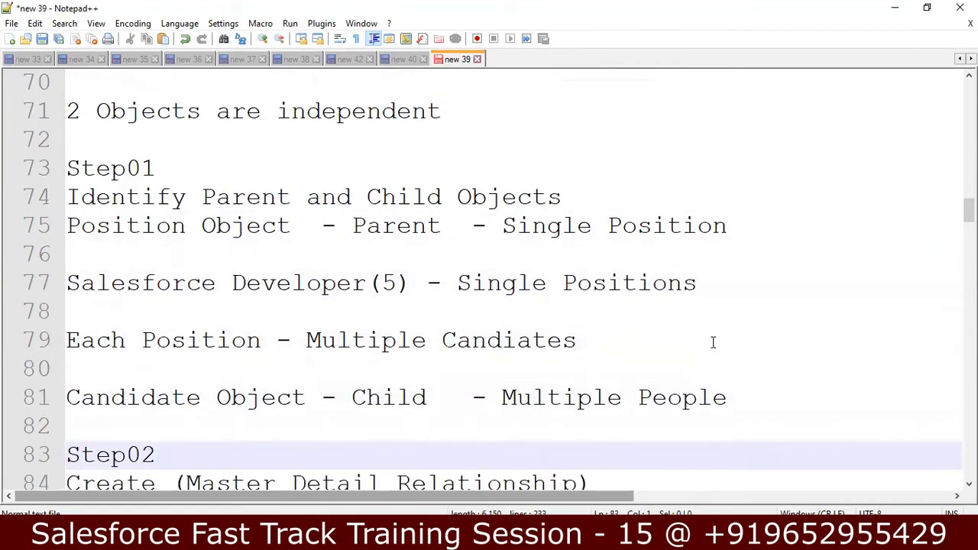
pyautogui.press('Up')
pyautogui.press('Return')
pyautogui.press('Up')
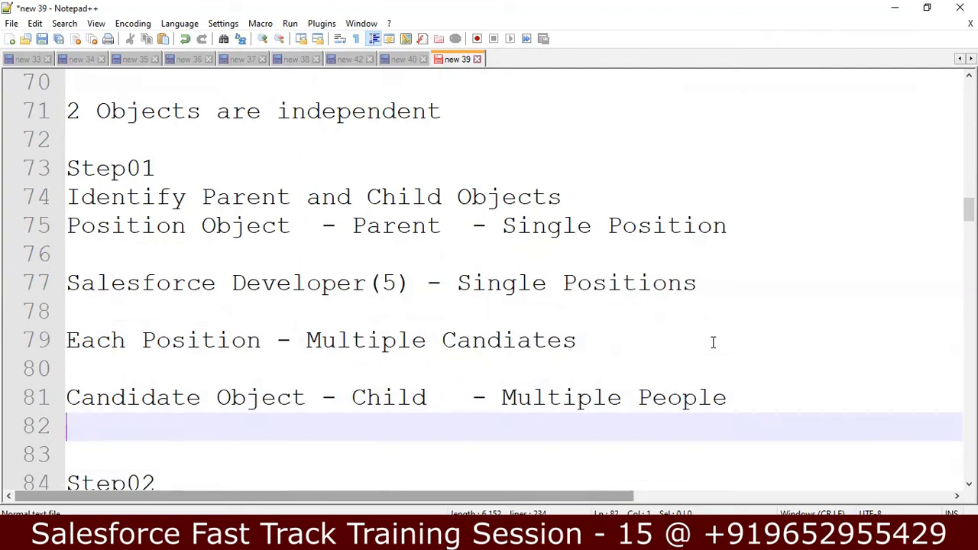
# Read down to the Master Detail field and Candidates tab notes, then switch to the browser
pyautogui.press('Down')
pyautogui.press('Down')
pyautogui.press('Down')
pyautogui.press('Down')
pyautogui.press('Down')
pyautogui.press('Down')
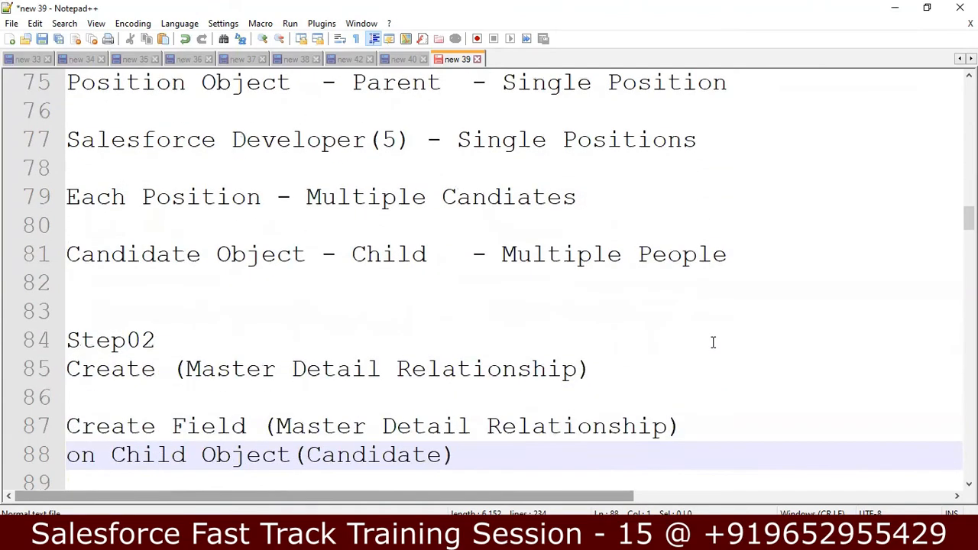
pyautogui.press('Down')
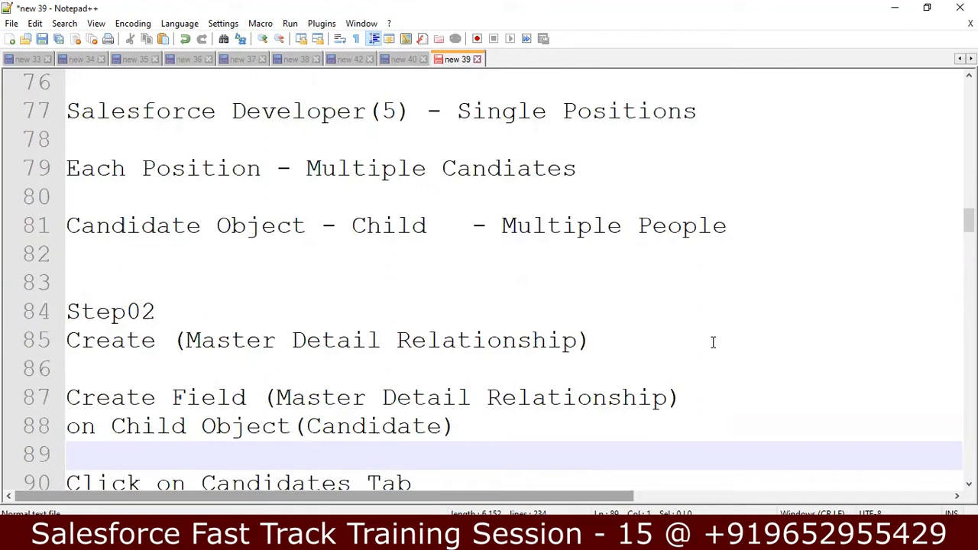
pyautogui.press('Down')
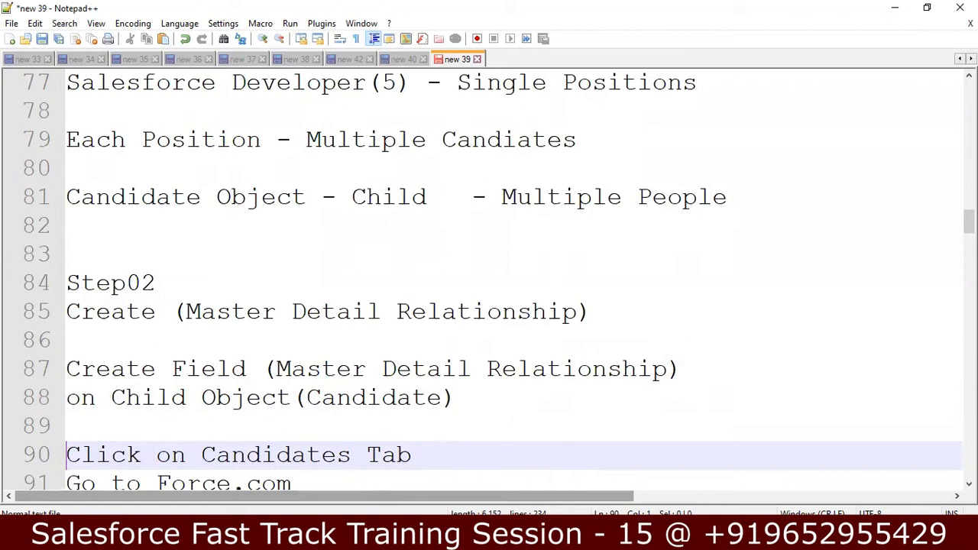
pyautogui.hotkey('alt', 'Tab')
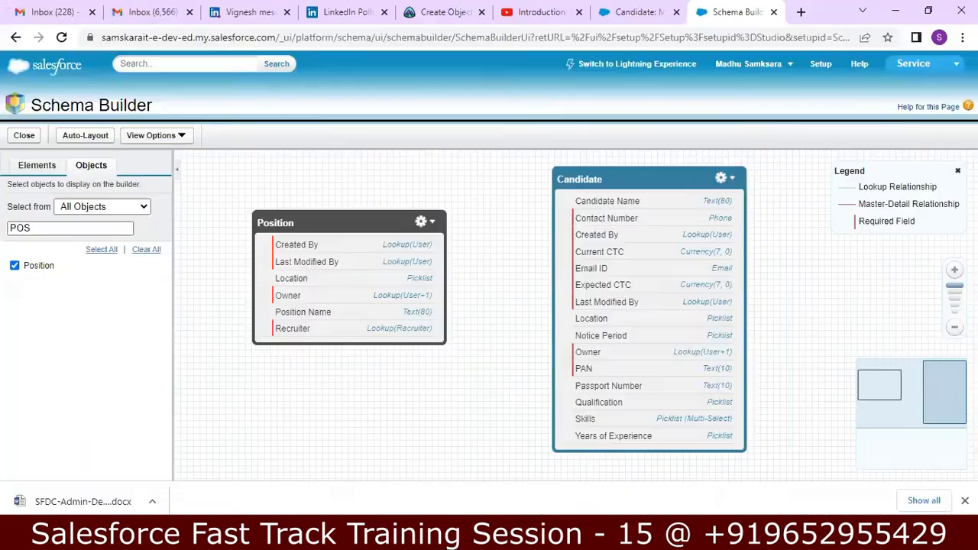
# From the Candidates tab, view Candidate's fields via the force.com menu and start a New custom field
pyautogui.click(621, 13)
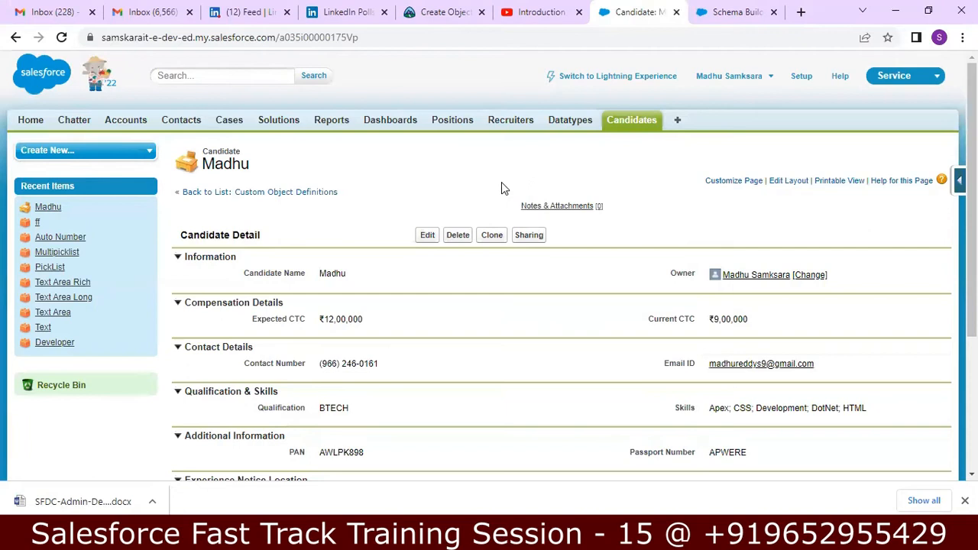
pyautogui.click(633, 125)
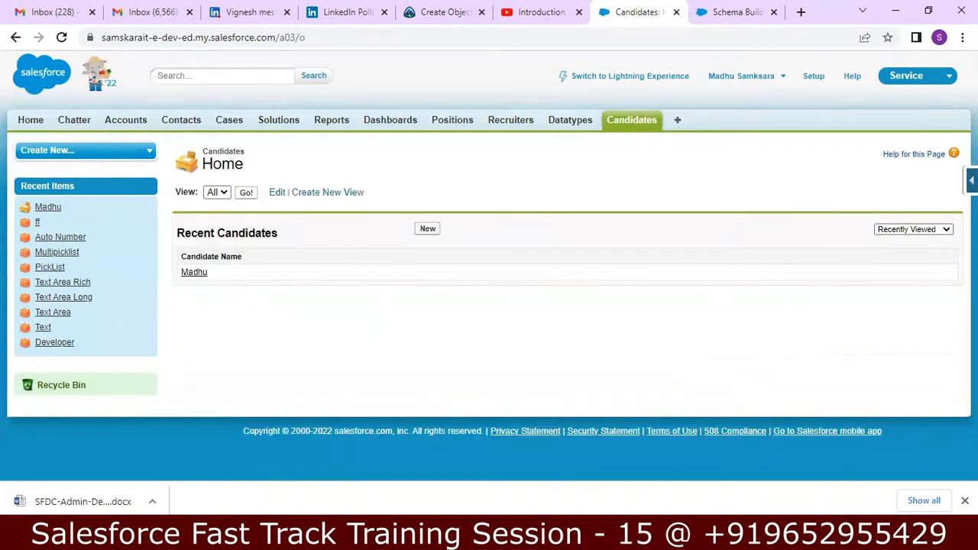
pyautogui.click(971, 181)
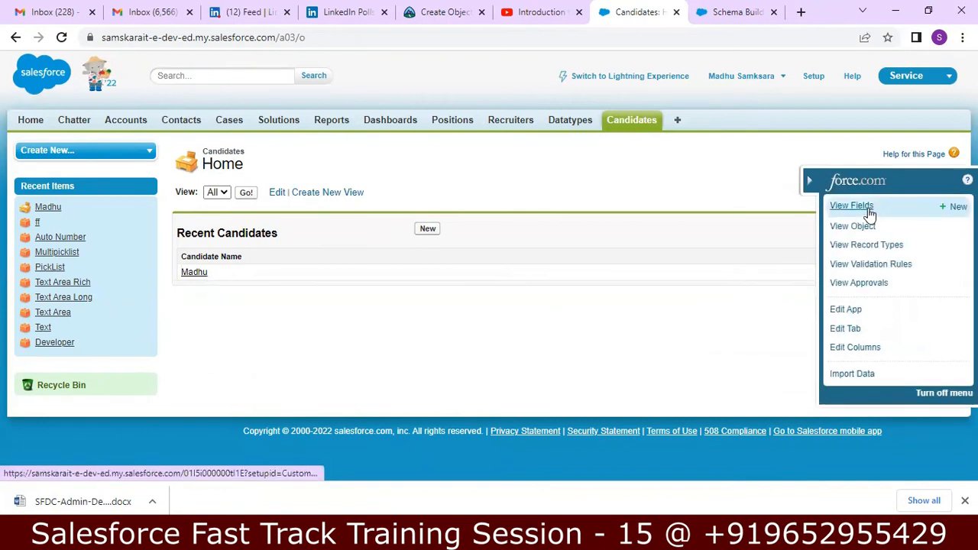
pyautogui.click(869, 213)
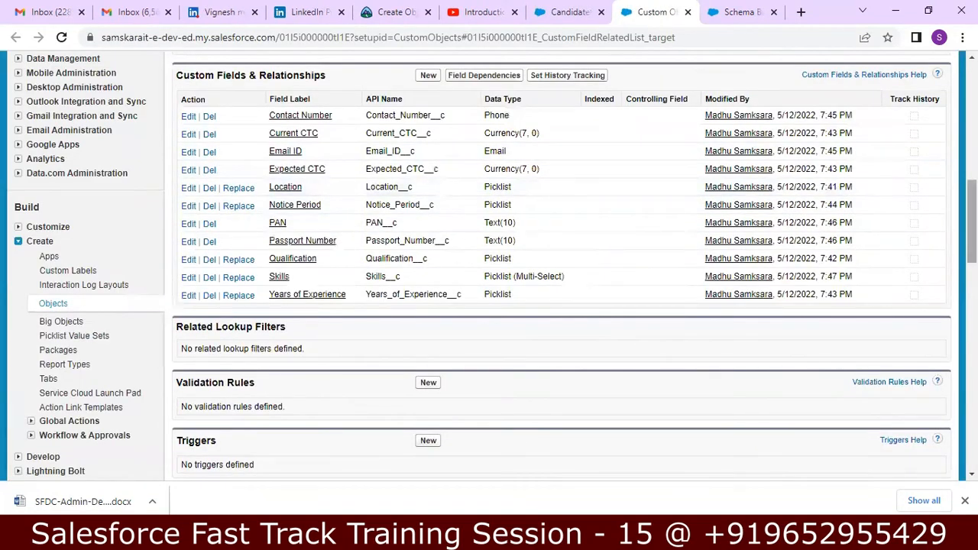
pyautogui.scroll(1, 609, 147)
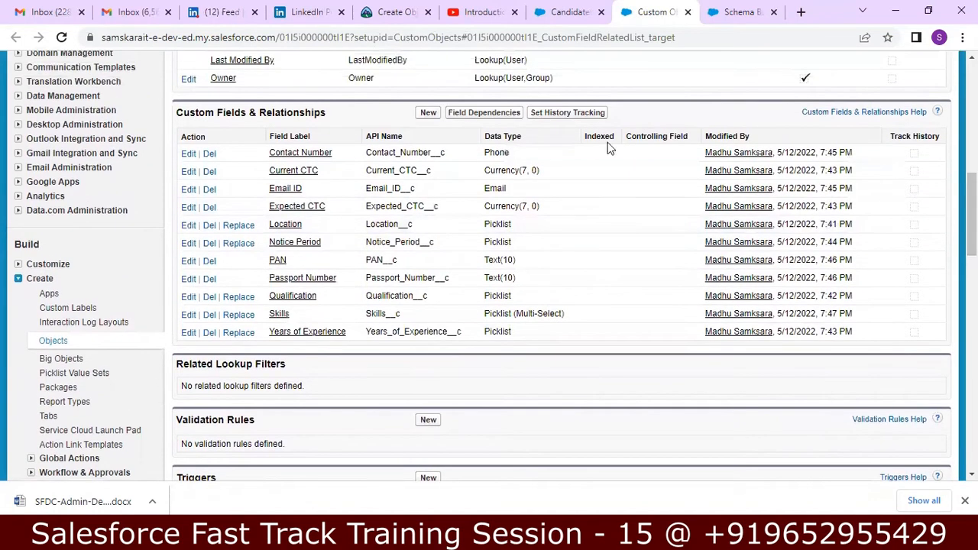
pyautogui.click(426, 114)
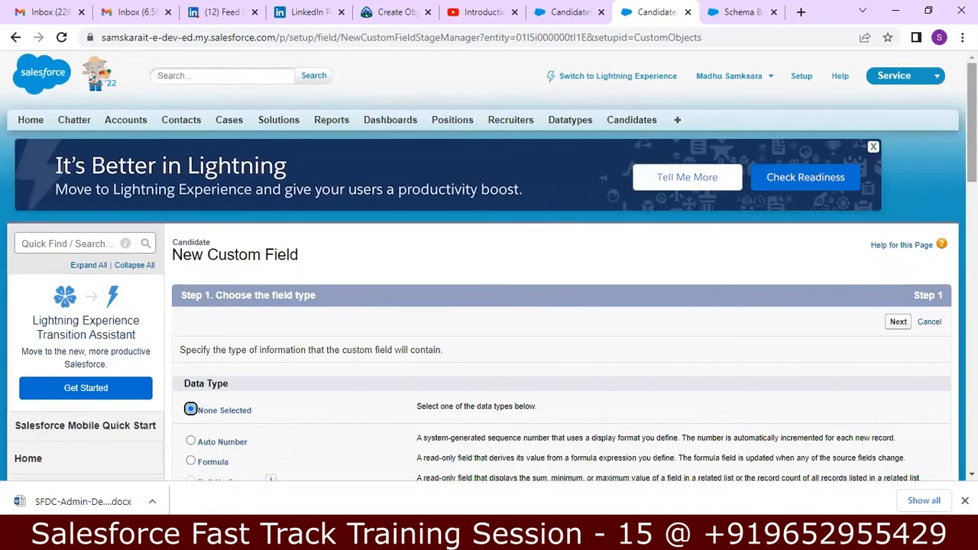
# Choose Master-Detail Relationship as the data type and set Related To to Position
pyautogui.scroll(-4, 489, 306)
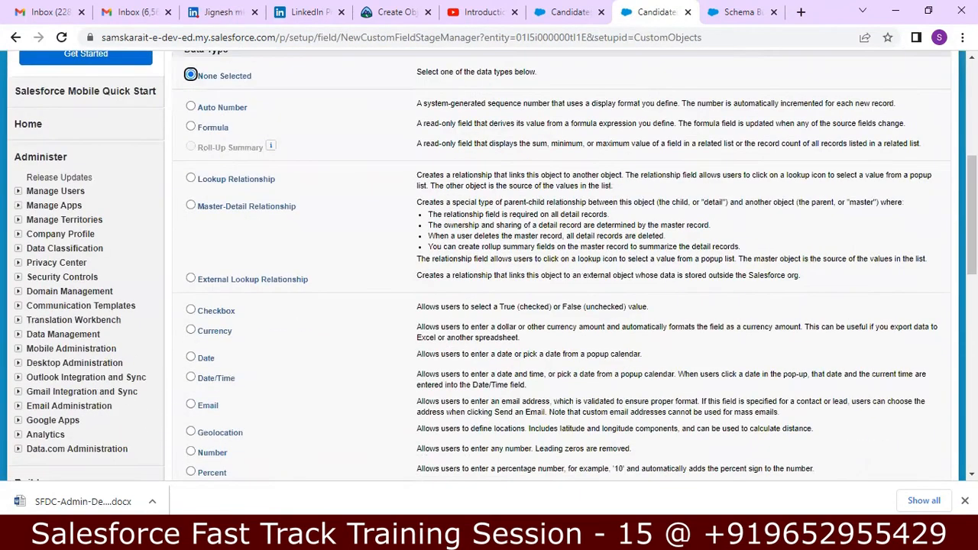
pyautogui.click(192, 206)
pyautogui.scroll(-5, 950, 321)
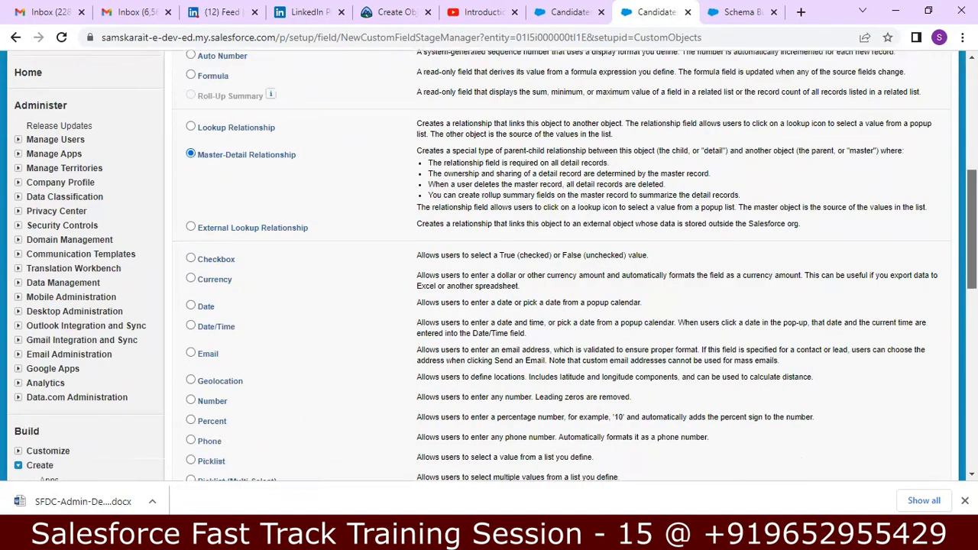
pyautogui.click(898, 279)
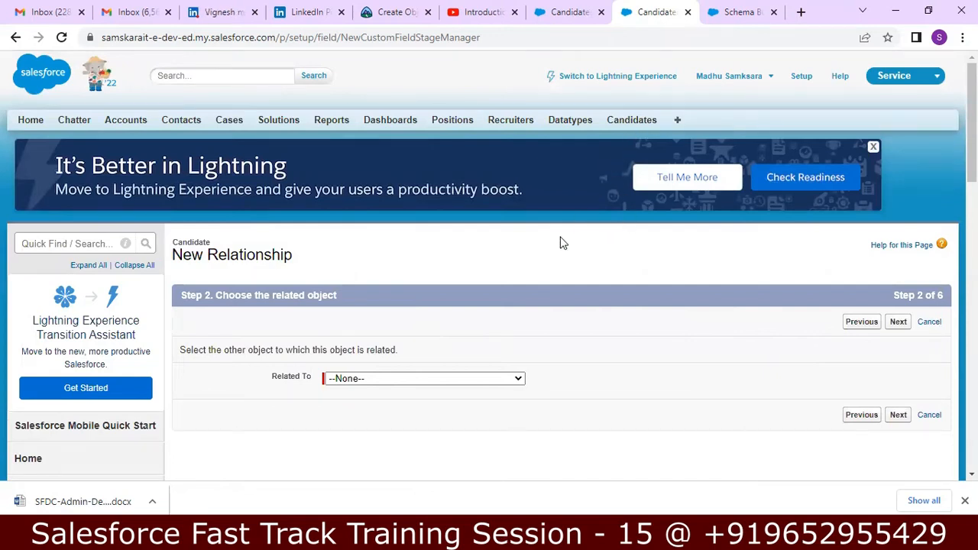
pyautogui.click(519, 379)
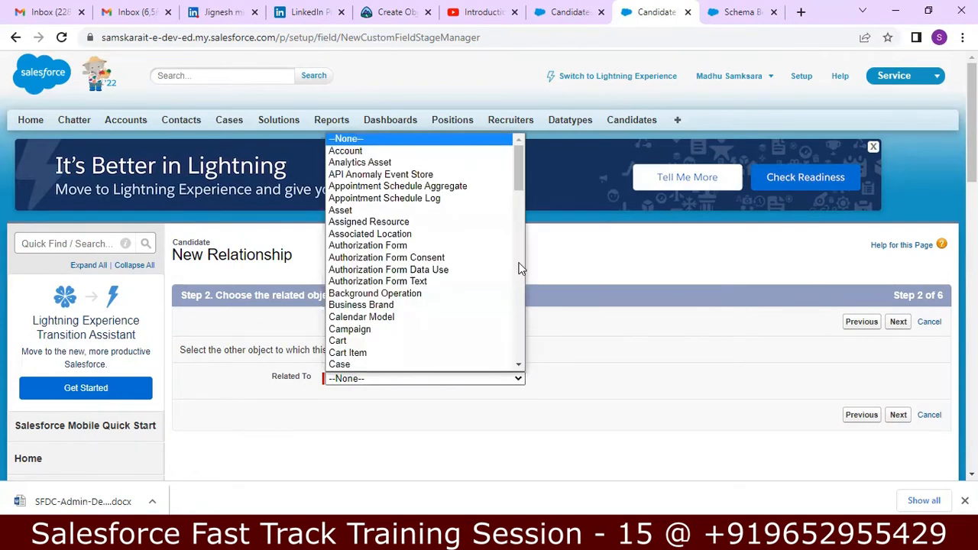
pyautogui.moveTo(519, 187); pyautogui.dragTo(458, 317)
pyautogui.click(430, 319)
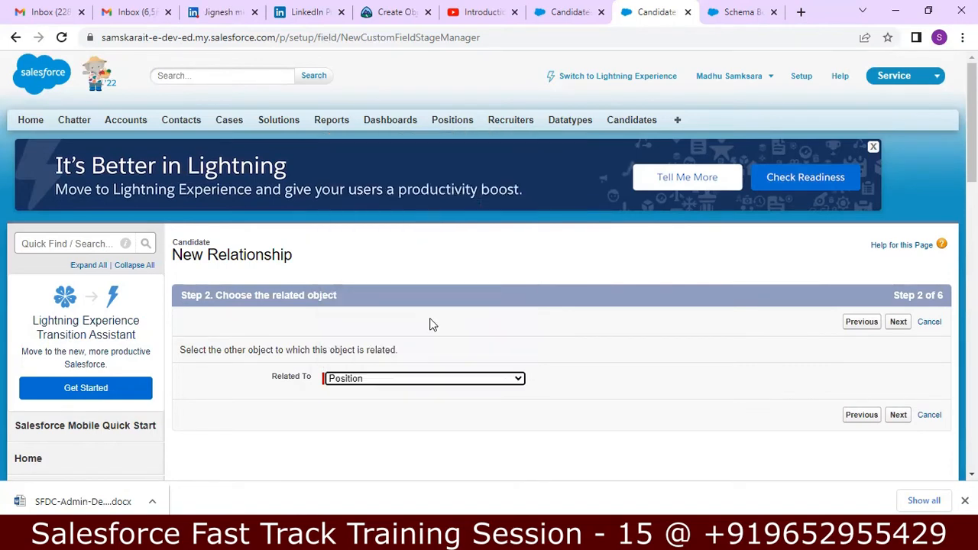
pyautogui.click(898, 415)
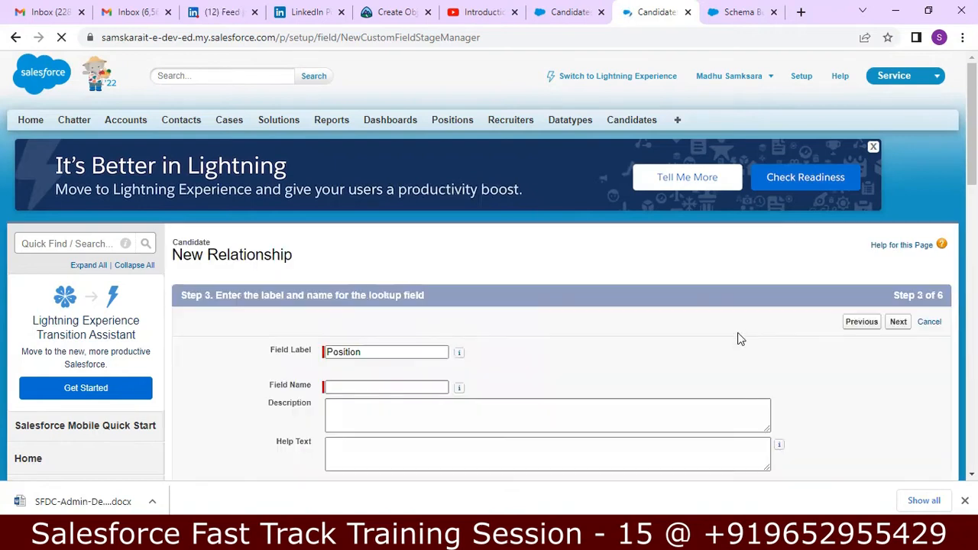
# Enter 'Position' as the field name, review the Read/Write sharing setting, and proceed to field-level security
pyautogui.click(410, 385)
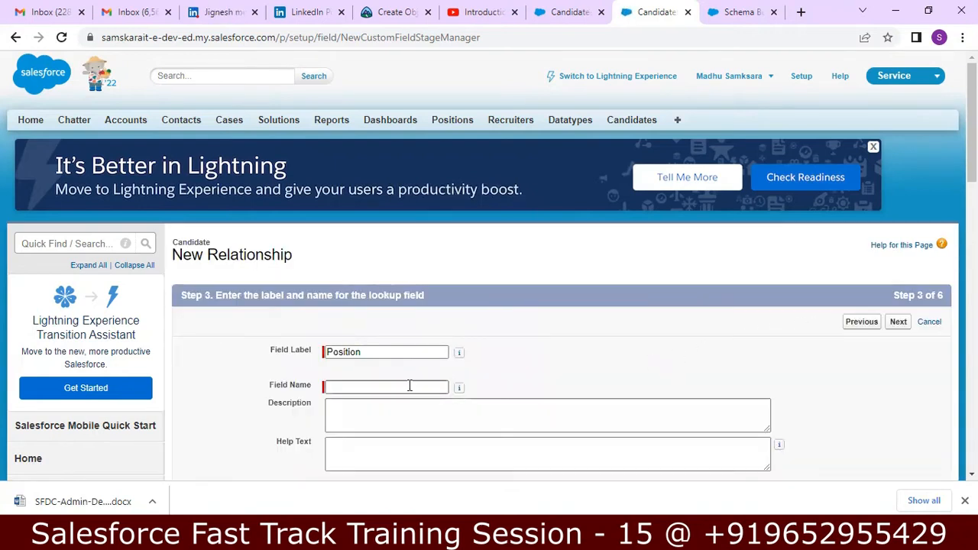
pyautogui.write('Position')
pyautogui.press('BackSpace')
pyautogui.press('BackSpace')
pyautogui.press('BackSpace')
pyautogui.press('BackSpace')
pyautogui.write('ition')
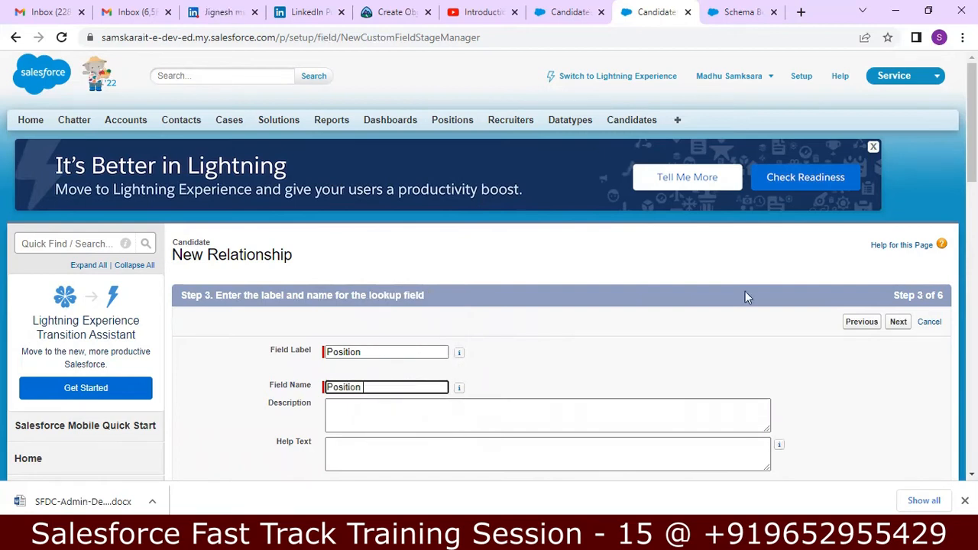
pyautogui.scroll(-3, 663, 286)
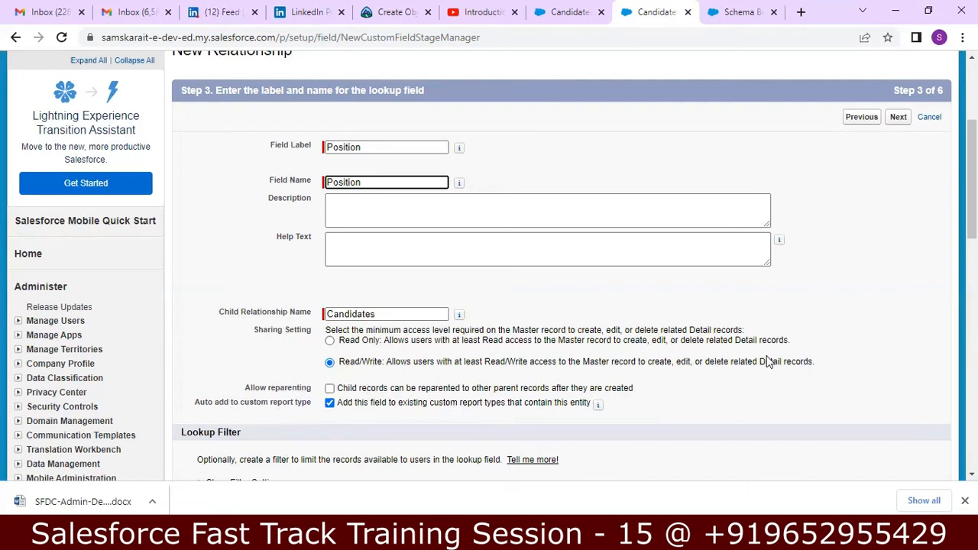
pyautogui.moveTo(971, 191); pyautogui.dragTo(972, 204)
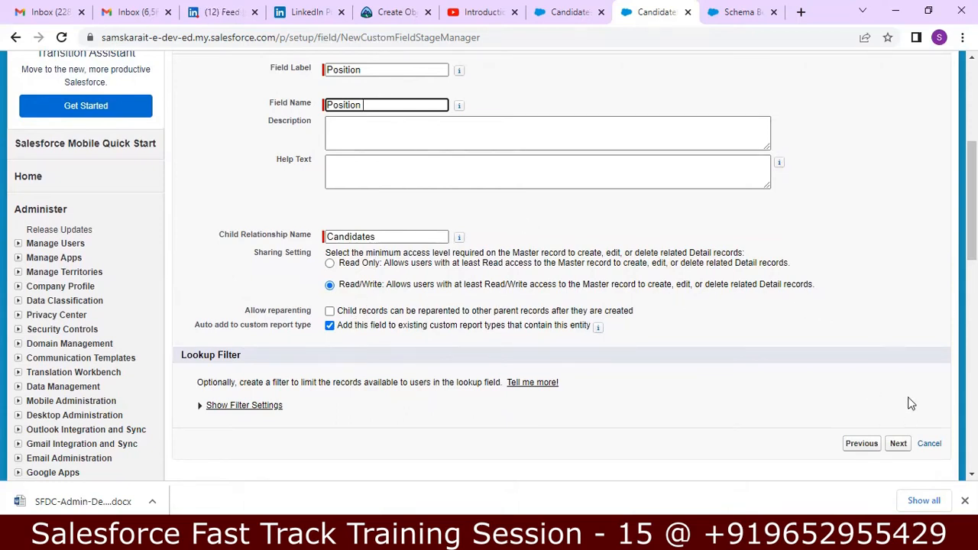
pyautogui.click(899, 445)
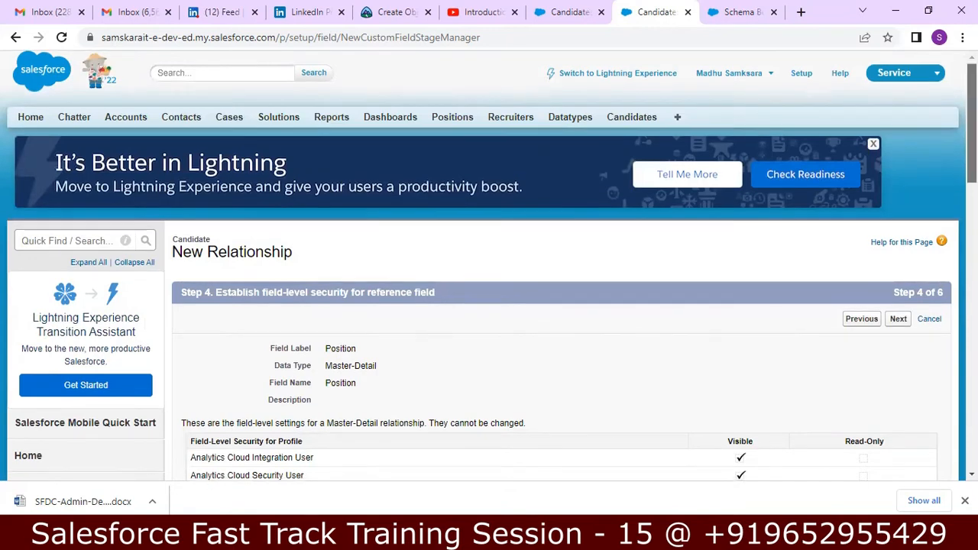
# Accept the field-level security and page layout defaults and save, triggering the existing-records error
pyautogui.scroll(-7, 489, 305)
pyautogui.scroll(-1, 489, 305)
pyautogui.scroll(4, 489, 306)
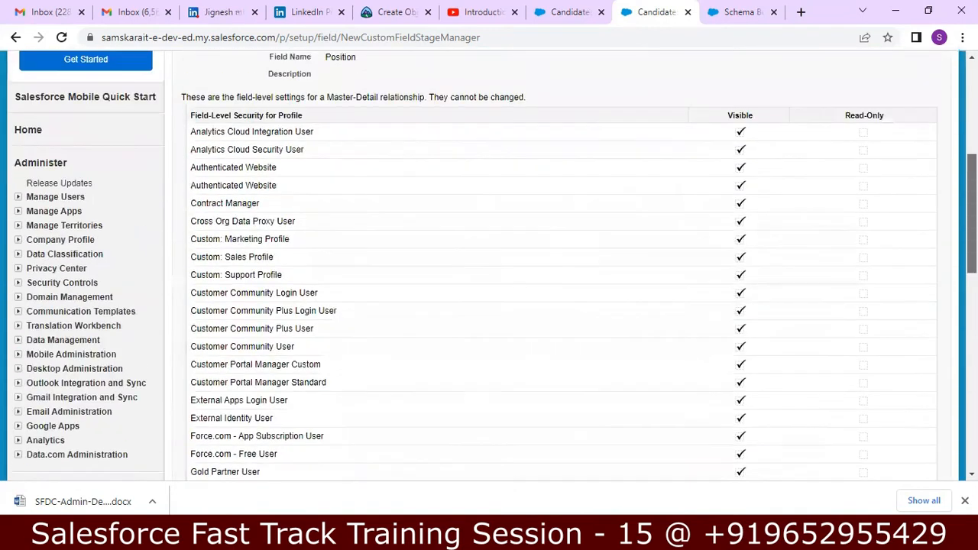
pyautogui.scroll(-4, 489, 305)
pyautogui.scroll(-2, 489, 306)
pyautogui.click(900, 387)
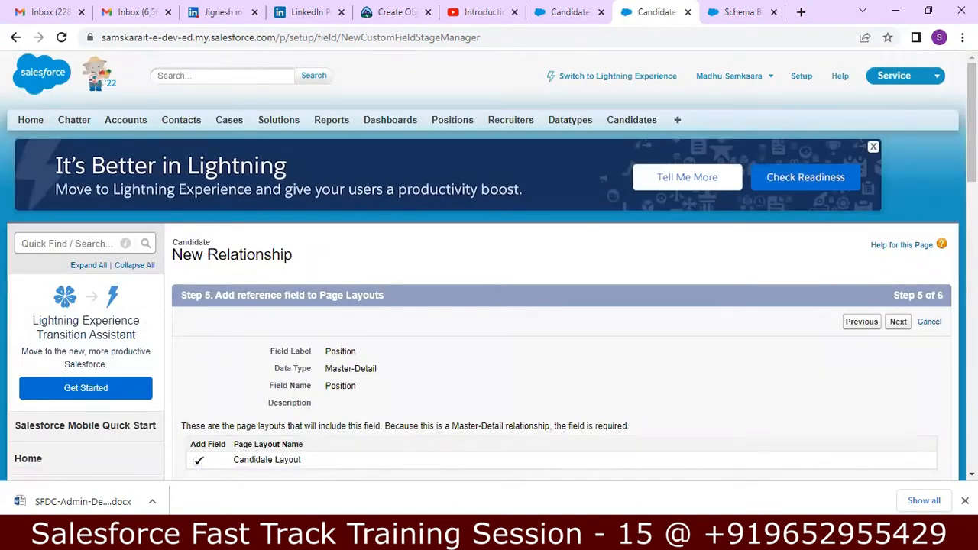
pyautogui.scroll(-1, 489, 305)
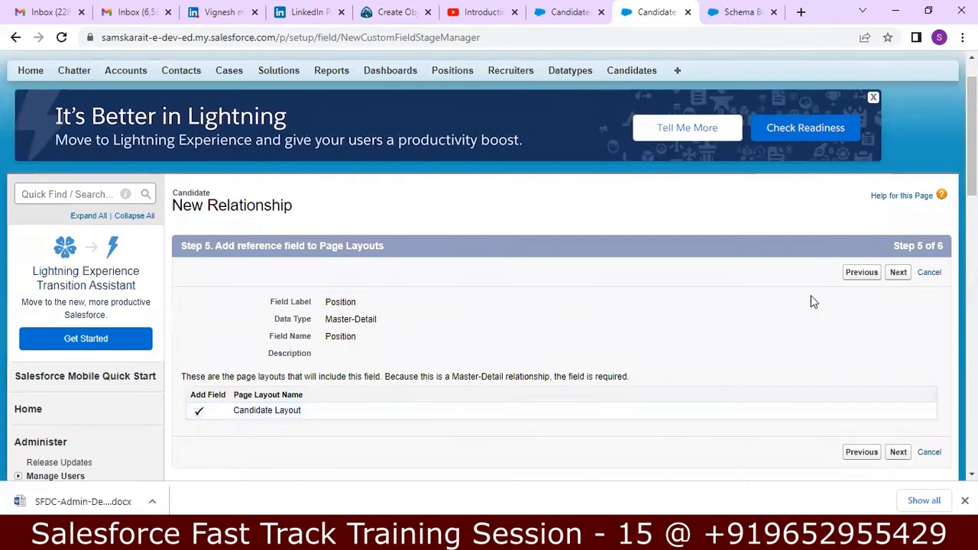
pyautogui.click(899, 273)
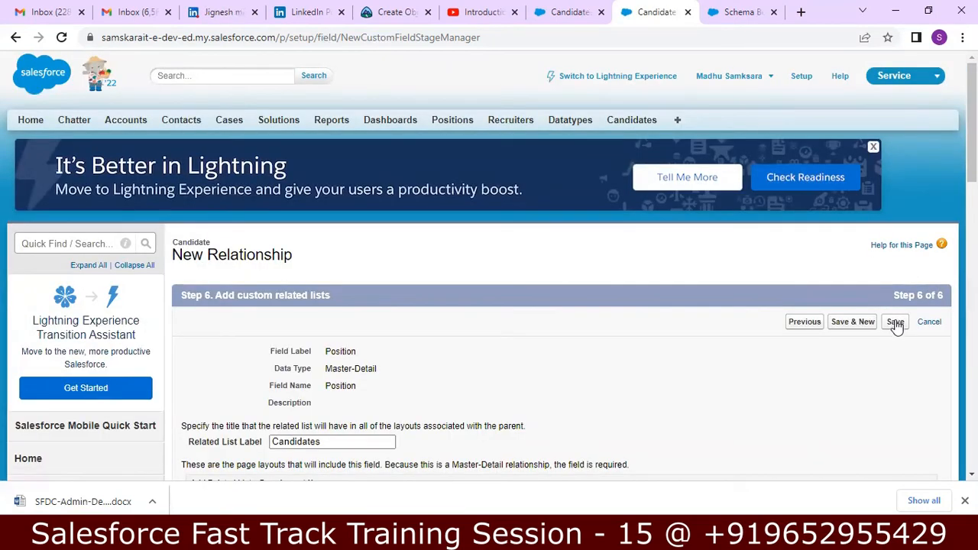
pyautogui.click(896, 324)
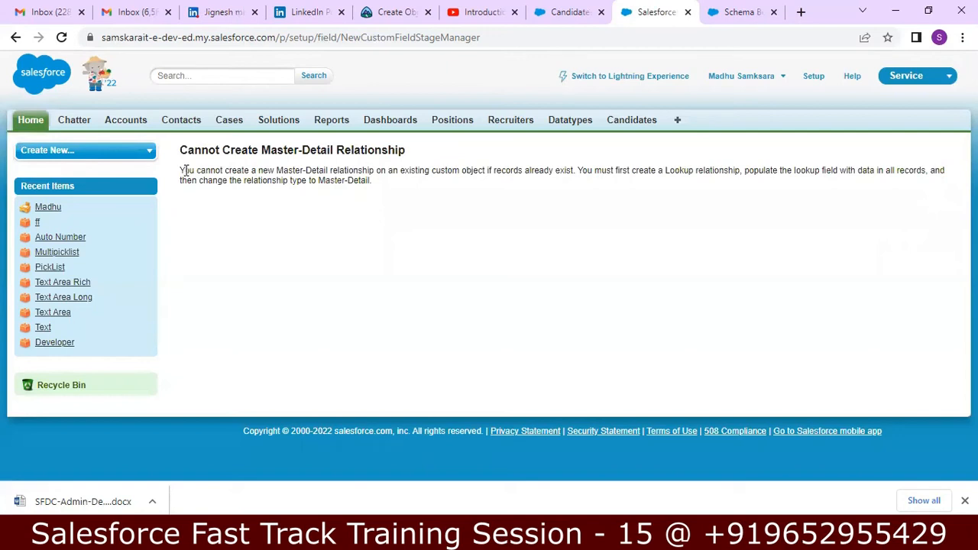
# Copy the error's first sentence about not creating Master-Detail when records already exist
pyautogui.moveTo(180, 170); pyautogui.dragTo(575, 170)
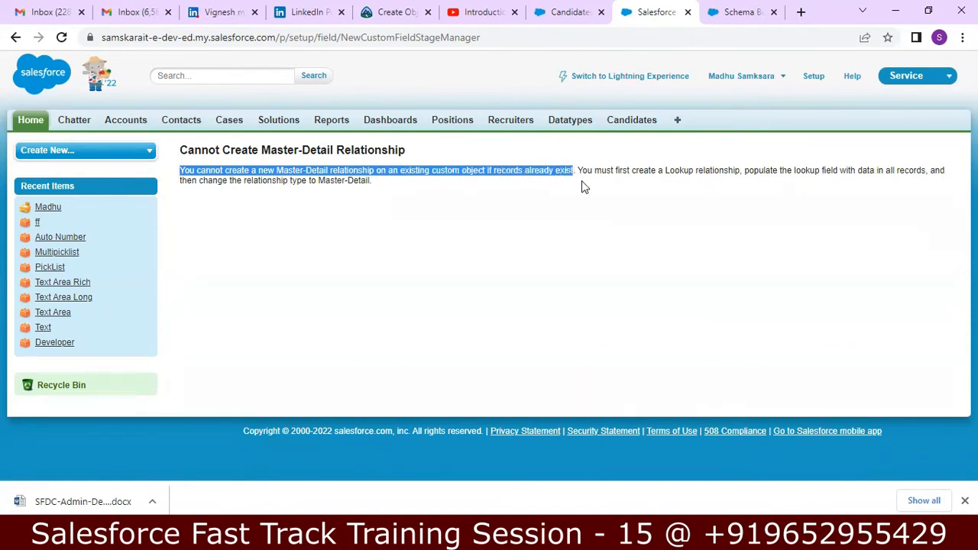
pyautogui.rightClick(549, 170)
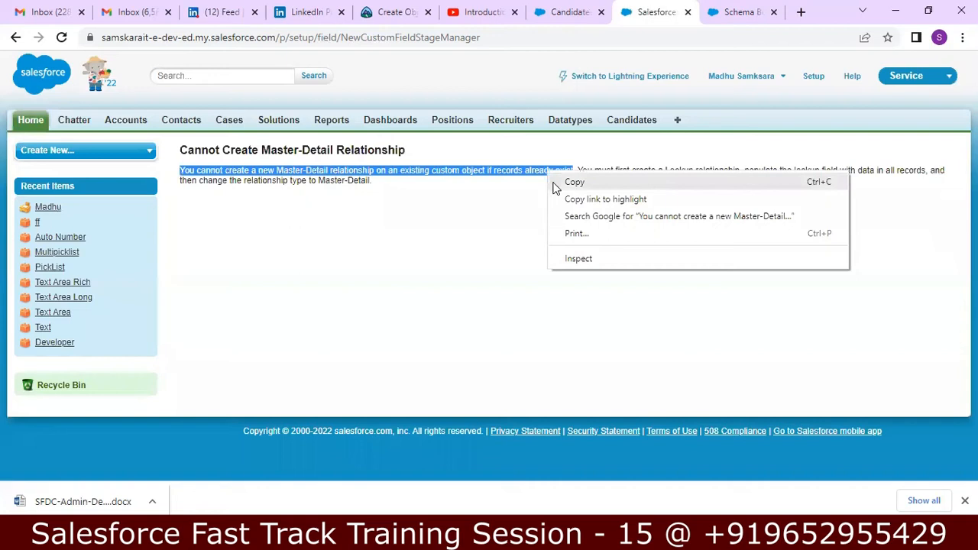
pyautogui.click(562, 184)
# Paste the copied error sentence on a new line under Observation 01 in the notes
pyautogui.hotkey('alt', 'Tab')
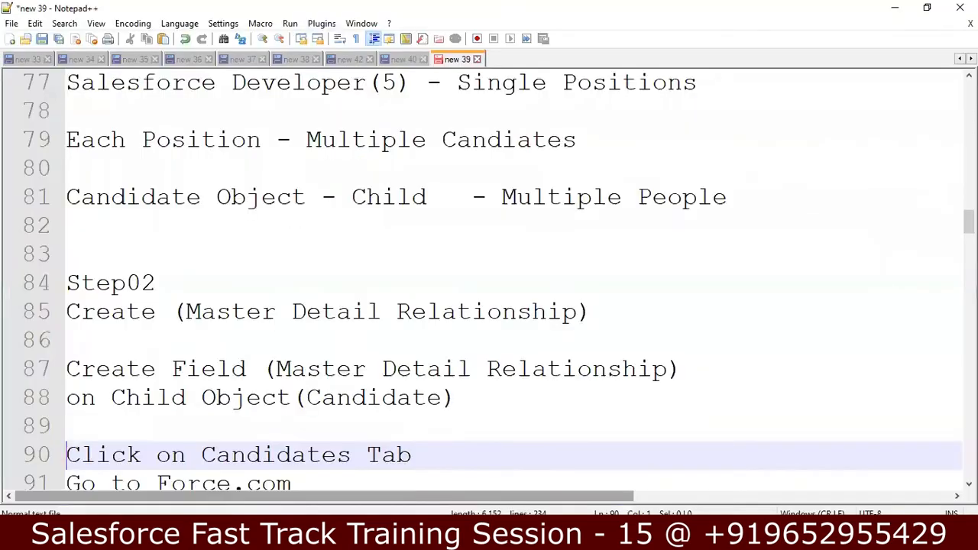
pyautogui.click(500, 385)
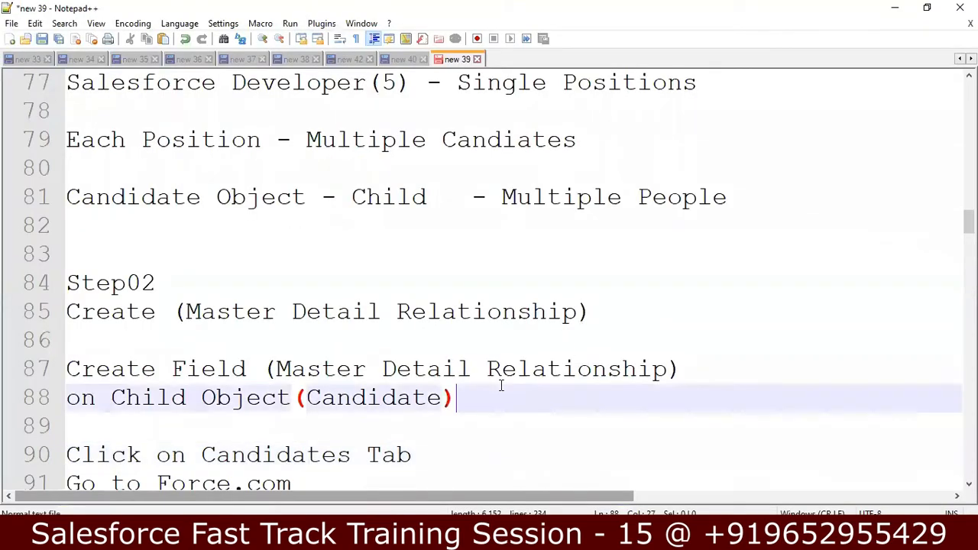
pyautogui.press('Down')
pyautogui.press('Down')
pyautogui.press('Down')
pyautogui.press('Down')
pyautogui.press('Down')
pyautogui.press('Down')
pyautogui.press('Down')
pyautogui.press('Down')
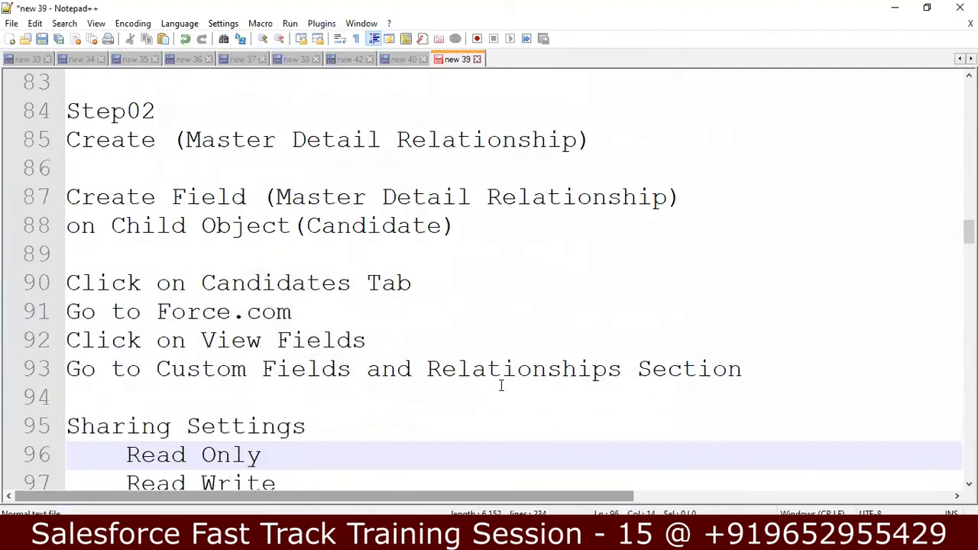
pyautogui.press('Down')
pyautogui.press('Down')
pyautogui.press('Down')
pyautogui.press('Down')
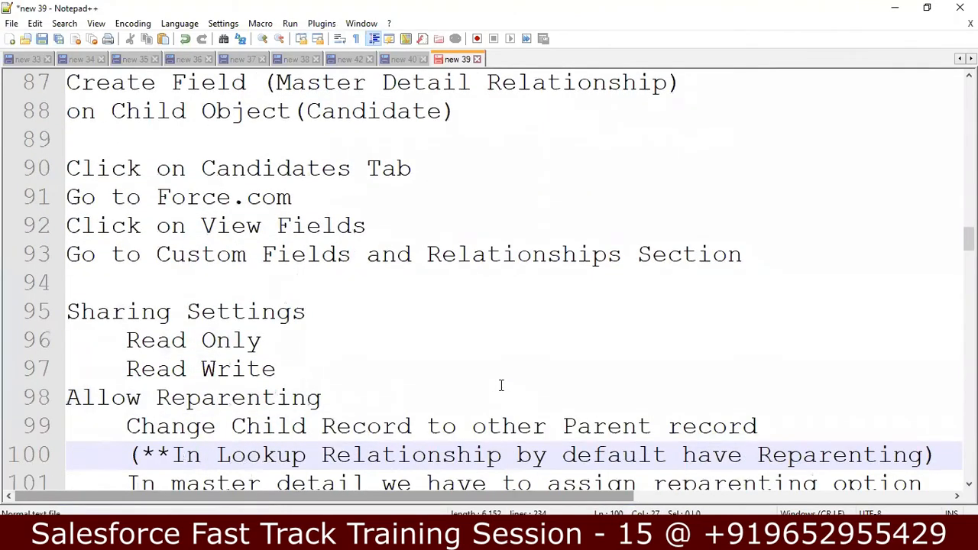
pyautogui.press('Down')
pyautogui.press('Down')
pyautogui.press('Down')
pyautogui.press('Down')
pyautogui.press('Down')
pyautogui.press('Down')
pyautogui.press('Down')
pyautogui.press('Down')
pyautogui.press('Down')
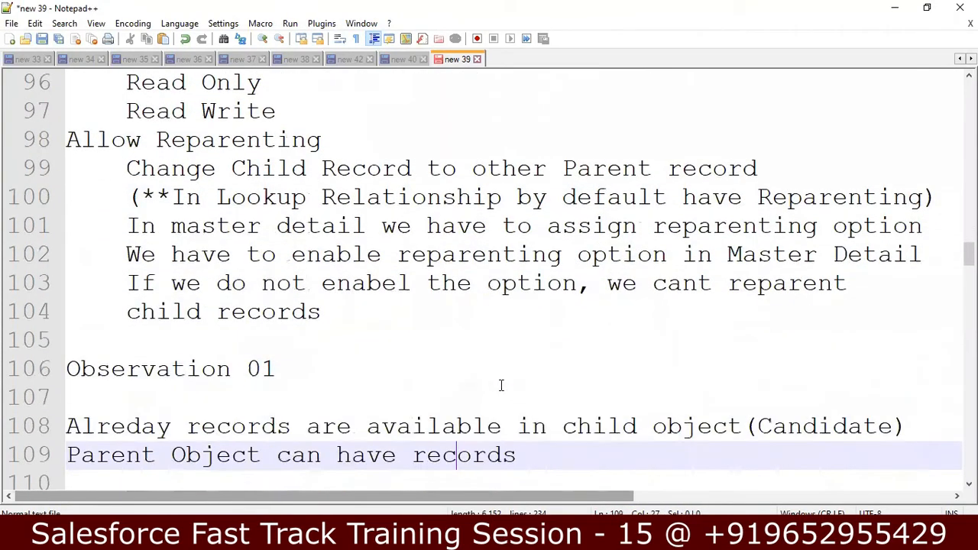
pyautogui.press('Down')
pyautogui.press('Up')
pyautogui.press('Up')
pyautogui.press('Up')
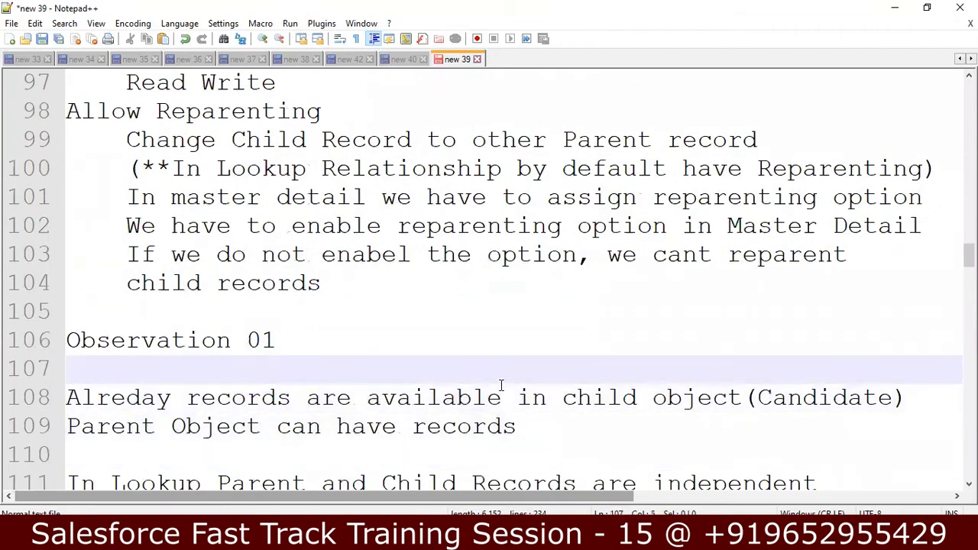
pyautogui.press('Return')
pyautogui.hotkey('ctrl', 'v')
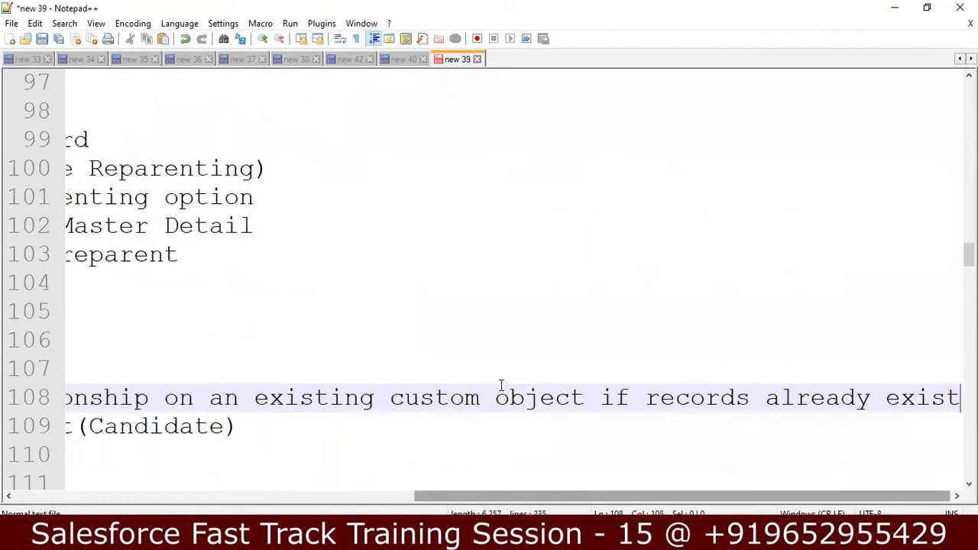
# Break the pasted sentence onto two lines before the word "on"
pyautogui.press('Return')
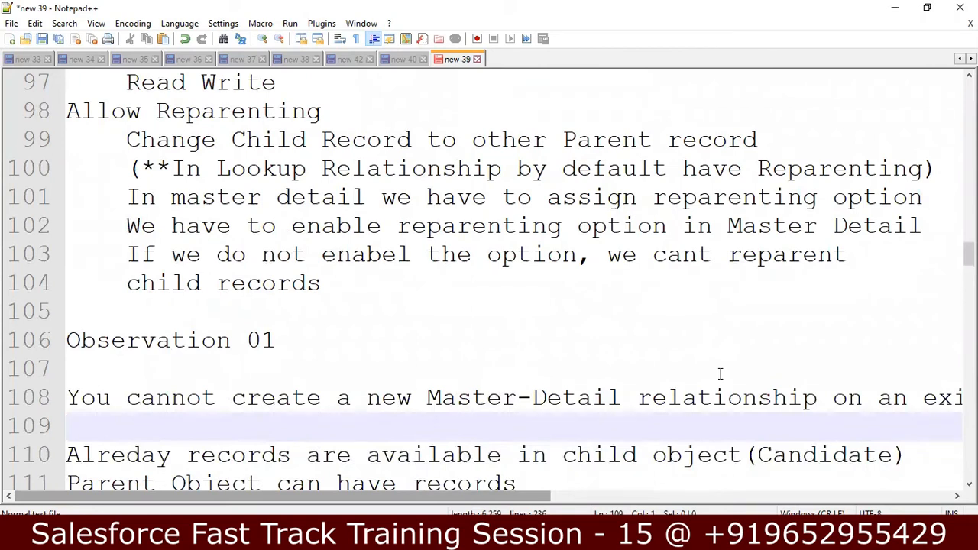
pyautogui.click(833, 397)
pyautogui.press('Return')
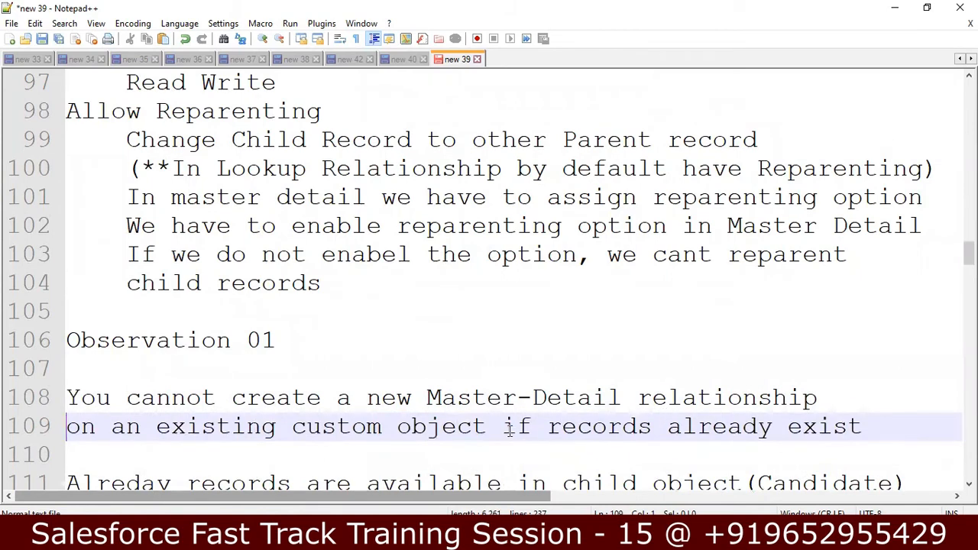
pyautogui.click(860, 428)
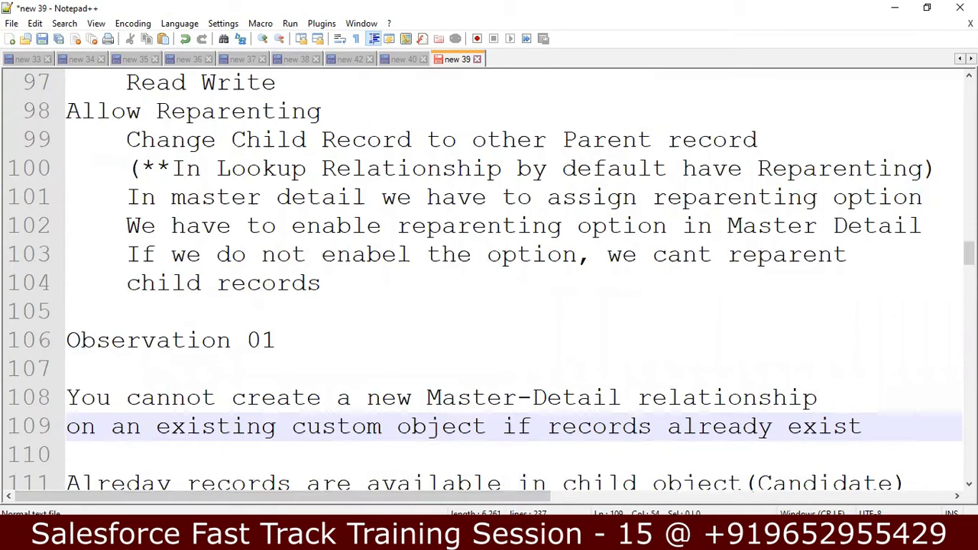
pyautogui.hotkey('alt', 'Tab')
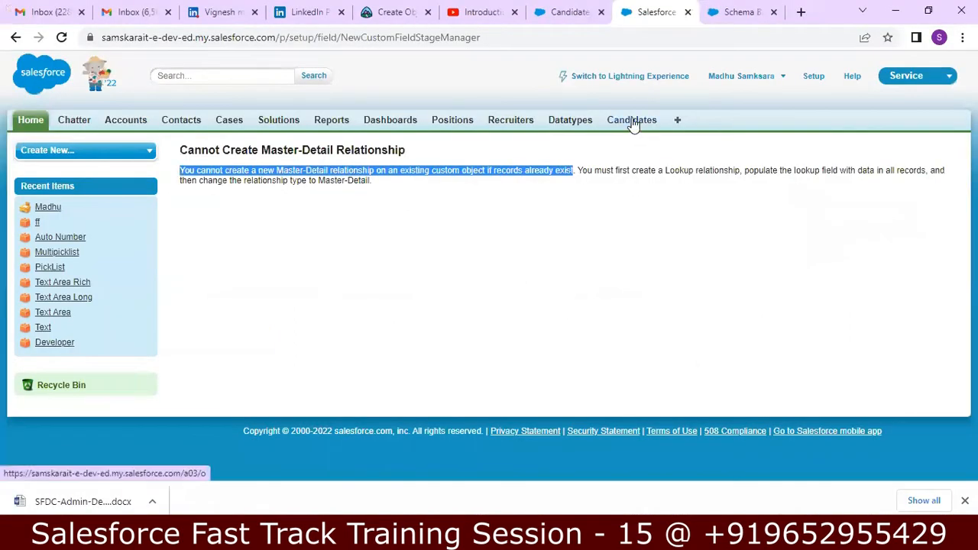
# Open the existing candidate from Recent Candidates on the Candidates tab, then minimize the browser
pyautogui.click(633, 124)
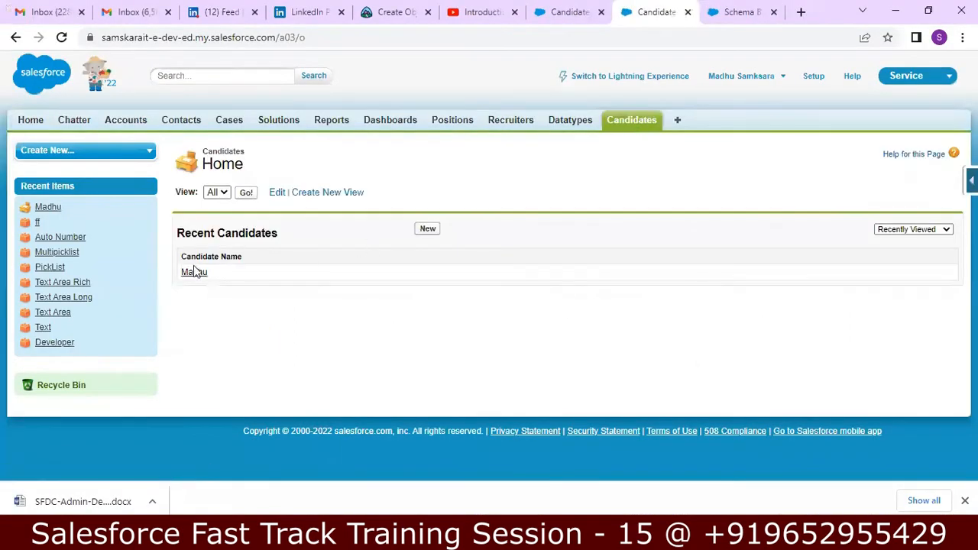
pyautogui.click(192, 273)
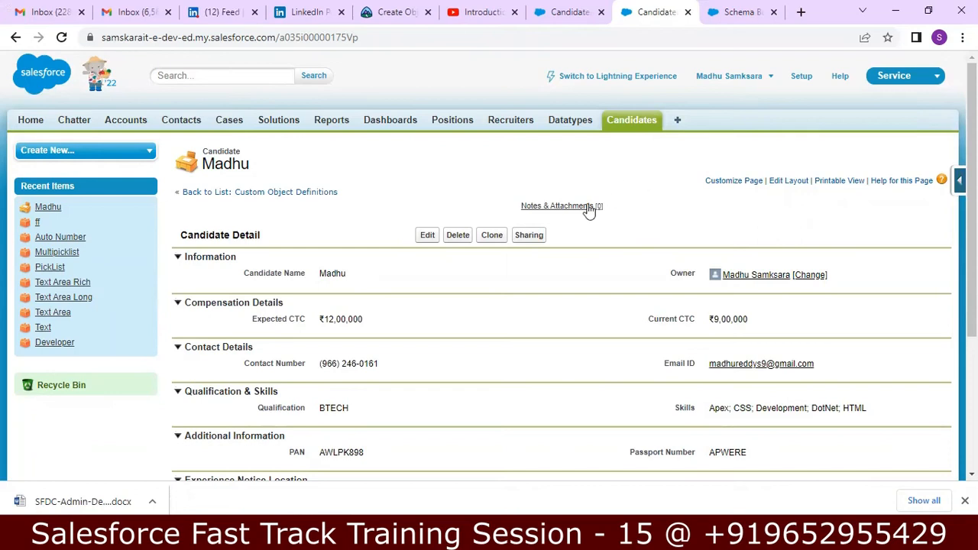
pyautogui.click(891, 11)
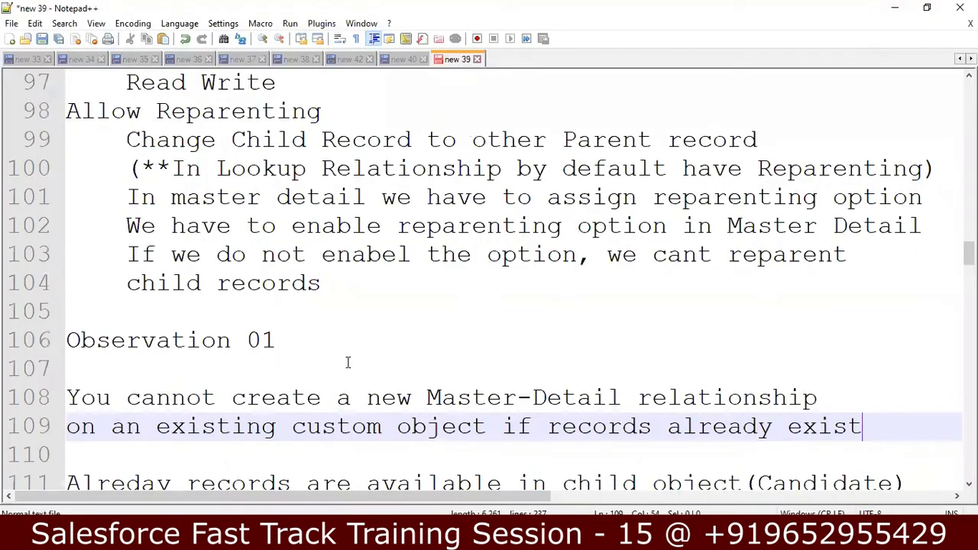
# Insert blank lines after the Master Detail line and the mandatory parent record note
pyautogui.press('Left')
pyautogui.press('Down')
pyautogui.press('Down')
pyautogui.press('Down')
pyautogui.press('Down')
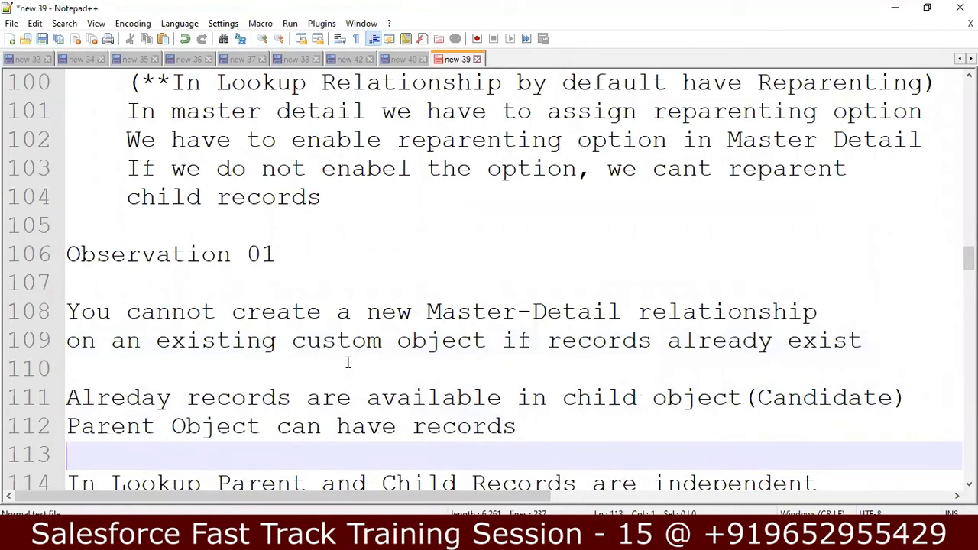
pyautogui.press('Left')
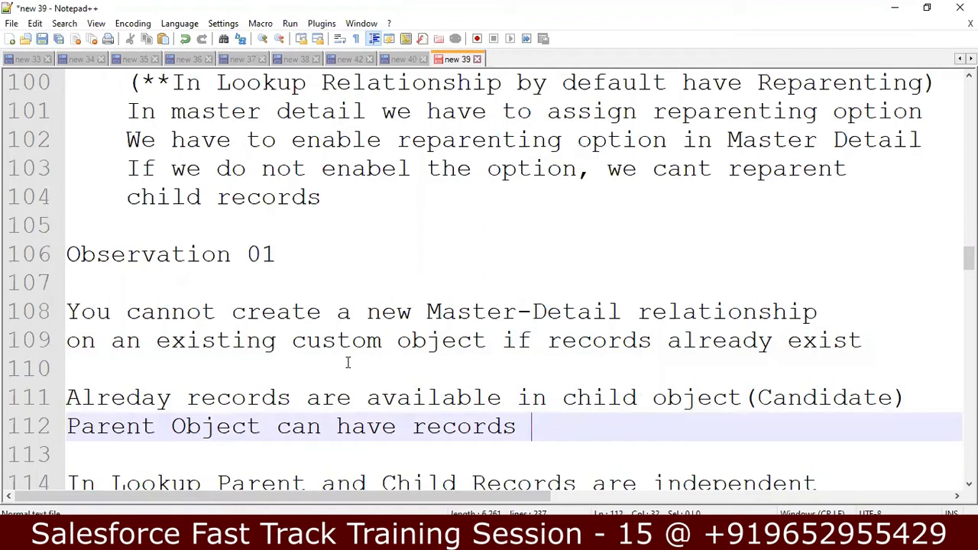
pyautogui.press('Down')
pyautogui.press('Down')
pyautogui.press('End')
pyautogui.press('Down')
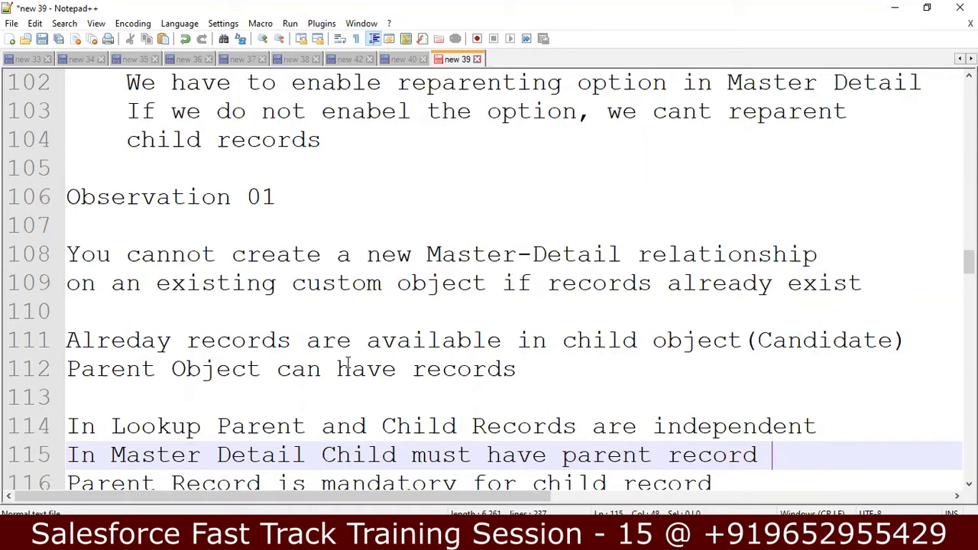
pyautogui.press('Return')
pyautogui.press('Left')
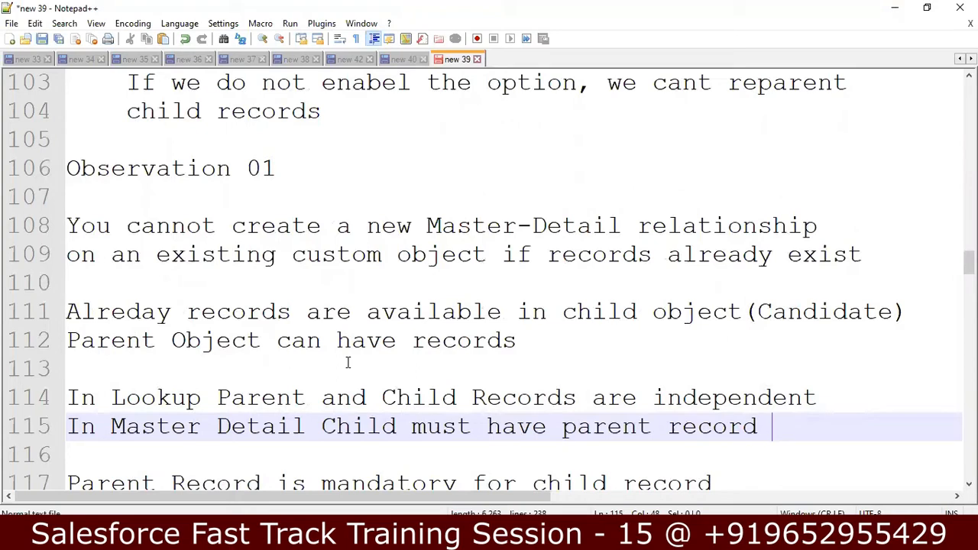
pyautogui.press('Down')
pyautogui.press('Down')
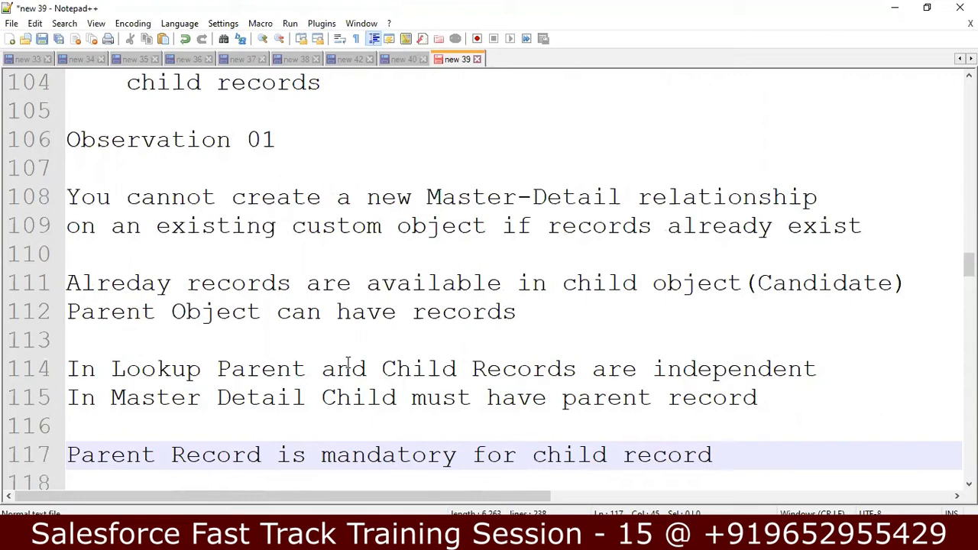
pyautogui.press('Down')
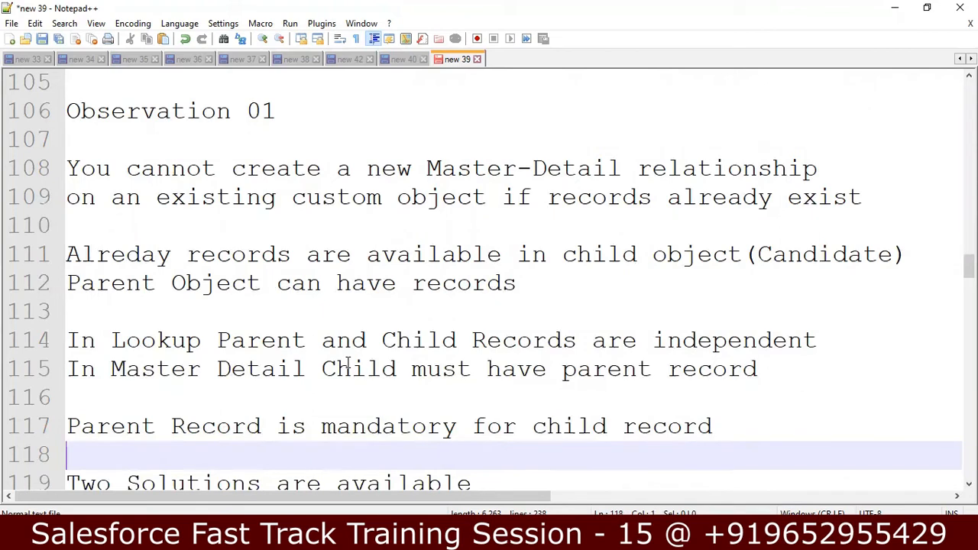
pyautogui.press('Down')
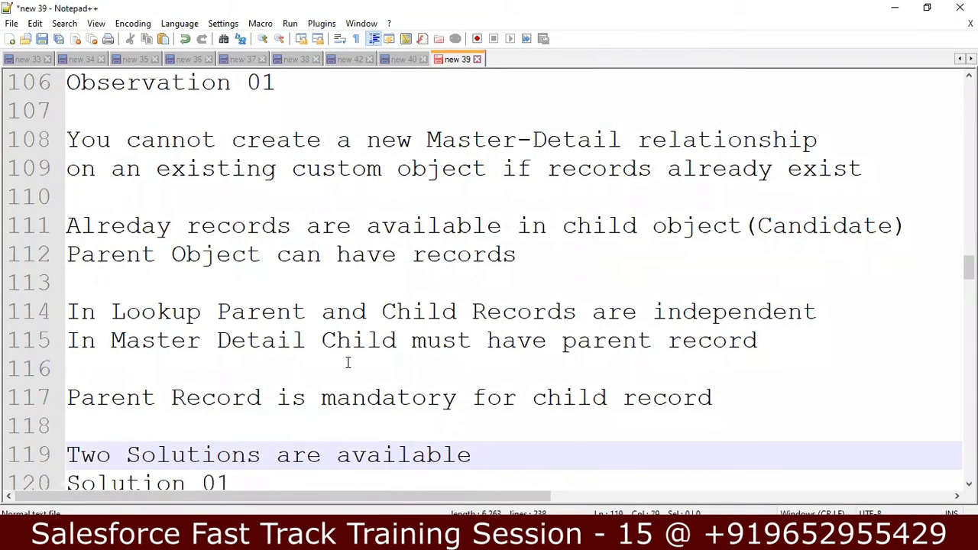
pyautogui.press('Up')
pyautogui.press('Return')
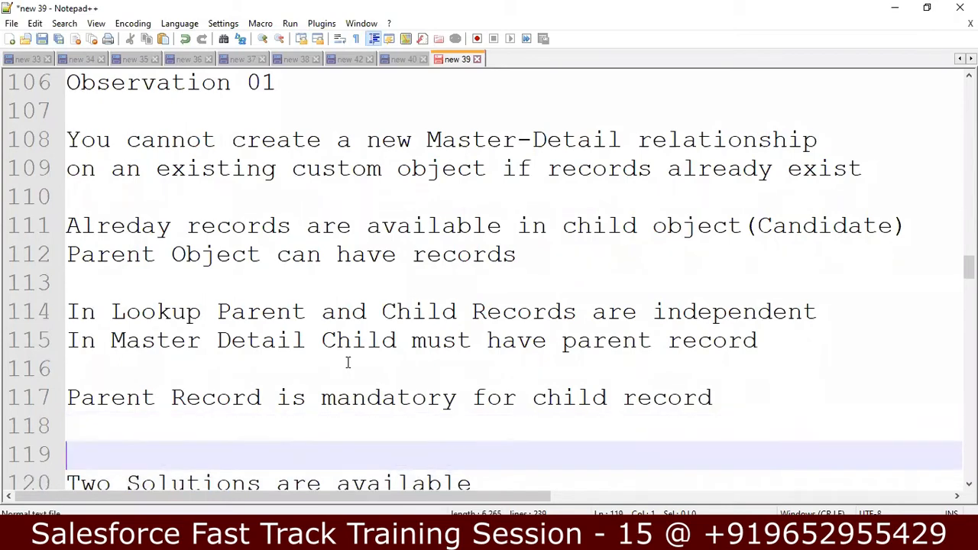
pyautogui.press('BackSpace')
# Type the existing candidate's name followed by " -" on line 119
pyautogui.write('m')
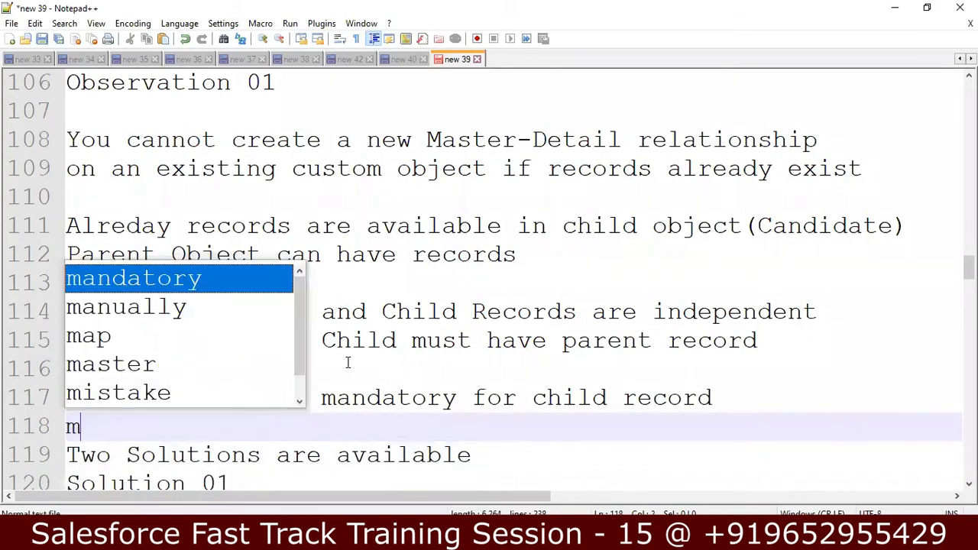
pyautogui.press('BackSpace')
pyautogui.write('Madhu')
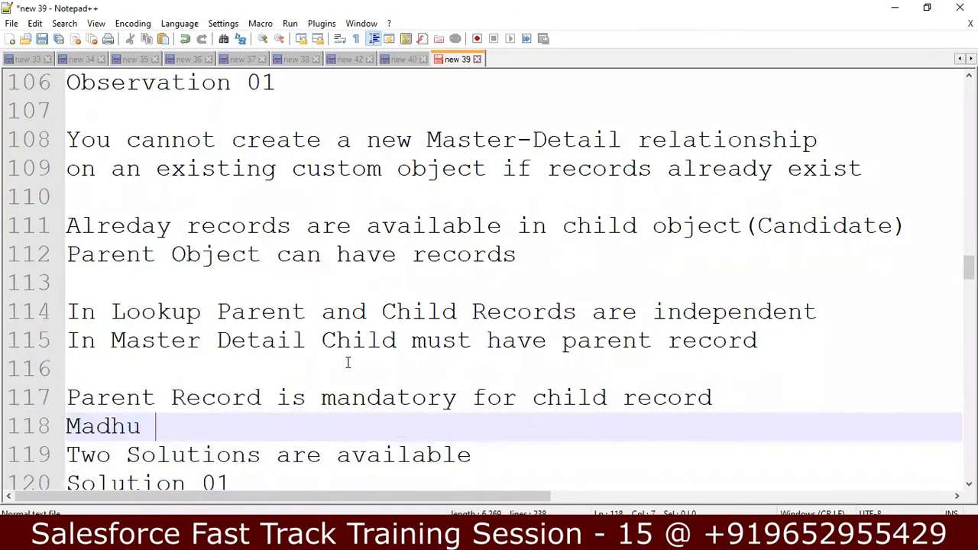
pyautogui.press('Return')
pyautogui.press('Left')
pyautogui.press('Left')
pyautogui.press('Left')
pyautogui.press('Left')
pyautogui.press('Left')
pyautogui.press('Left')
pyautogui.press('Return')
pyautogui.press('Right')
pyautogui.press('Right')
pyautogui.press('Right')
pyautogui.press('Right')
pyautogui.press('Right')
pyautogui.write('-')
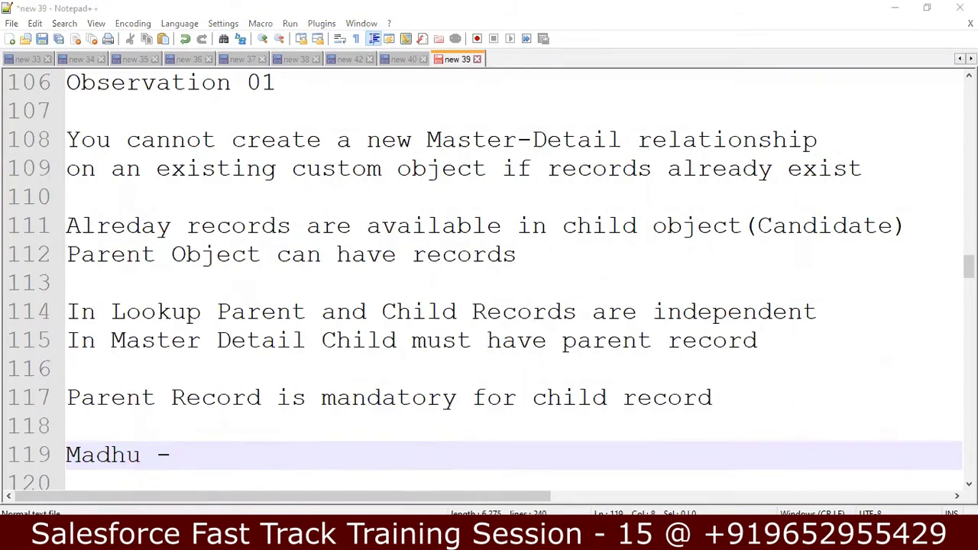
pyautogui.hotkey('alt', 'Tab')
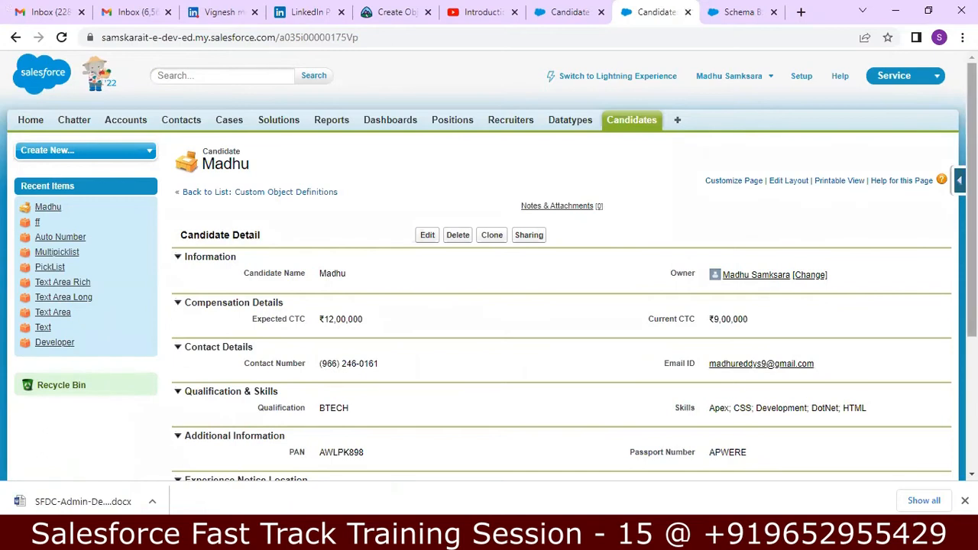
# Scroll through the existing candidate's detail page down to Notes & Attachments
pyautogui.scroll(-2, 972, 230)
pyautogui.moveTo(972, 298); pyautogui.dragTo(972, 247)
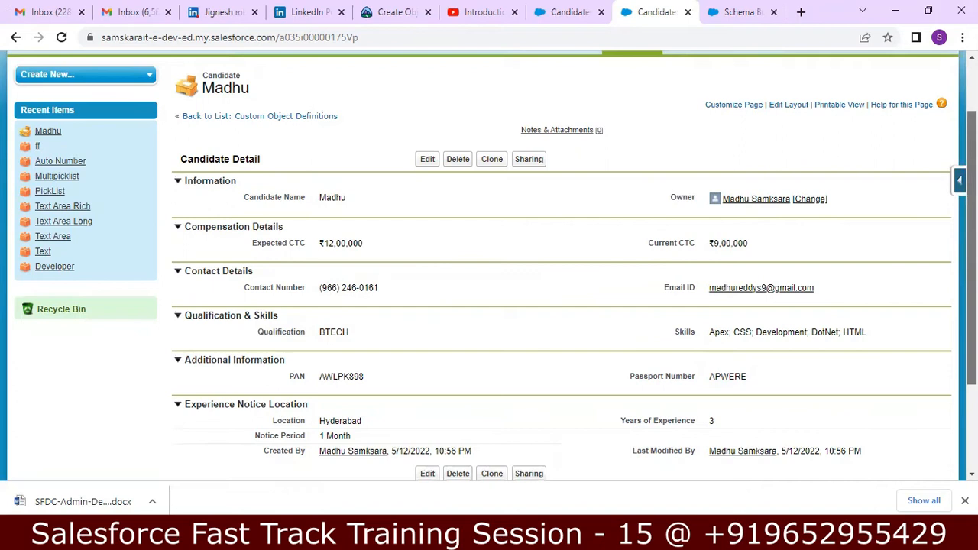
pyautogui.scroll(-1, 489, 268)
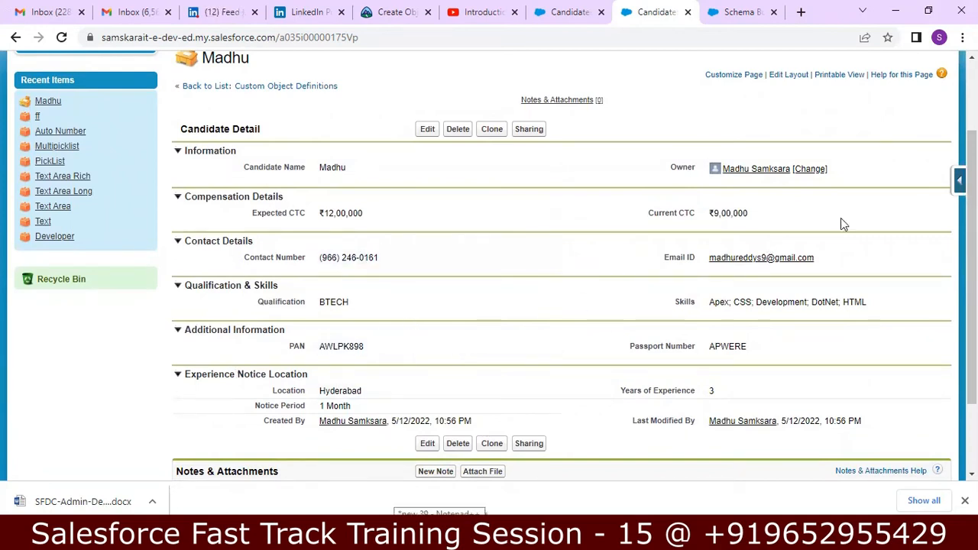
pyautogui.moveTo(972, 180); pyautogui.dragTo(971, 140)
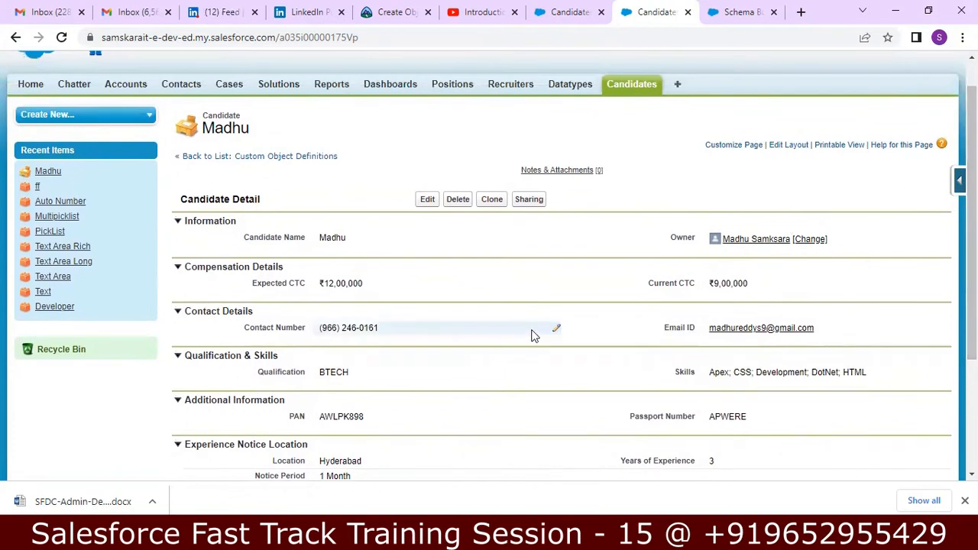
pyautogui.hotkey('alt', 'Tab')
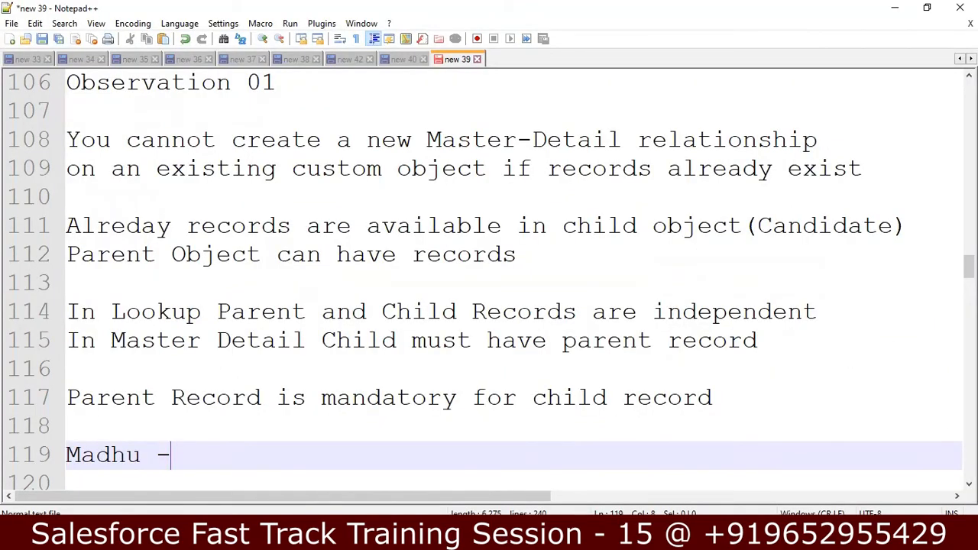
# Review the Solution 01 note on lines 123–124 about deleting the child record
pyautogui.scroll(-2, 499, 283)
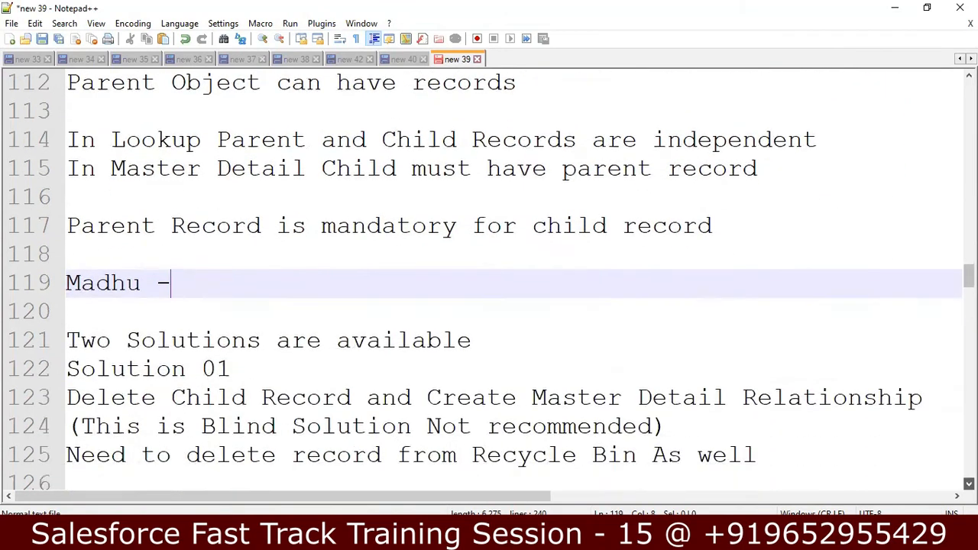
pyautogui.scroll(-1, 499, 283)
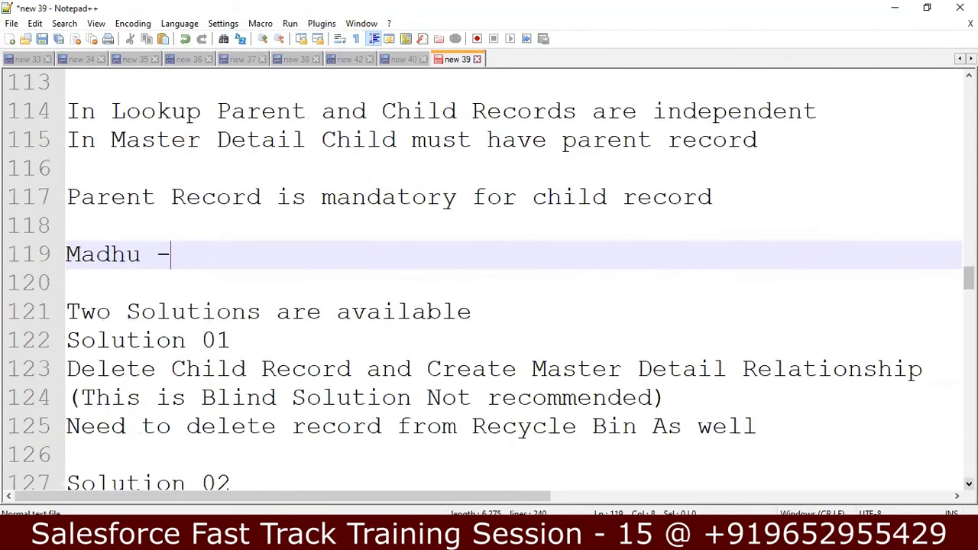
pyautogui.click(425, 365)
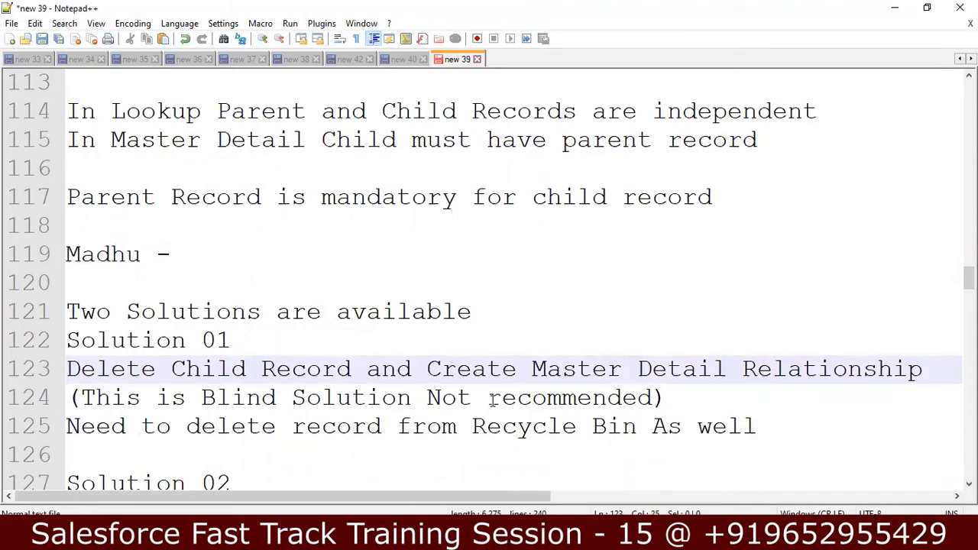
pyautogui.click(662, 398)
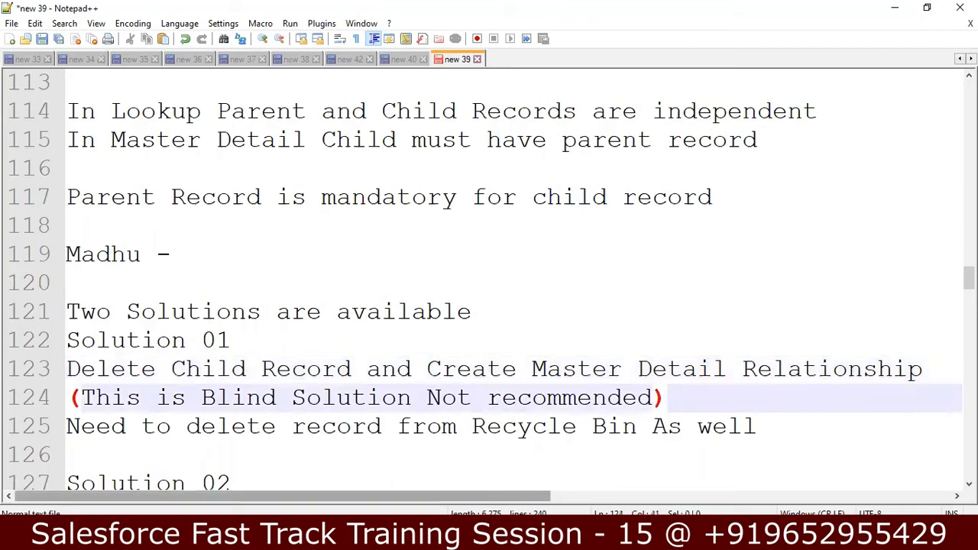
pyautogui.hotkey('alt', 'Tab')
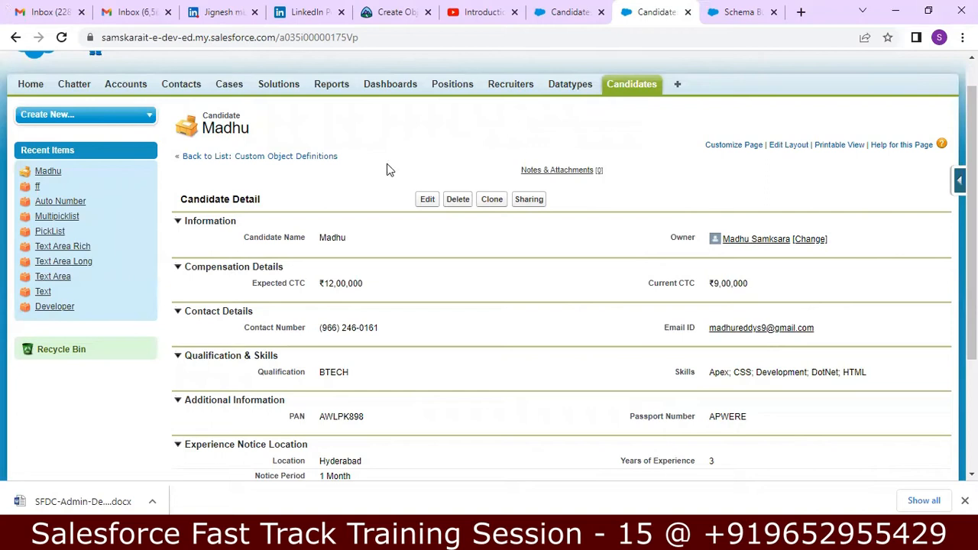
# Delete the existing candidate record, confirming the prompt, and return to the empty Candidates home list
pyautogui.click(457, 200)
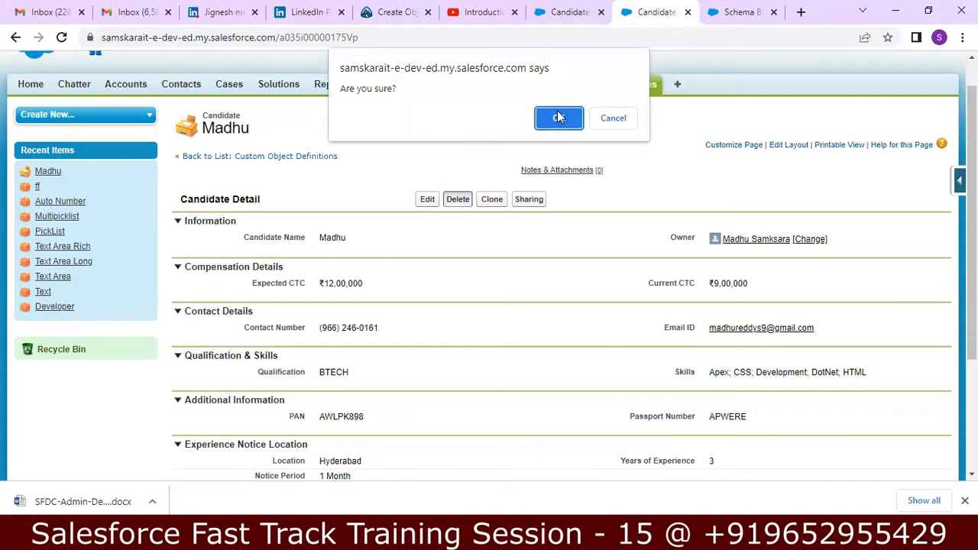
pyautogui.click(559, 117)
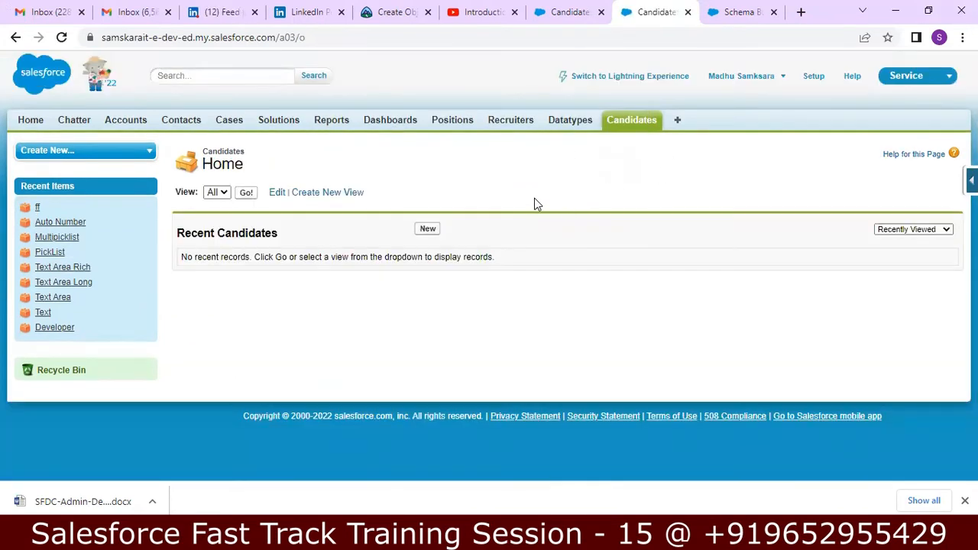
pyautogui.click(626, 122)
pyautogui.click(971, 181)
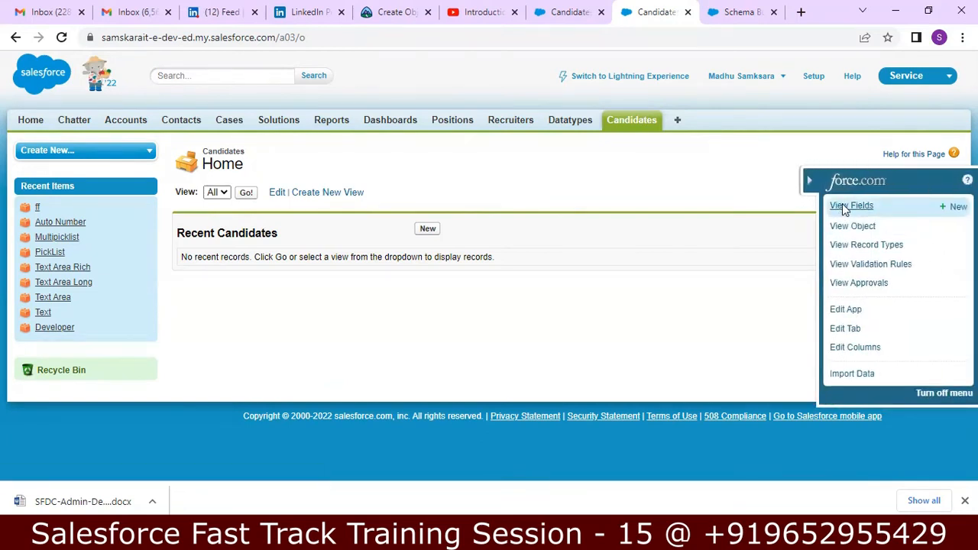
# Start a new Candidate custom field of type Master-Detail Relationship and advance to Step 2
pyautogui.click(843, 204)
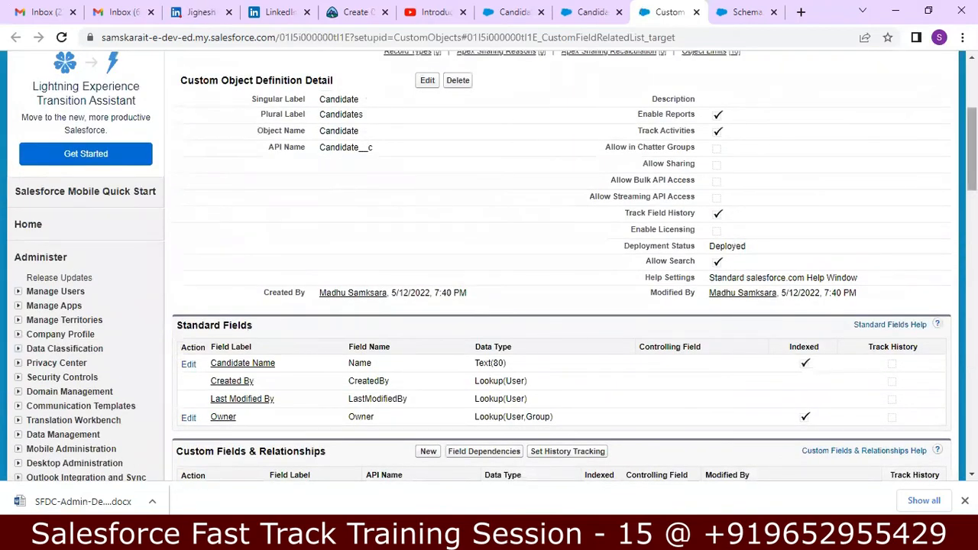
pyautogui.scroll(-3, 429, 263)
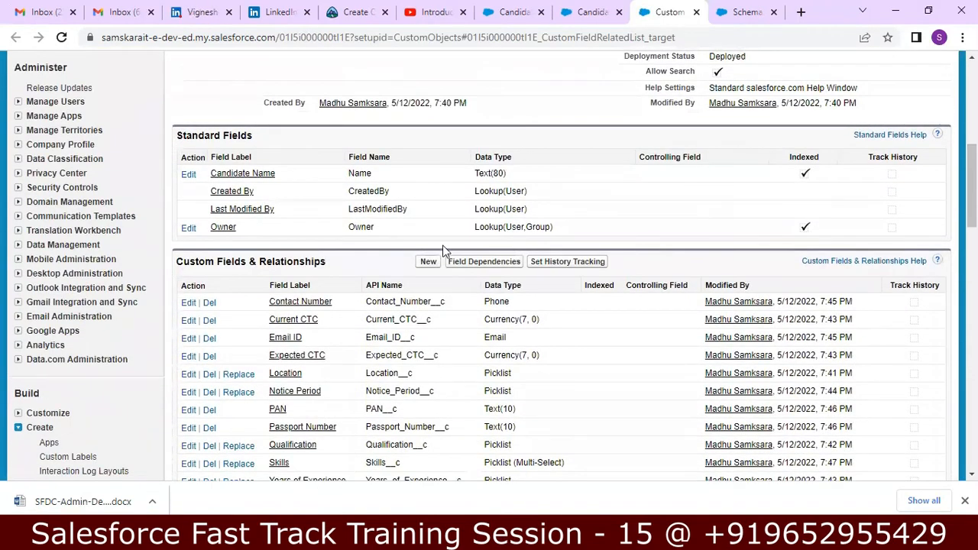
pyautogui.click(428, 262)
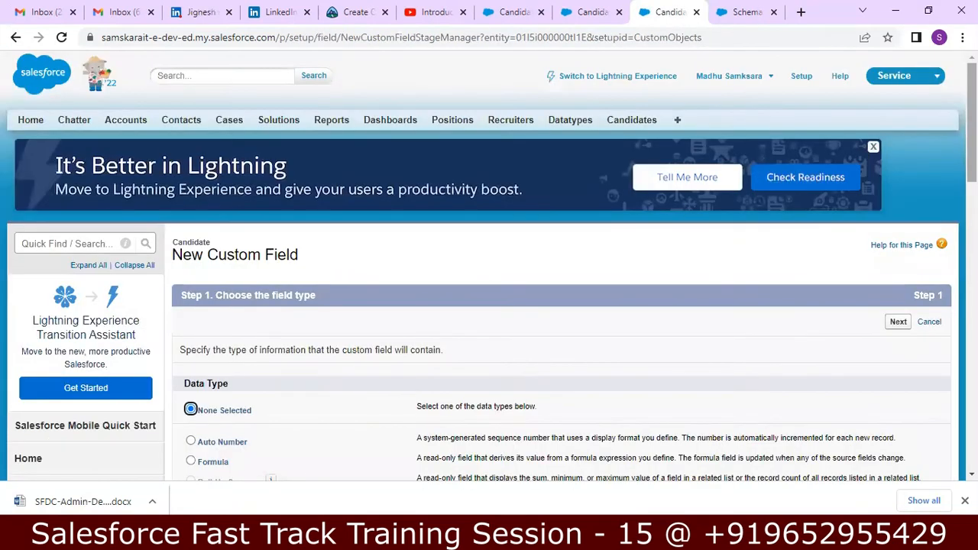
pyautogui.moveTo(972, 122); pyautogui.dragTo(972, 149)
pyautogui.scroll(-3, 197, 183)
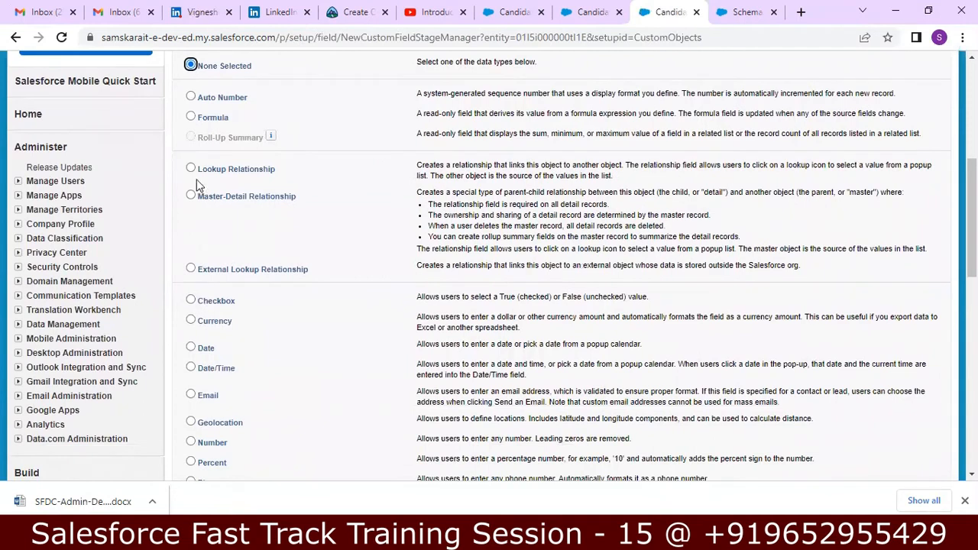
pyautogui.click(192, 196)
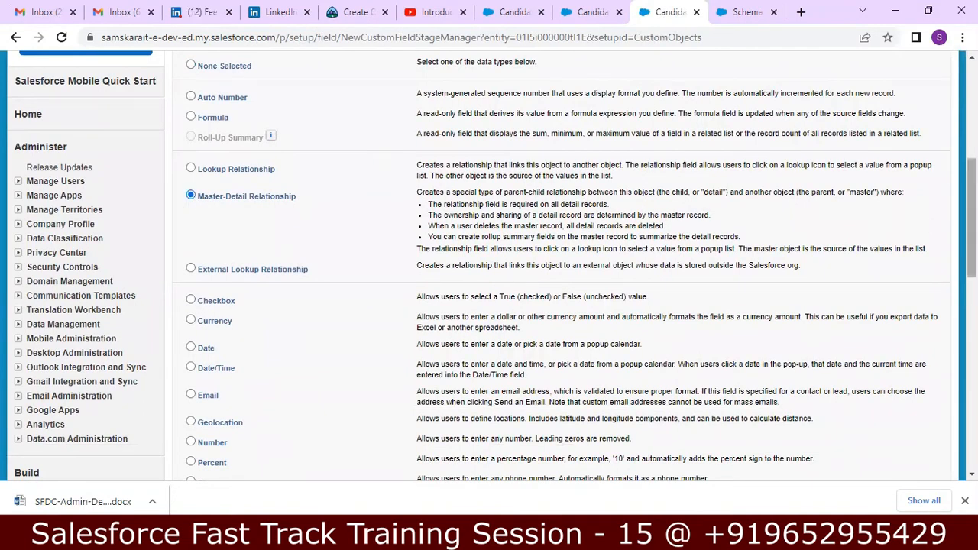
pyautogui.moveTo(972, 218); pyautogui.dragTo(972, 345)
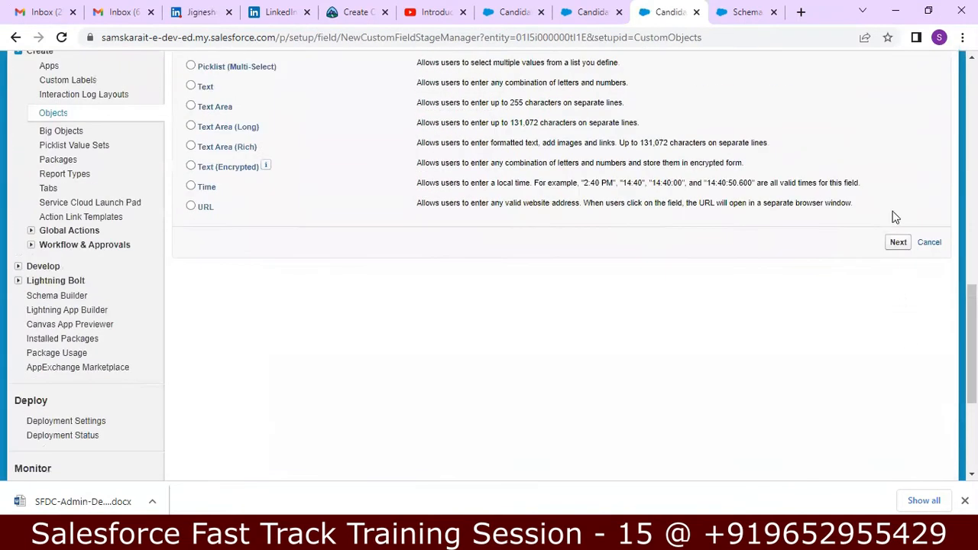
pyautogui.click(900, 244)
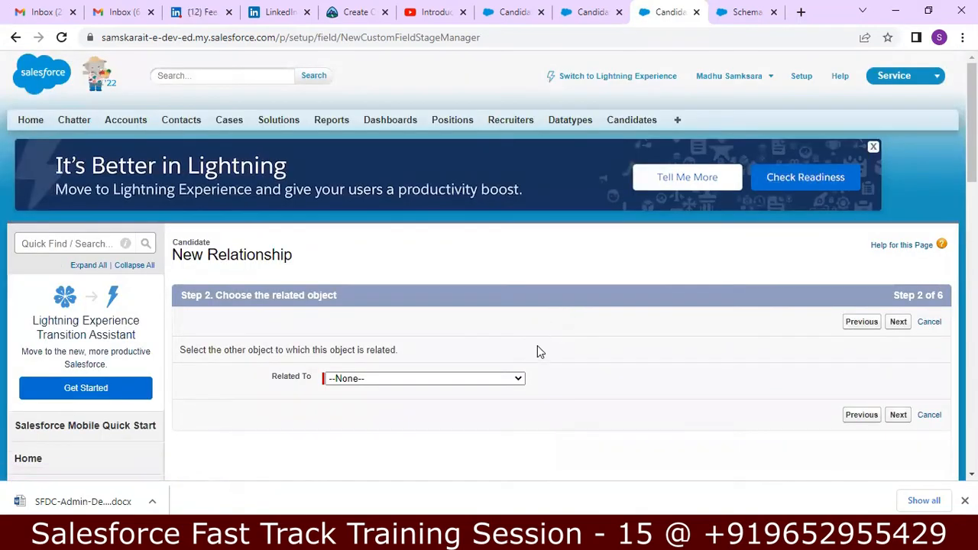
# Relate the field to Position, name it Position, accept defaults through steps 3–5, and save
pyautogui.click(513, 379)
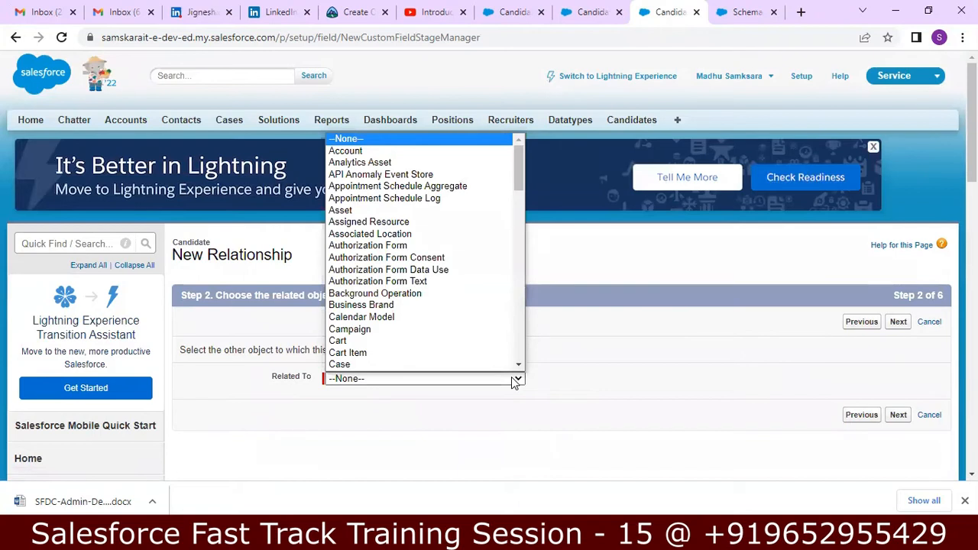
pyautogui.write('pos')
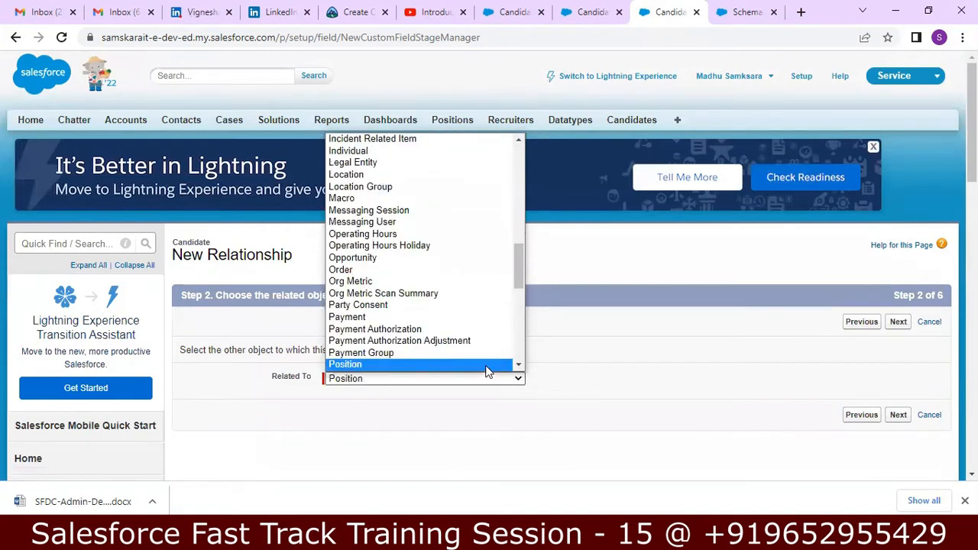
pyautogui.click(490, 374)
pyautogui.click(896, 415)
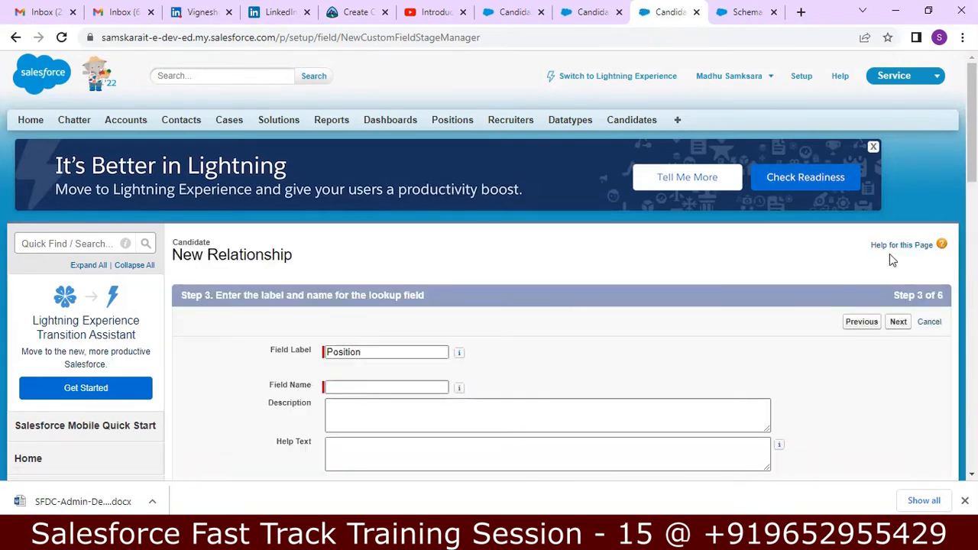
pyautogui.click(384, 389)
pyautogui.write('P')
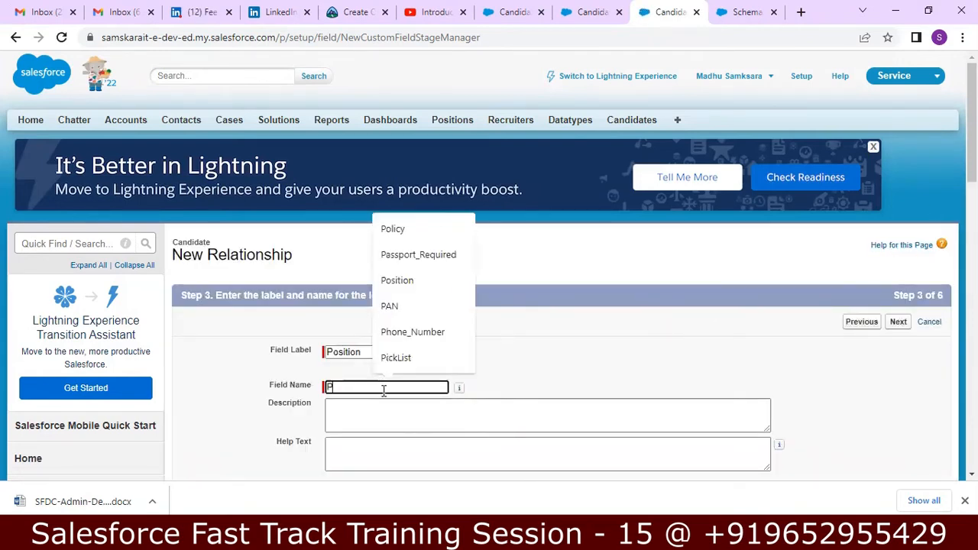
pyautogui.write('osition')
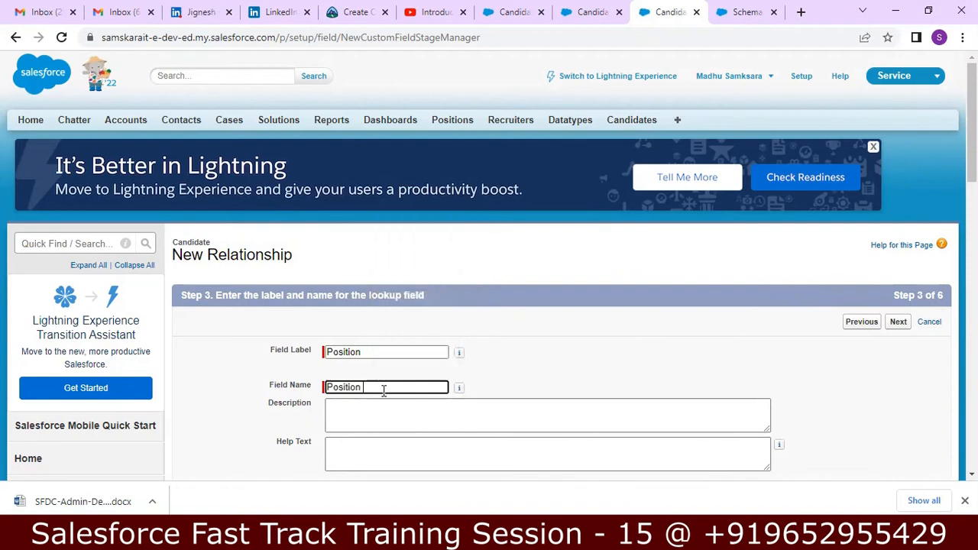
pyautogui.moveTo(971, 137); pyautogui.dragTo(971, 233)
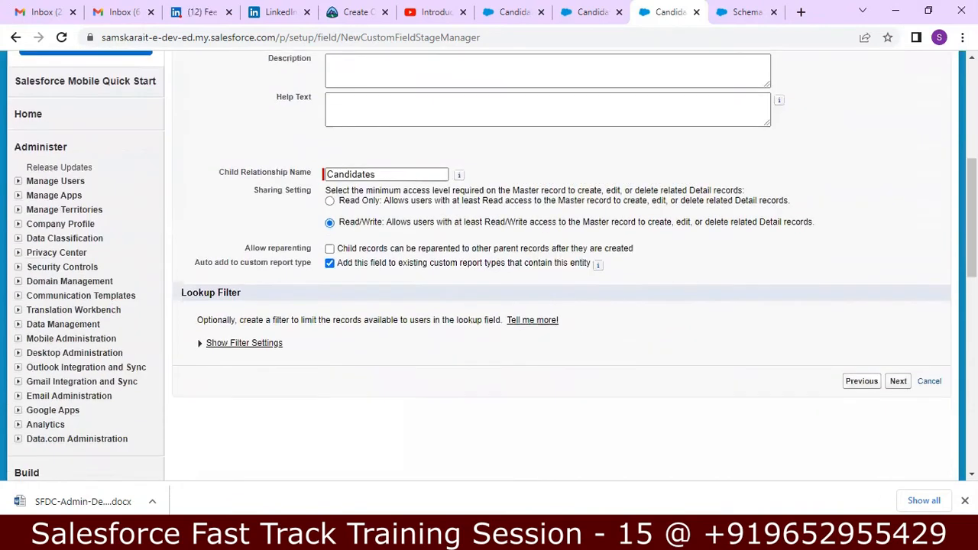
pyautogui.click(898, 380)
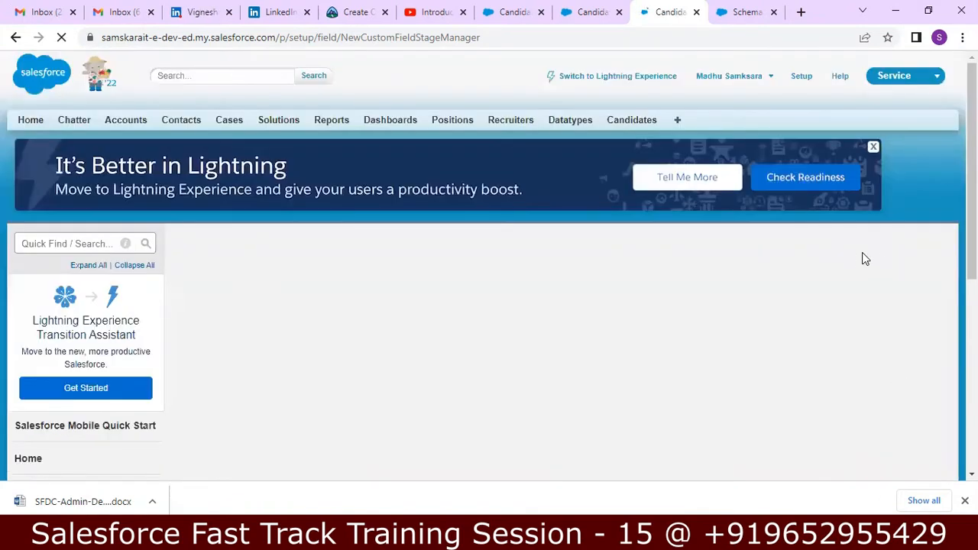
pyautogui.click(898, 323)
pyautogui.click(900, 322)
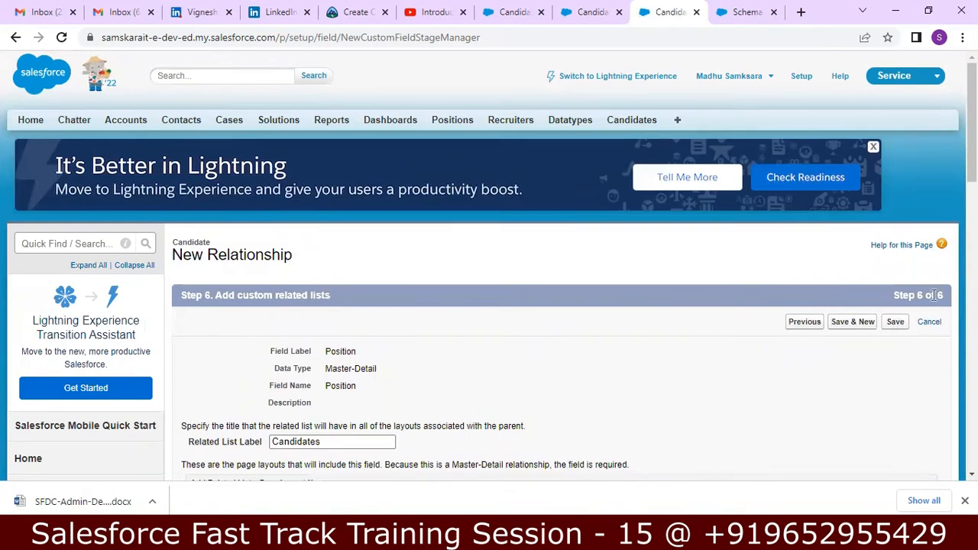
pyautogui.click(895, 321)
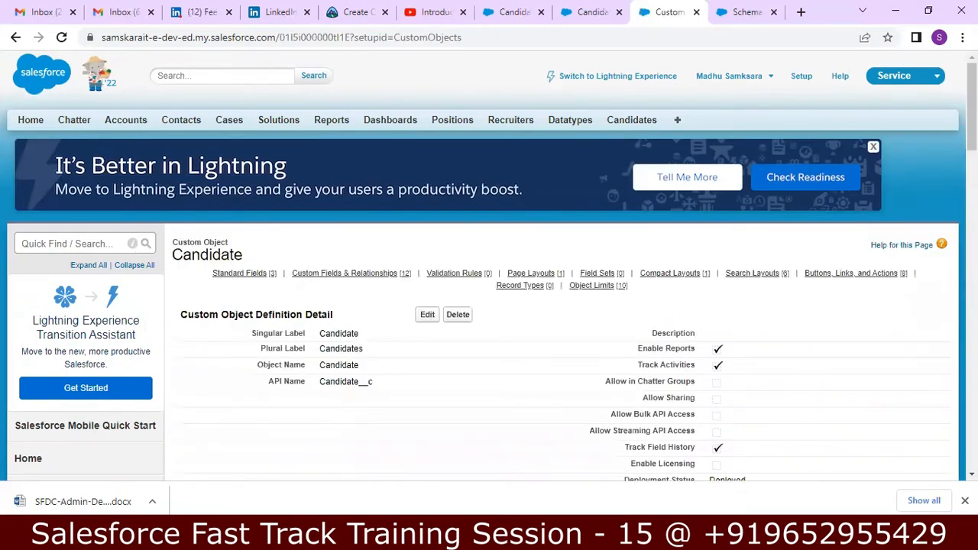
# Scroll the Candidate object's 12 custom fields to confirm Position is listed as Master-Detail(Position)
pyautogui.scroll(-3, 489, 267)
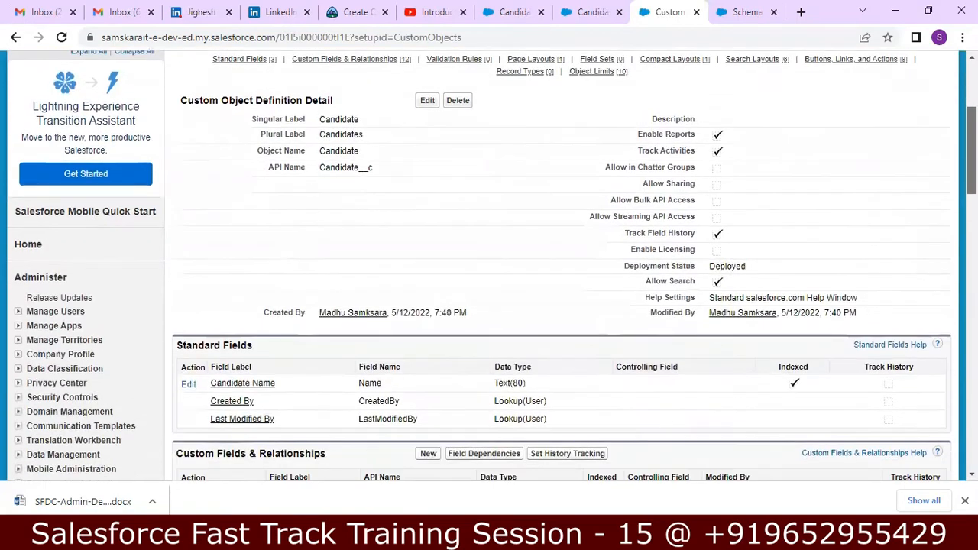
pyautogui.scroll(-2, 489, 267)
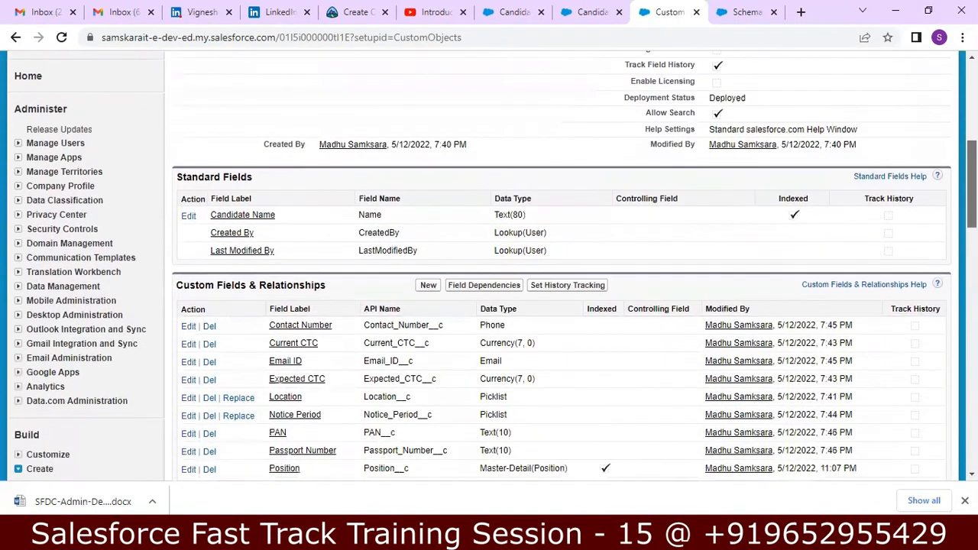
pyautogui.scroll(-1, 489, 268)
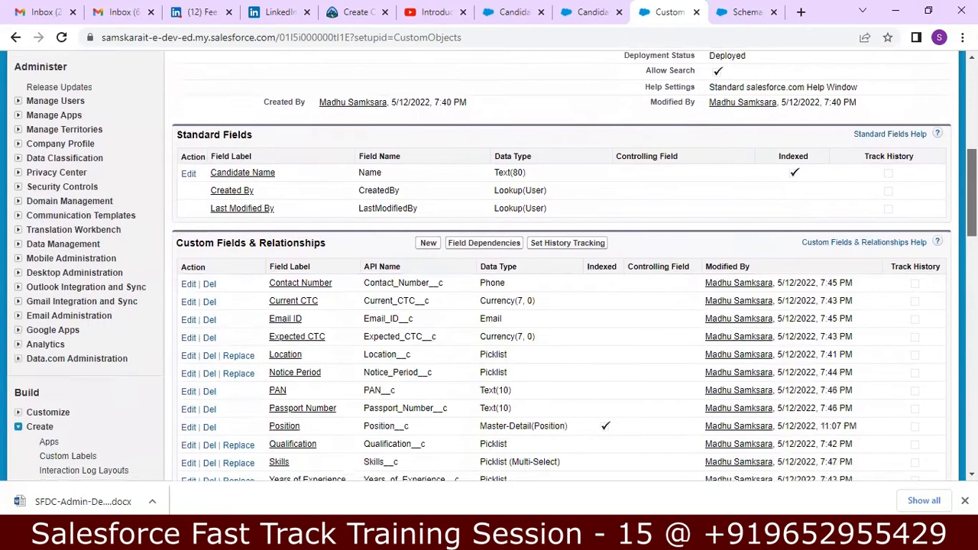
pyautogui.scroll(-1, 691, 262)
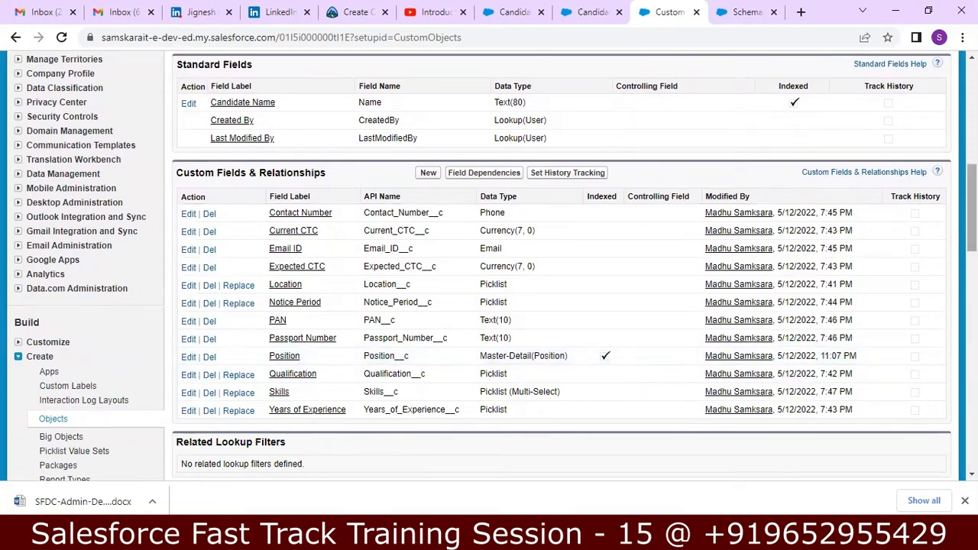
pyautogui.scroll(-5, 562, 267)
pyautogui.scroll(-5, 948, 399)
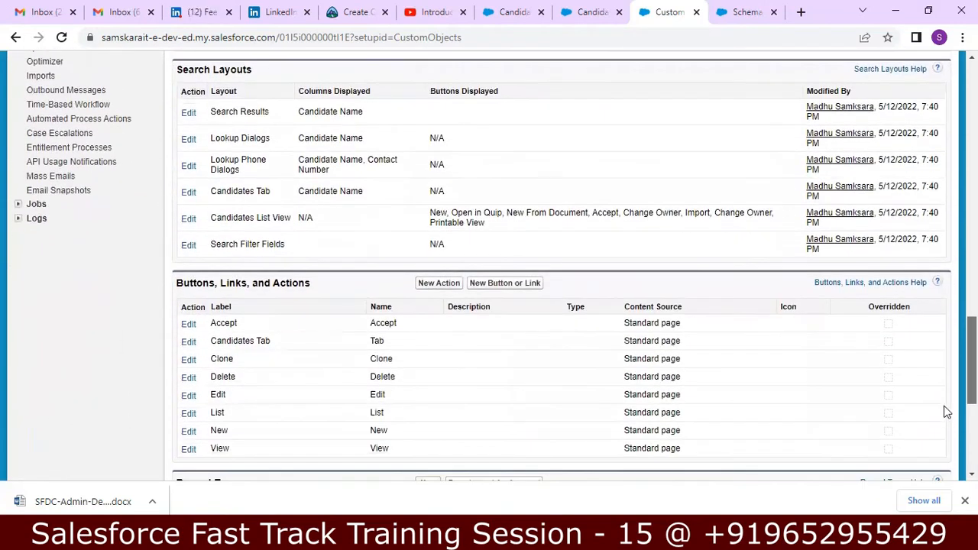
pyautogui.scroll(-3, 947, 399)
pyautogui.scroll(20, 944, 412)
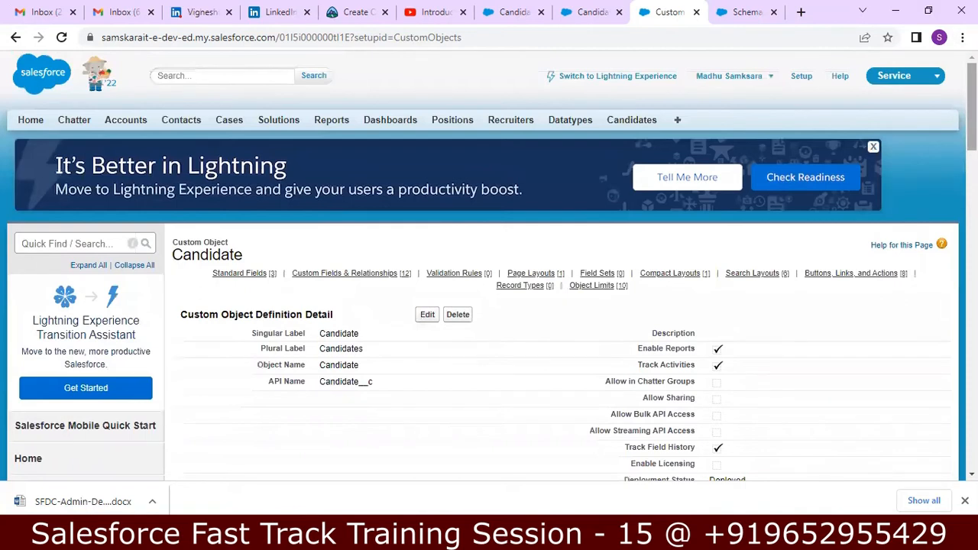
pyautogui.scroll(-2, 489, 266)
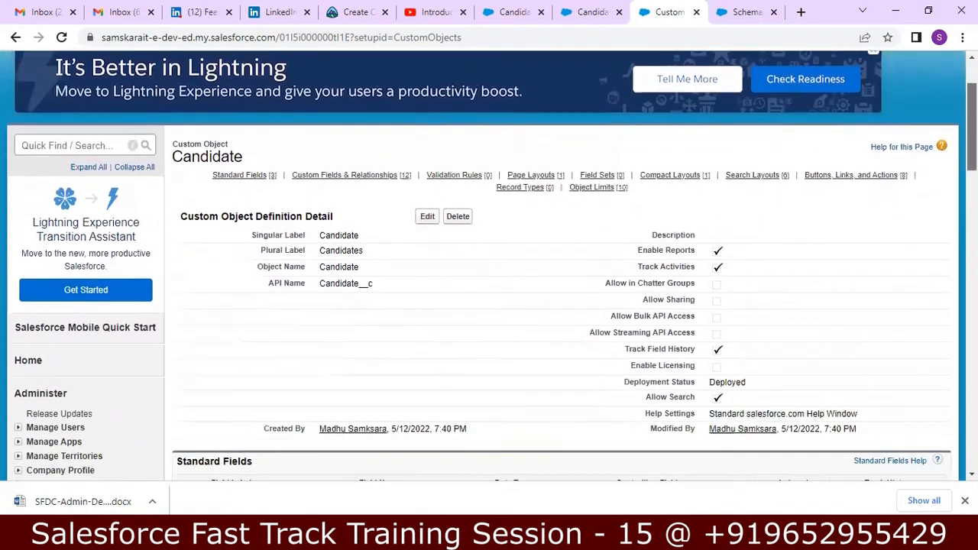
pyautogui.scroll(2, 667, 107)
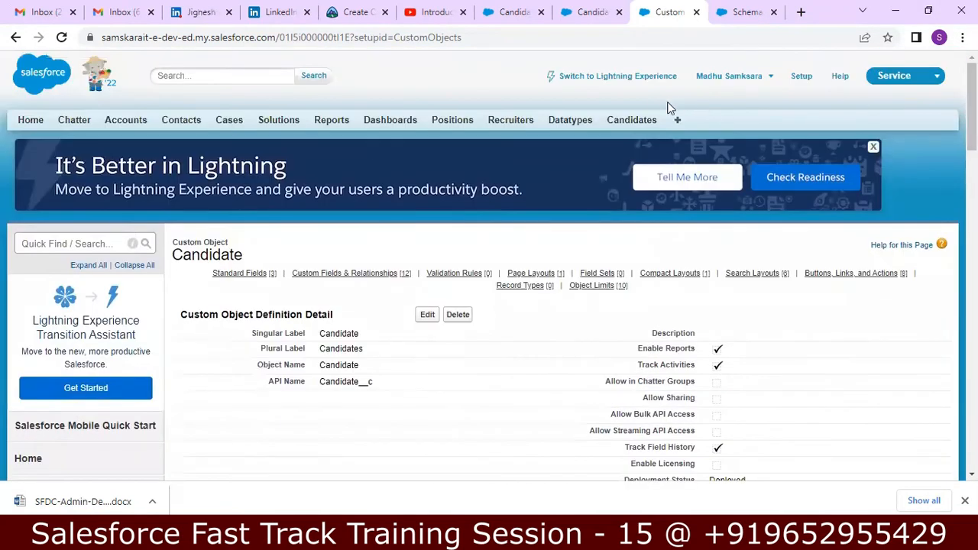
# From the Candidates home page, start a new Candidate record and bring up its blank edit form
pyautogui.click(644, 122)
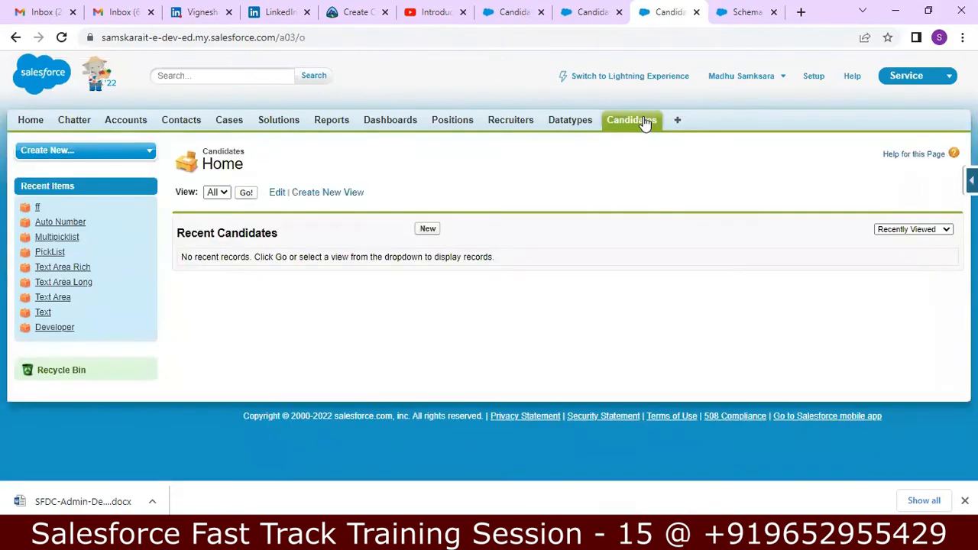
pyautogui.click(427, 230)
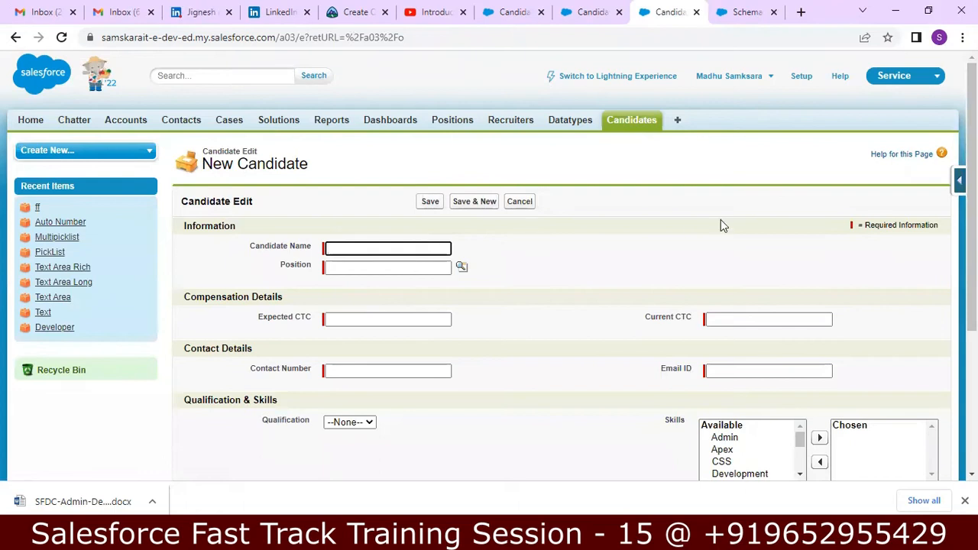
pyautogui.scroll(-3, 489, 268)
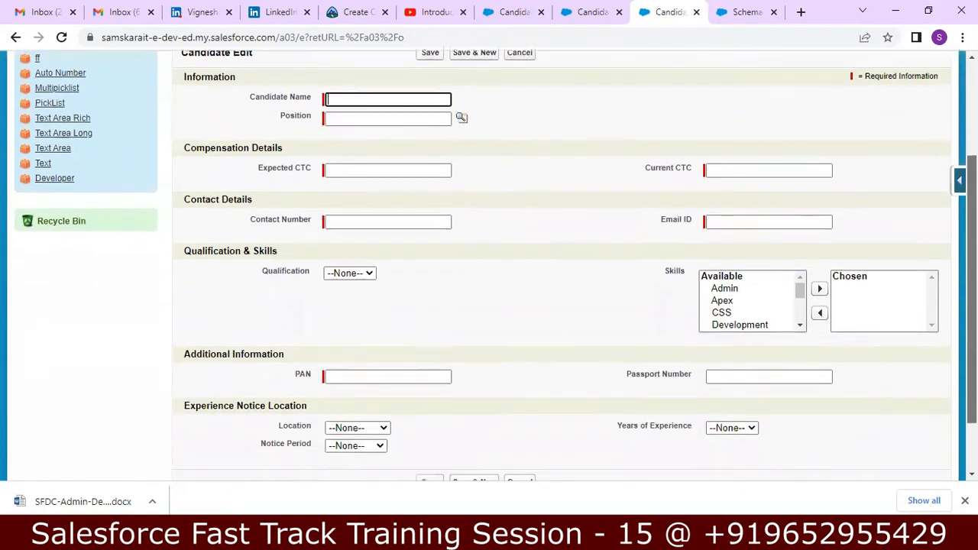
pyautogui.scroll(2, 490, 267)
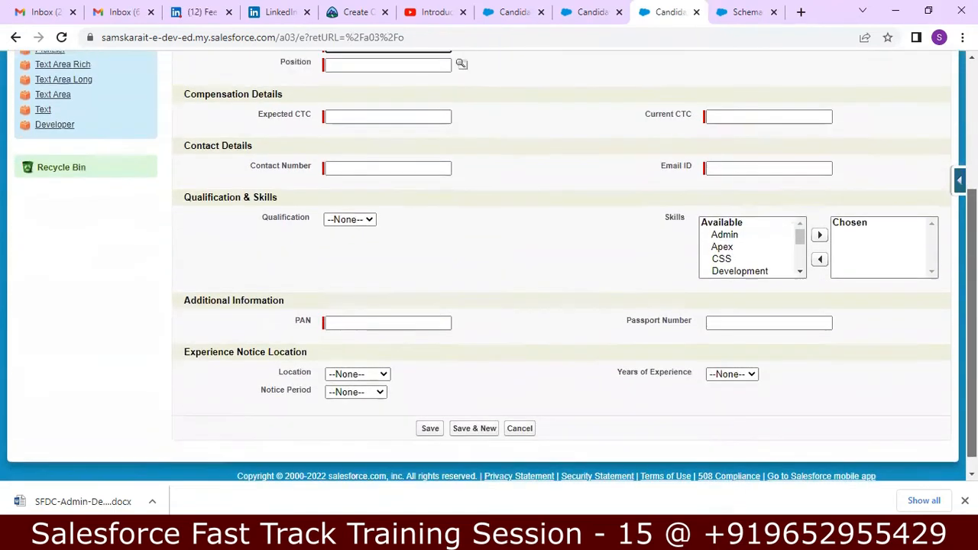
pyautogui.scroll(2, 489, 267)
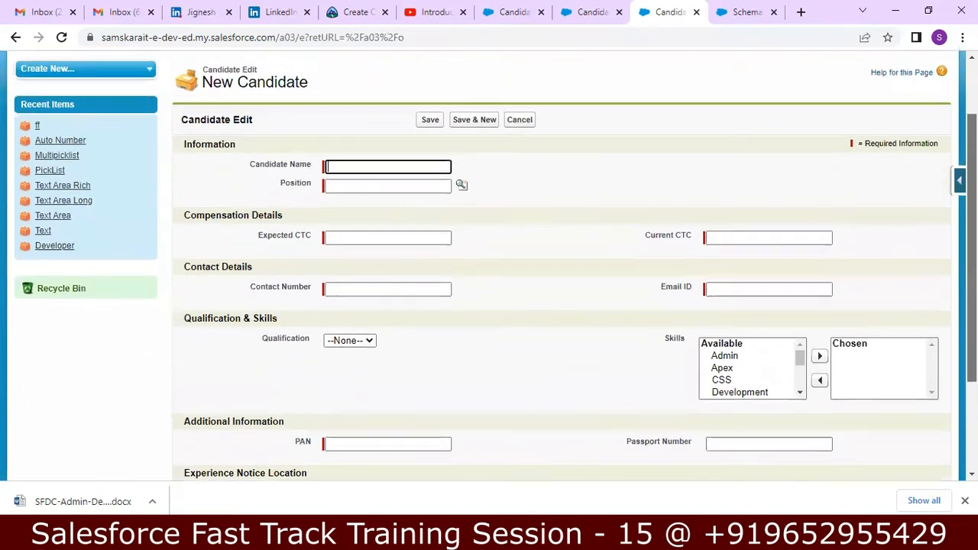
pyautogui.scroll(2, 489, 268)
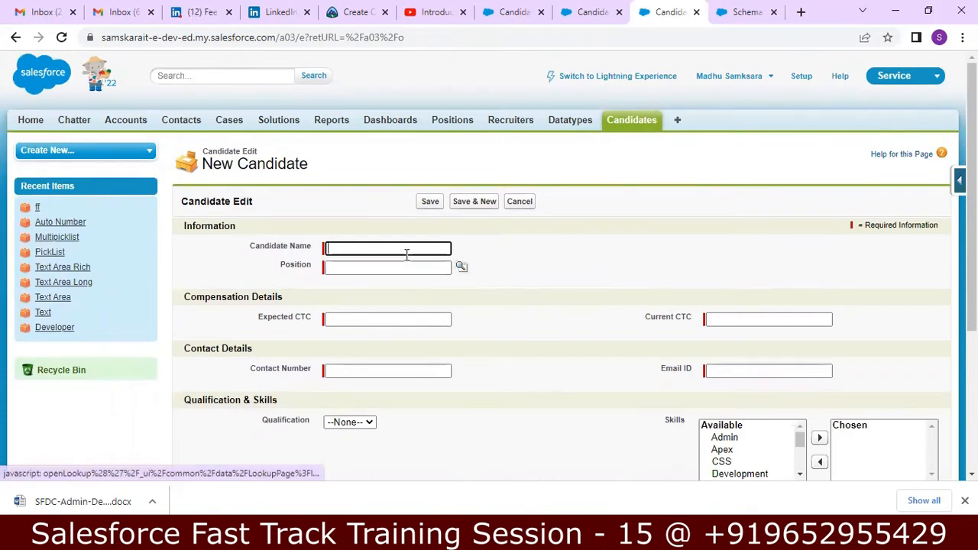
# Enter the candidate's name and pick Salesforce Administrator from the Position lookup
pyautogui.click(402, 249)
pyautogui.write('Madhu')
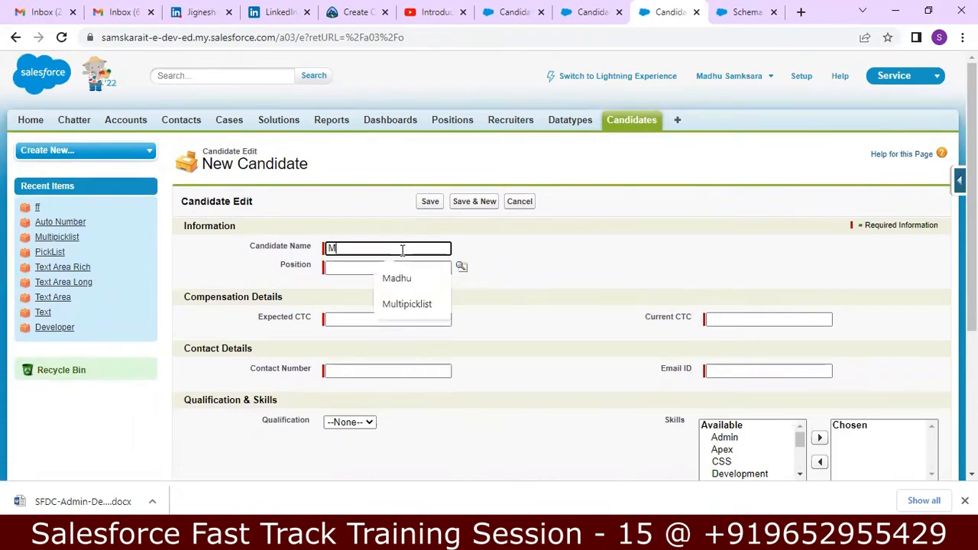
pyautogui.press('Tab')
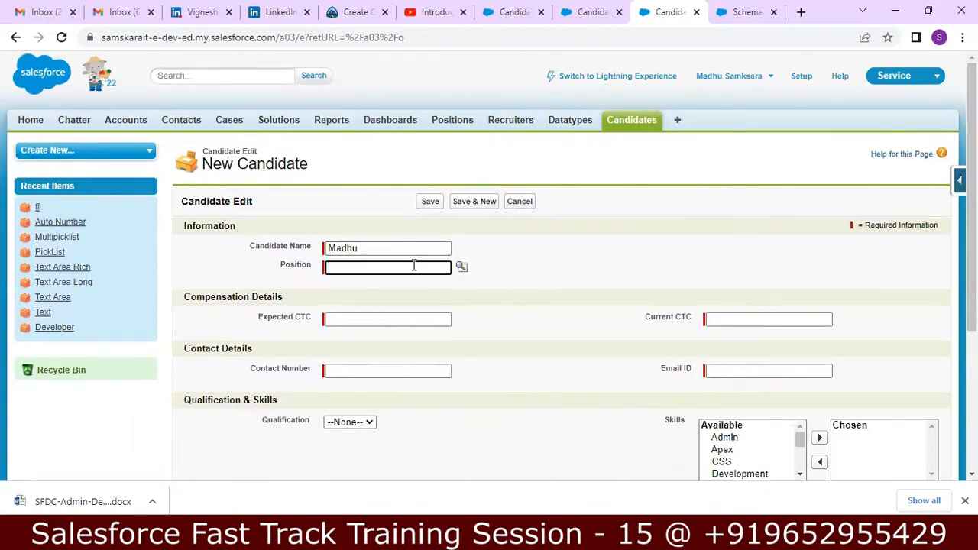
pyautogui.click(462, 267)
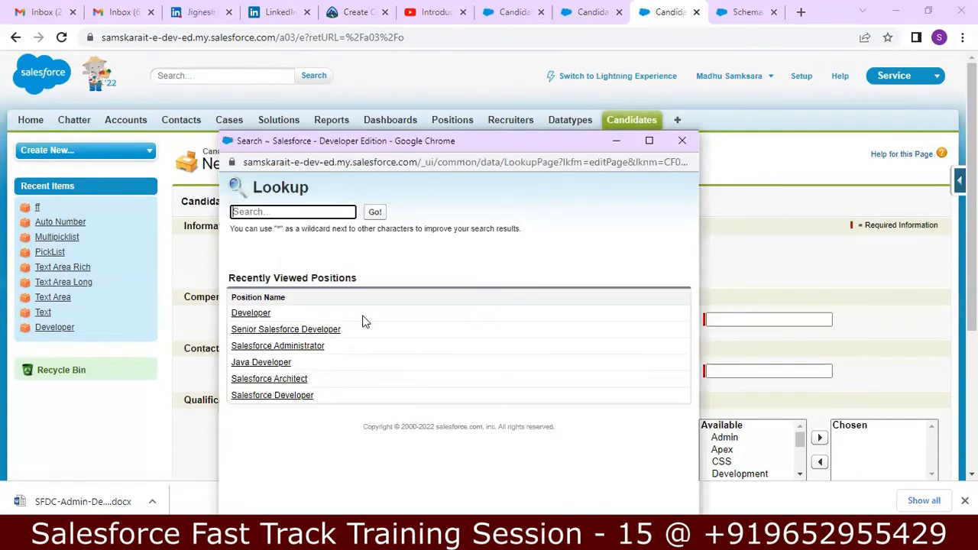
pyautogui.click(255, 350)
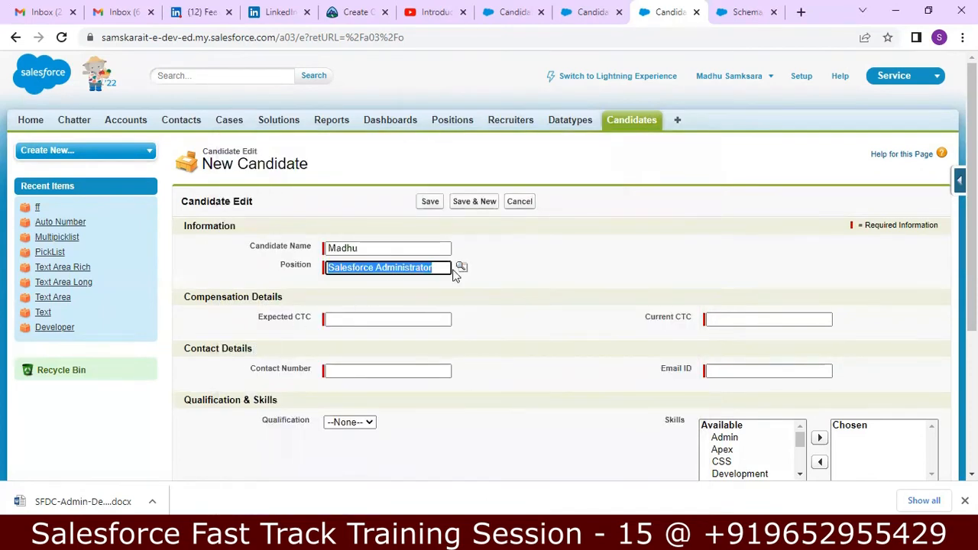
# Set Expected CTC to 1200000 and Current CTC to 900000 using the suggested values
pyautogui.click(395, 319)
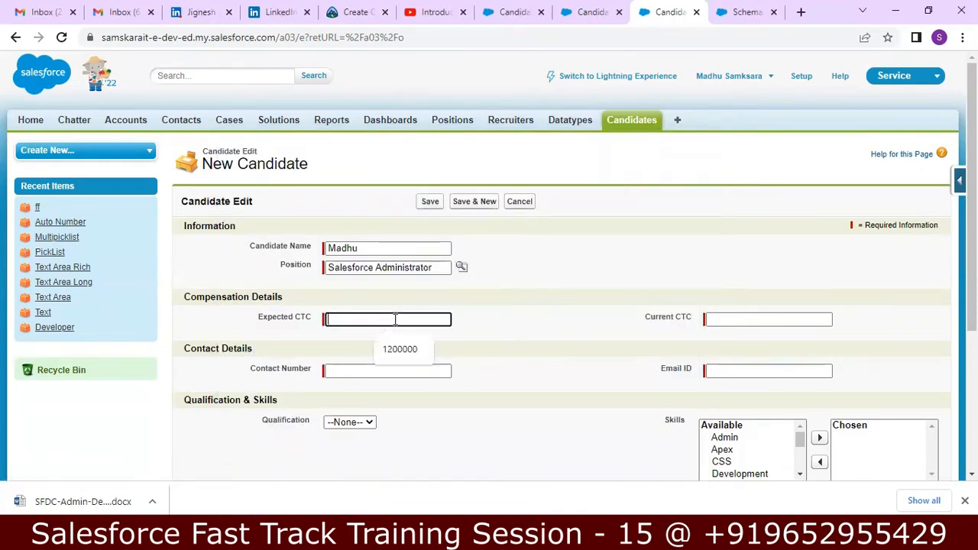
pyautogui.click(404, 349)
pyautogui.click(793, 325)
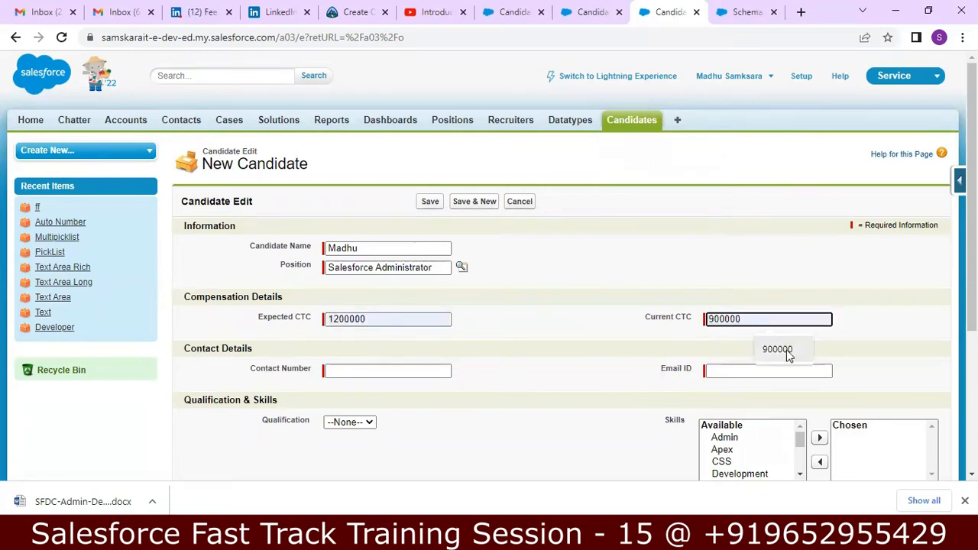
pyautogui.click(778, 349)
# Autofill the contact number and email address, then move to BTECH in the qualification list
pyautogui.click(403, 371)
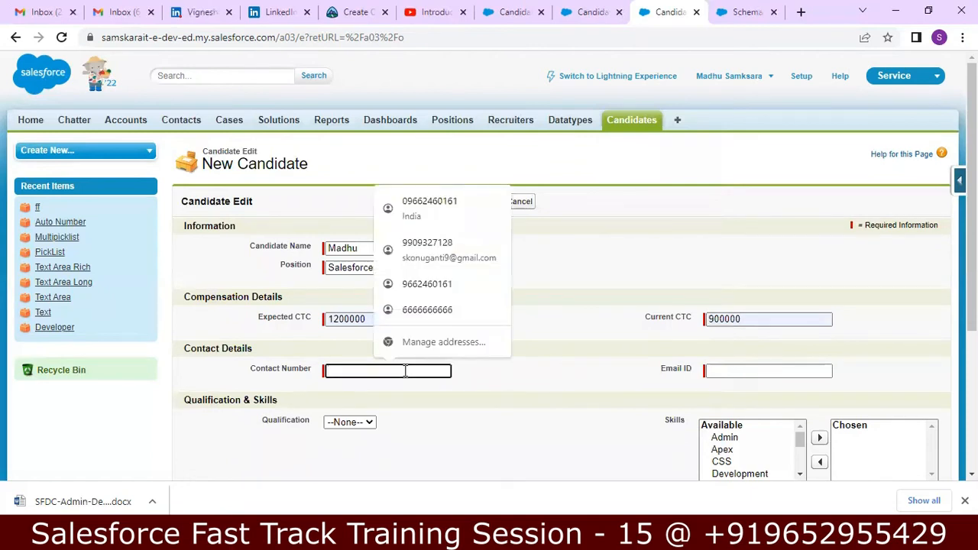
pyautogui.click(448, 208)
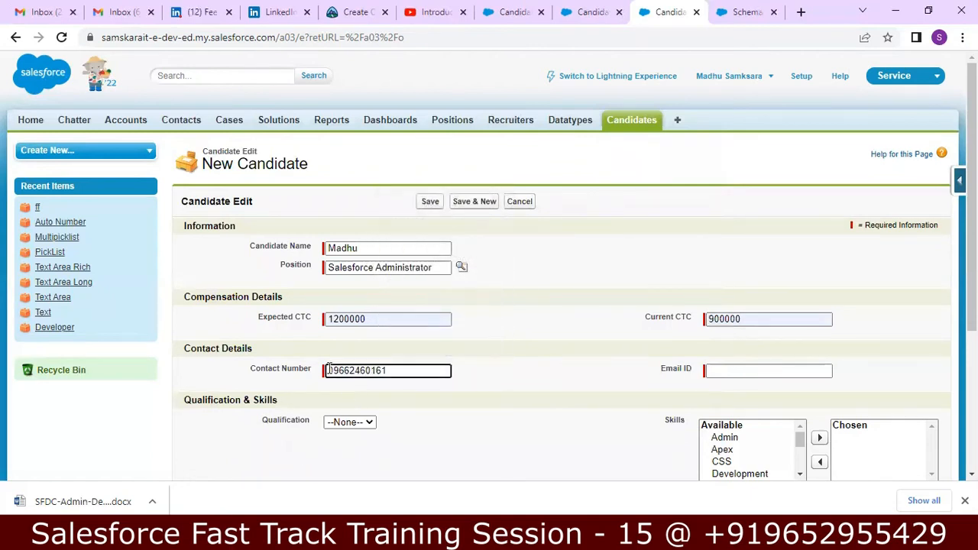
pyautogui.click(330, 370)
pyautogui.click(780, 371)
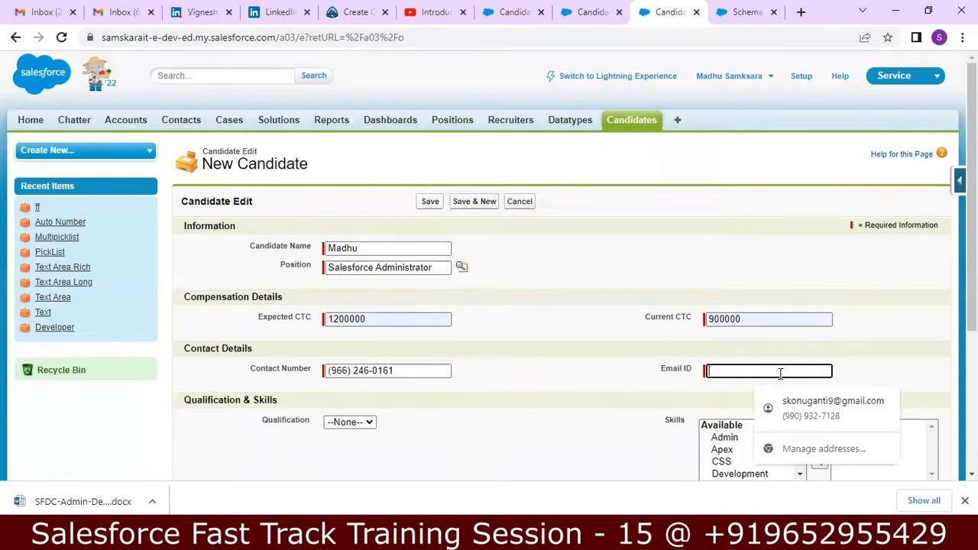
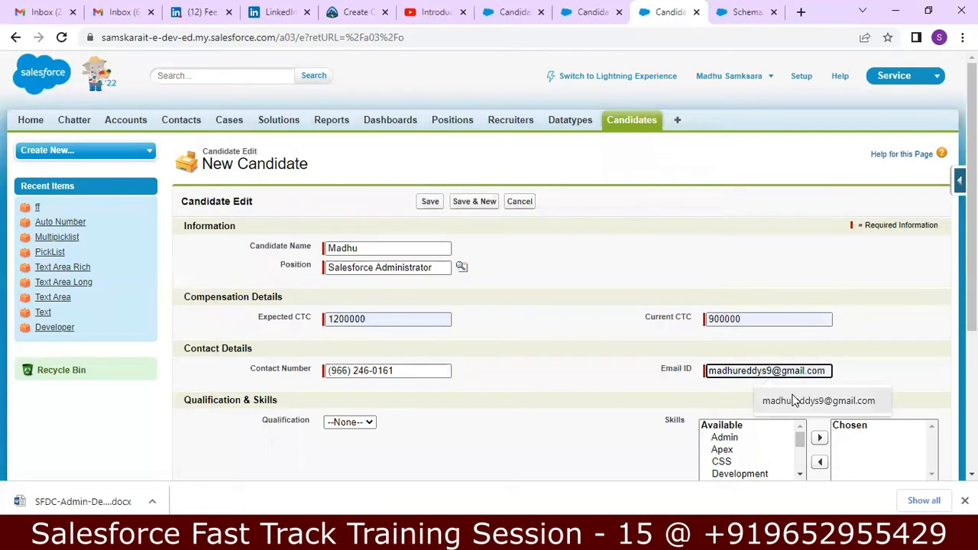
pyautogui.click(794, 401)
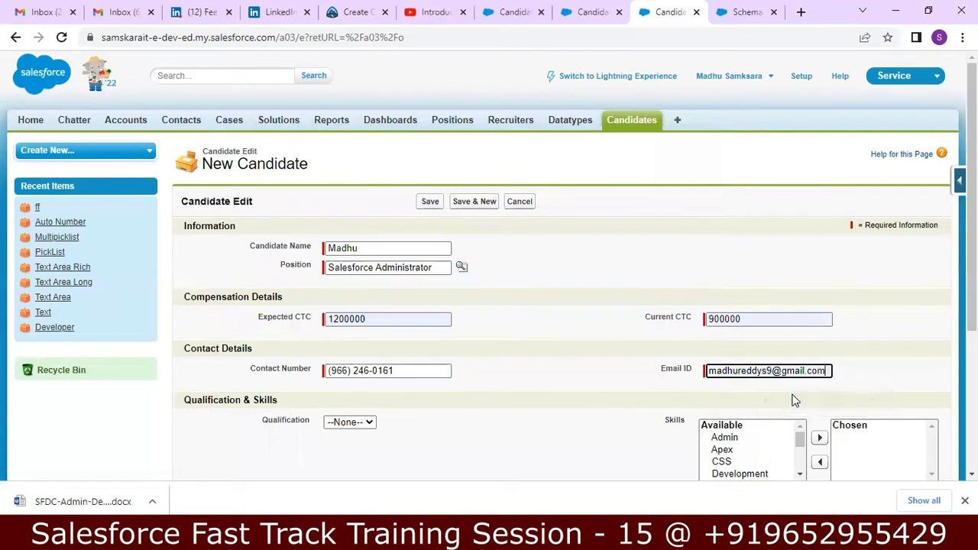
pyautogui.click(374, 425)
pyautogui.press('Down')
pyautogui.press('Down')
pyautogui.press('Down')
pyautogui.press('Down')
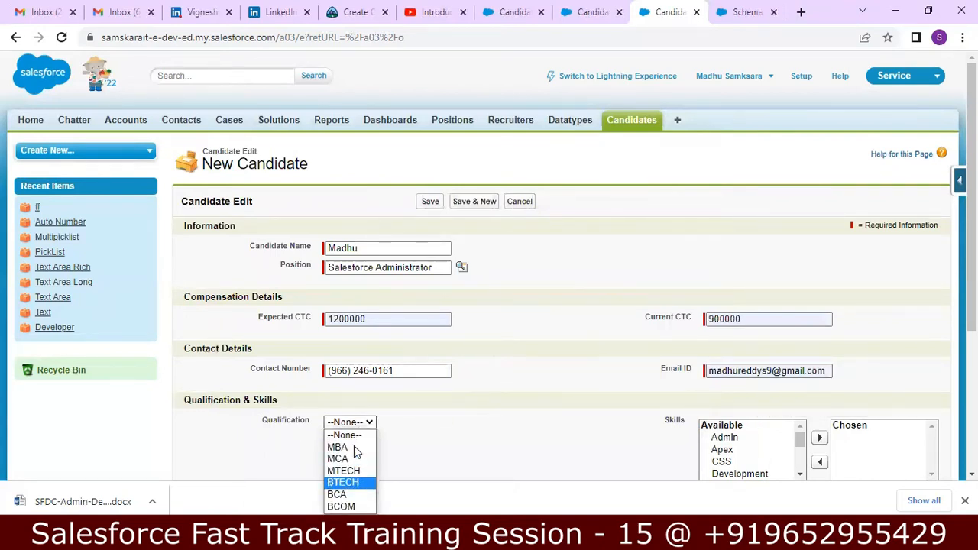
# Confirm BTECH as the qualification and add Admin, Apex and CSS to the chosen skills
pyautogui.press('Return')
pyautogui.scroll(-2, 354, 451)
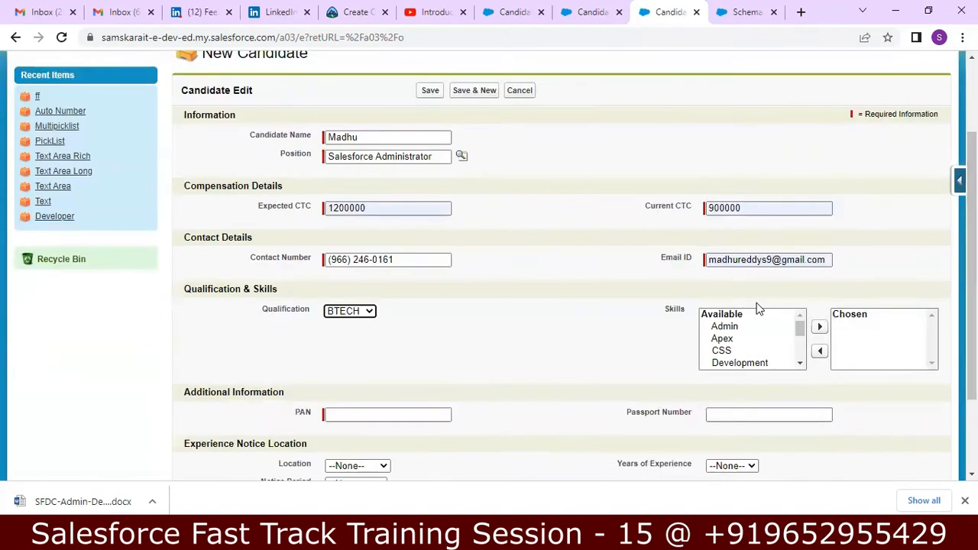
pyautogui.moveTo(714, 331); pyautogui.dragTo(718, 349)
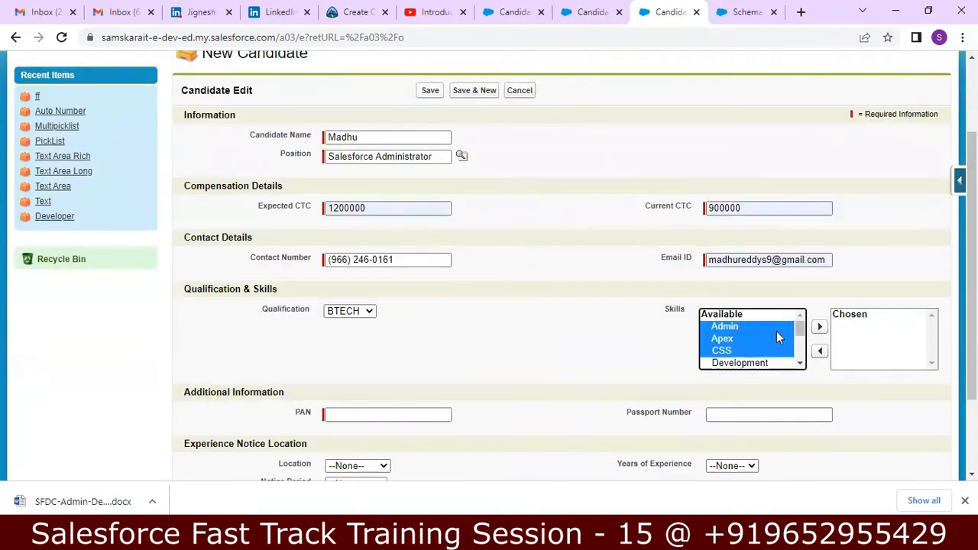
pyautogui.click(819, 327)
# Fill the PAN and passport number fields with their suggested values
pyautogui.click(382, 414)
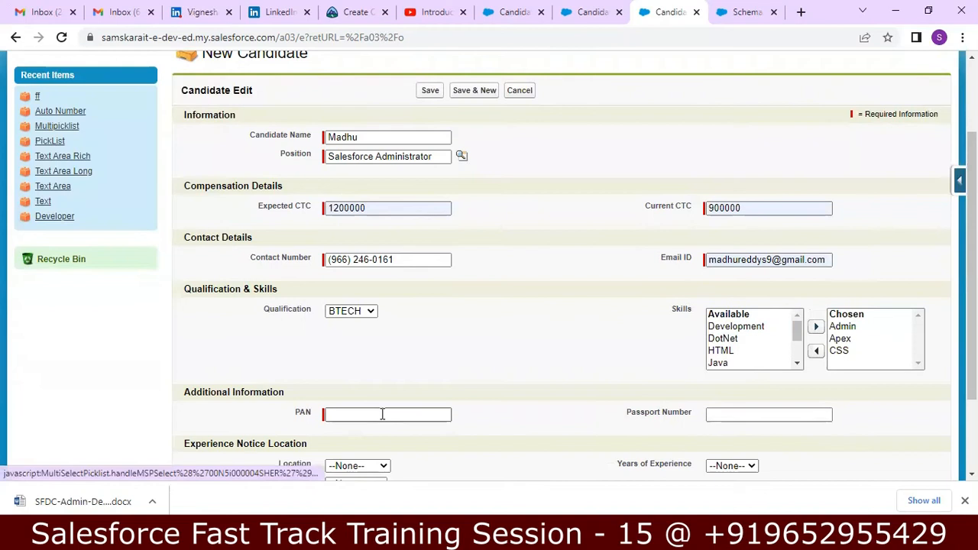
pyautogui.write('a')
pyautogui.click(428, 448)
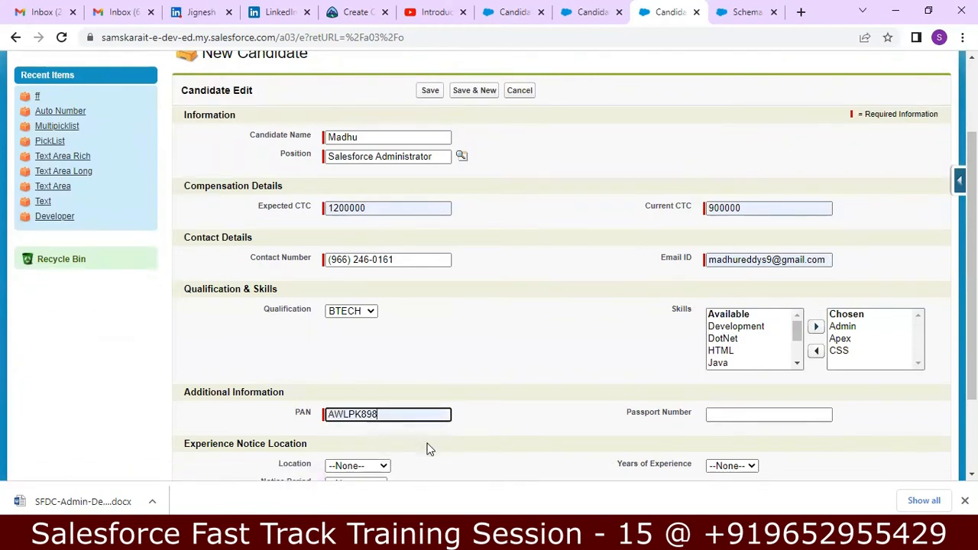
pyautogui.click(718, 413)
pyautogui.write('a')
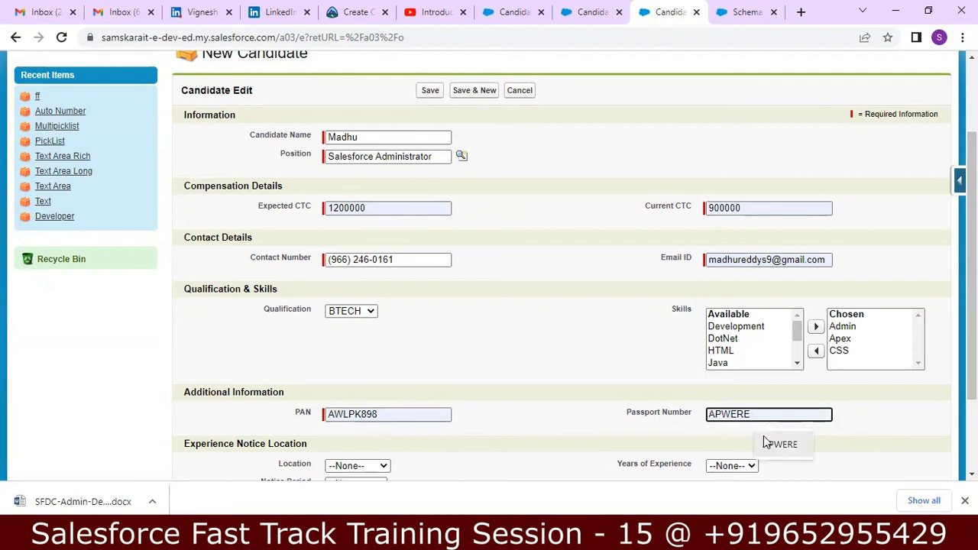
pyautogui.click(767, 445)
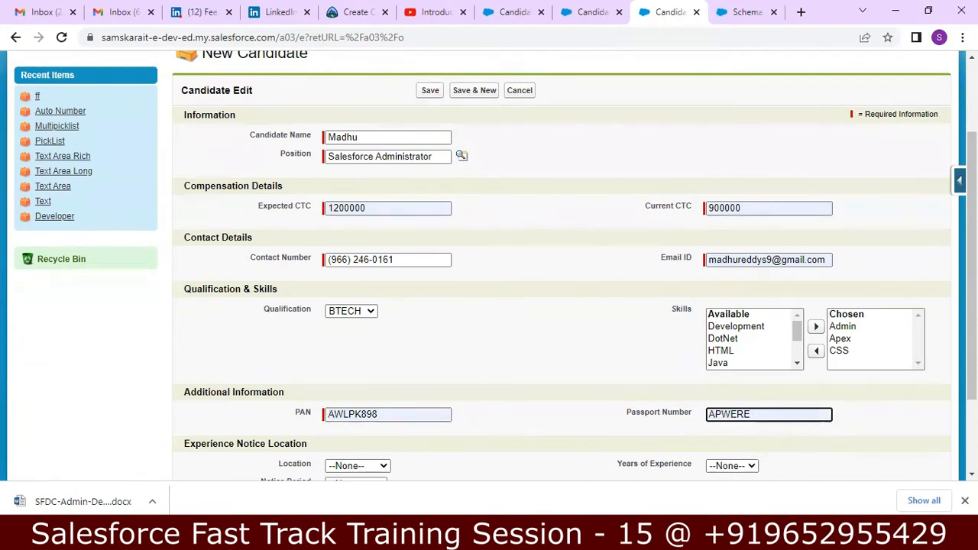
# Set Location to Hyderabad, Notice Period to 1 Month, Experience to 7 years, and save
pyautogui.scroll(-1, 972, 268)
pyautogui.scroll(-1, 972, 268)
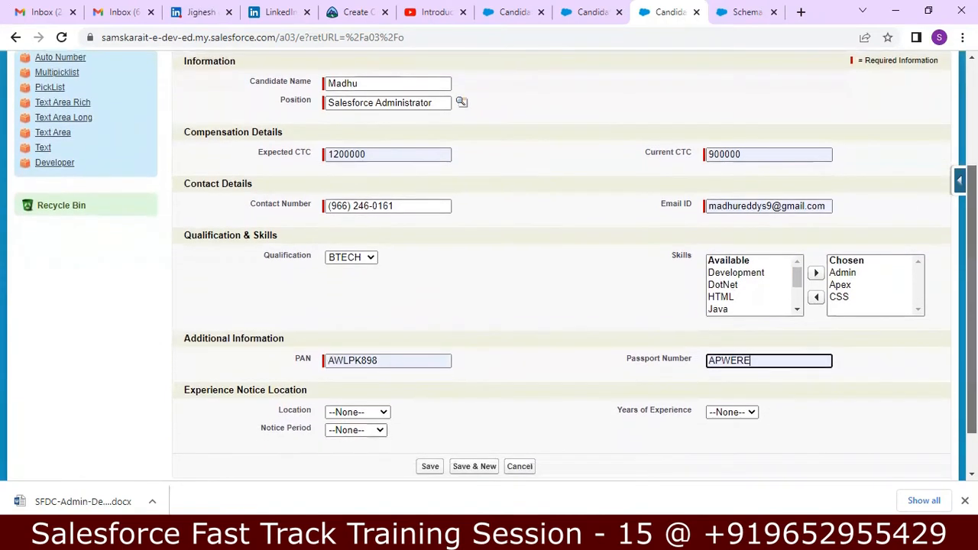
pyautogui.click(381, 413)
pyautogui.click(361, 439)
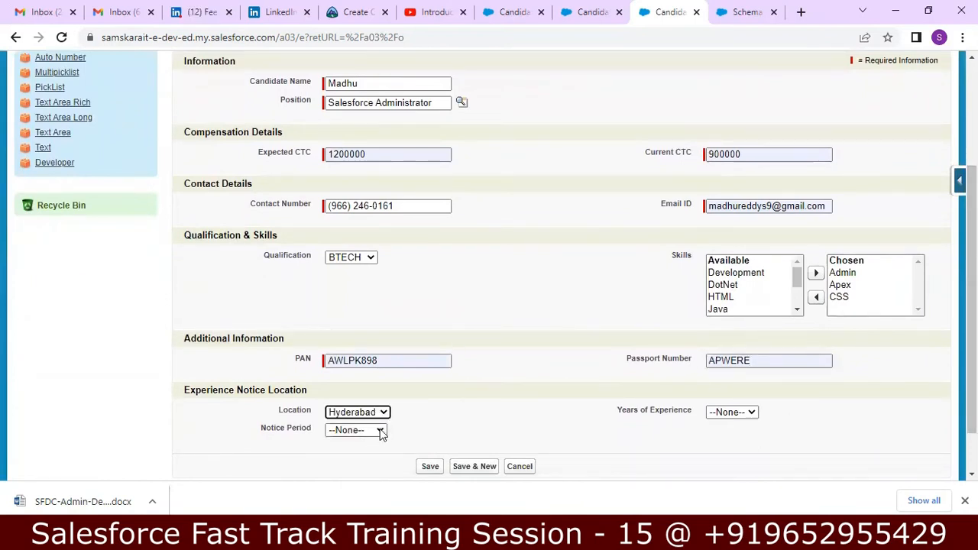
pyautogui.click(380, 430)
pyautogui.click(346, 478)
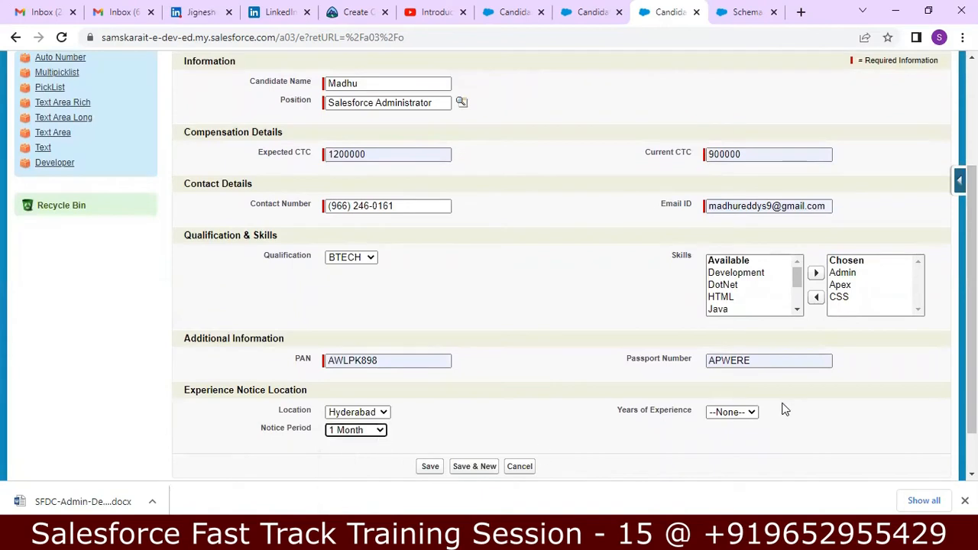
pyautogui.click(751, 413)
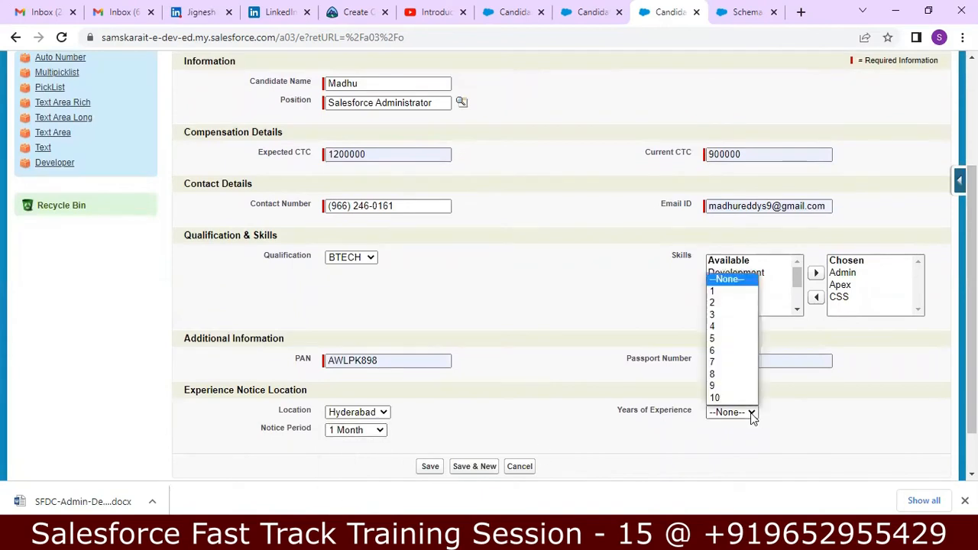
pyautogui.click(729, 366)
pyautogui.press('Return')
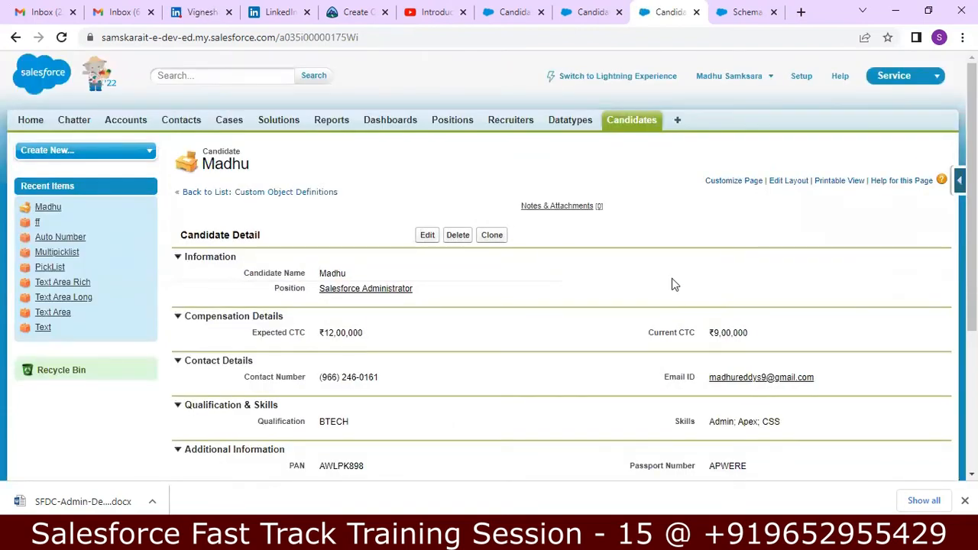
# Scroll the saved candidate's detail page to check Hyderabad, 7 years and 1 Month notice
pyautogui.scroll(-3, 562, 306)
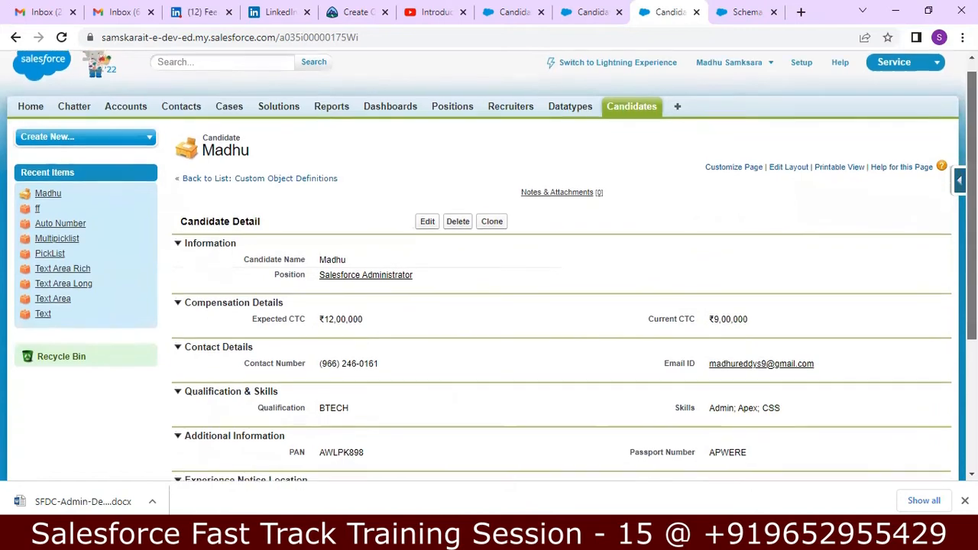
pyautogui.scroll(-1, 489, 267)
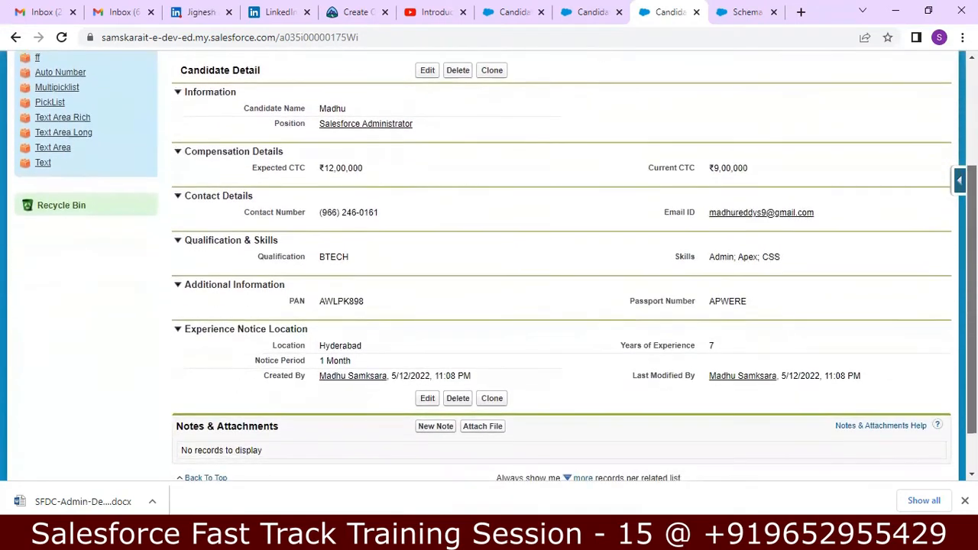
pyautogui.scroll(1, 489, 267)
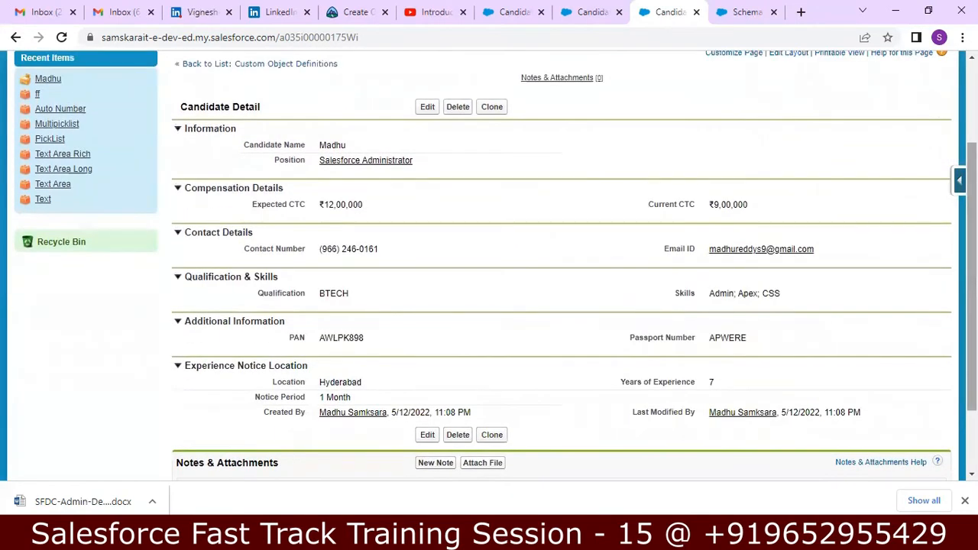
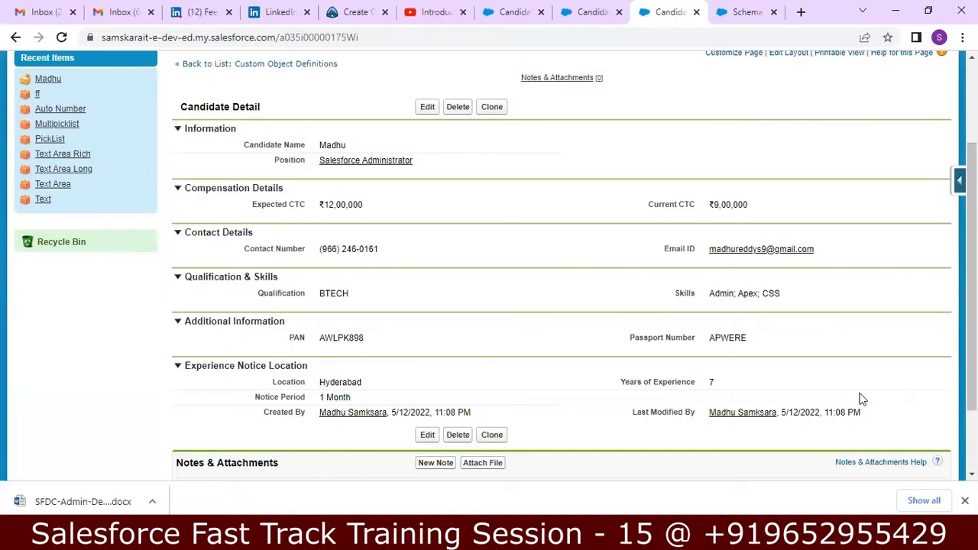
# In the Notepad++ notes, type a --- divider on the empty line between Solution 01 and Solution 02
pyautogui.moveTo(972, 183); pyautogui.dragTo(972, 102)
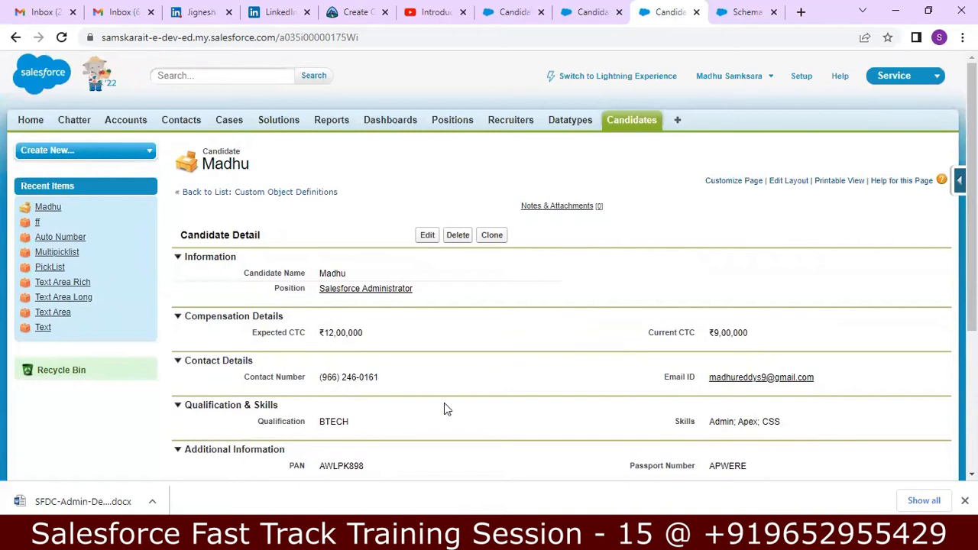
pyautogui.hotkey('alt', 'Tab')
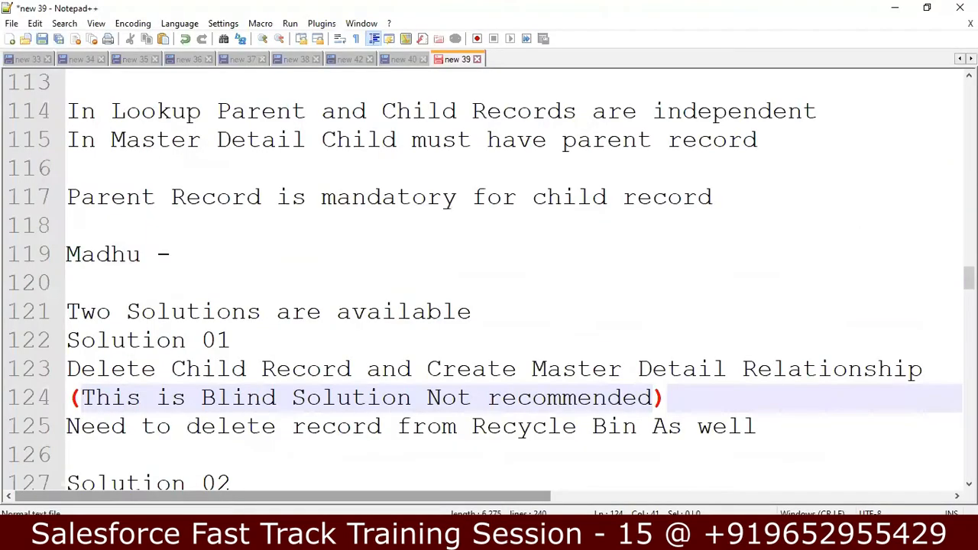
pyautogui.click(398, 286)
pyautogui.press('Left')
pyautogui.press('Left')
pyautogui.press('Left')
pyautogui.press('Left')
pyautogui.press('Left')
pyautogui.press('Left')
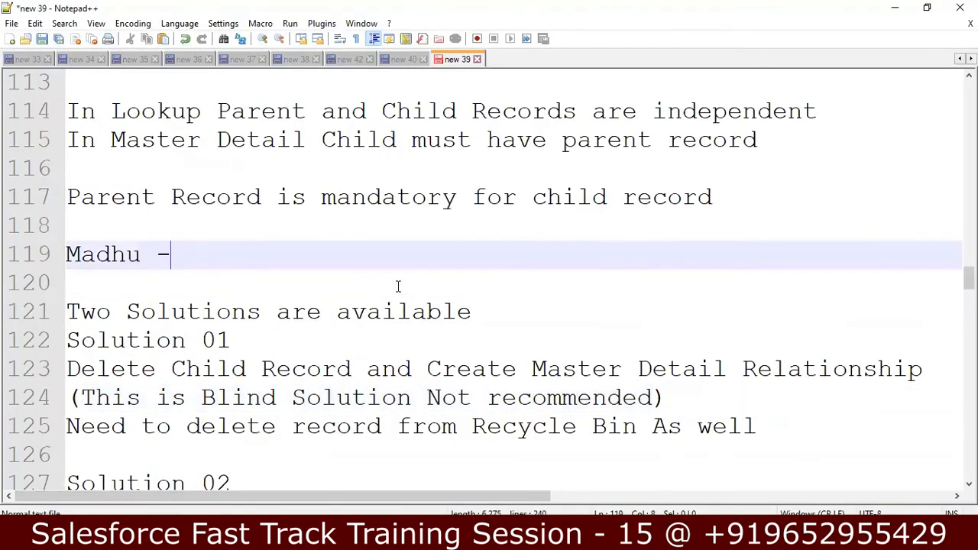
pyautogui.press('Down')
pyautogui.press('Down')
pyautogui.press('Down')
pyautogui.press('Down')
pyautogui.press('Down')
pyautogui.press('Down')
pyautogui.press('Down')
pyautogui.press('Down')
pyautogui.press('Down')
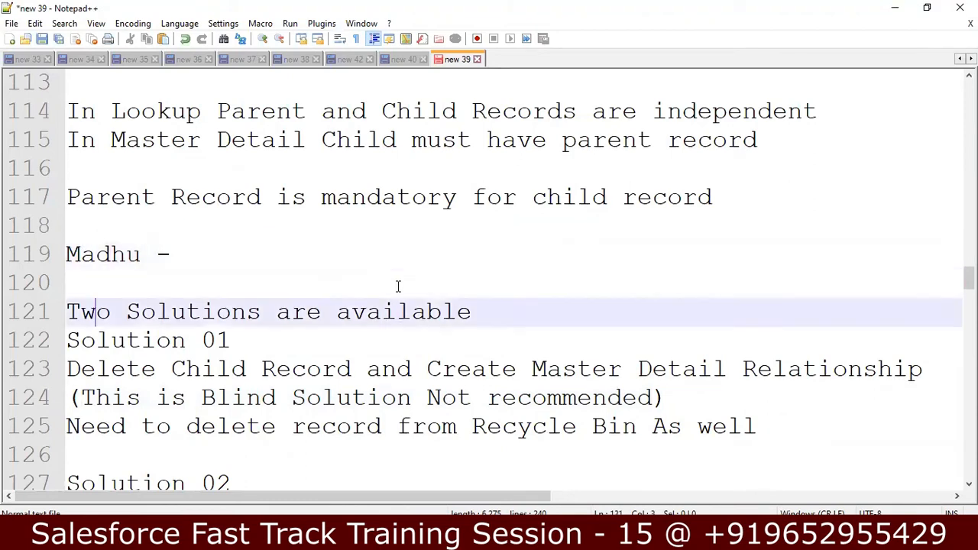
pyautogui.press('Down')
pyautogui.press('Down')
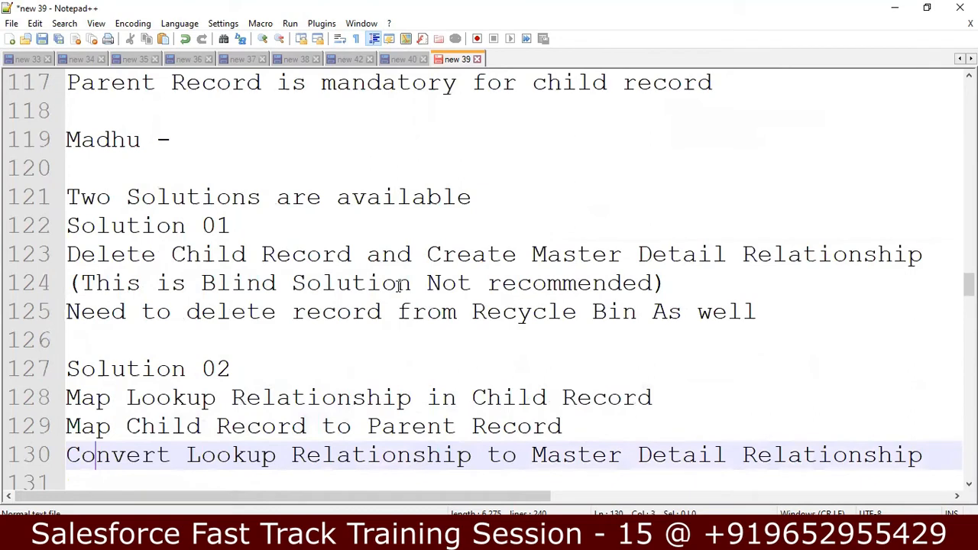
pyautogui.press('Down')
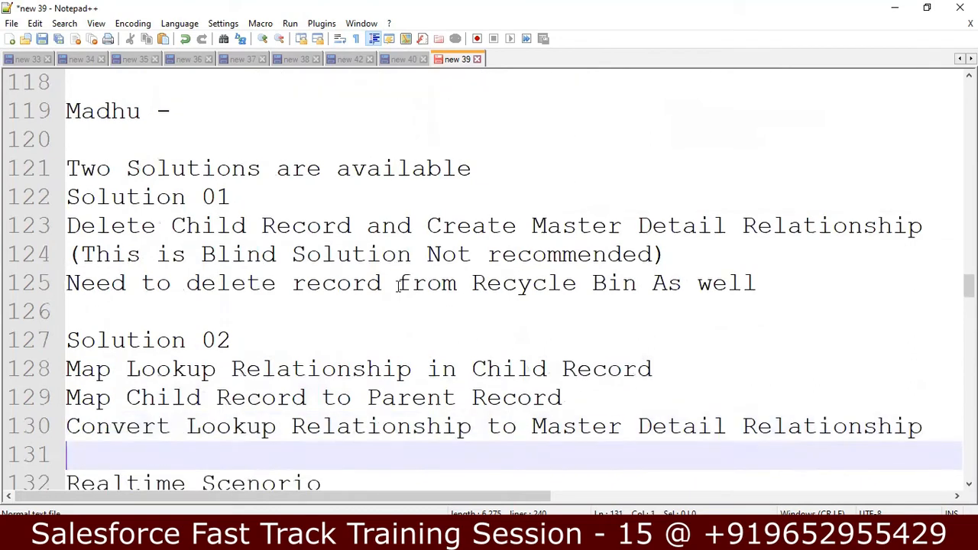
pyautogui.press('Up')
pyautogui.press('Up')
pyautogui.press('Up')
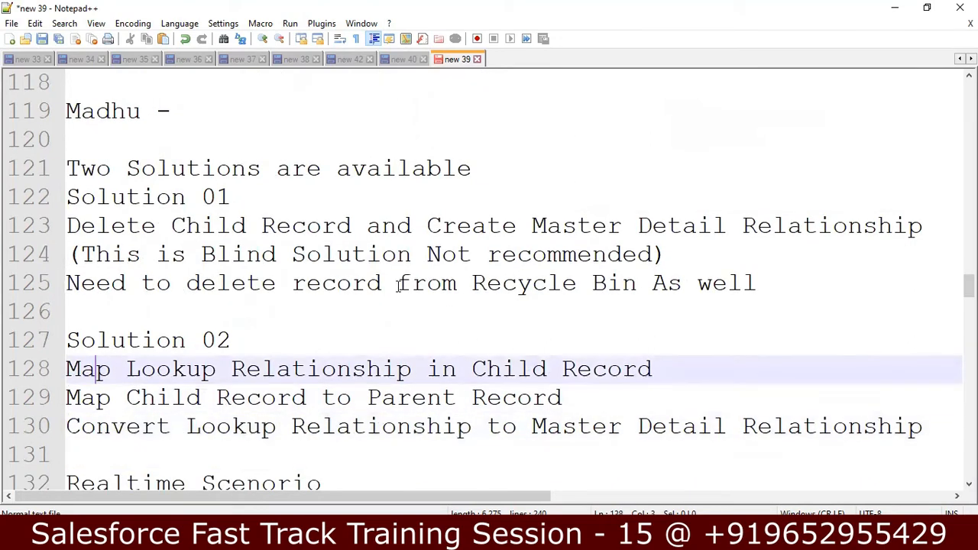
pyautogui.press('Left')
pyautogui.press('Up')
pyautogui.press('Up')
pyautogui.press('Up')
pyautogui.press('Down')
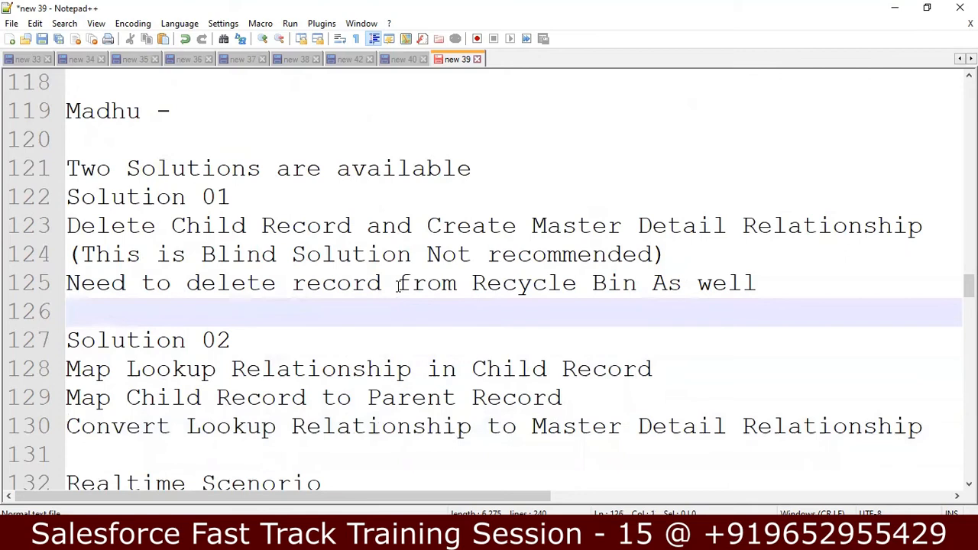
pyautogui.write('---')
# Move down through the Solution 02 steps and Realtime Scenario lines to empty line 137
pyautogui.press('Down')
pyautogui.press('Down')
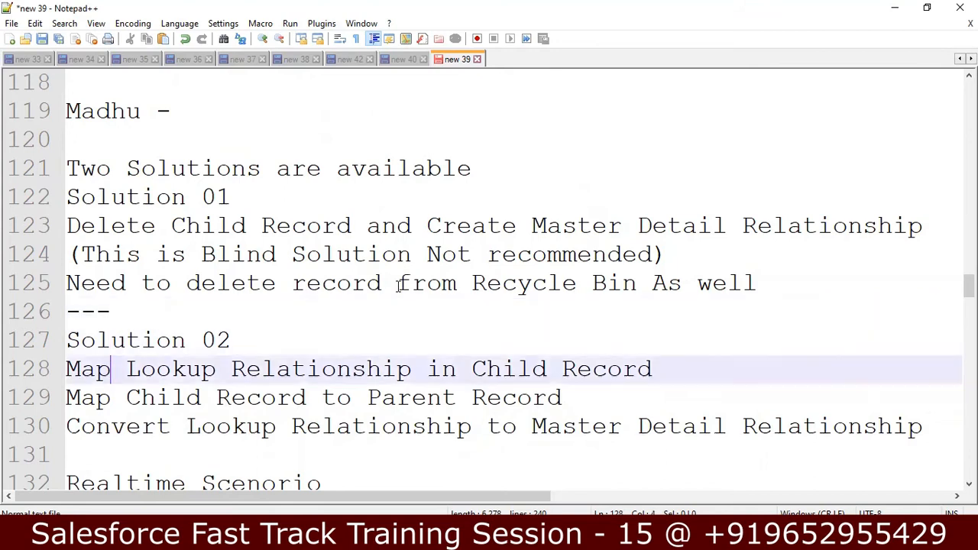
pyautogui.press('Down')
pyautogui.press('Up')
pyautogui.press('Down')
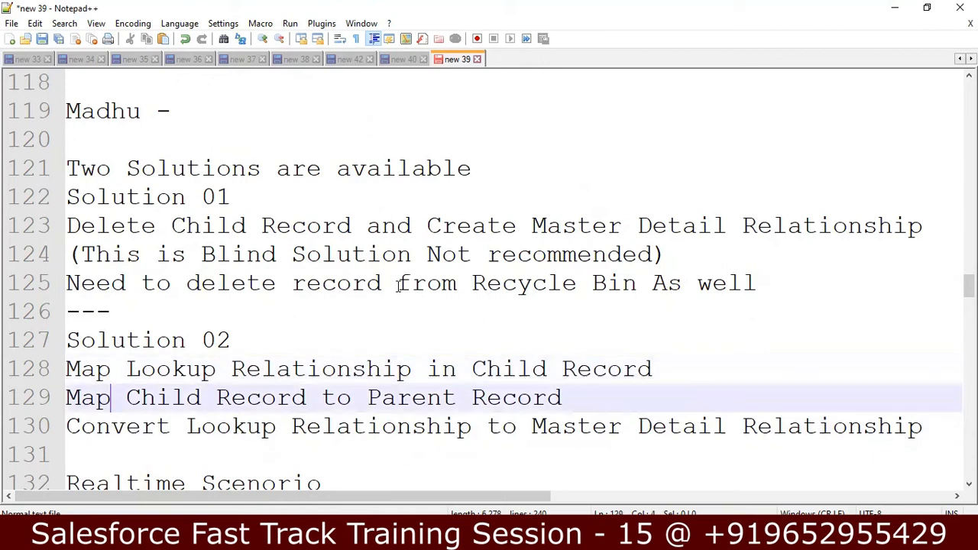
pyautogui.press('Down')
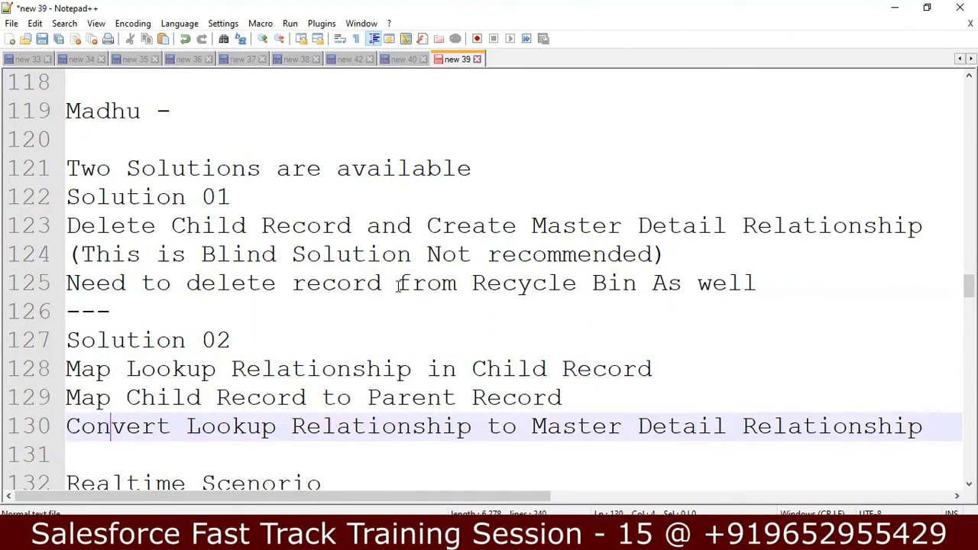
pyautogui.press('Down')
pyautogui.press('Down')
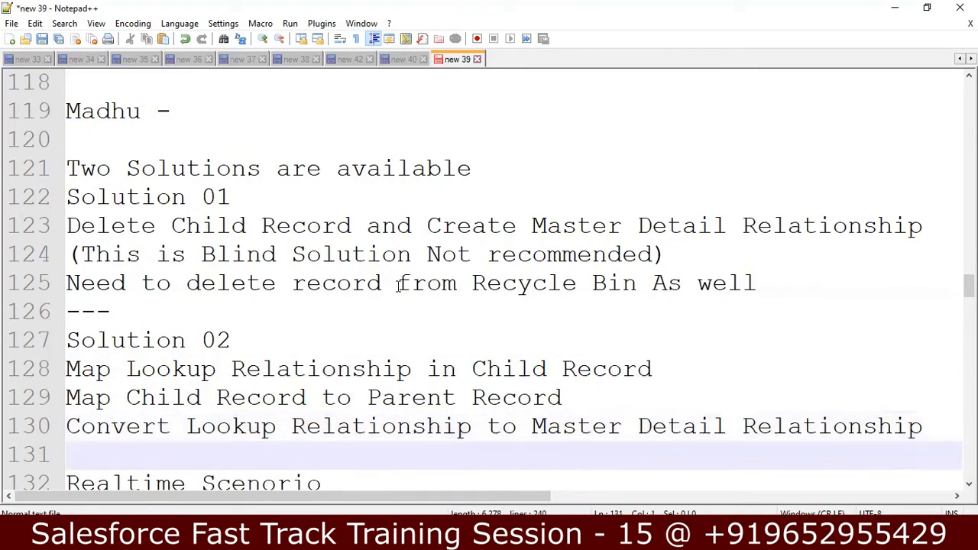
pyautogui.press('Down')
pyautogui.press('Down')
pyautogui.press('Down')
pyautogui.press('Down')
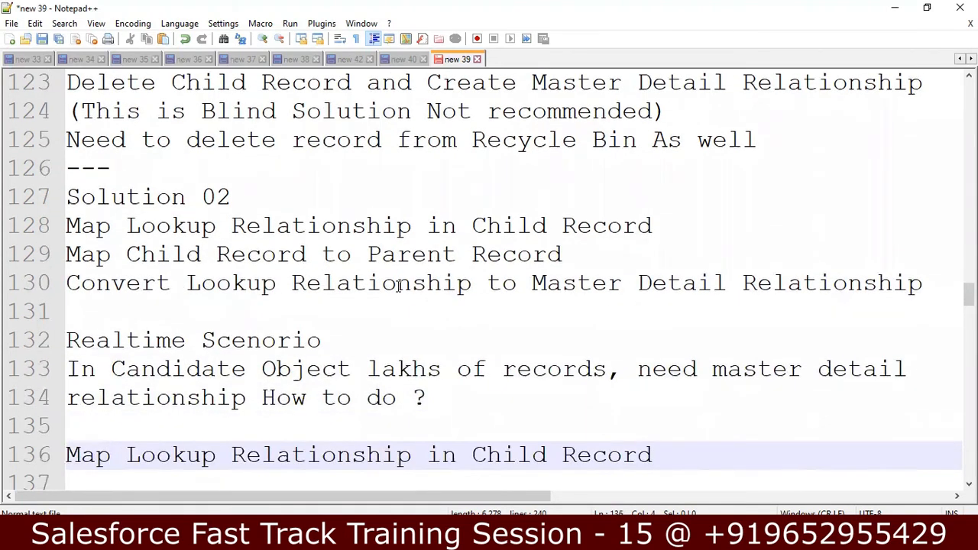
pyautogui.press('Down')
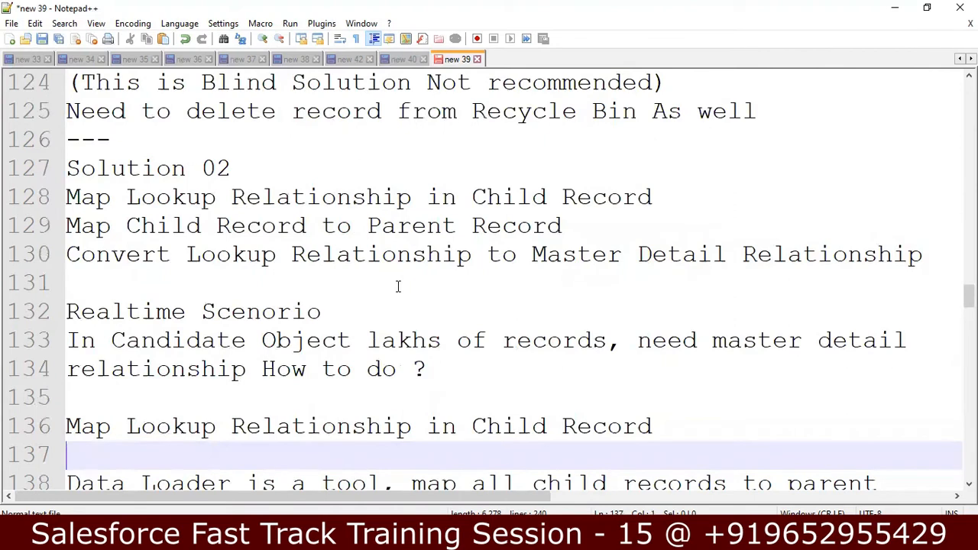
# Insert a blank line after the note ending 'map all child records to parent with the tool'
pyautogui.scroll(-2, 398, 287)
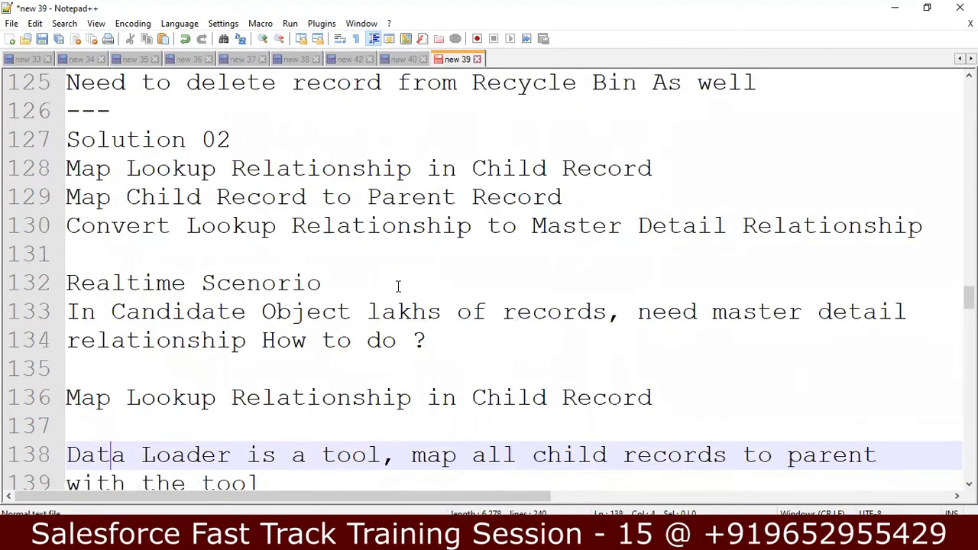
pyautogui.press('Up')
pyautogui.press('Right')
pyautogui.press('Right')
pyautogui.press('Right')
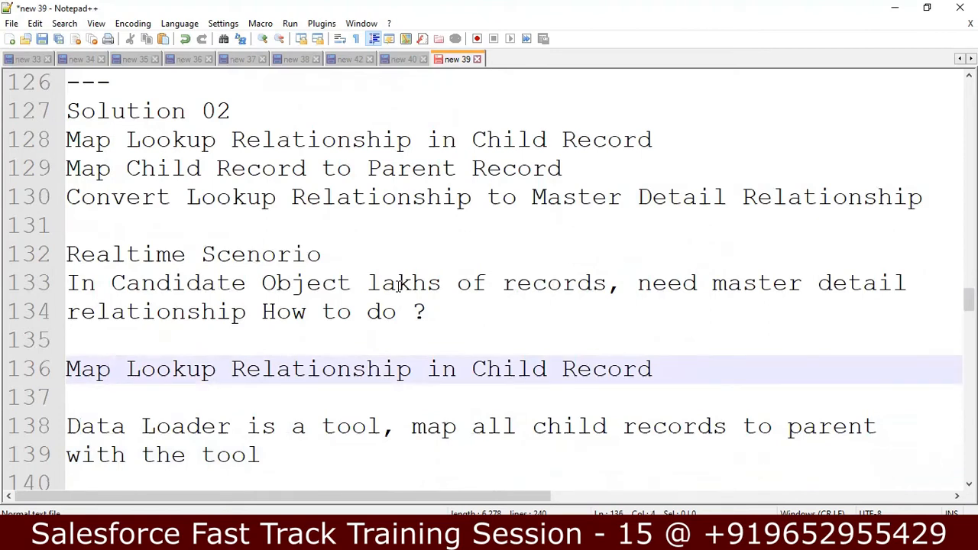
pyautogui.press('Down')
pyautogui.press('Down')
pyautogui.press('Down')
pyautogui.press('Down')
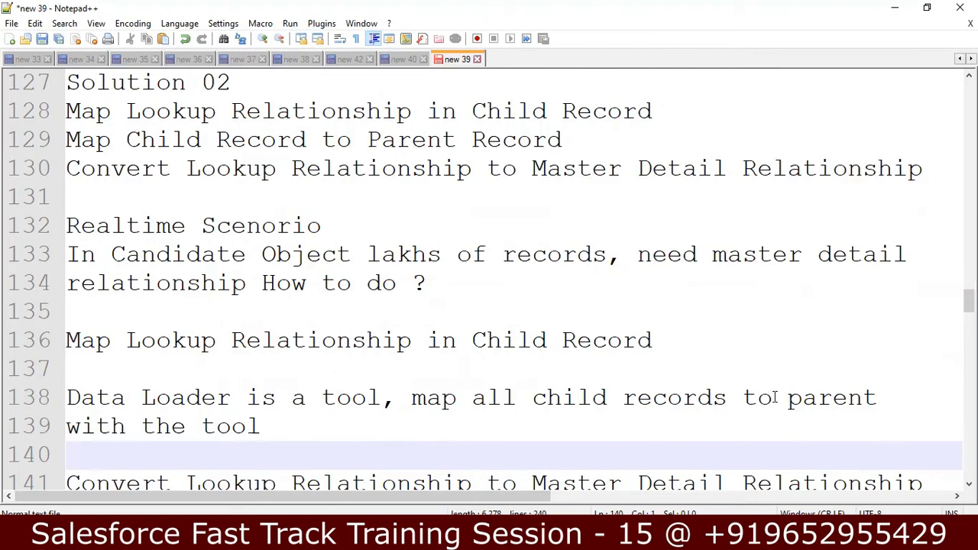
pyautogui.scroll(-2, 489, 283)
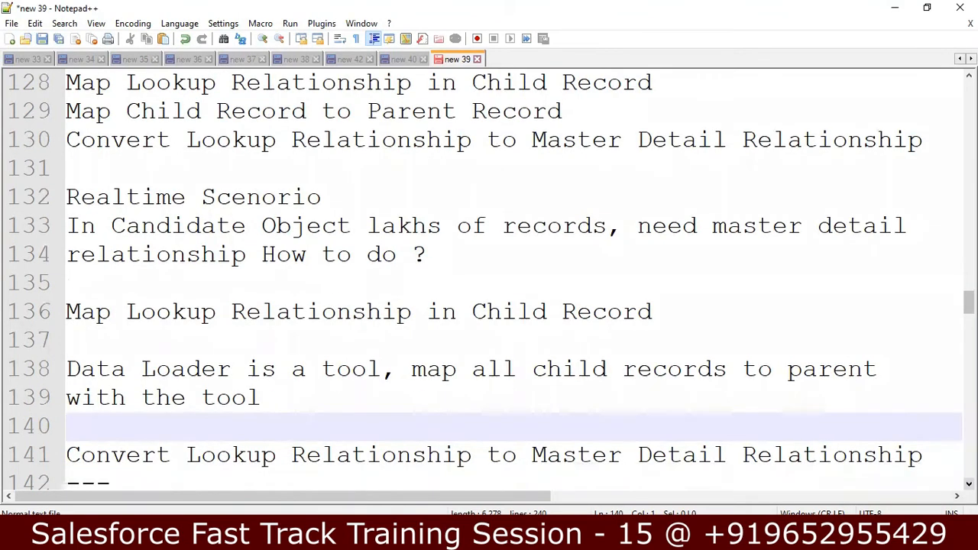
pyautogui.scroll(-1, 489, 283)
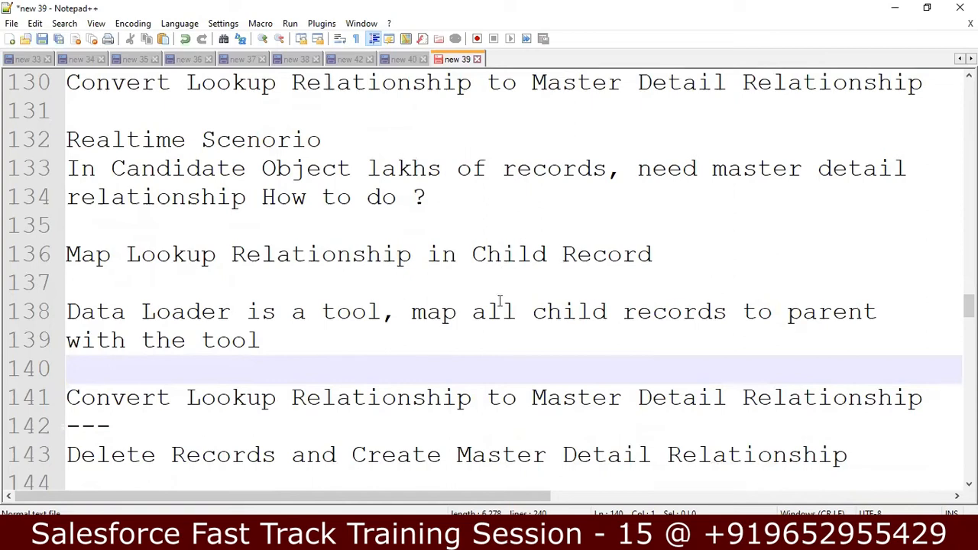
pyautogui.click(362, 345)
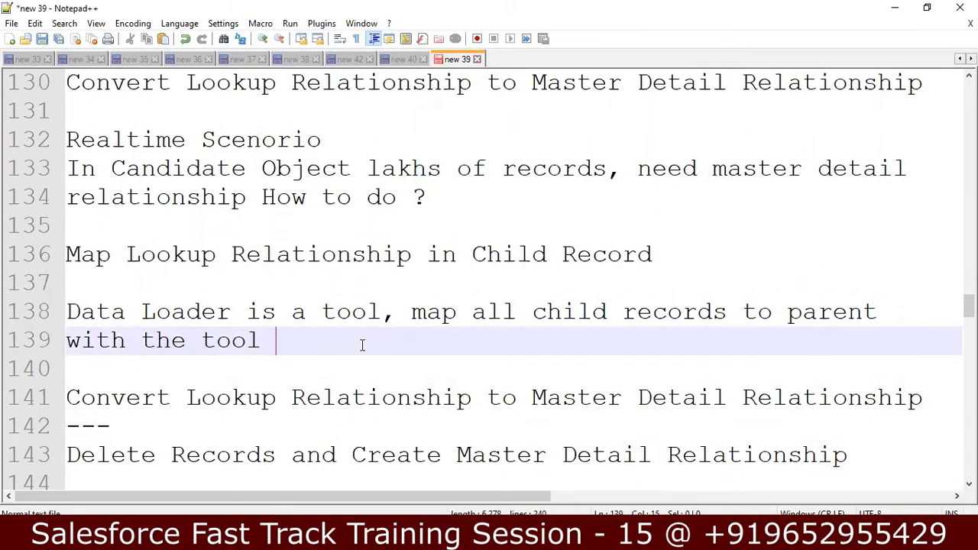
pyautogui.press('Return')
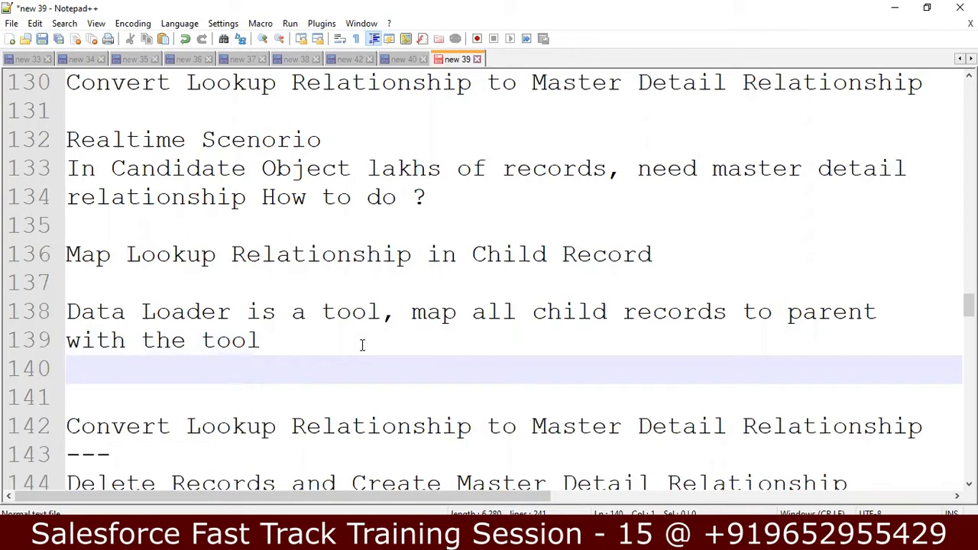
# Type the names Madhu, Akhil, Sravan, Veena and Venkatesh on separate lines
pyautogui.write('Madhu')
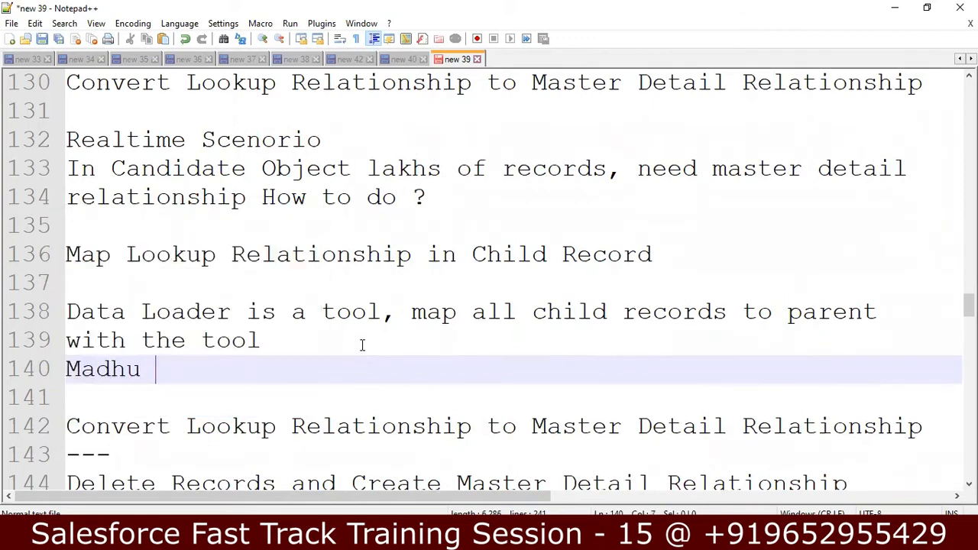
pyautogui.press('Return')
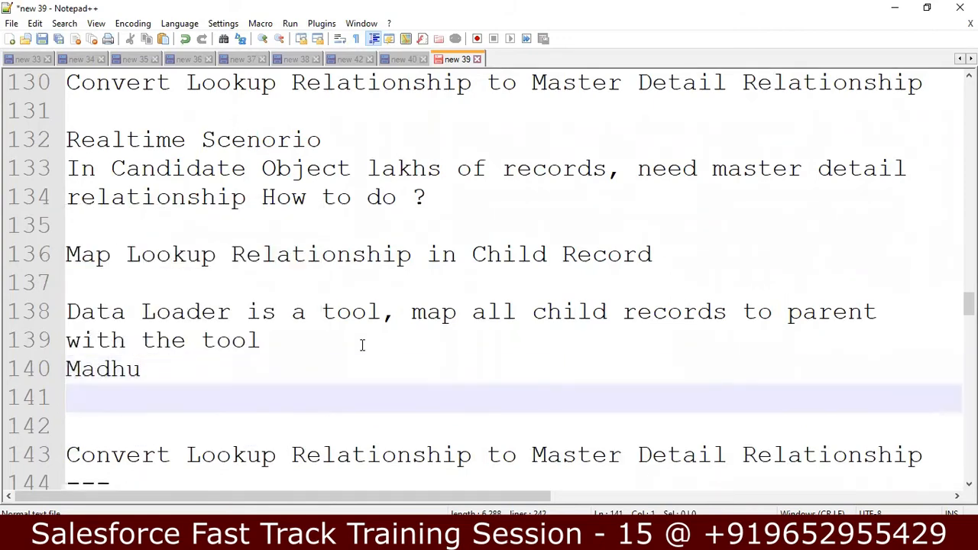
pyautogui.write('Akhil')
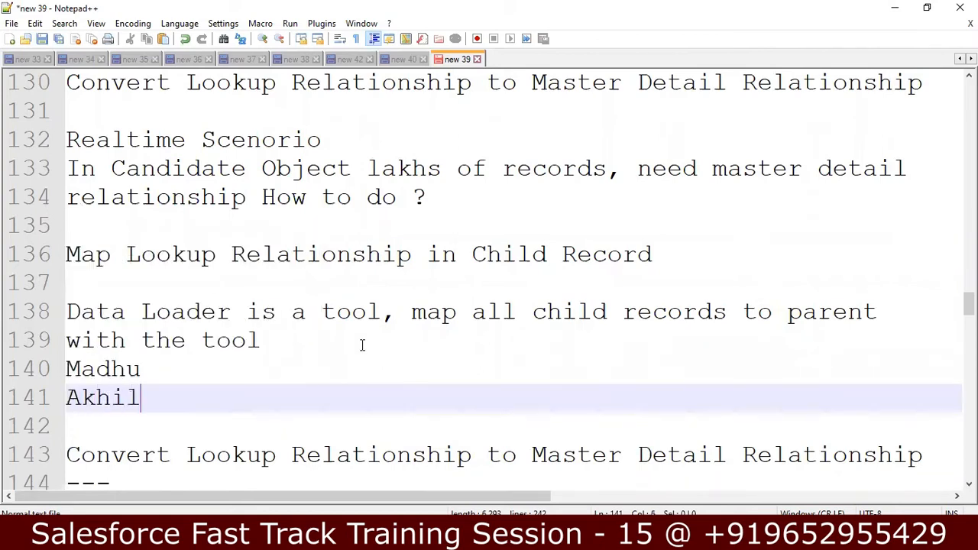
pyautogui.press('Return')
pyautogui.write('Sravan')
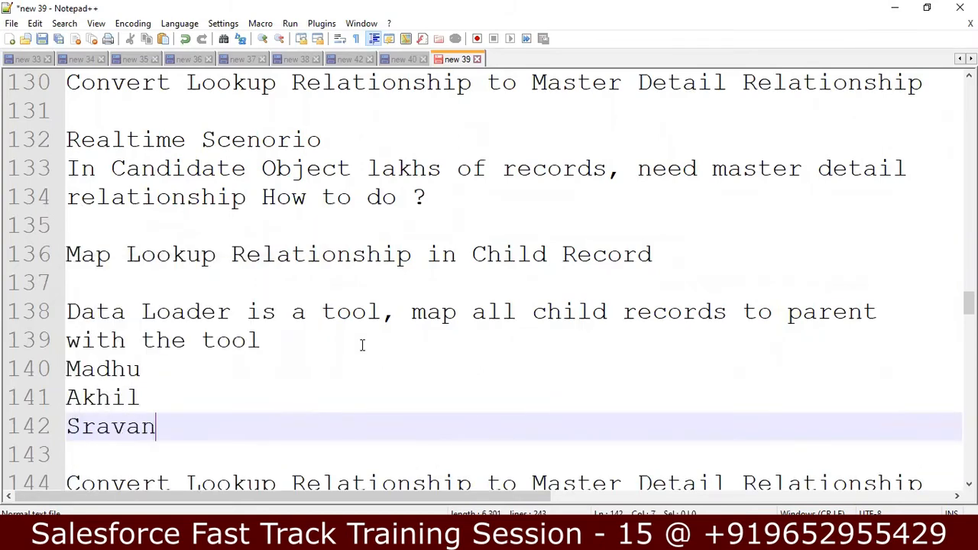
pyautogui.press('Return')
pyautogui.write('Veena')
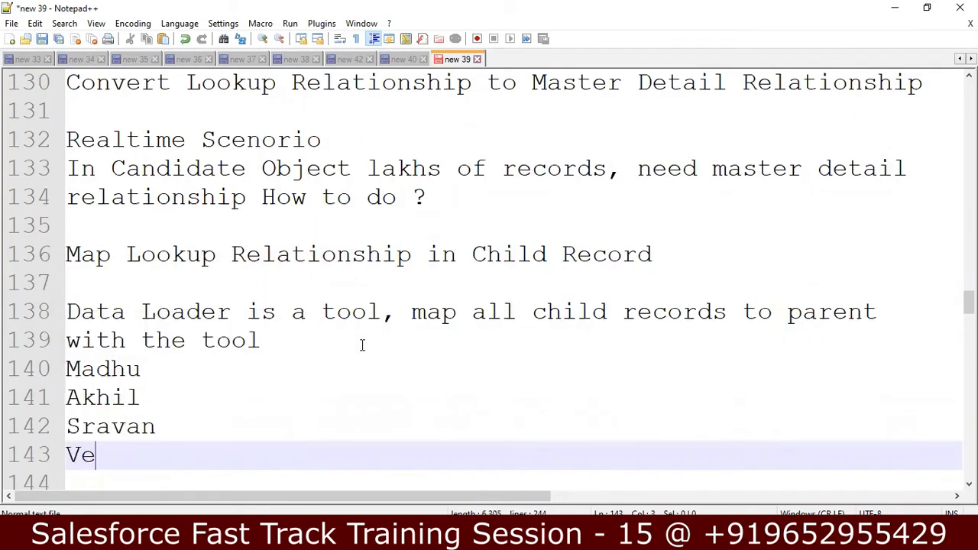
pyautogui.press('Return')
pyautogui.write('Venkatesh')
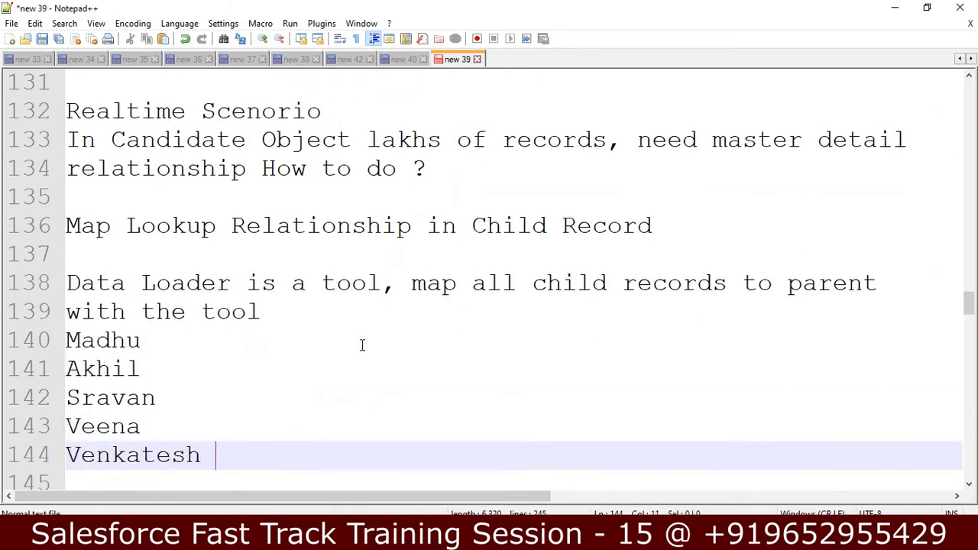
# Add a blank line above the names and type 'No Parent Records' there
pyautogui.press('Up')
pyautogui.press('Up')
pyautogui.press('Up')
pyautogui.press('Up')
pyautogui.press('Up')
pyautogui.press('Right')
pyautogui.press('Right')
pyautogui.press('Right')
pyautogui.press('Return')
pyautogui.press('Down')
pyautogui.press('Down')
pyautogui.press('Down')
pyautogui.press('Down')
pyautogui.press('Down')
pyautogui.press('Up')
pyautogui.press('Up')
pyautogui.press('Up')
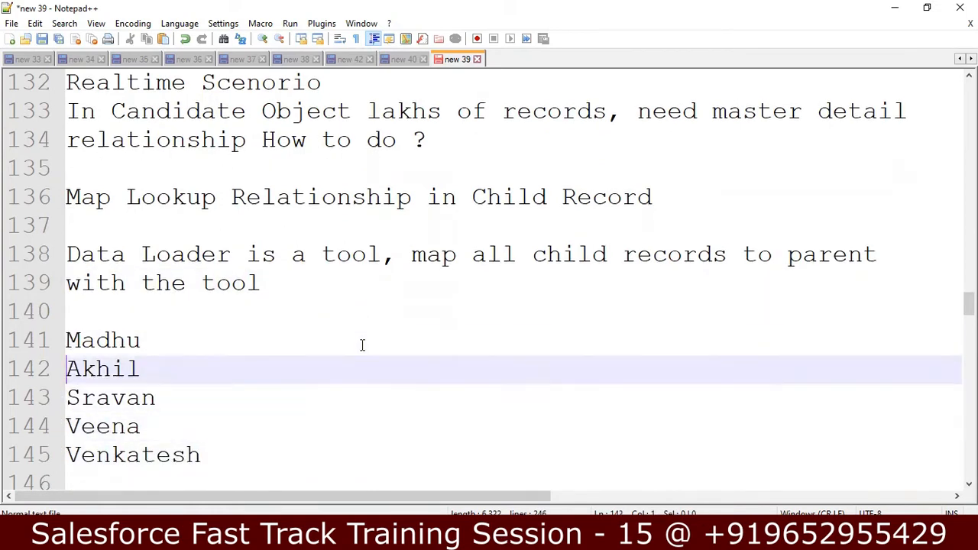
pyautogui.press('Up')
pyautogui.press('Right')
pyautogui.press('Right')
pyautogui.press('Right')
pyautogui.press('Right')
pyautogui.press('Right')
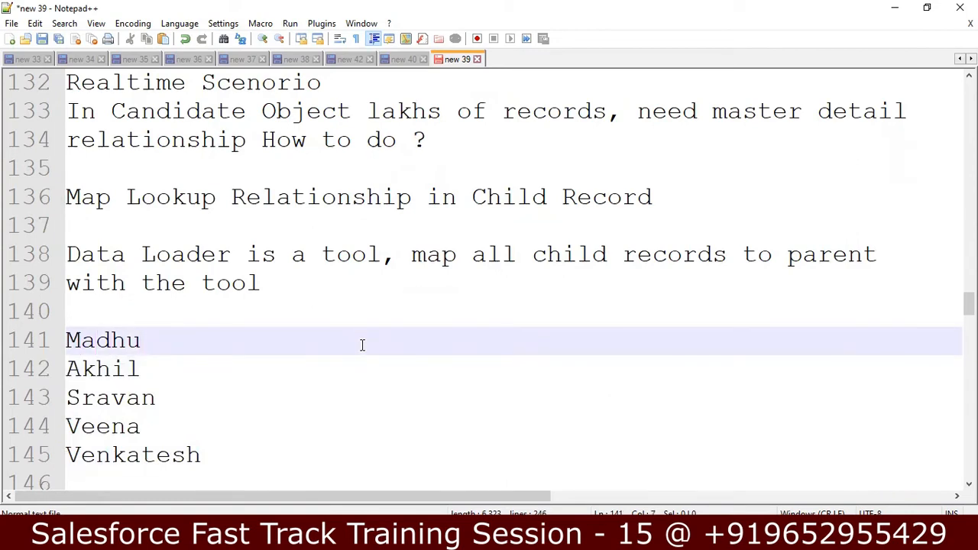
pyautogui.press('BackSpace')
pyautogui.press('Up')
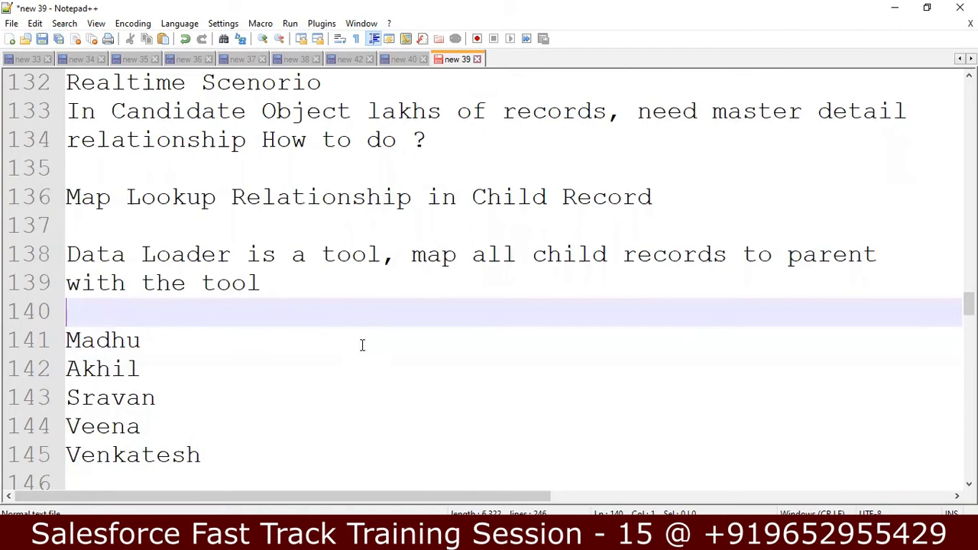
pyautogui.write('No Parent ')
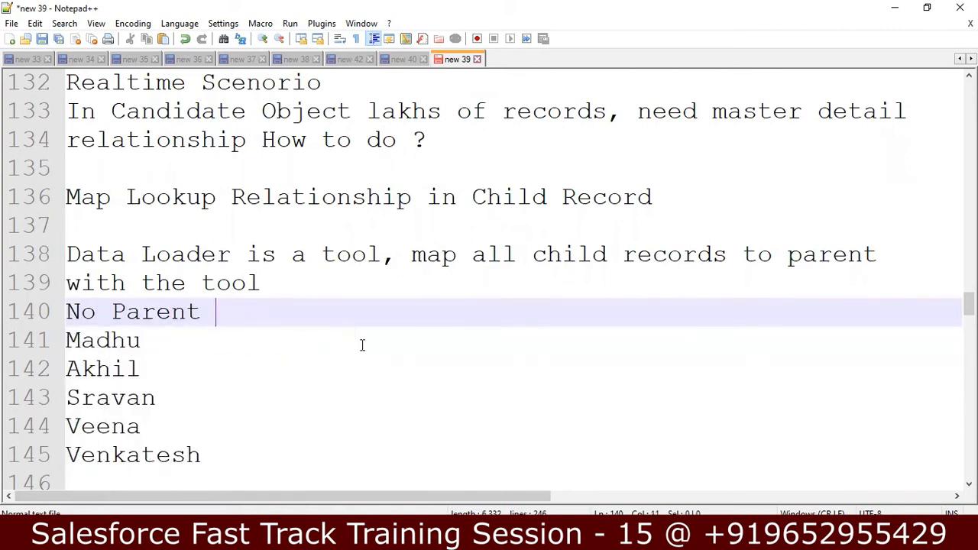
pyautogui.write('Record')
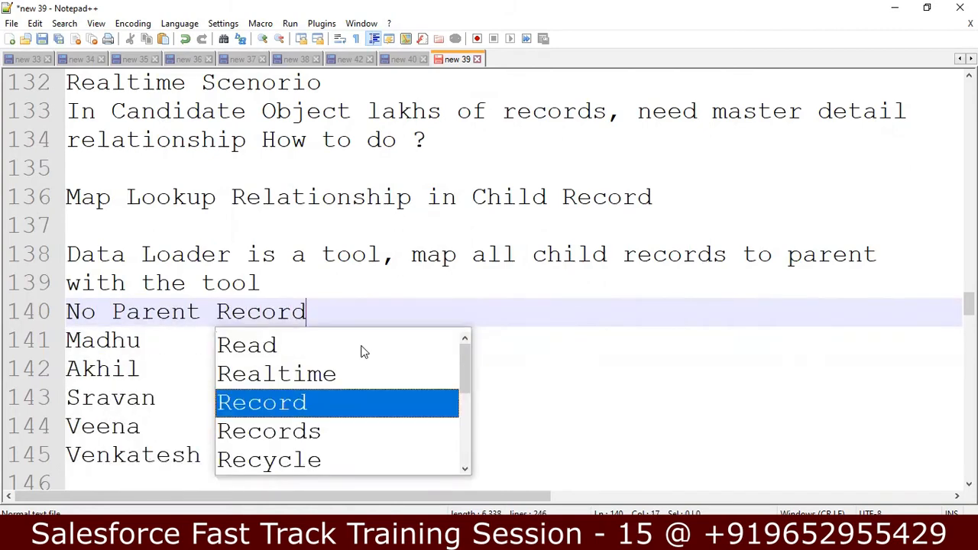
pyautogui.write('s')
pyautogui.press('Home')
pyautogui.press('Return')
pyautogui.press('Up')
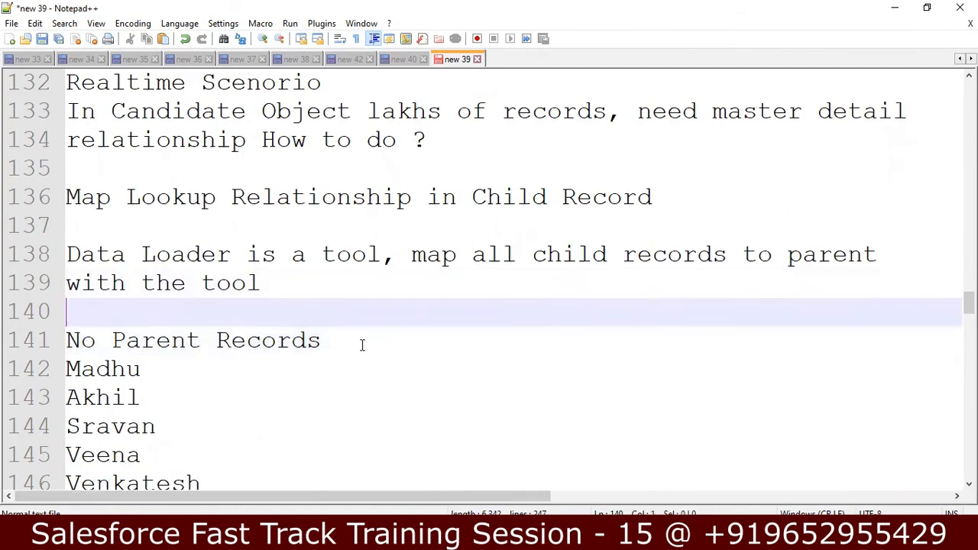
pyautogui.press('Down')
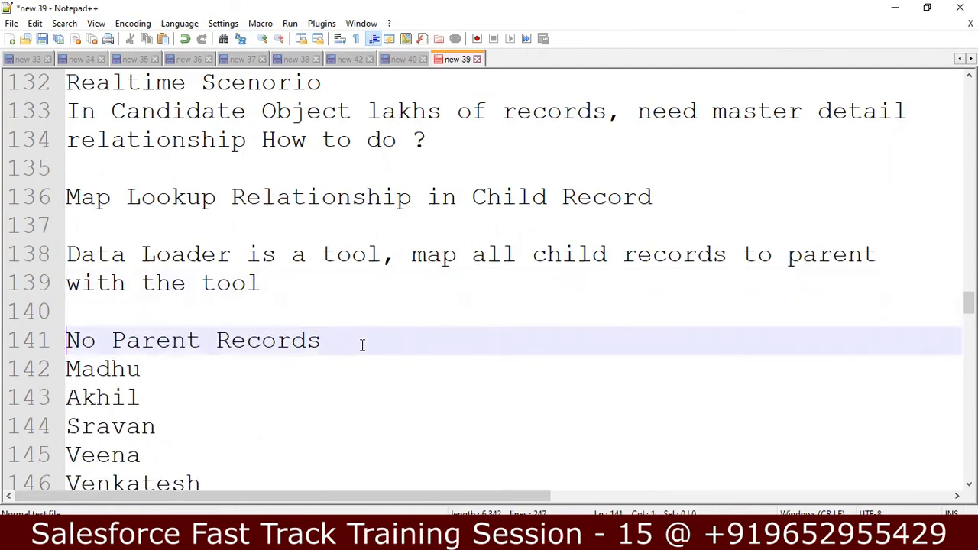
# Make line 141 read 'Child Records are stored in Object without Parent Records'
pyautogui.write('Child ')
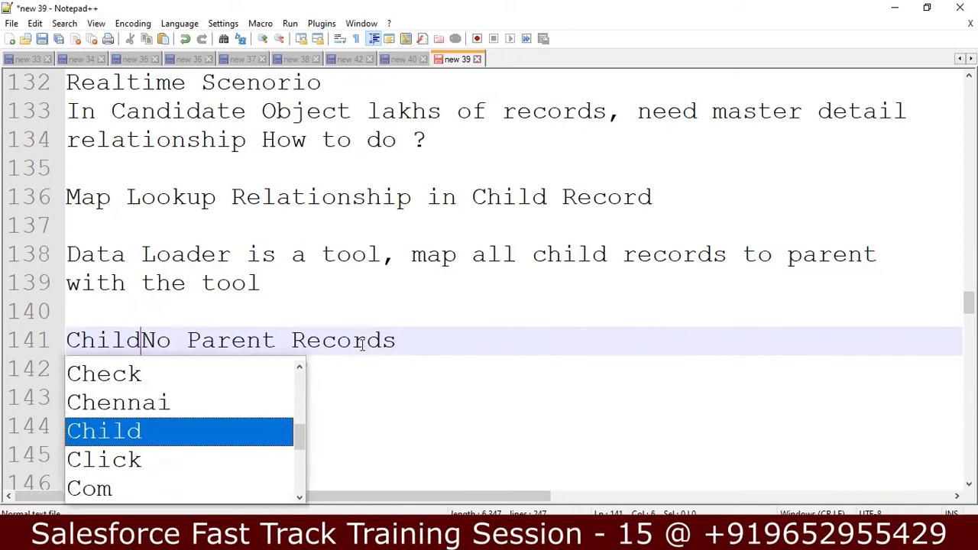
pyautogui.write('Records')
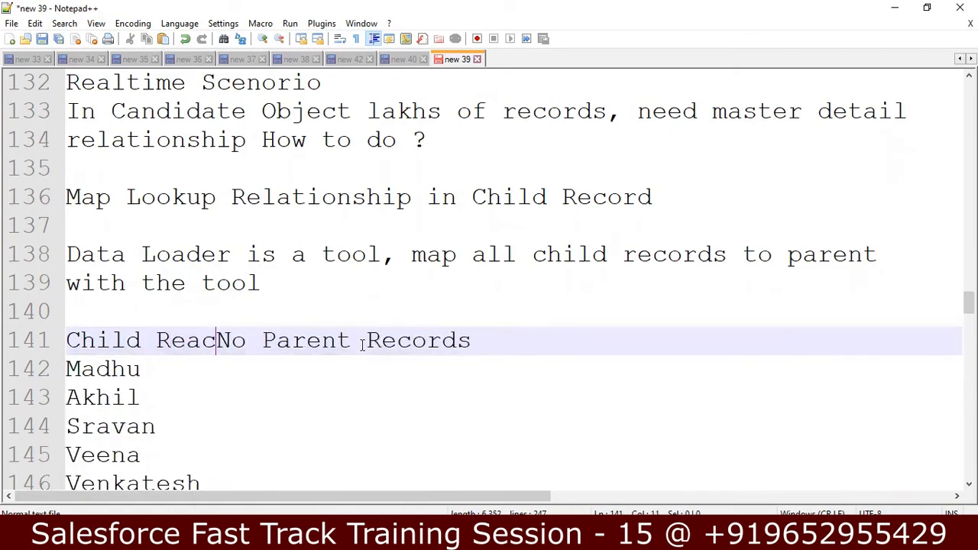
pyautogui.write(' are sto')
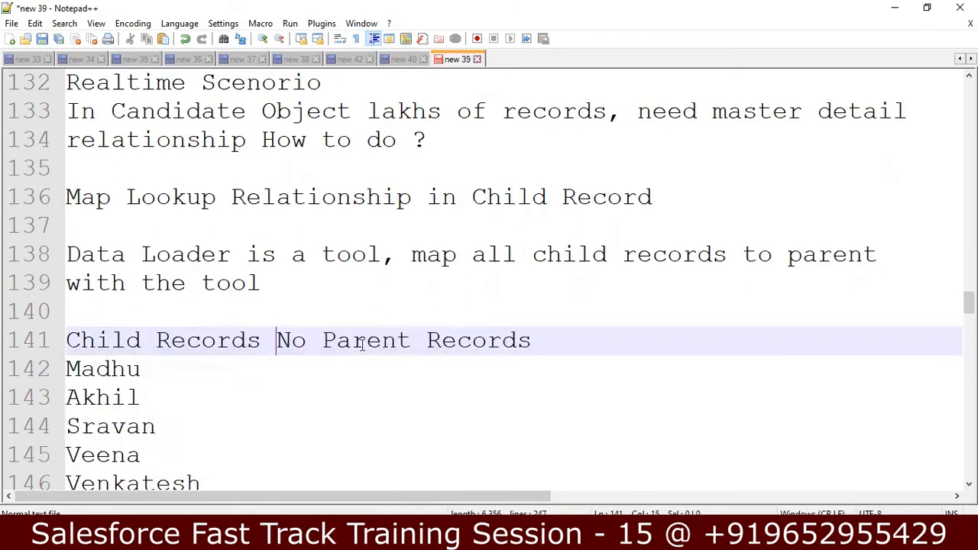
pyautogui.write('re str')
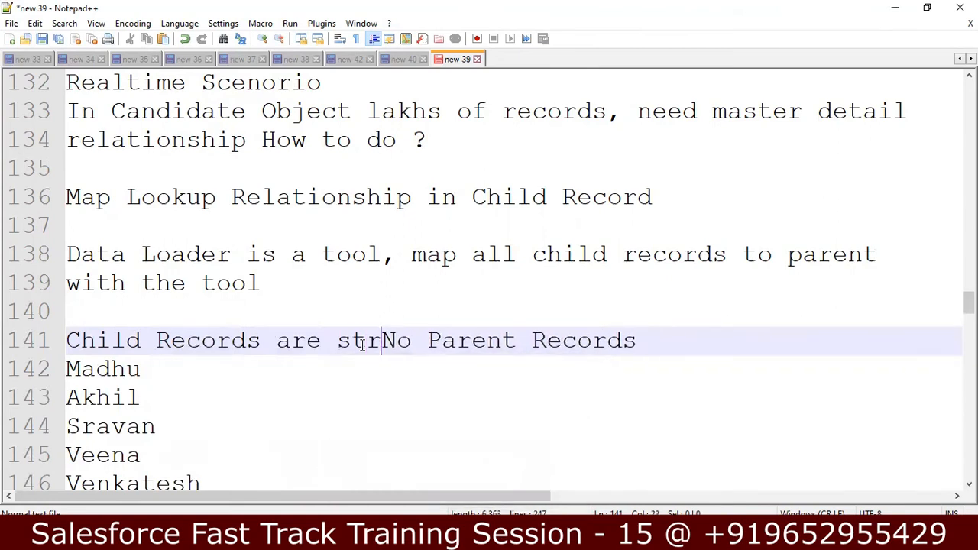
pyautogui.press('BackSpace')
pyautogui.write('ored')
pyautogui.write('Object w')
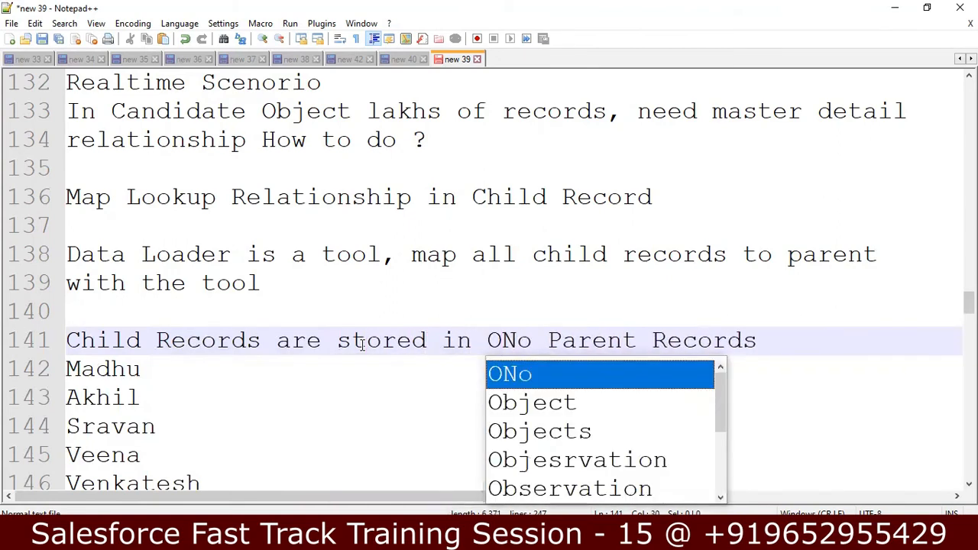
pyautogui.write('ithout')
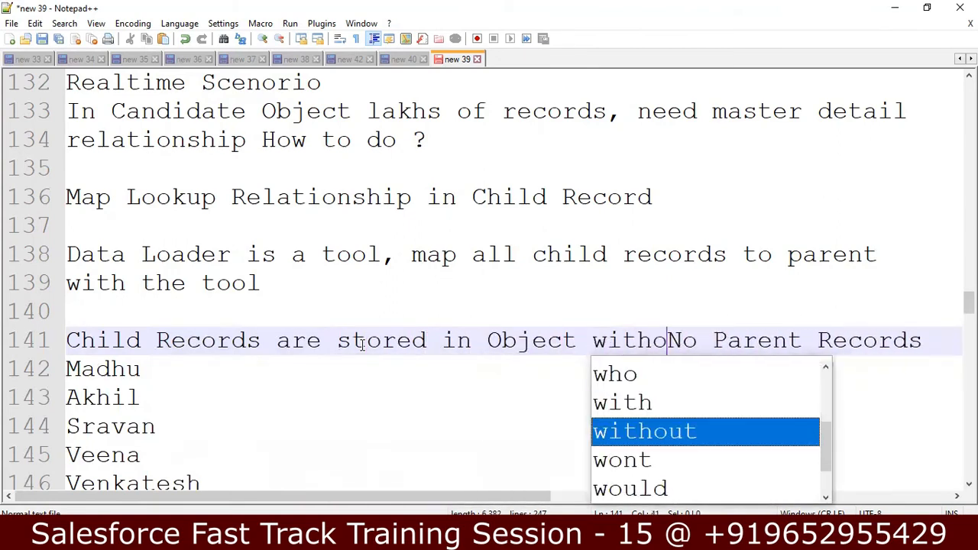
pyautogui.press('Delete')
pyautogui.press('Delete')
pyautogui.press('Delete')
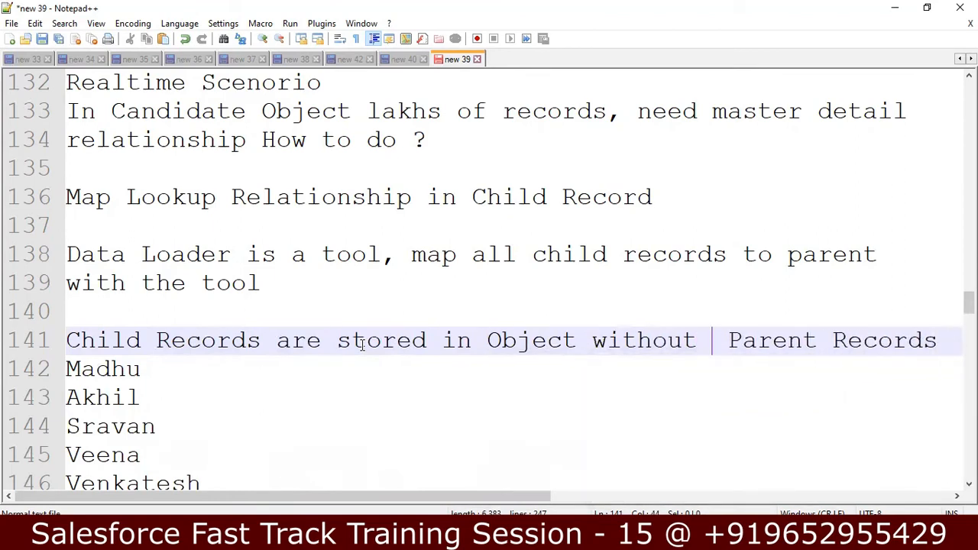
pyautogui.press('Right')
pyautogui.press('Right')
pyautogui.press('Right')
pyautogui.press('Right')
pyautogui.press('Right')
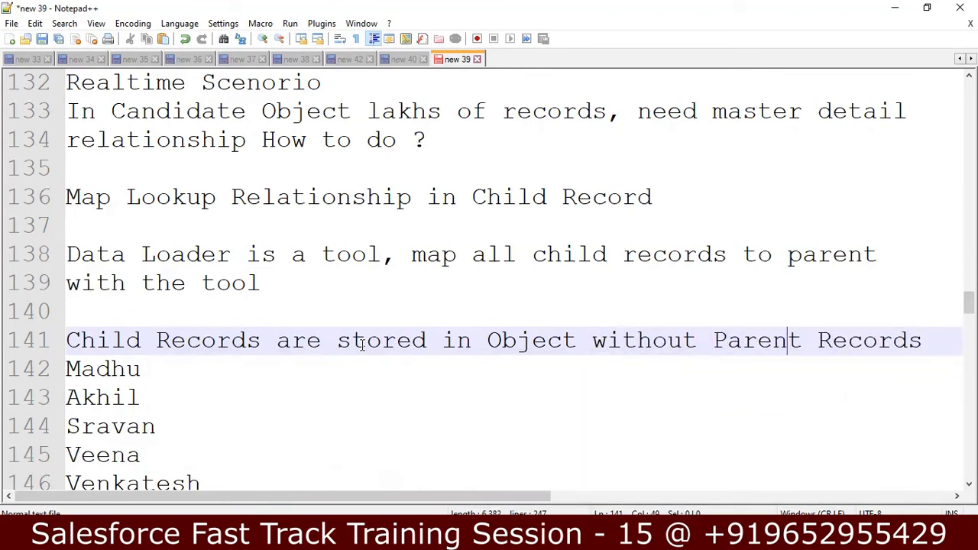
pyautogui.press('Down')
pyautogui.press('Down')
pyautogui.press('Down')
pyautogui.press('Down')
pyautogui.press('Down')
# Add the line 'Create Master Detail Relationship for Object' after Venkatesh
pyautogui.press('Return')
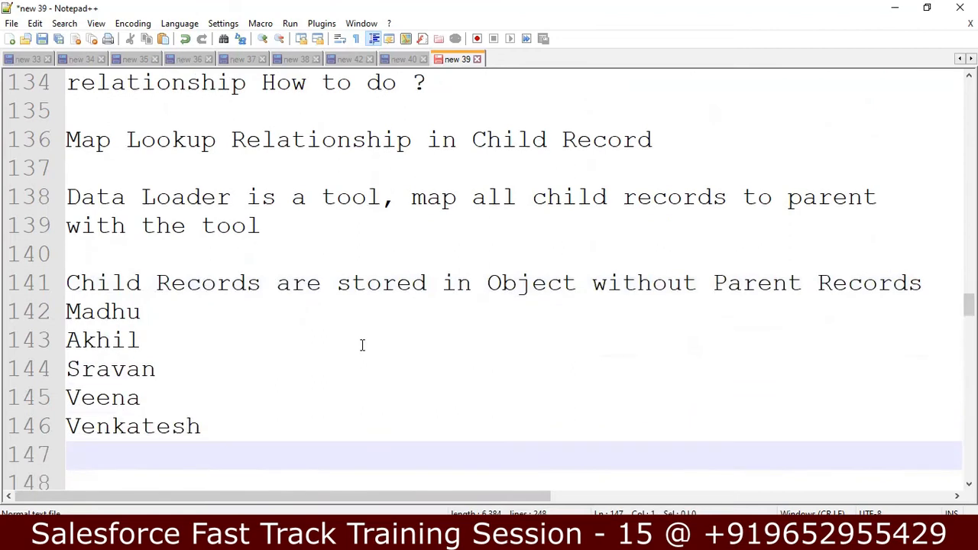
pyautogui.write('Create ')
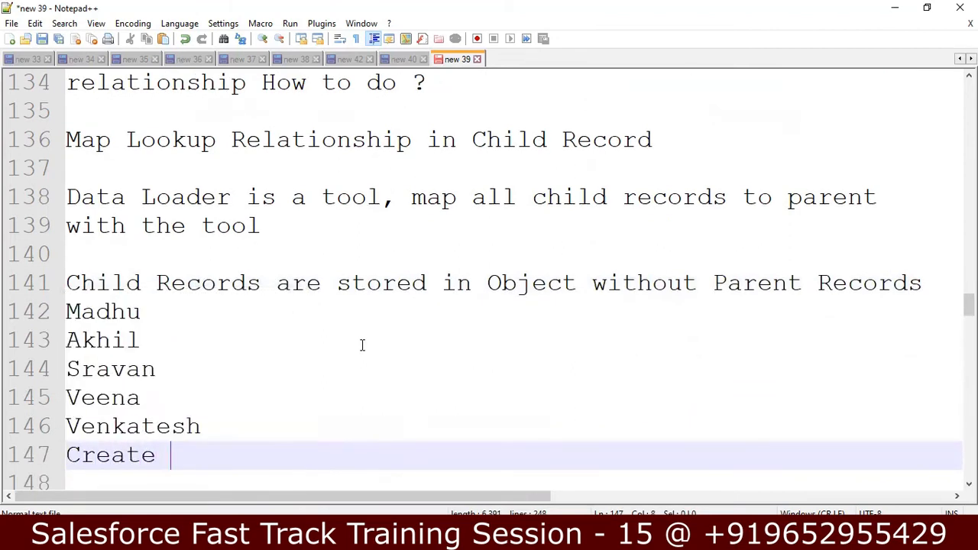
pyautogui.write('Mast')
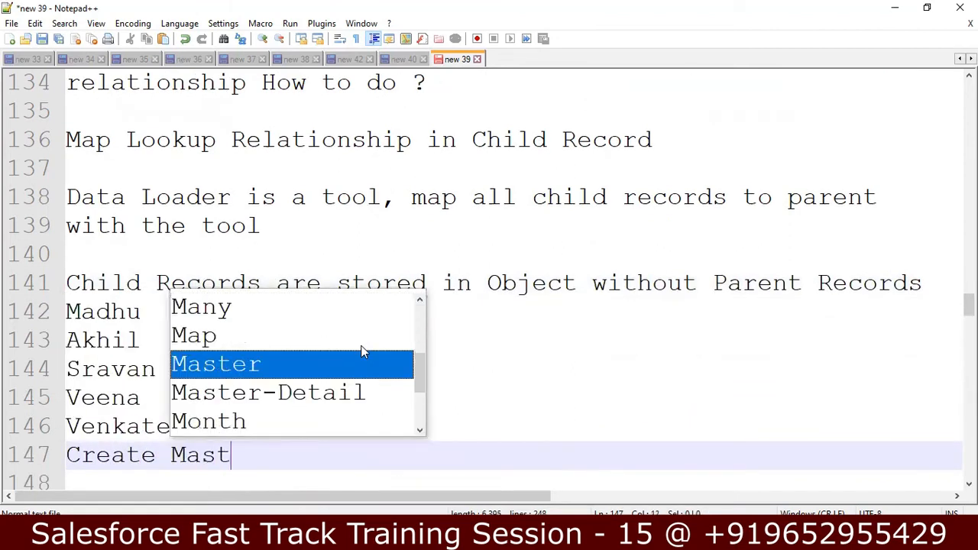
pyautogui.write('er Detail Rela')
pyautogui.press('Return')
pyautogui.write('for ')
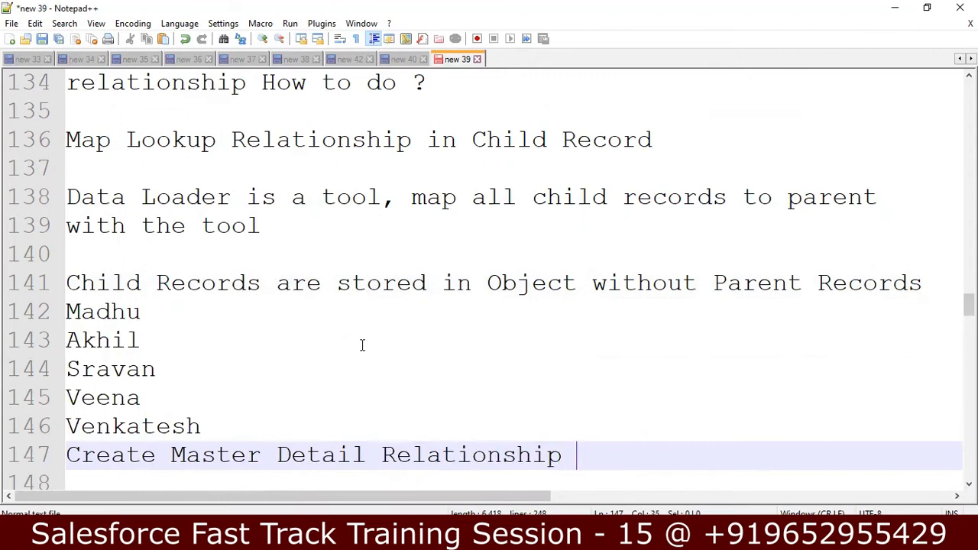
pyautogui.write('Object')
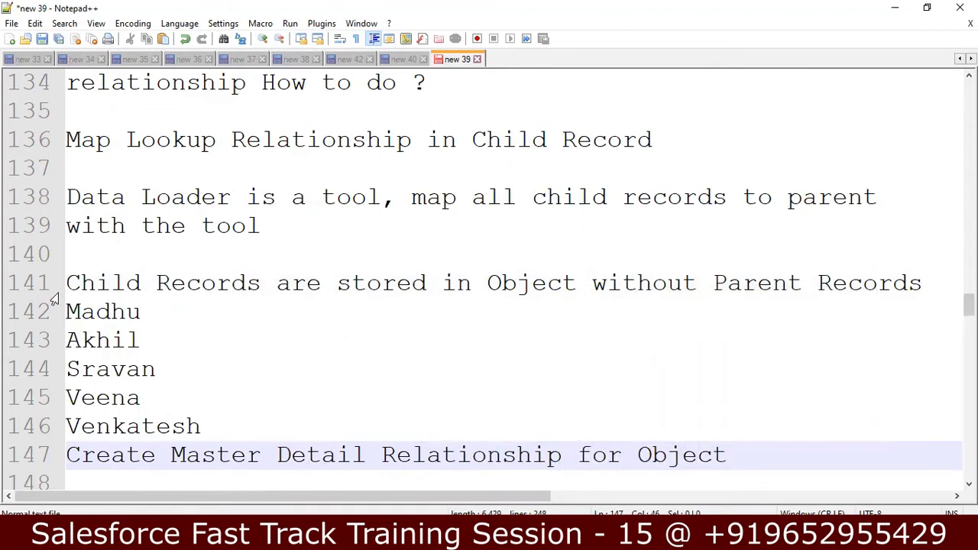
# Insert 'Candiate' as a heading line above Madhu
pyautogui.click(73, 311)
pyautogui.press('Return')
pyautogui.click(72, 311)
pyautogui.write('Cadndi')
pyautogui.press('BackSpace')
pyautogui.press('BackSpace')
pyautogui.press('BackSpace')
pyautogui.press('BackSpace')
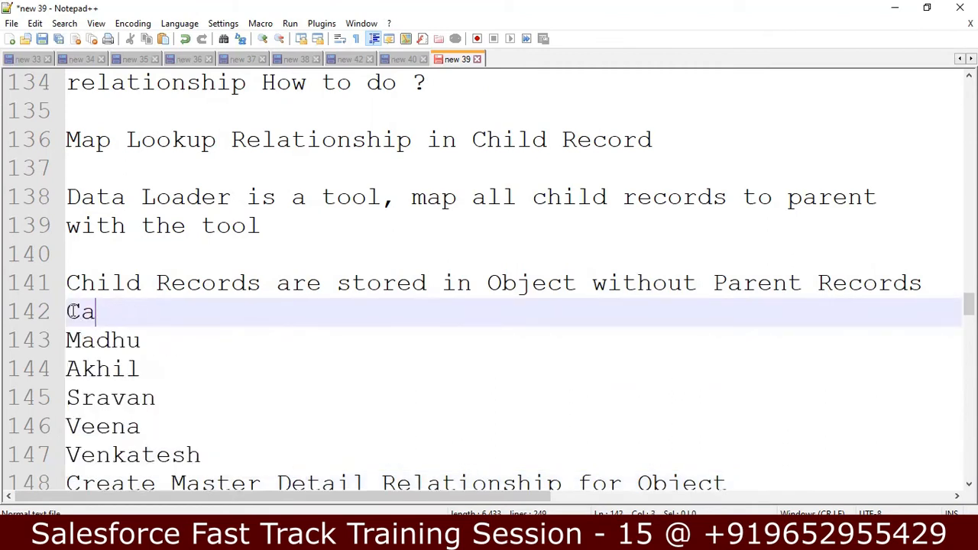
pyautogui.write('ndi')
pyautogui.press('Return')
pyautogui.press('BackSpace')
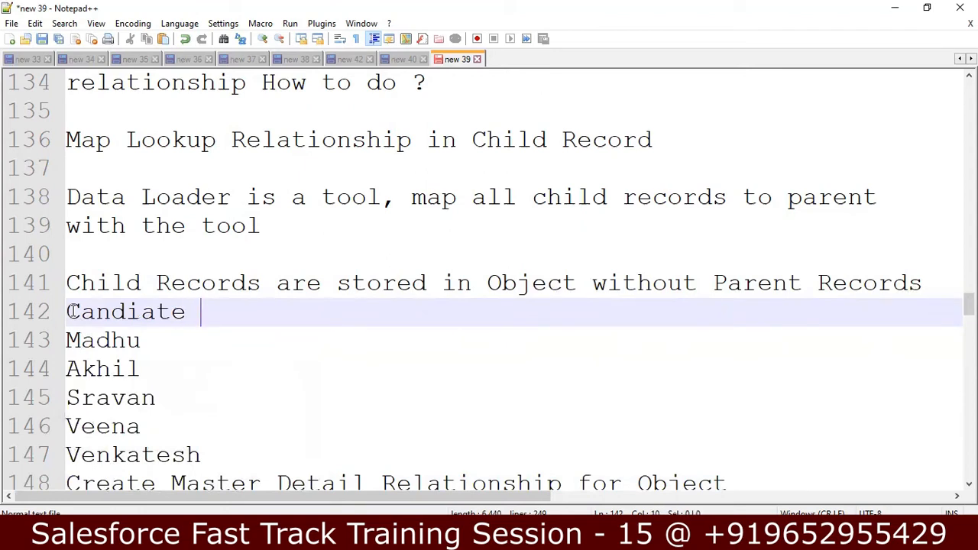
# Separate the names from the Create line and change it to '...for Candidate Object', adding empty lines below
pyautogui.press('Down')
pyautogui.press('Down')
pyautogui.press('Down')
pyautogui.press('Down')
pyautogui.press('Down')
pyautogui.press('Down')
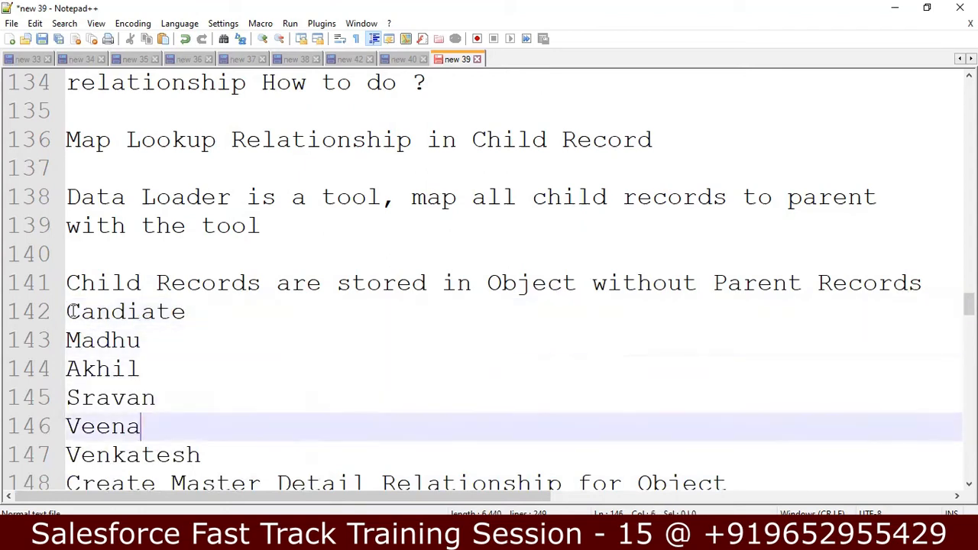
pyautogui.press('Down')
pyautogui.press('Up')
pyautogui.press('Up')
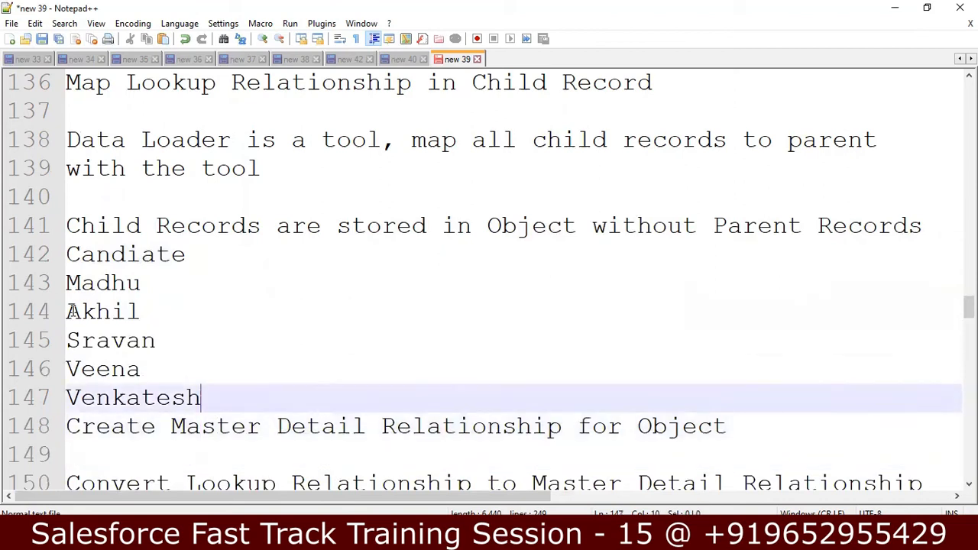
pyautogui.press('Return')
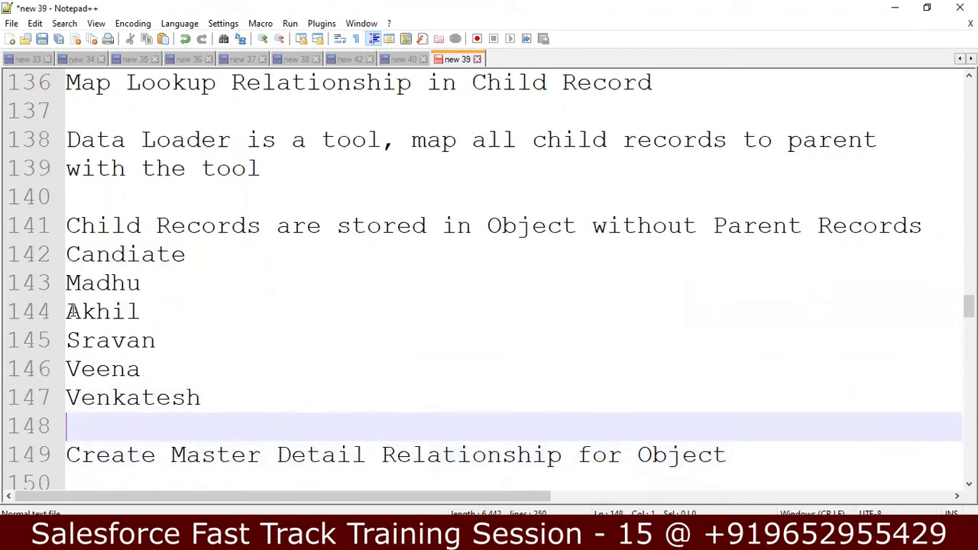
pyautogui.press('Down')
pyautogui.press('Down')
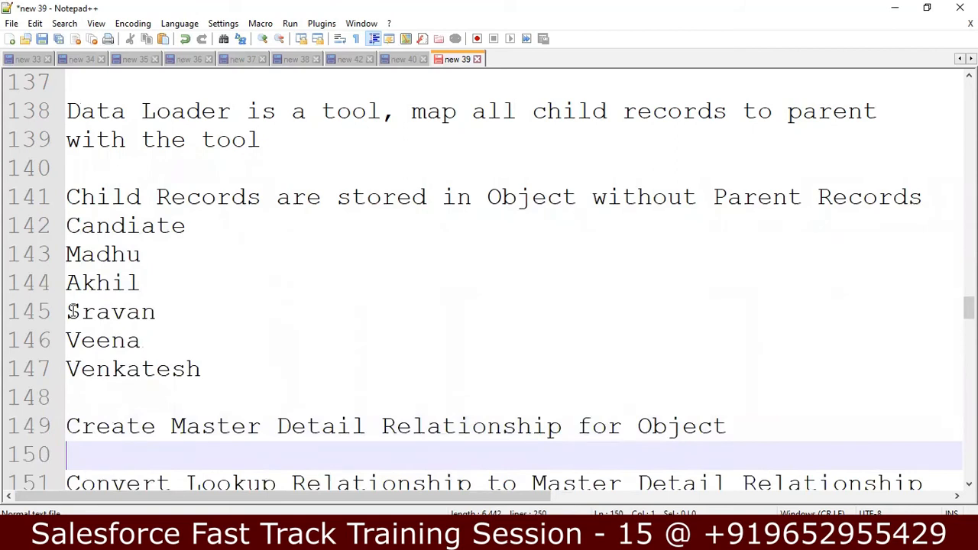
pyautogui.press('Left')
pyautogui.press('Left')
pyautogui.press('Left')
pyautogui.press('Left')
pyautogui.press('Left')
pyautogui.press('Left')
pyautogui.press('Left')
pyautogui.press('Left')
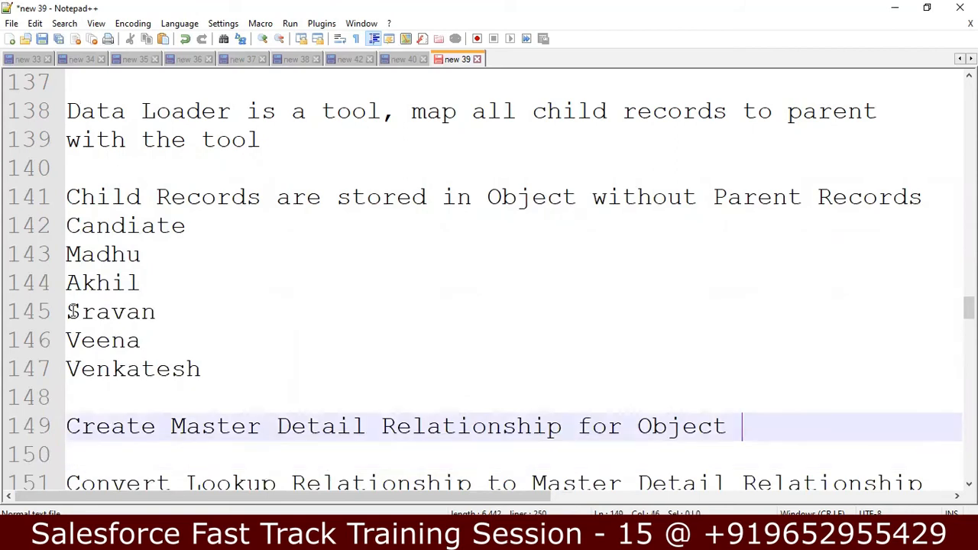
pyautogui.write('Candidat')
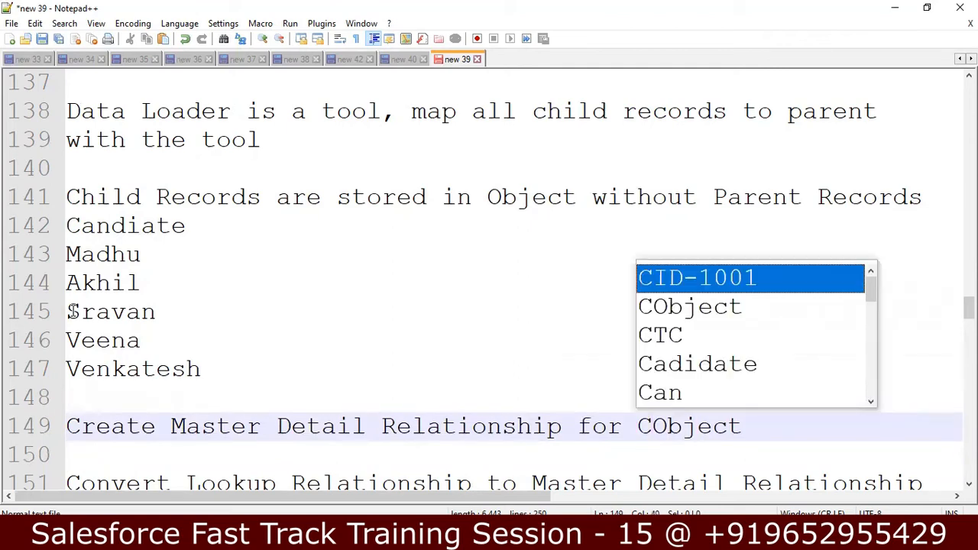
pyautogui.write('e')
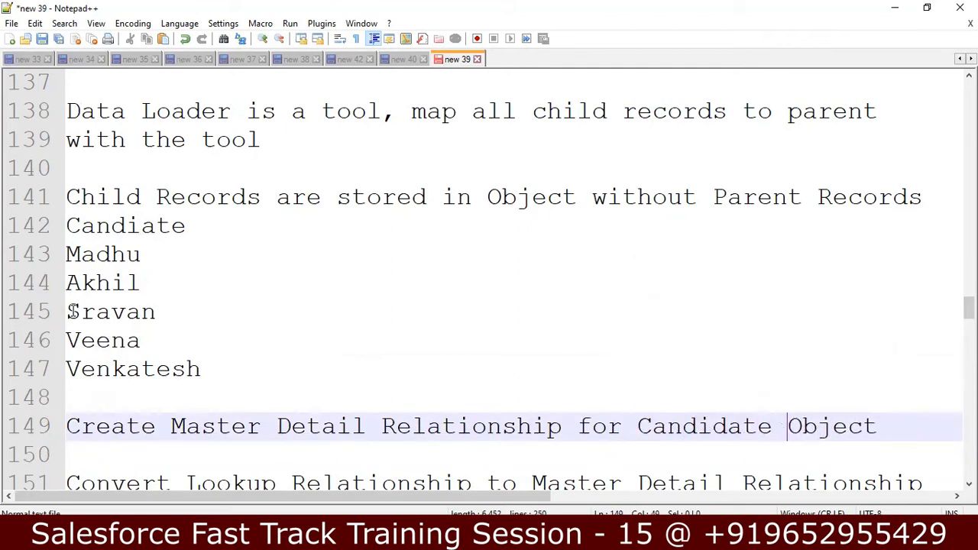
pyautogui.press('Right')
pyautogui.press('Right')
pyautogui.press('Right')
pyautogui.press('Right')
pyautogui.press('Right')
pyautogui.press('Right')
pyautogui.press('Return')
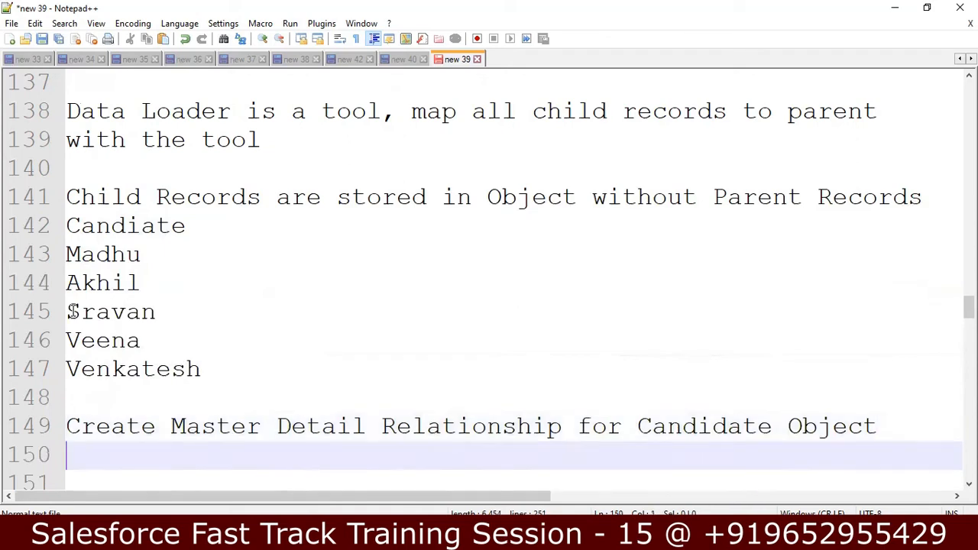
pyautogui.press('Return')
# Type 'Establish Lookup Relation' on line 151
pyautogui.write('Esl')
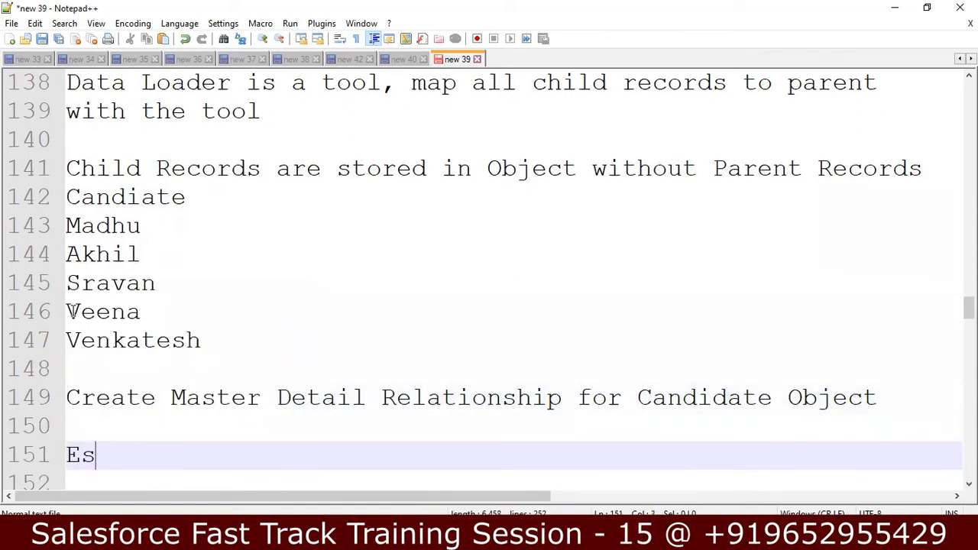
pyautogui.press('BackSpace')
pyautogui.write('tabil')
pyautogui.press('BackSpace')
pyautogui.press('BackSpace')
pyautogui.write('lish')
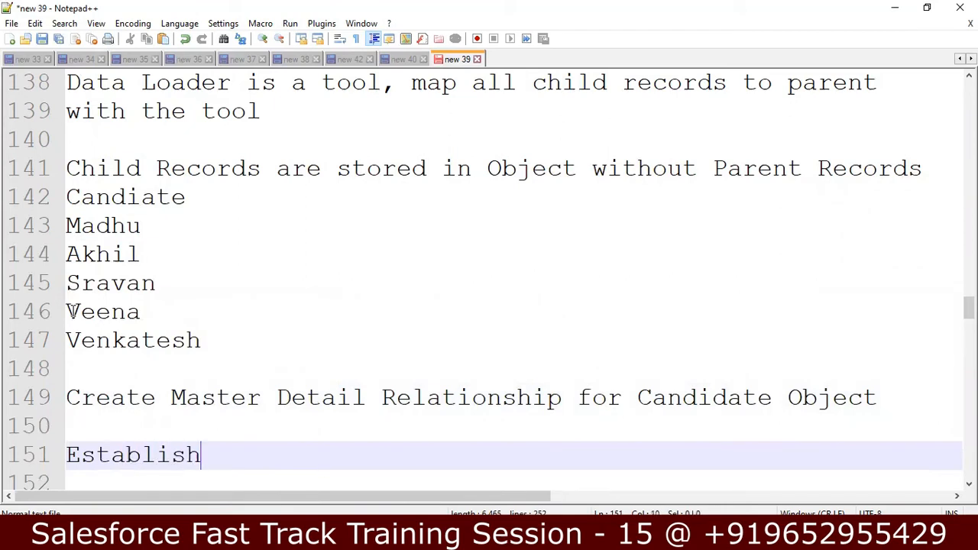
pyautogui.write(' Lookup RE')
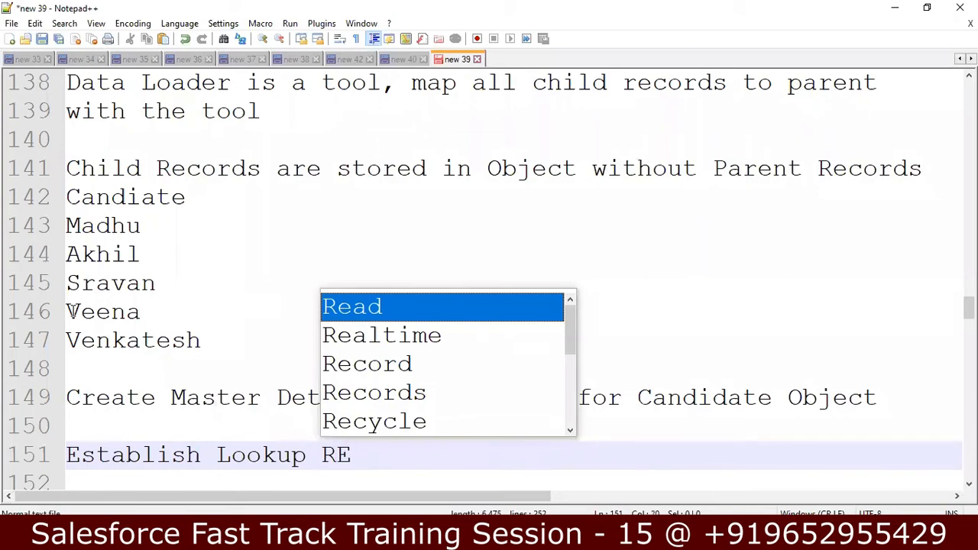
pyautogui.press('BackSpace')
pyautogui.write('el')
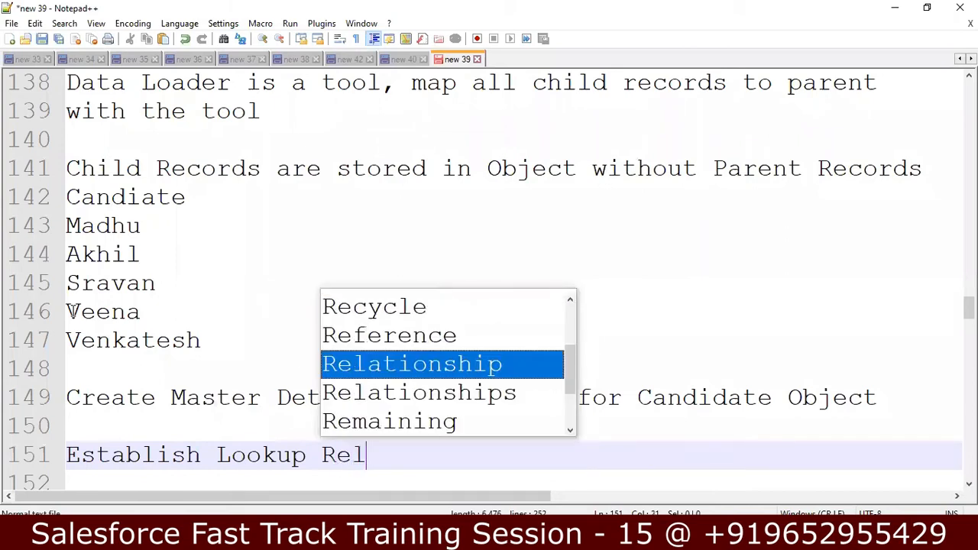
pyautogui.write('ation')
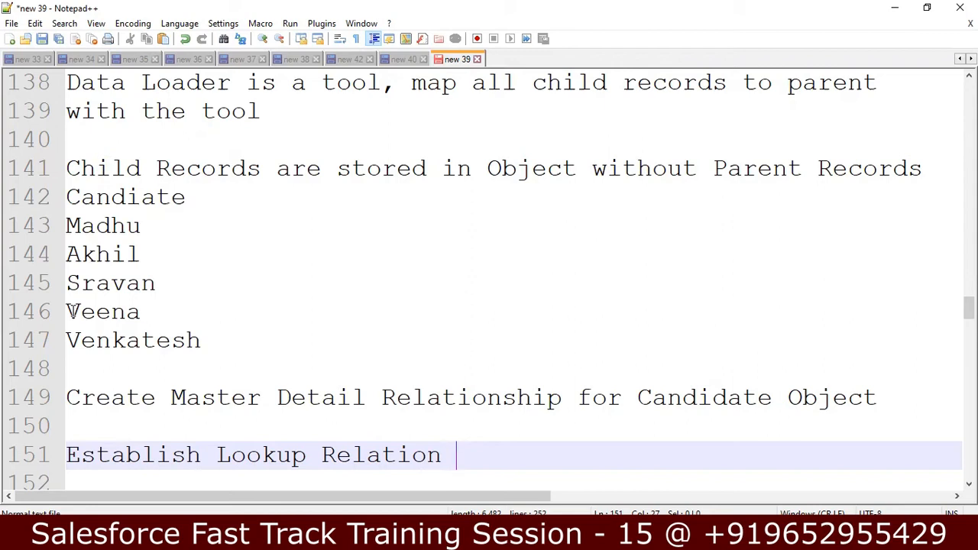
# Leave a blank line and type 'Data Loader' on line 153
pyautogui.press('Down')
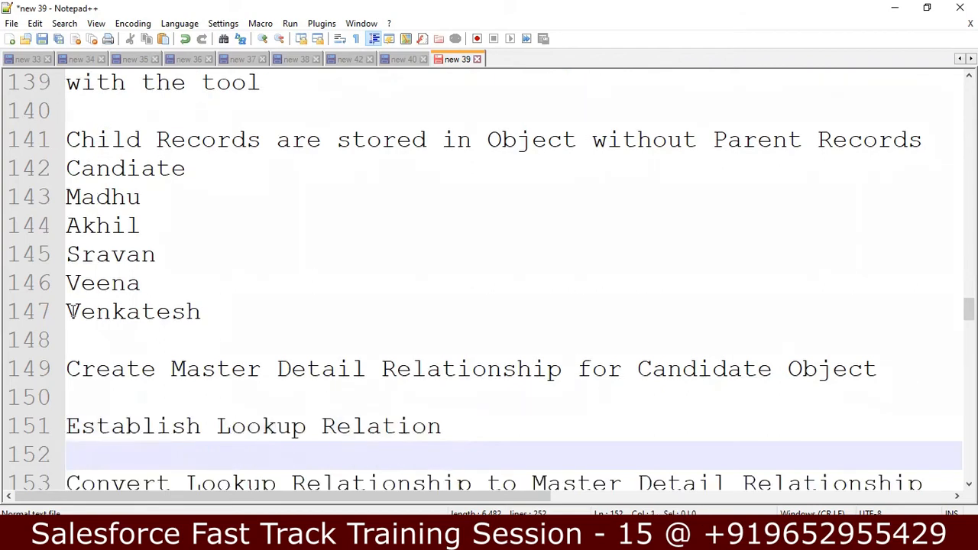
pyautogui.press('Down')
pyautogui.press('Up')
pyautogui.press('Return')
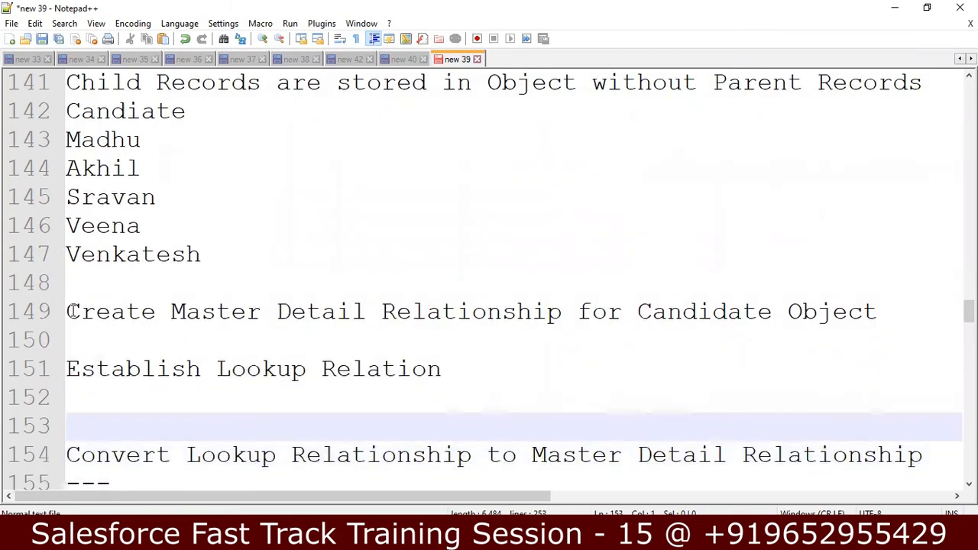
pyautogui.write('Data Loader')
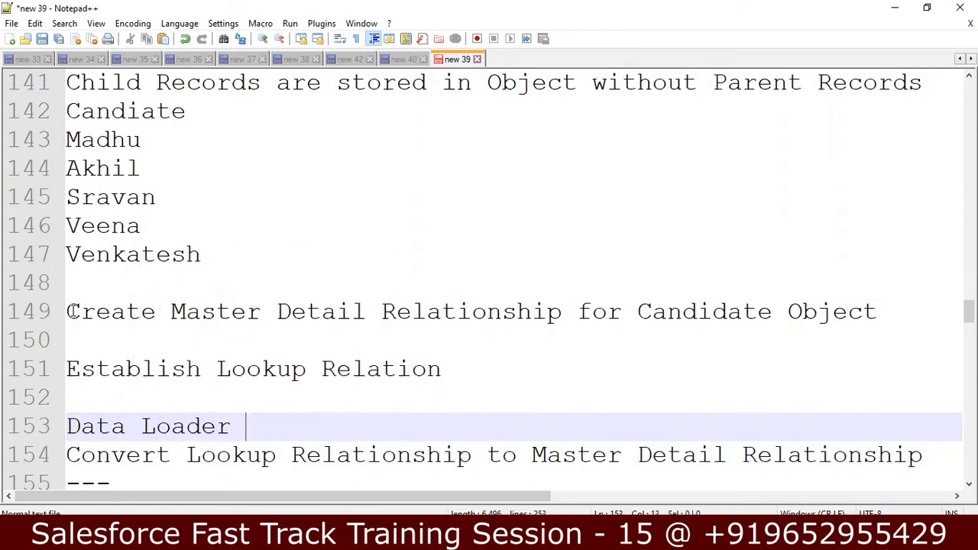
pyautogui.press('Return')
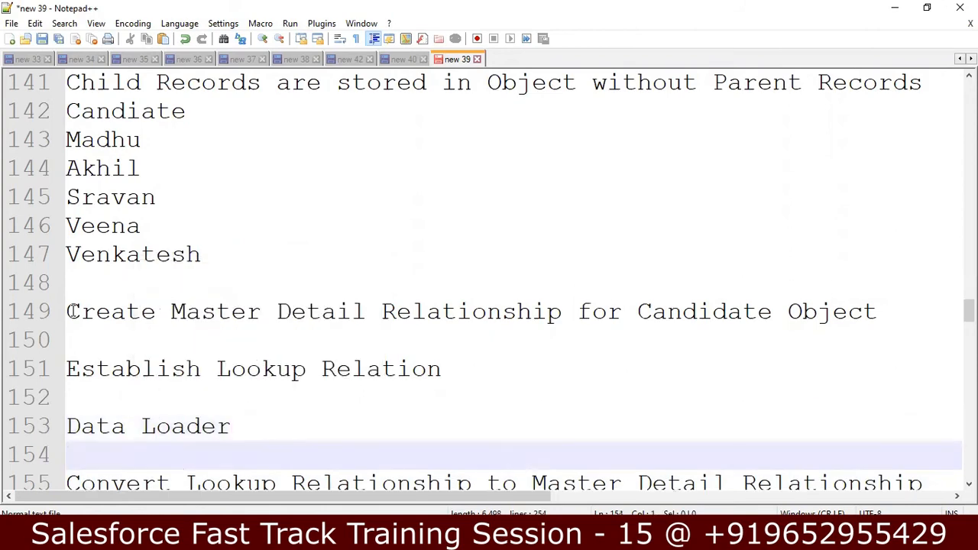
pyautogui.press('Left')
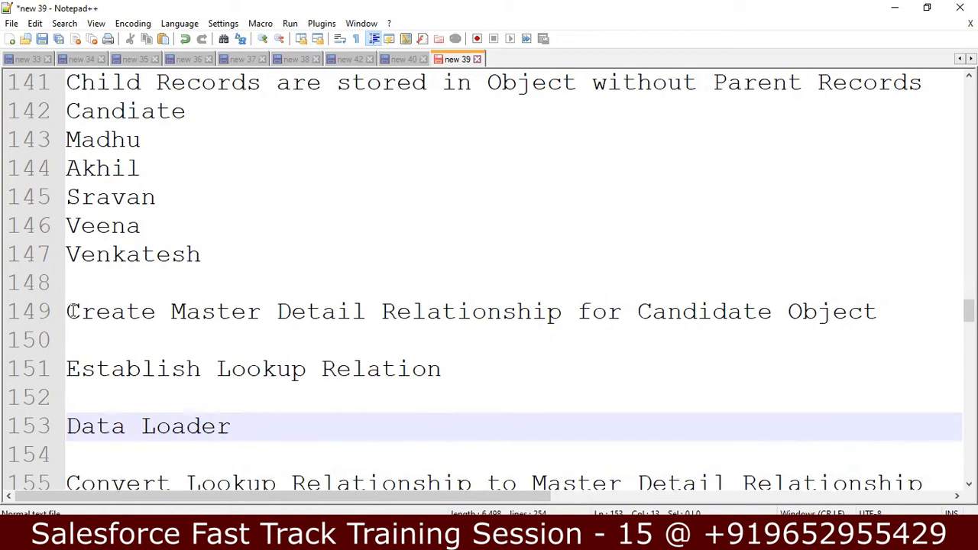
pyautogui.press('Return')
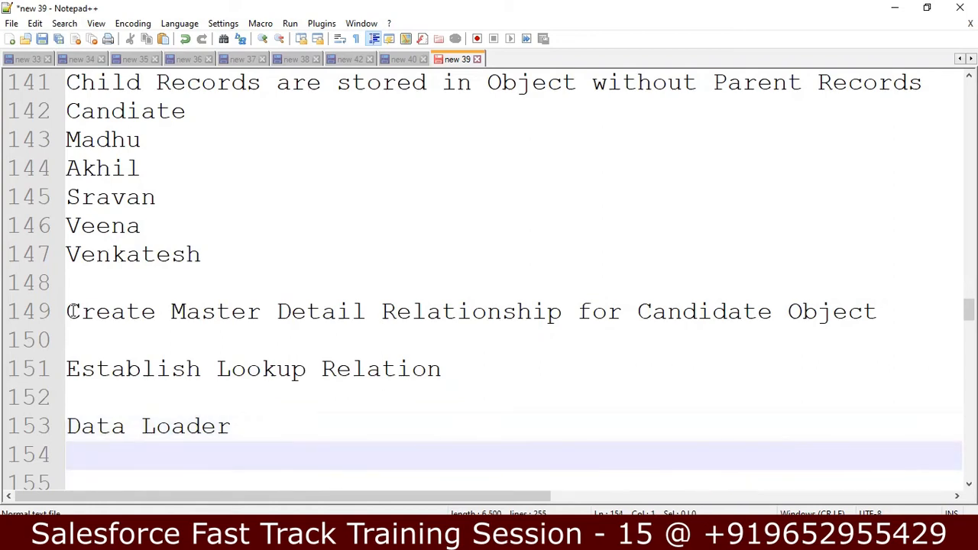
pyautogui.press('Up')
pyautogui.press('Up')
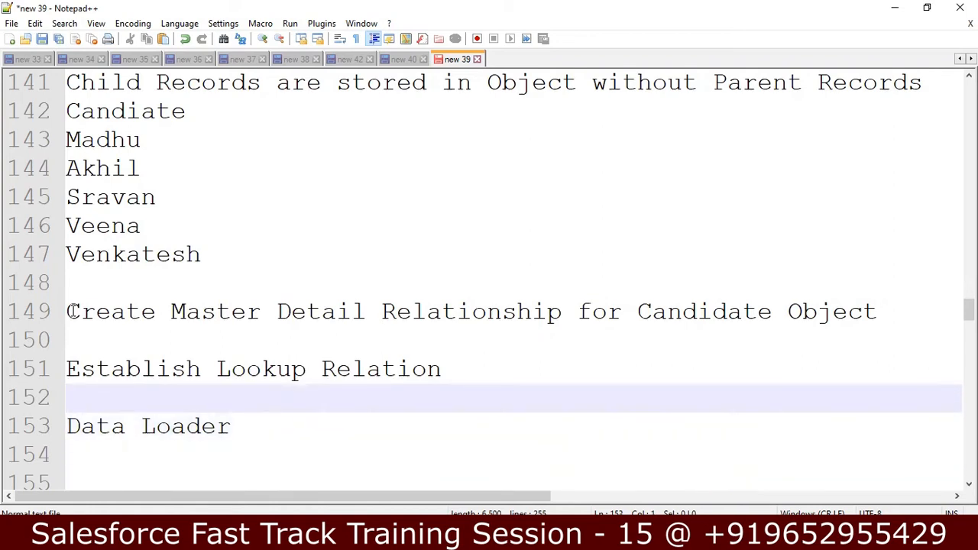
# Add the lookup steps 'Create A New Field', 'From Force.com' and 'View Fields' on separate lines
pyautogui.write('Crea')
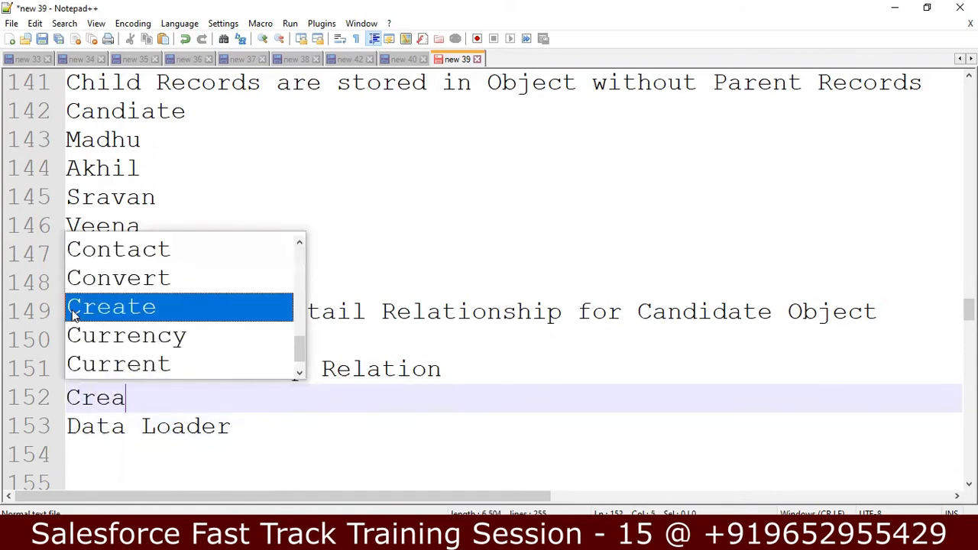
pyautogui.write('te A Ne')
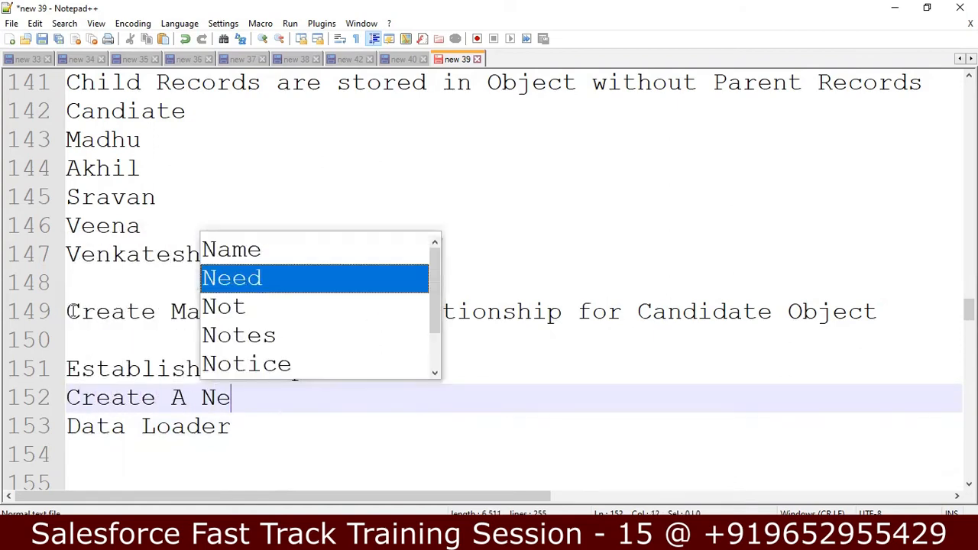
pyautogui.write('w Field')
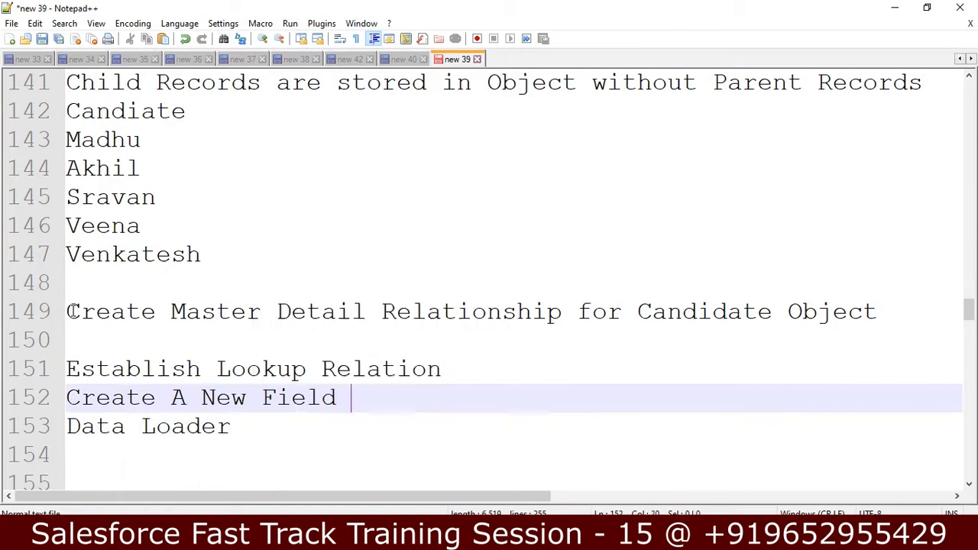
pyautogui.press('Return')
pyautogui.write('From Force.com')
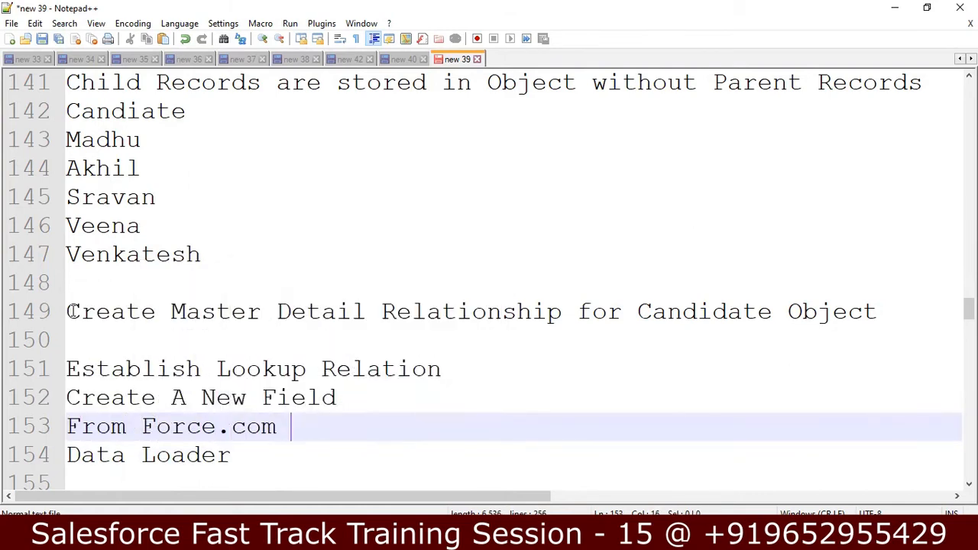
pyautogui.press('Return')
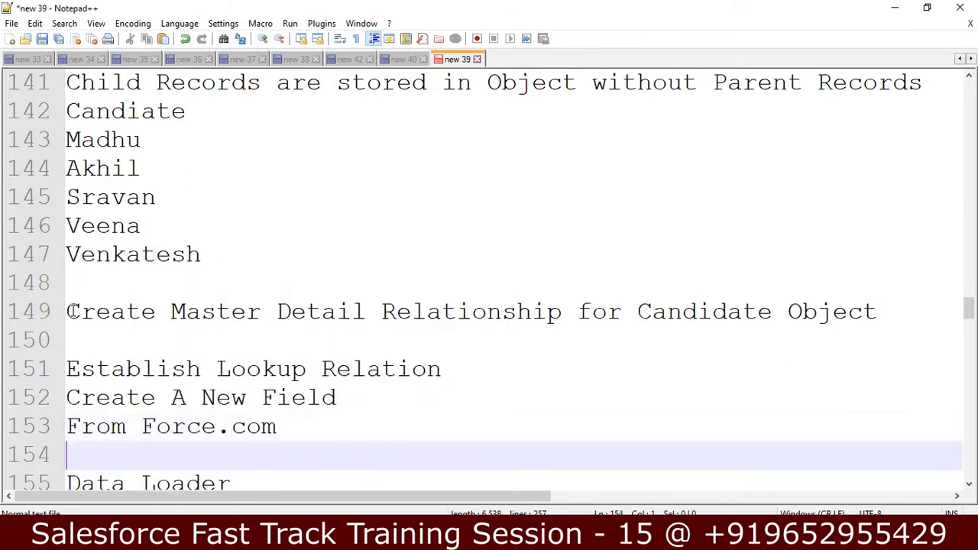
pyautogui.write('Ed')
pyautogui.press('BackSpace')
pyautogui.press('BackSpace')
pyautogui.write('v')
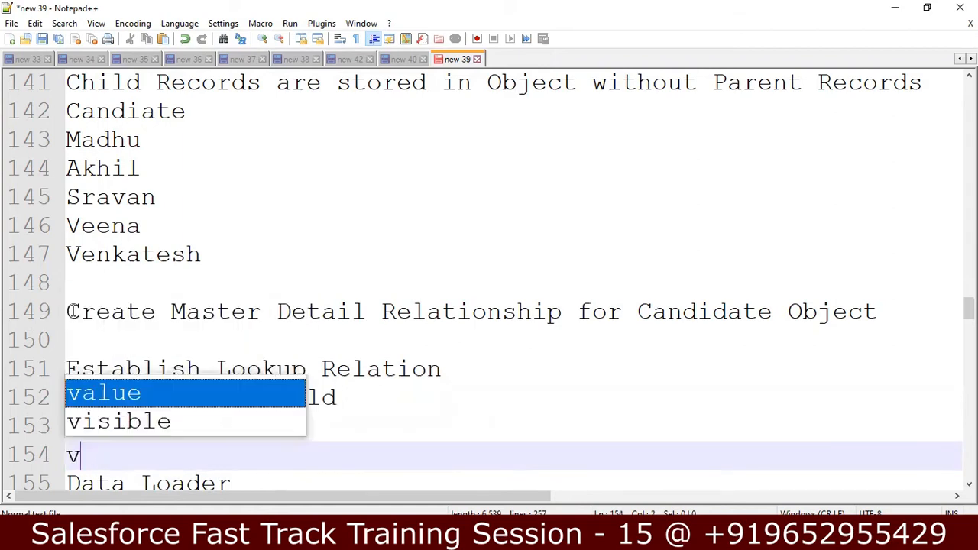
pyautogui.press('BackSpace')
pyautogui.write('Viw')
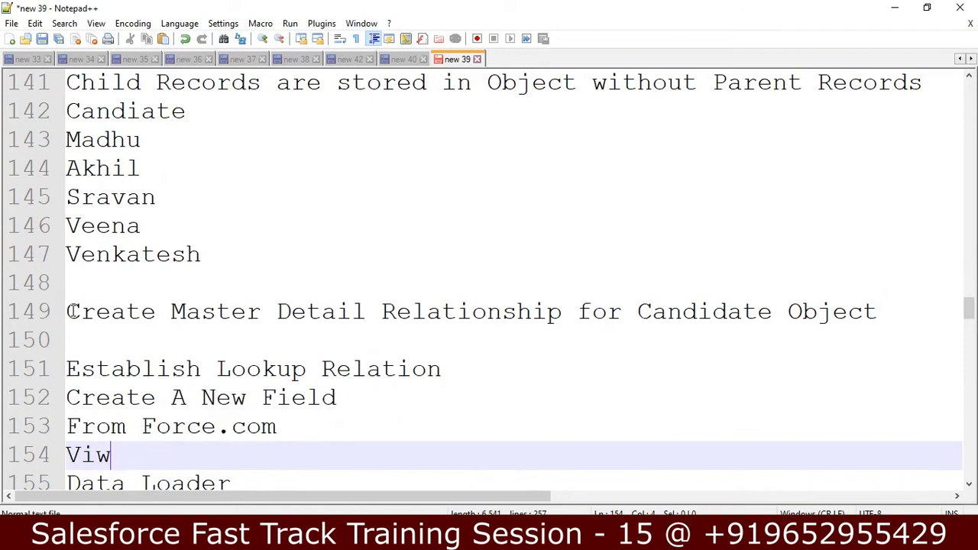
pyautogui.press('BackSpace')
pyautogui.write('ew Fields')
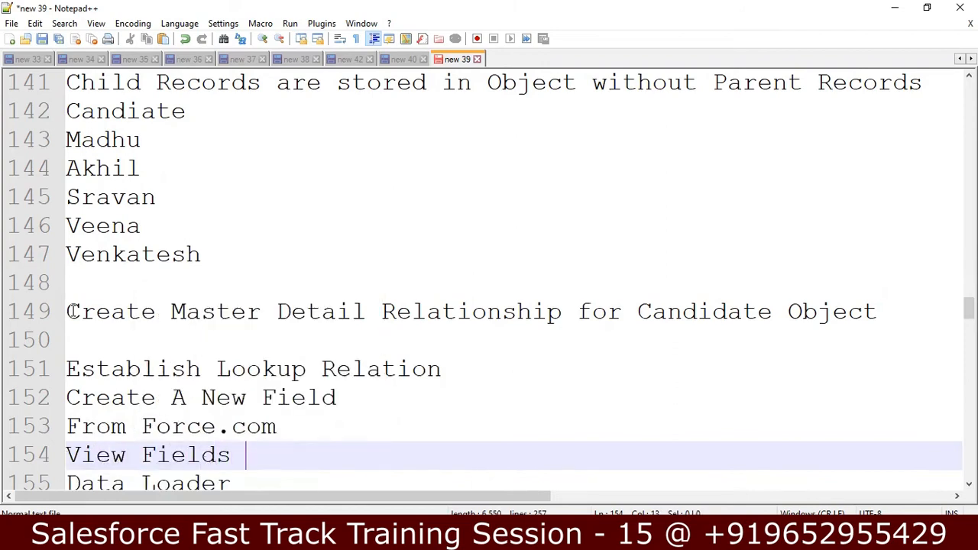
pyautogui.press('Return')
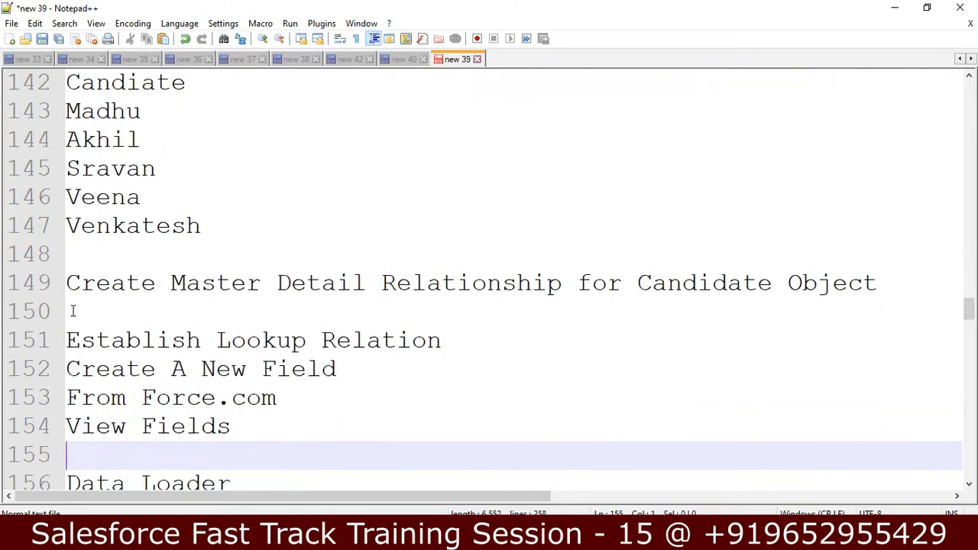
# Add 'Go custom fields section', 'Click New' and 'Select Lookup Relatioship', then a blank line before Data Loader
pyautogui.write('c')
pyautogui.press('BackSpace')
pyautogui.write('Go')
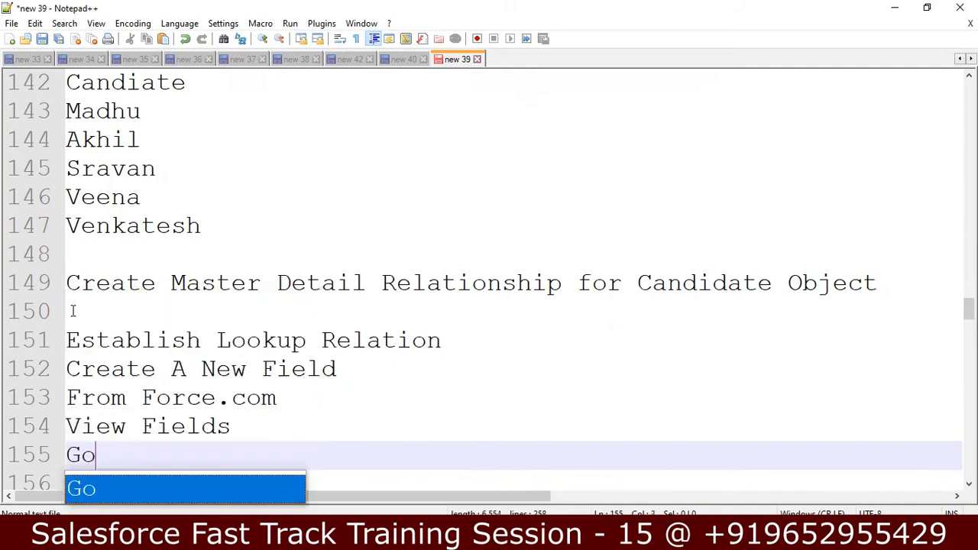
pyautogui.write(' custom fei')
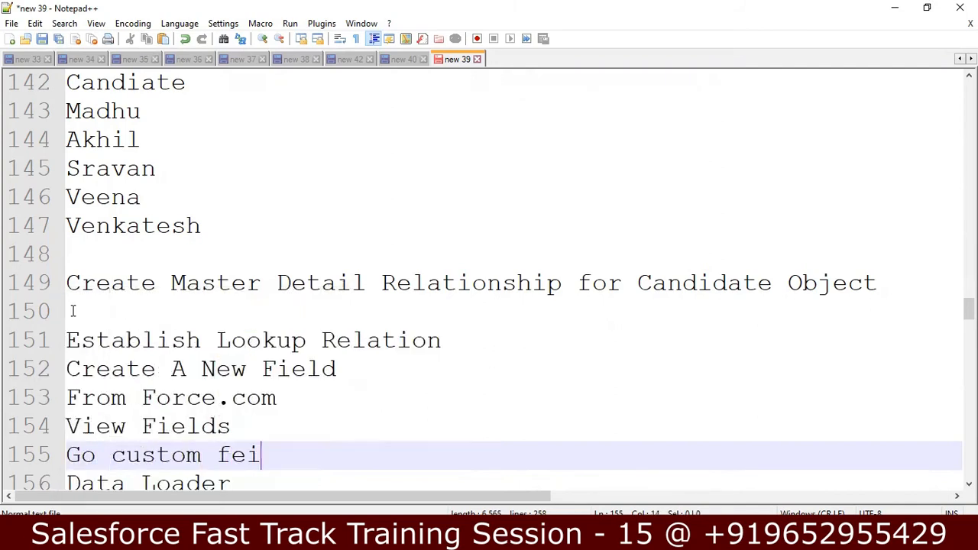
pyautogui.press('BackSpace')
pyautogui.press('BackSpace')
pyautogui.write('iel')
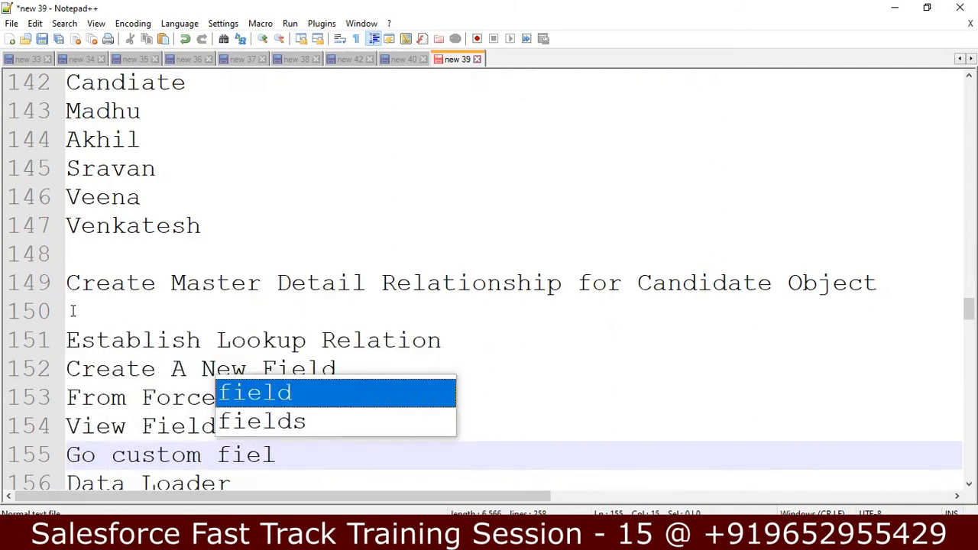
pyautogui.write('ds sectio')
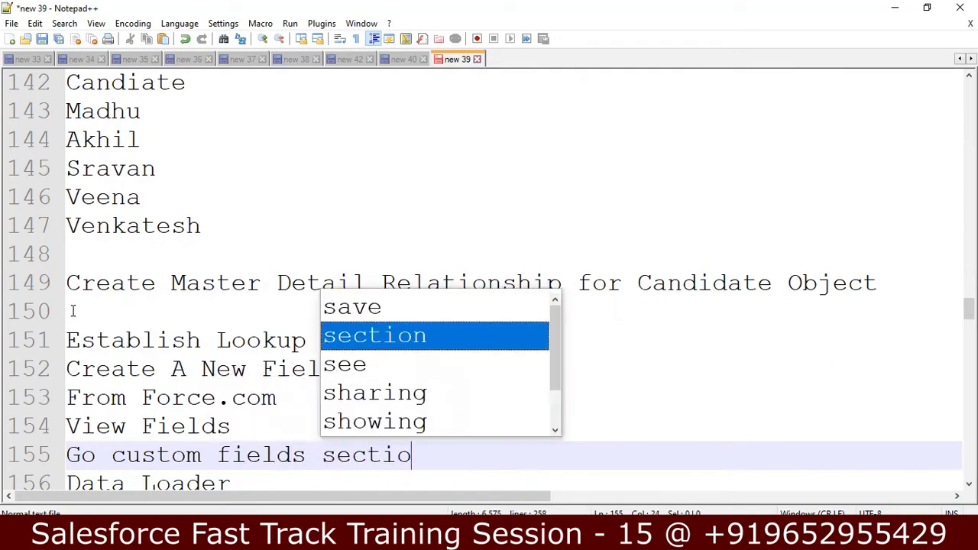
pyautogui.press('Return')
pyautogui.press('Return')
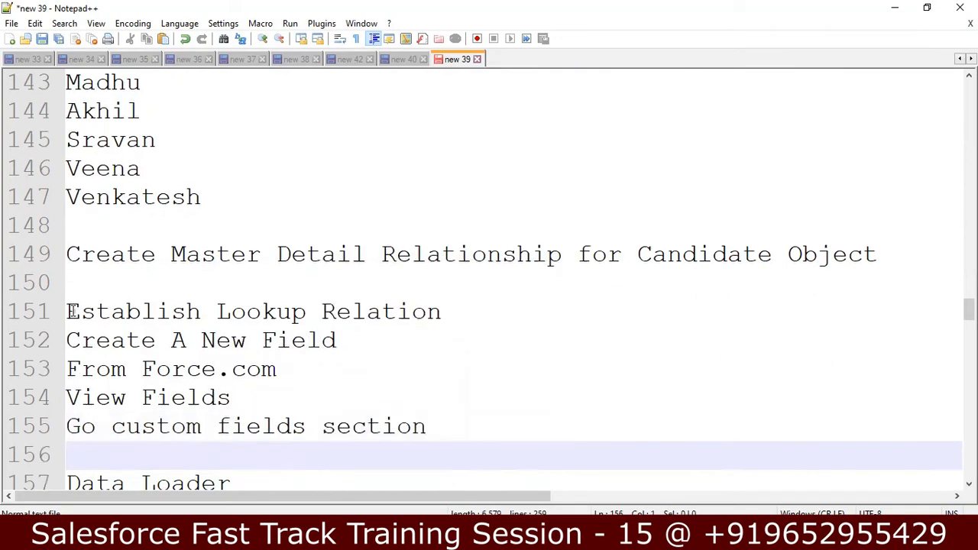
pyautogui.write('Click New')
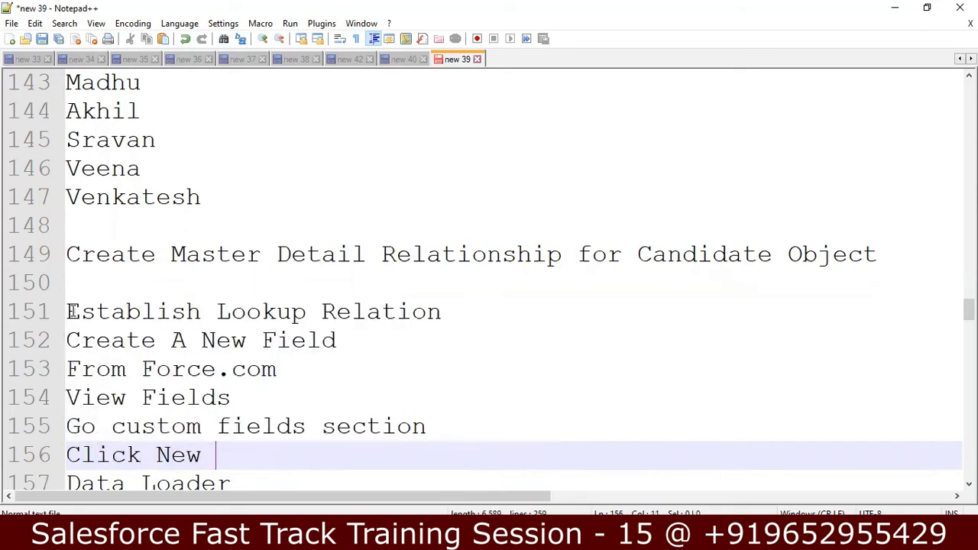
pyautogui.press('Return')
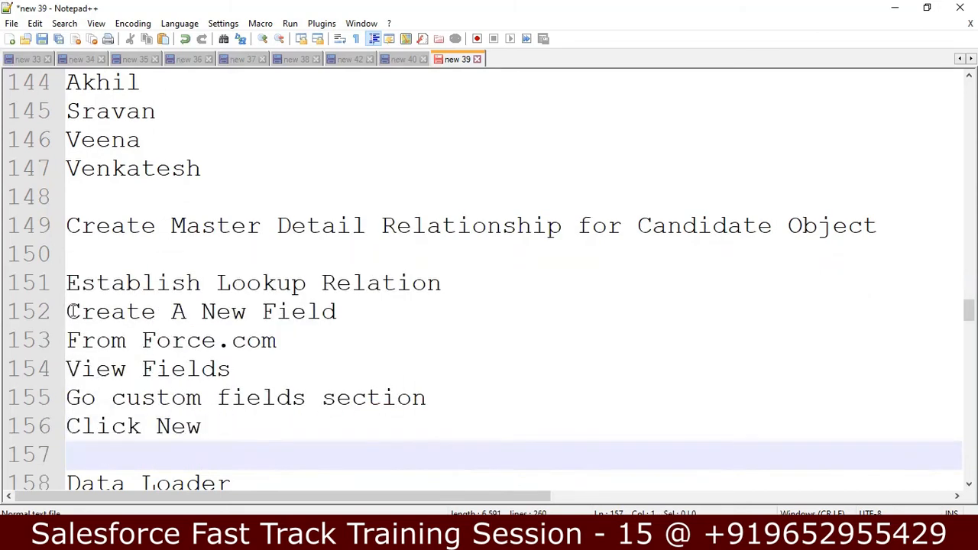
pyautogui.write('Select Look')
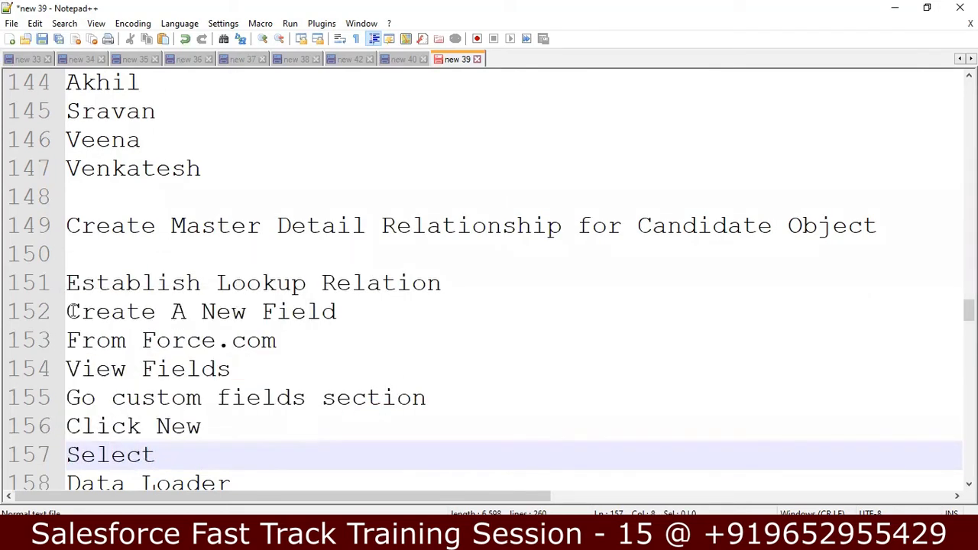
pyautogui.write('up')
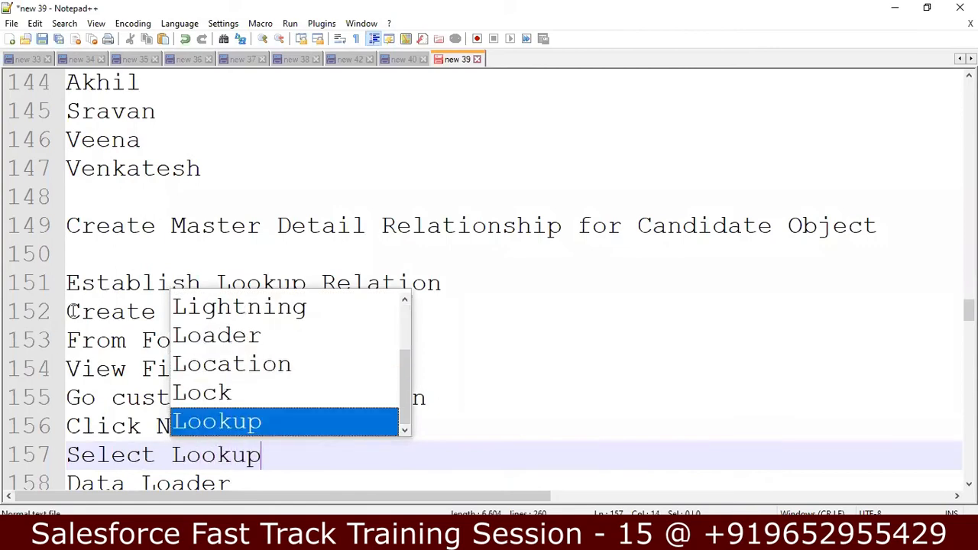
pyautogui.write(' Relation')
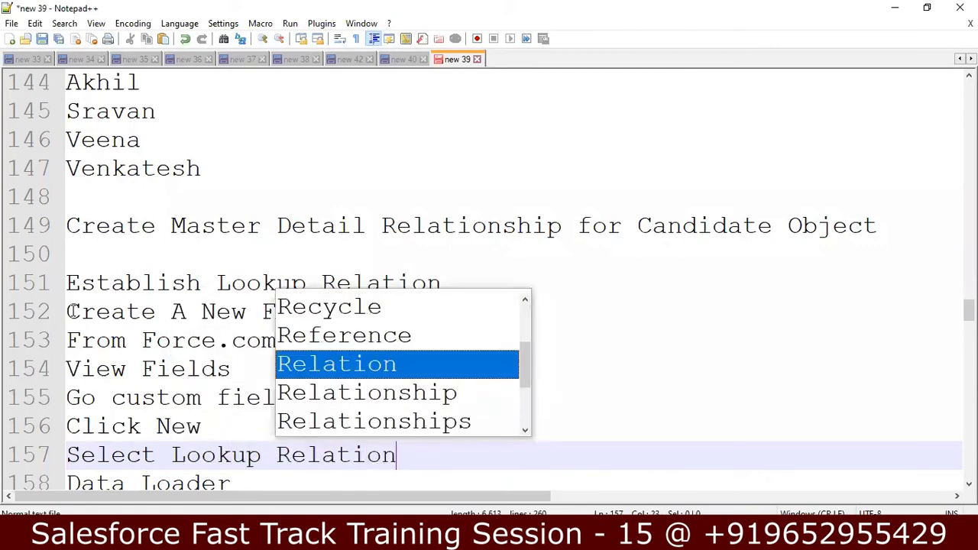
pyautogui.press('BackSpace')
pyautogui.write('ship')
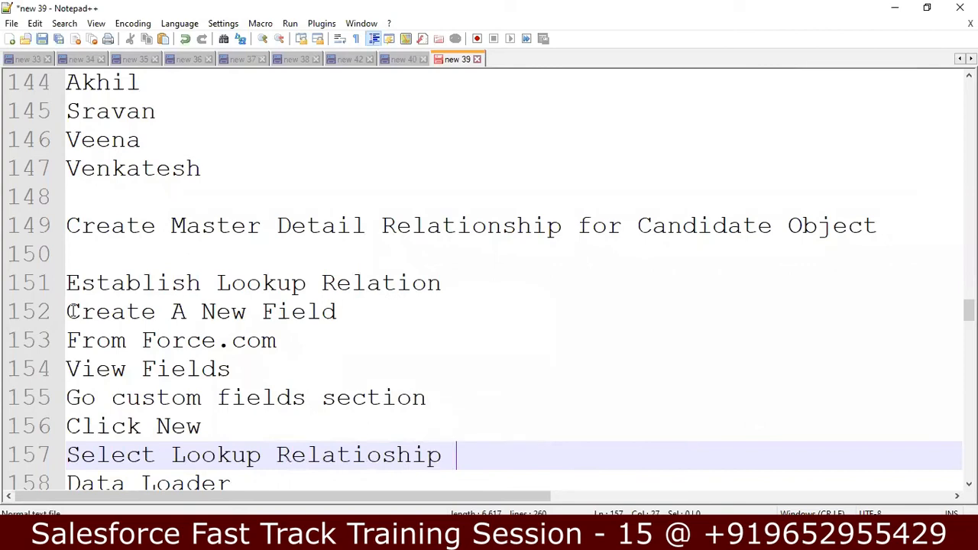
pyautogui.press('Return')
pyautogui.press('Down')
pyautogui.press('Down')
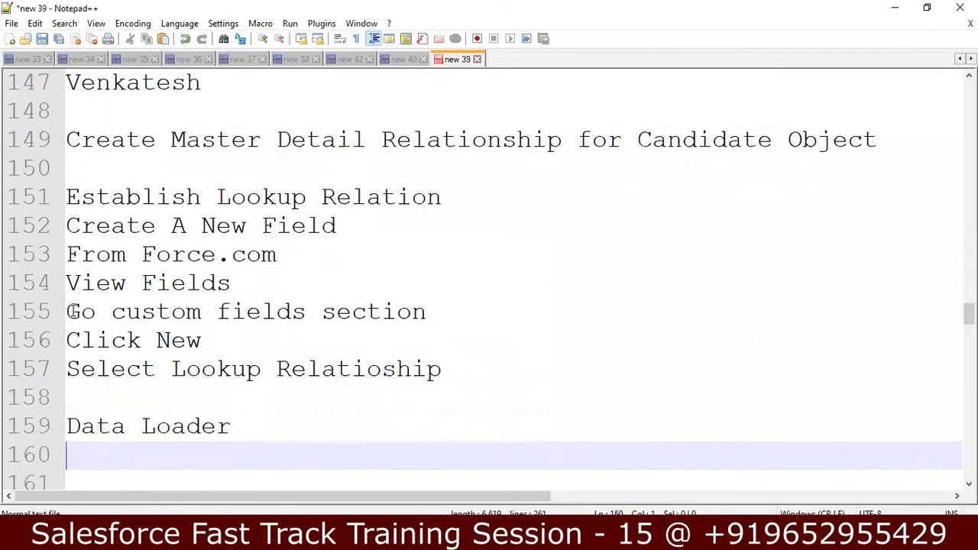
# Copy the candidate lines and paste them under the Data Loader heading
pyautogui.press('Up')
pyautogui.press('Up')
pyautogui.press('Up')
pyautogui.press('Up')
pyautogui.press('Up')
pyautogui.press('Up')
pyautogui.press('Up')
pyautogui.press('Up')
pyautogui.press('Up')
pyautogui.press('Up')
pyautogui.press('Up')
pyautogui.press('Up')
pyautogui.press('Up')
pyautogui.press('Up')
pyautogui.press('Up')
pyautogui.press('Up')
pyautogui.press('Up')
pyautogui.press('Up')
pyautogui.press('Up')
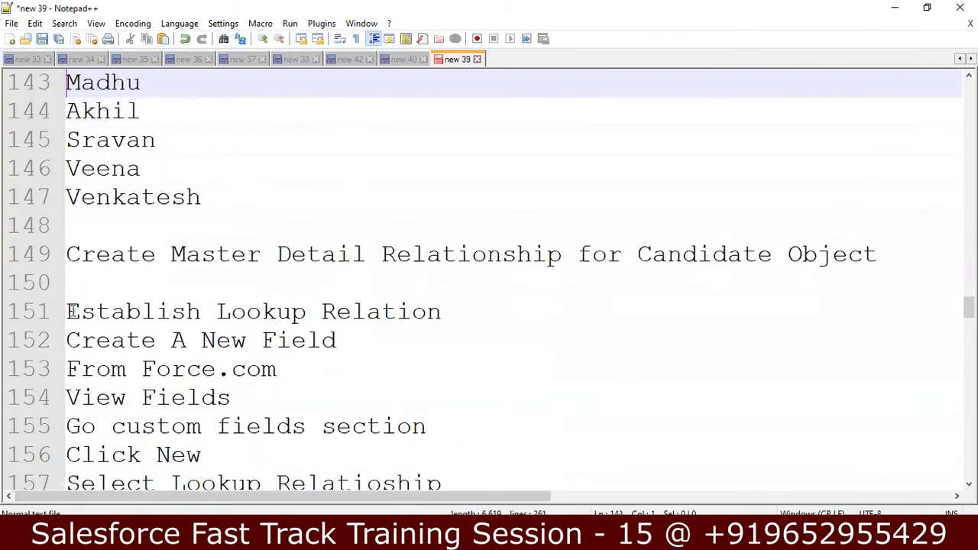
pyautogui.press('Down')
pyautogui.press('Up')
pyautogui.press('Down')
pyautogui.hotkey('shift', 'Down')
pyautogui.hotkey('shift', 'Down')
pyautogui.hotkey('shift', 'Down')
pyautogui.hotkey('shift', 'Down')
pyautogui.hotkey('shift', 'Down')
pyautogui.hotkey('shift', 'Down')
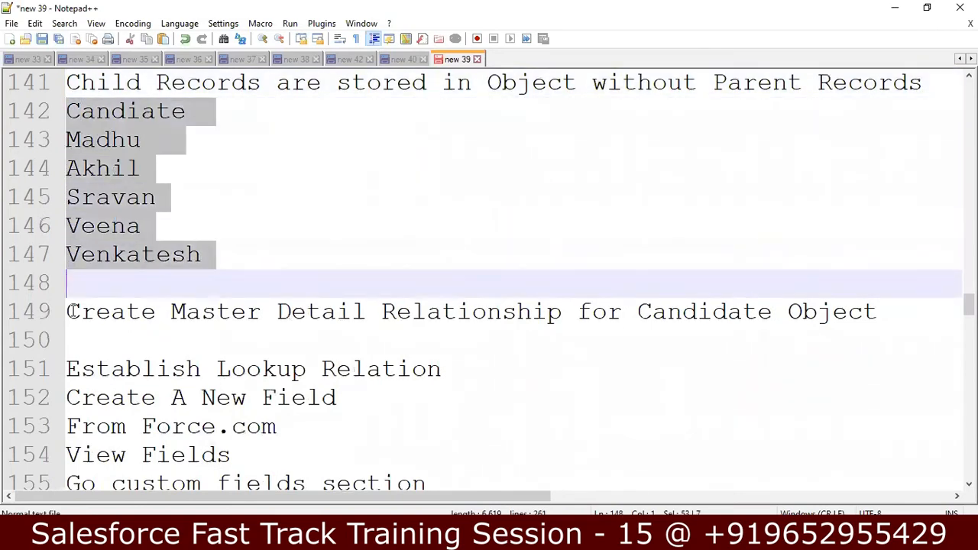
pyautogui.hotkey('shift', 'Left')
pyautogui.hotkey('ctrl', 'c')
pyautogui.press('Down')
pyautogui.press('Down')
pyautogui.press('Down')
pyautogui.press('Down')
pyautogui.press('Down')
pyautogui.press('Down')
pyautogui.press('Down')
pyautogui.press('Down')
pyautogui.press('Down')
pyautogui.press('Down')
pyautogui.press('Down')
pyautogui.press('Down')
pyautogui.press('Down')
pyautogui.press('Down')
pyautogui.press('Down')
pyautogui.press('Down')
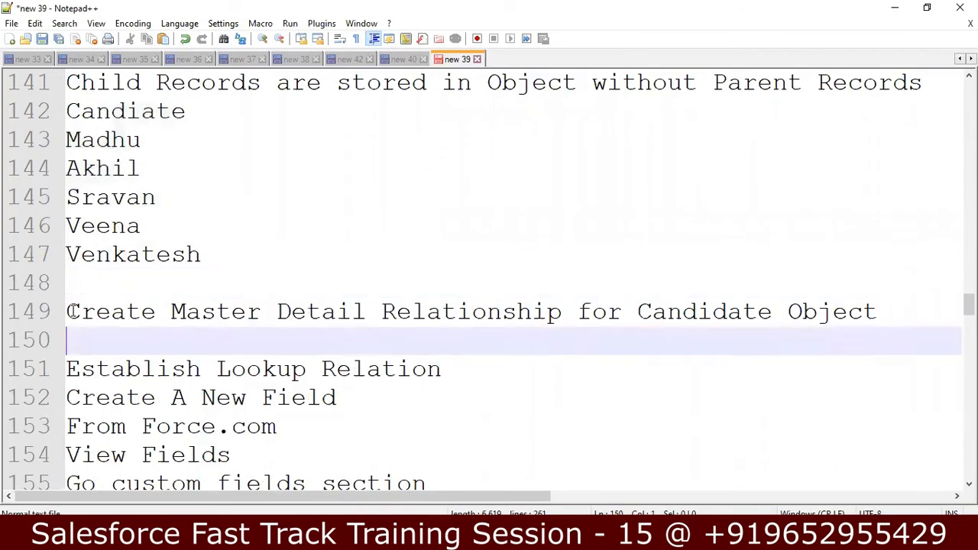
pyautogui.press('Up')
pyautogui.press('Up')
pyautogui.press('Up')
pyautogui.hotkey('ctrl', 'v')
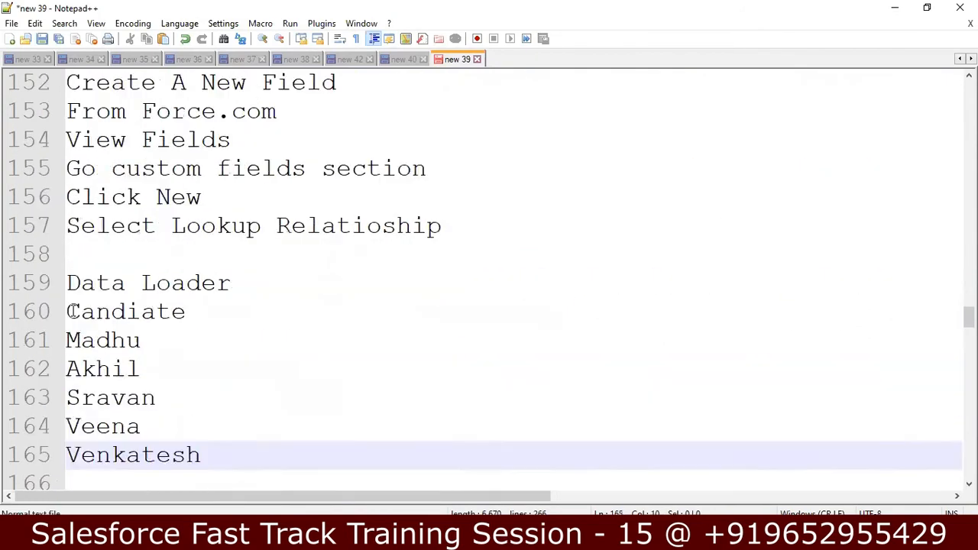
# Type 'Salesforce Developer' beside the first candidate
pyautogui.press('Up')
pyautogui.press('Up')
pyautogui.press('Up')
pyautogui.press('Up')
pyautogui.press('Up')
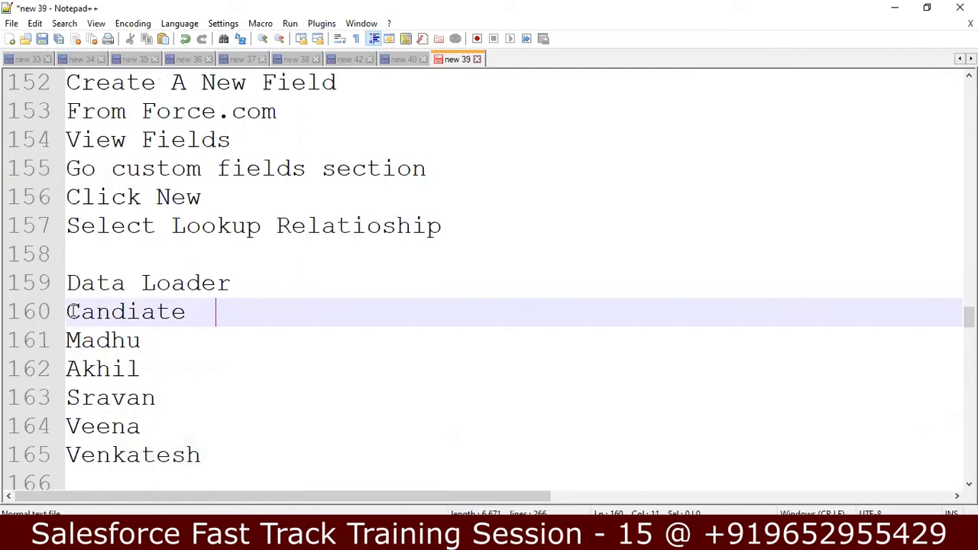
pyautogui.press('Down')
pyautogui.write('SA')
pyautogui.press('BackSpace')
pyautogui.write('alesforce Deveo')
pyautogui.press('BackSpace')
pyautogui.write('loper')
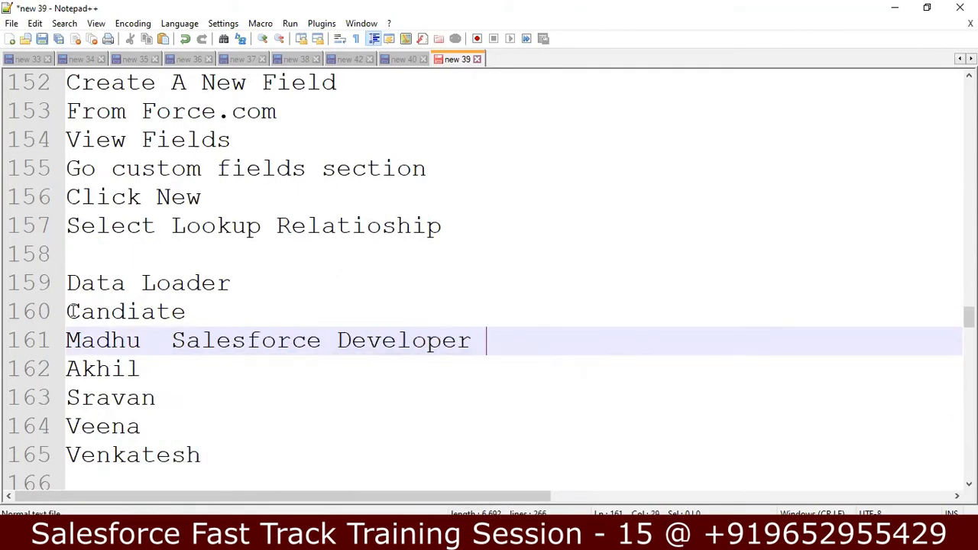
# Add a 'Candidate Name Position' header line above the candidates
pyautogui.press('Down')
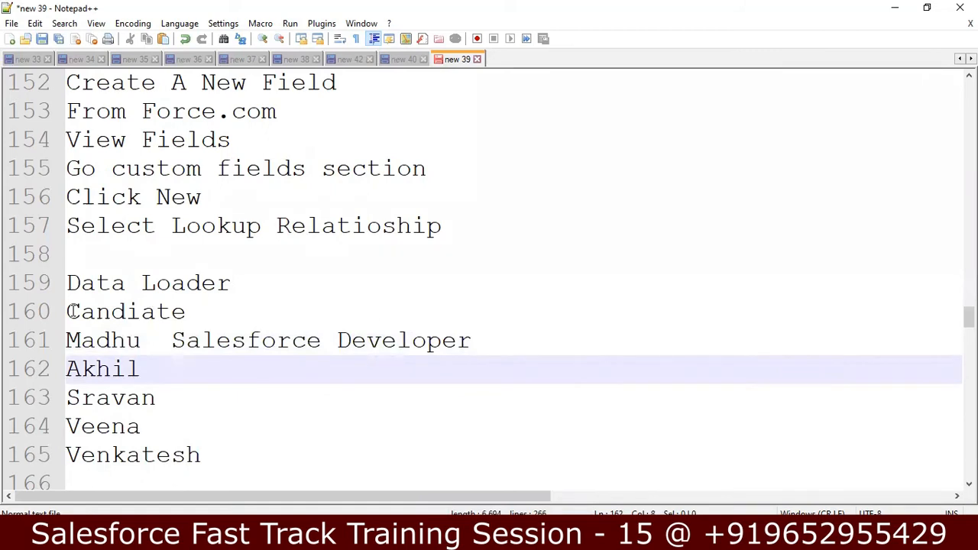
pyautogui.press('Up')
pyautogui.press('Up')
pyautogui.press('Return')
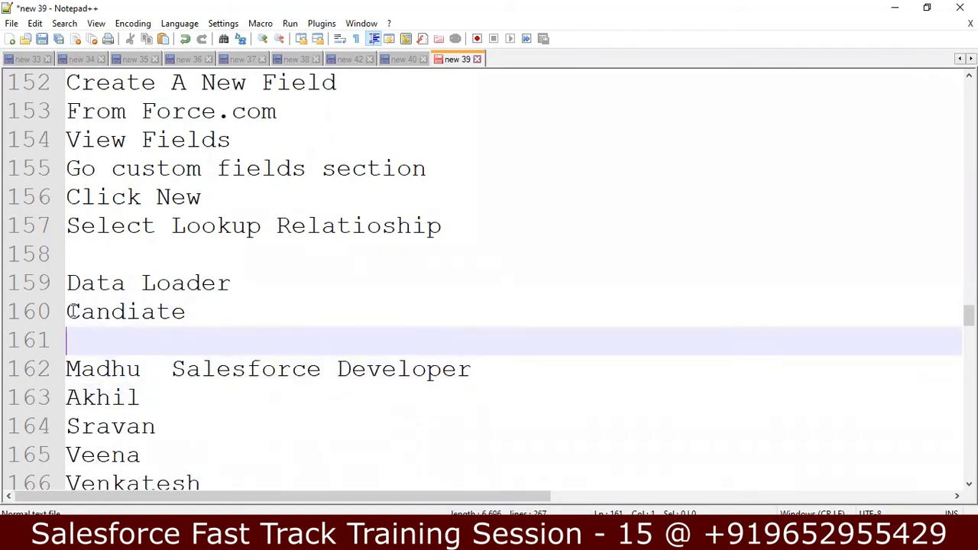
pyautogui.write('Candi')
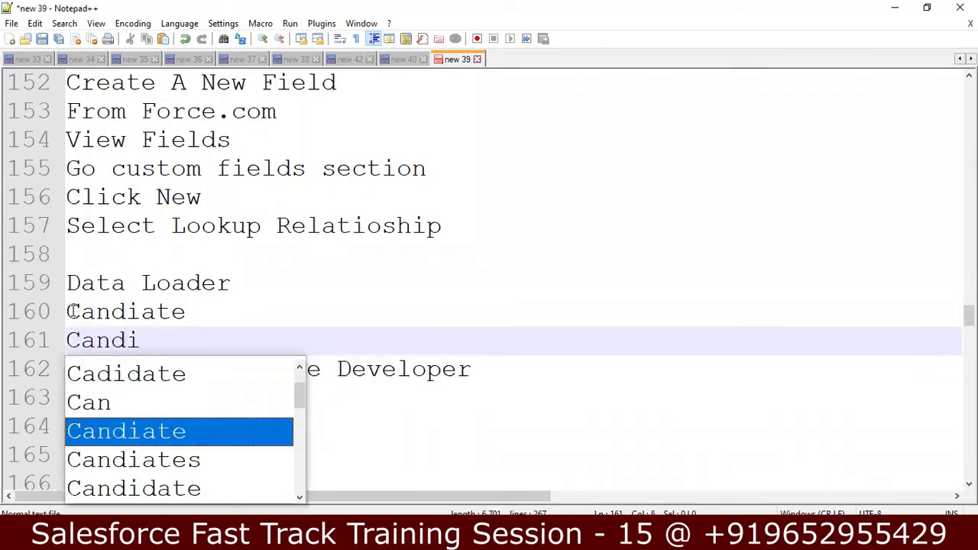
pyautogui.write('date Name')
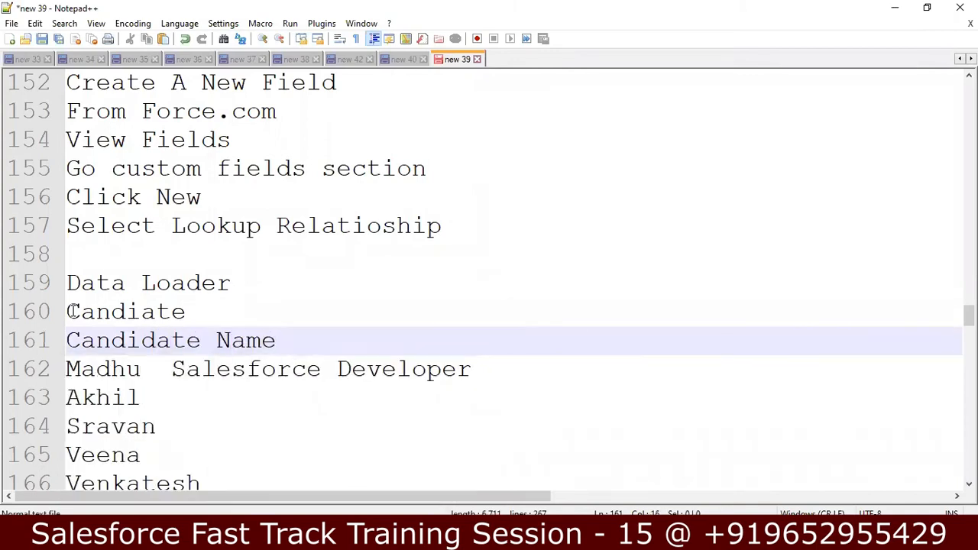
pyautogui.press('Down')
pyautogui.press('Left')
pyautogui.press('Left')
pyautogui.press('Left')
pyautogui.press('Left')
pyautogui.press('Left')
pyautogui.press('Left')
pyautogui.press('Left')
pyautogui.press('Left')
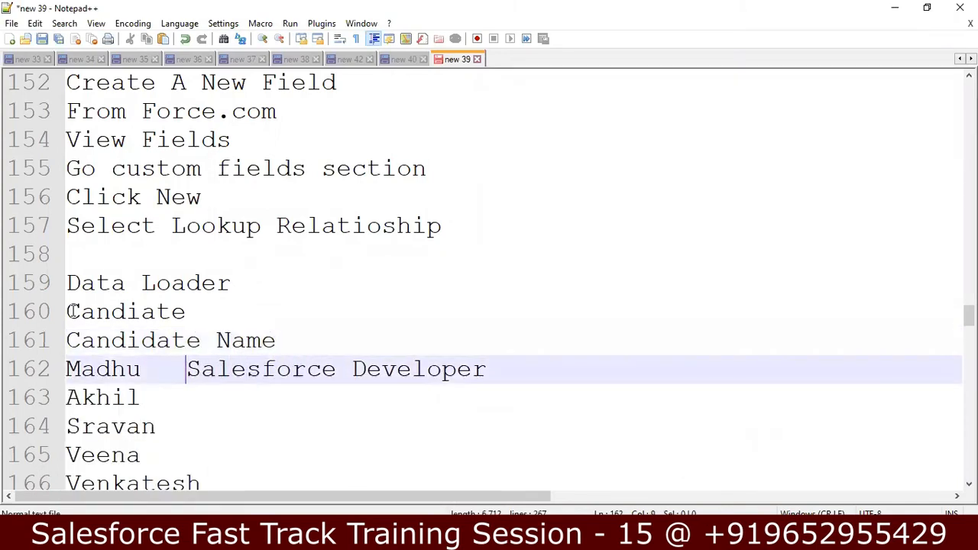
pyautogui.press('Up')
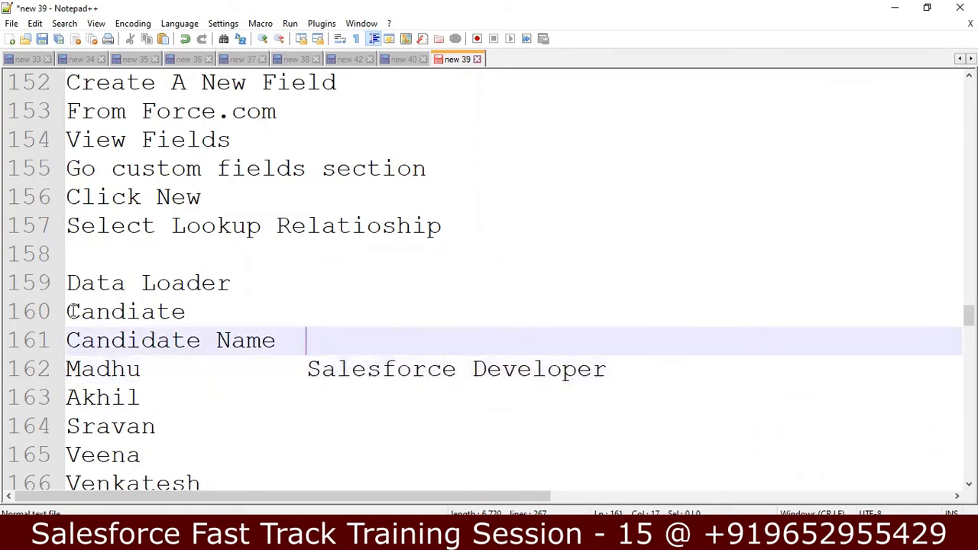
pyautogui.write('Po')
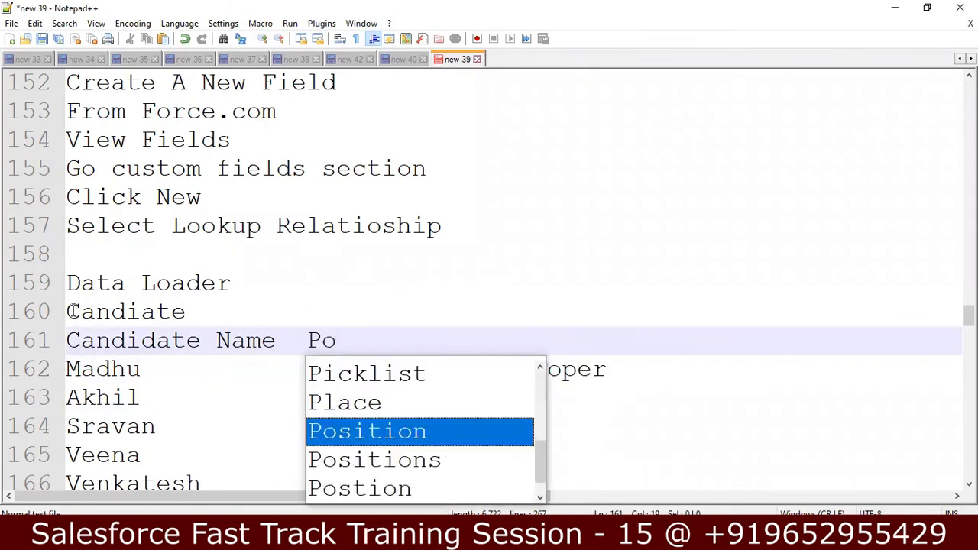
pyautogui.write('sition')
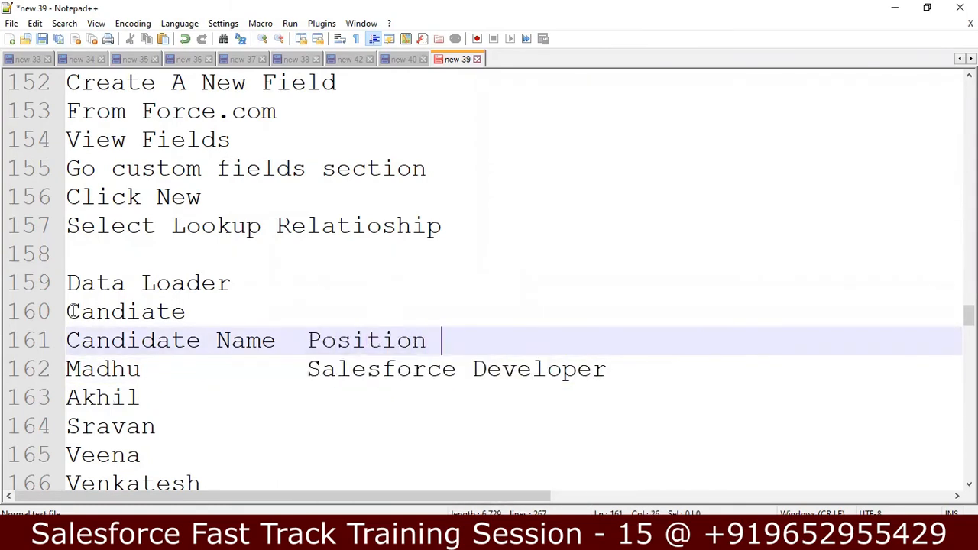
# Enter 'Salesforce Admin' beside the second candidate and paste it for the remaining three
pyautogui.press('Down')
pyautogui.press('Down')
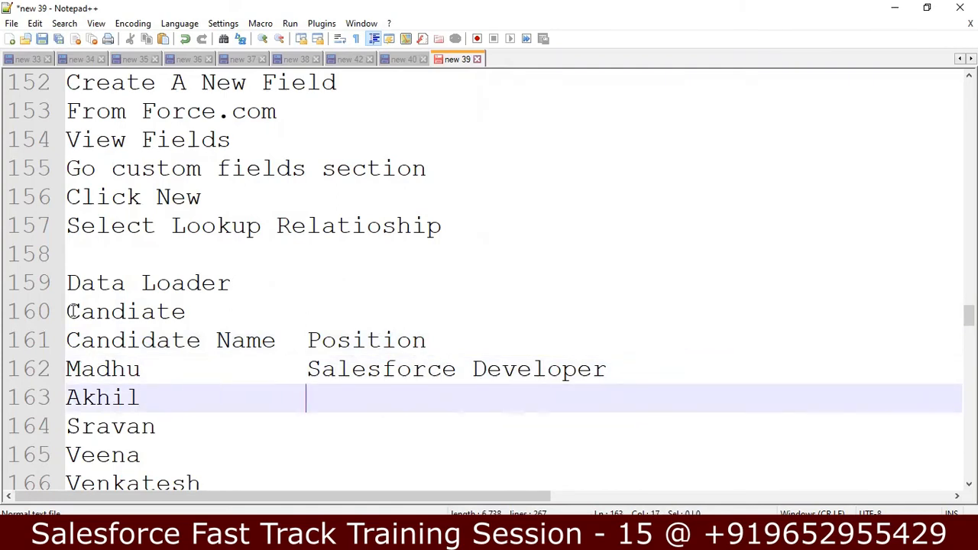
pyautogui.write('Salesforce')
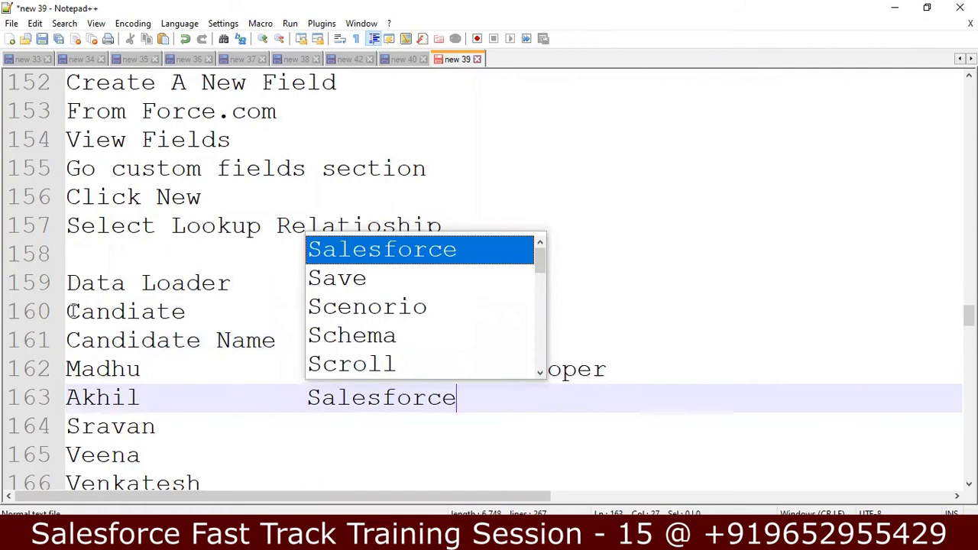
pyautogui.write(' Admin')
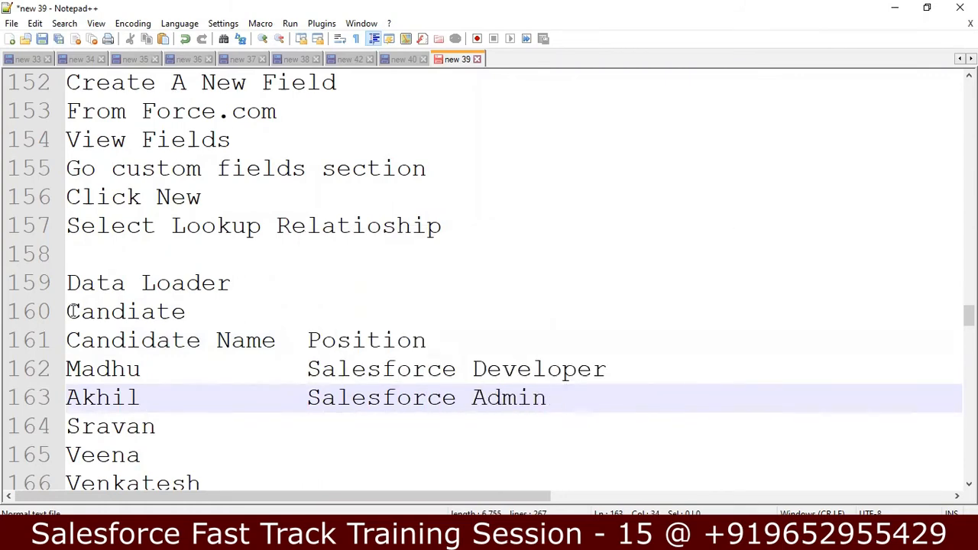
pyautogui.hotkey('shift', 'Left')
pyautogui.hotkey('shift', 'Left')
pyautogui.hotkey('shift', 'Left')
pyautogui.hotkey('shift', 'Left')
pyautogui.hotkey('shift', 'Left')
pyautogui.hotkey('shift', 'Left')
pyautogui.hotkey('shift', 'Left')
pyautogui.hotkey('shift', 'Left')
pyautogui.hotkey('shift', 'Left')
pyautogui.hotkey('shift', 'Left')
pyautogui.hotkey('shift', 'Left')
pyautogui.hotkey('shift', 'Left')
pyautogui.hotkey('shift', 'Left')
pyautogui.hotkey('shift', 'Left')
pyautogui.hotkey('shift', 'Left')
pyautogui.hotkey('shift', 'Left')
pyautogui.hotkey('ctrl', 'c')
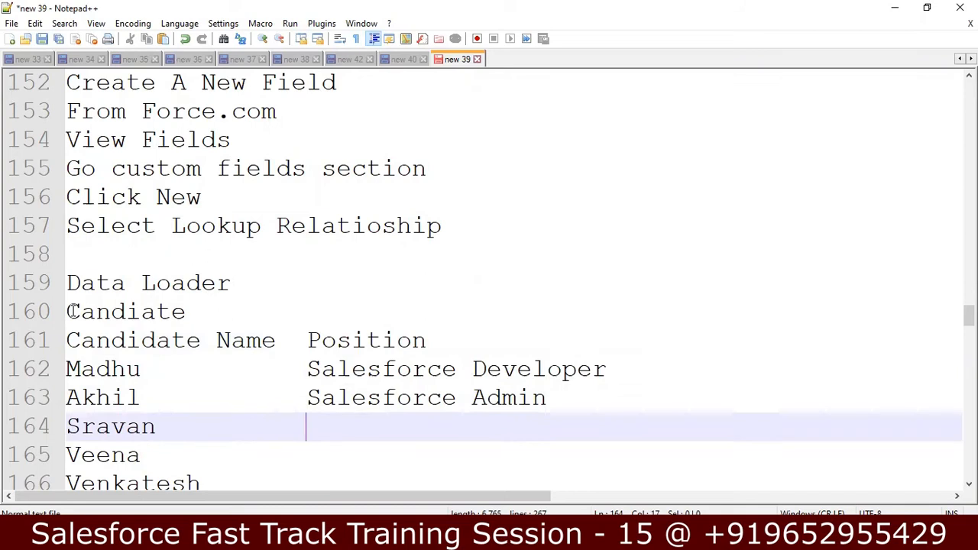
pyautogui.hotkey('ctrl', 'v')
pyautogui.press('Down')
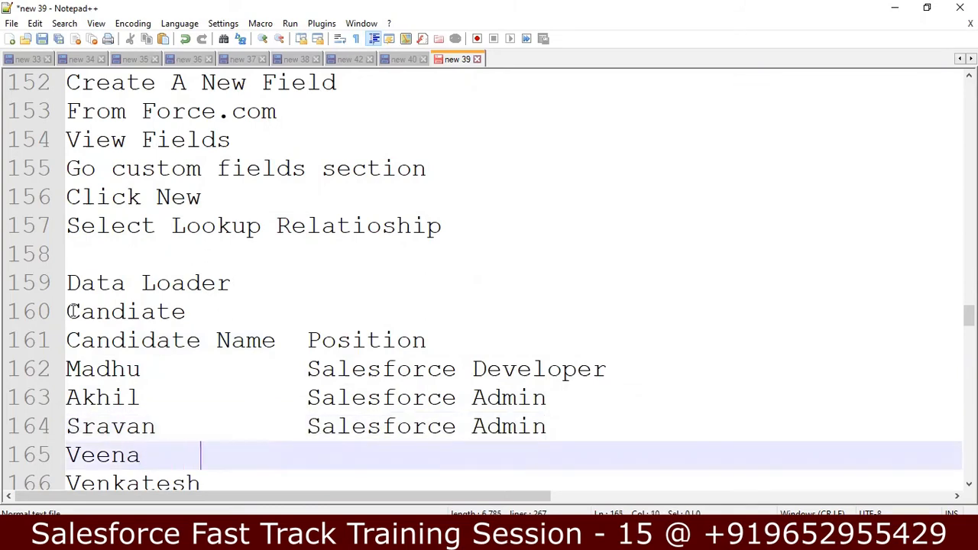
pyautogui.hotkey('ctrl', 'v')
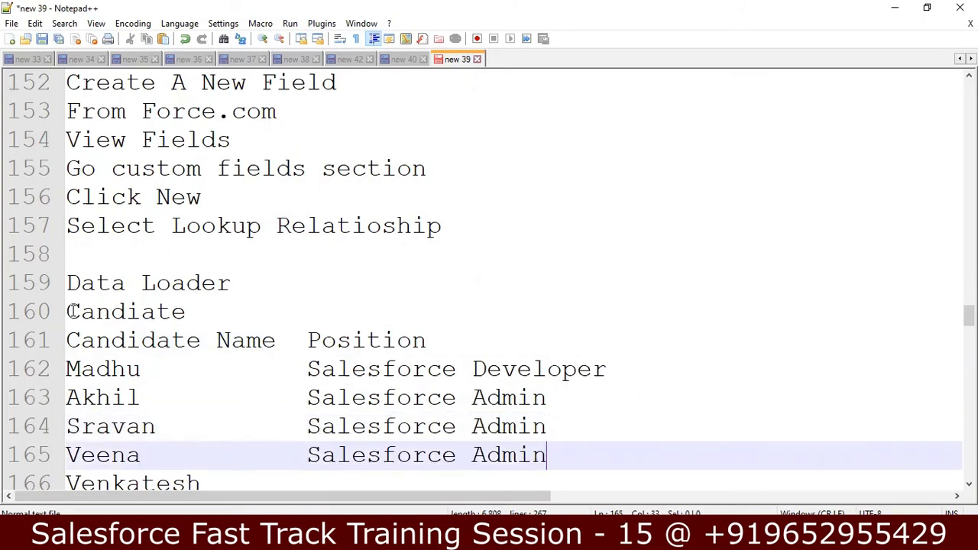
pyautogui.press('Down')
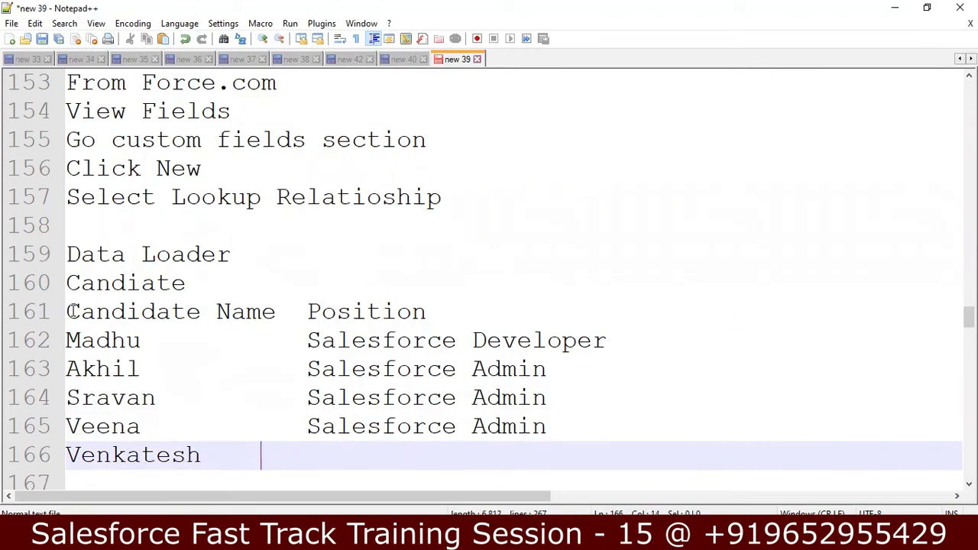
pyautogui.hotkey('ctrl', 'v')
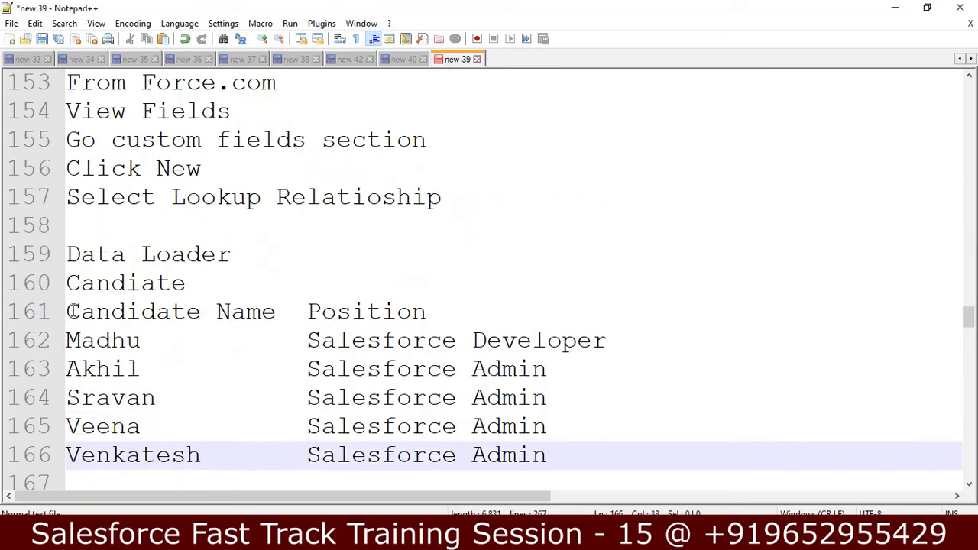
pyautogui.press('Down')
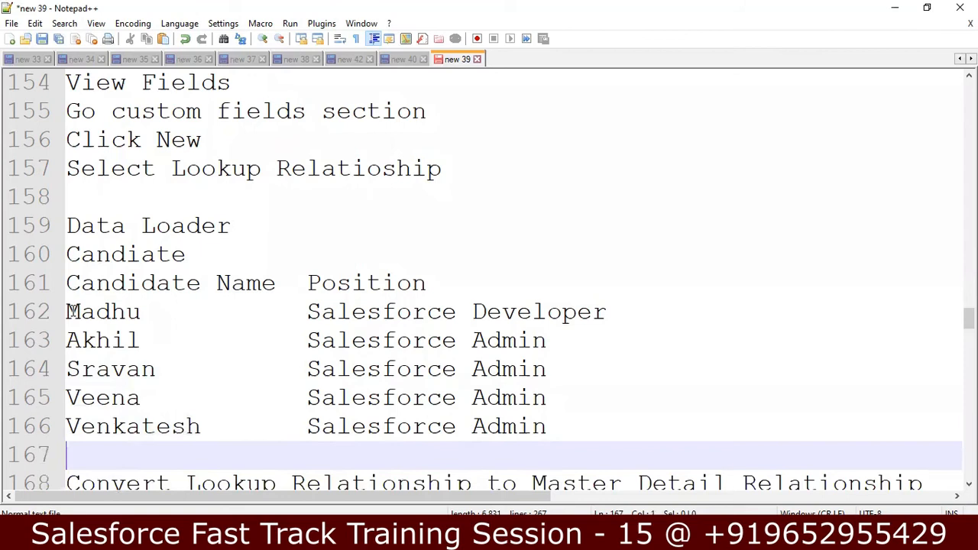
# Add the notes 'Candidate Object Records Manually' and 'Click on Lookup field and enter Position Manually'
pyautogui.press('Return')
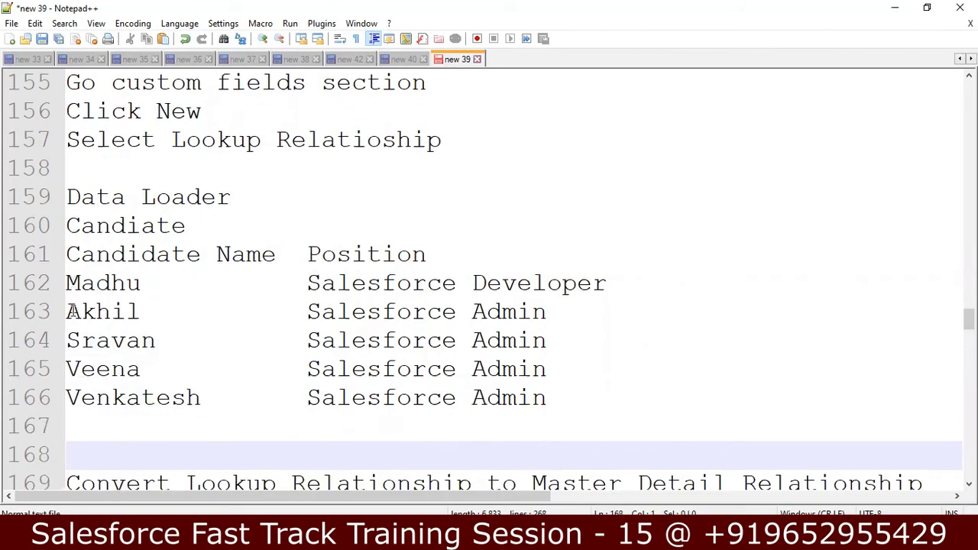
pyautogui.write('C')
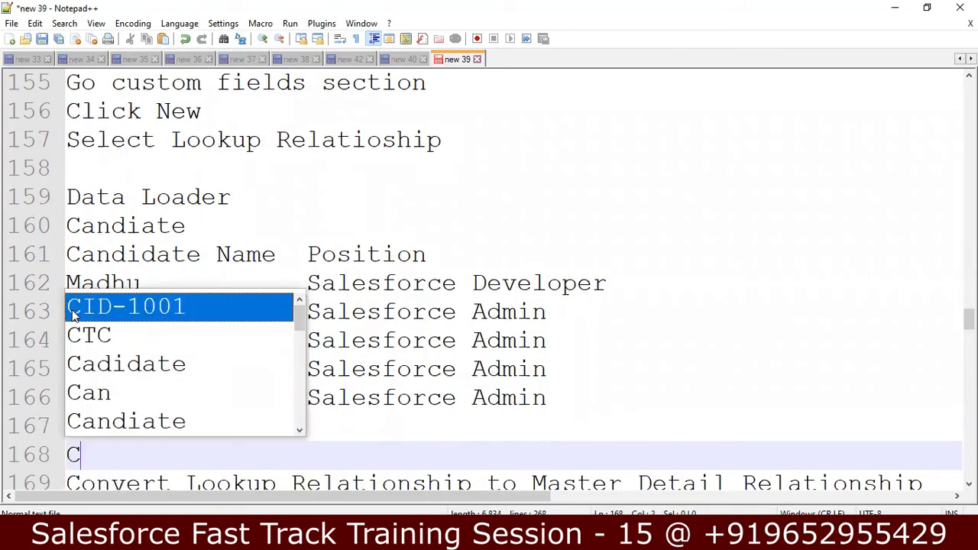
pyautogui.write('andidate ')
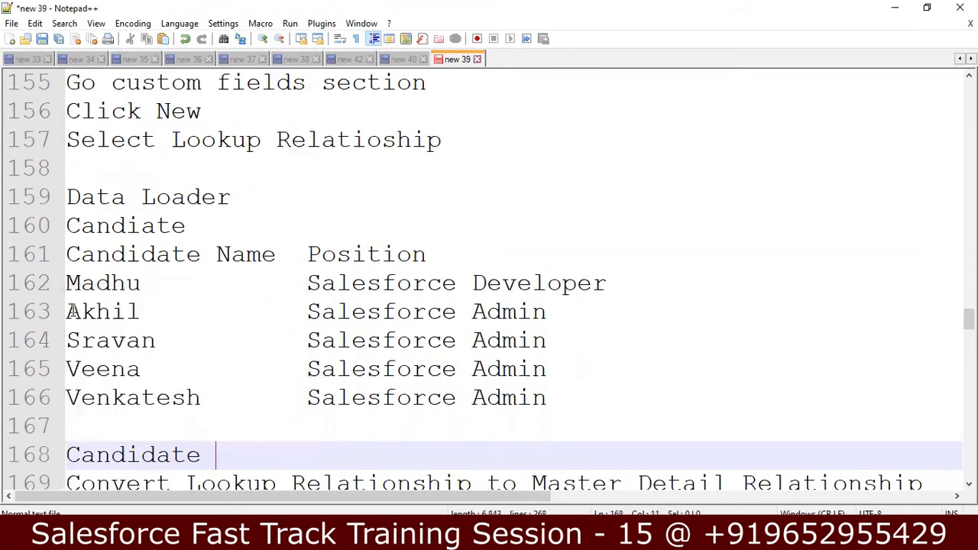
pyautogui.write('Object Recor')
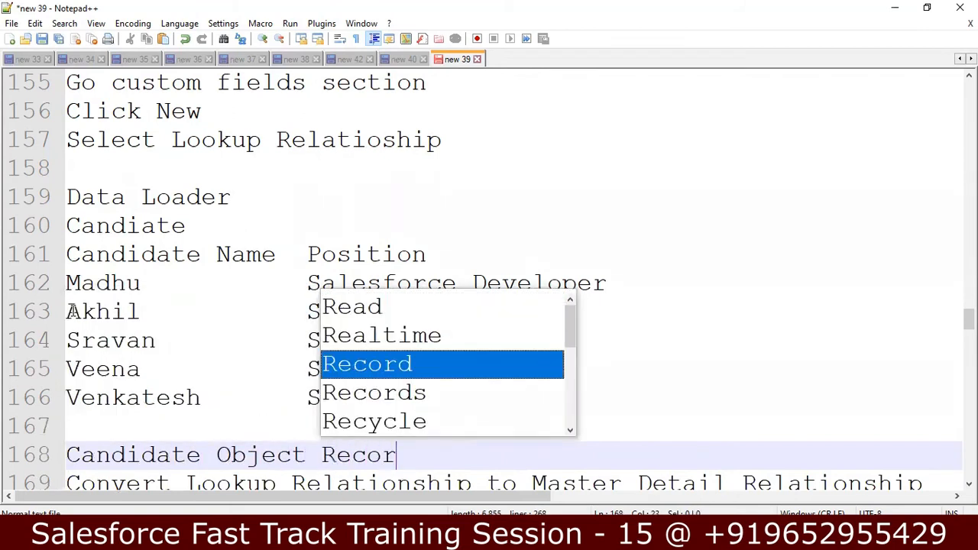
pyautogui.write('ds Manually')
pyautogui.press('Return')
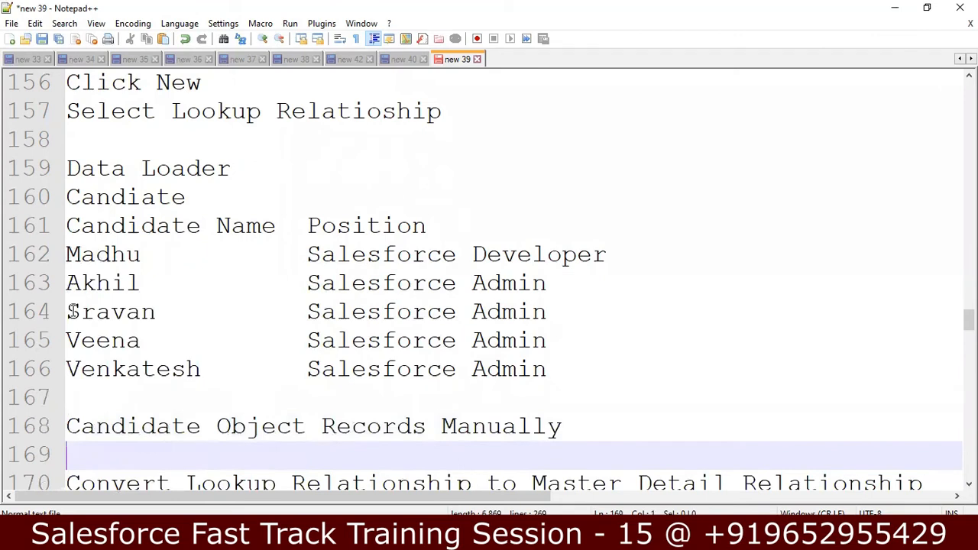
pyautogui.write('E')
pyautogui.press('BackSpace')
pyautogui.write('Click')
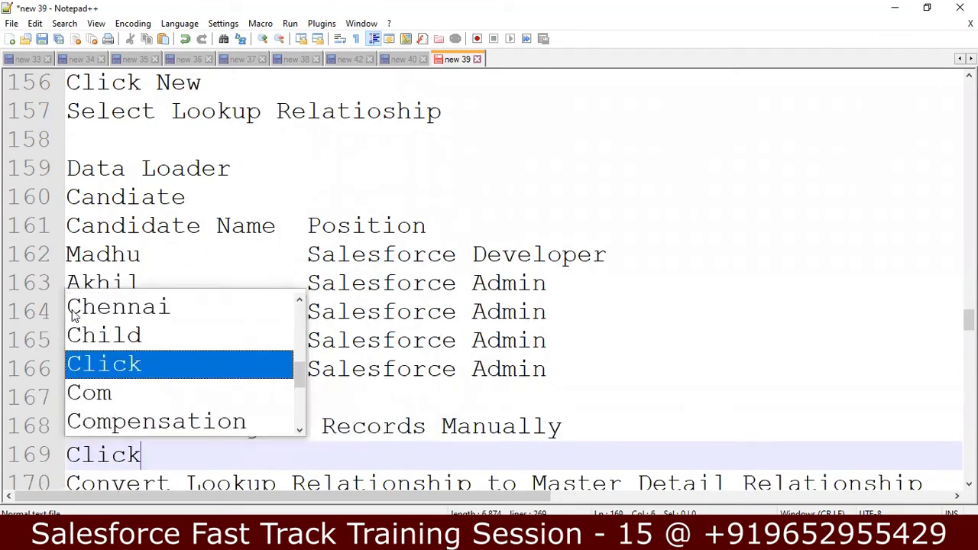
pyautogui.write(' on Lo')
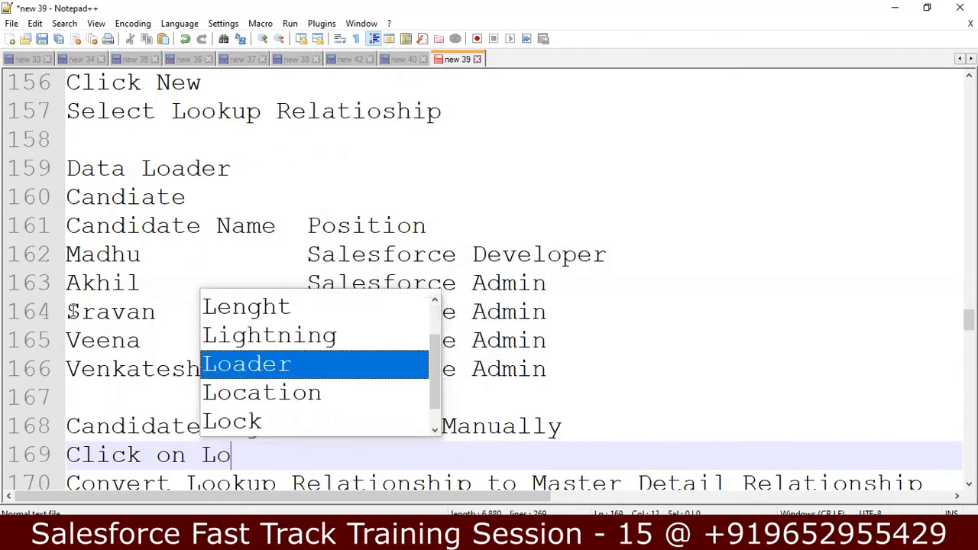
pyautogui.write('okup f')
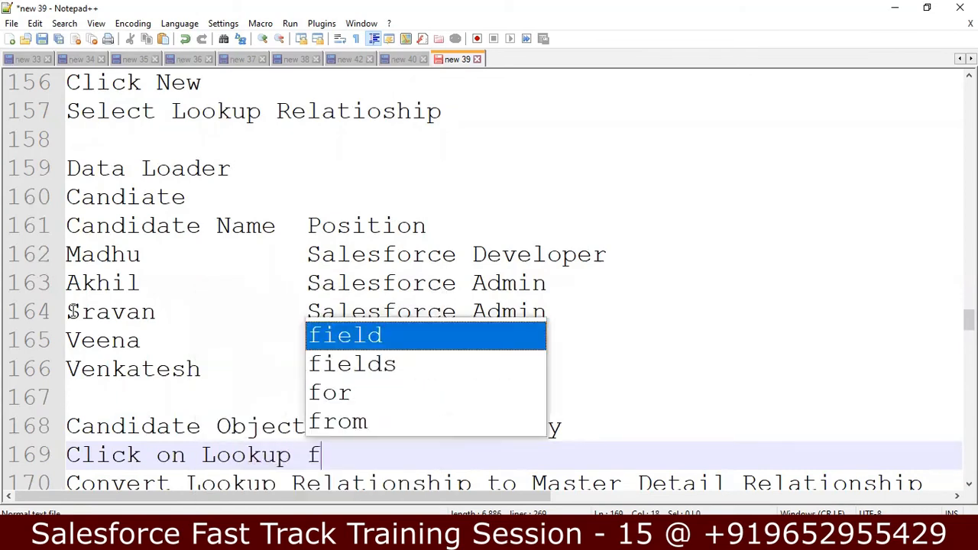
pyautogui.write('ield')
pyautogui.press('BackSpace')
pyautogui.write('ld and enter')
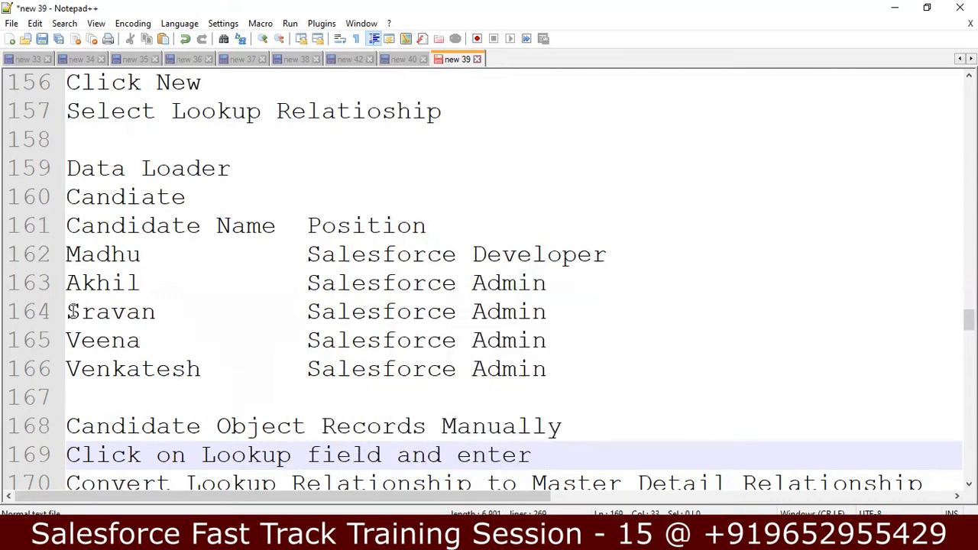
pyautogui.write(' Position Manually')
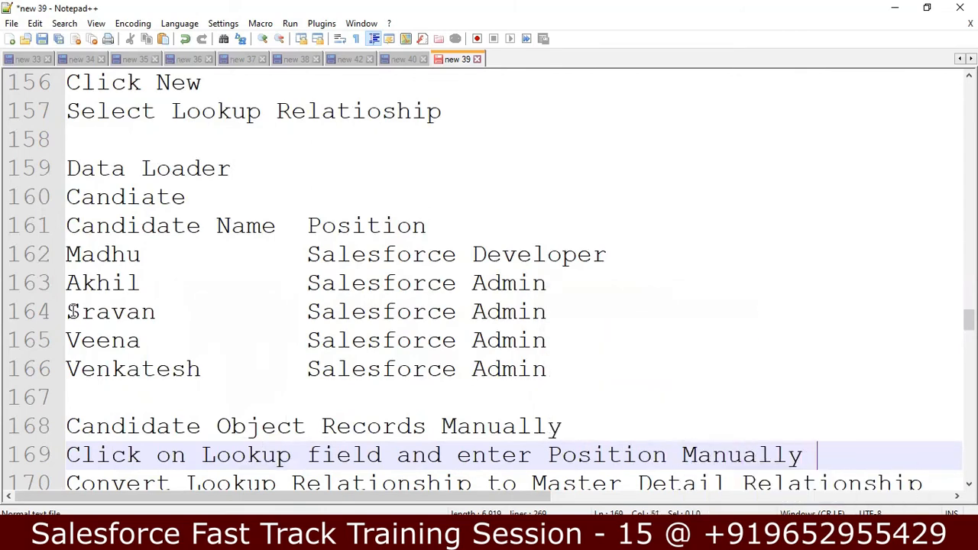
# Add the note 'Edit Lookup Relationship to Master Detail' on a new line
pyautogui.press('Return')
pyautogui.press('Up')
pyautogui.press('Up')
pyautogui.press('Up')
pyautogui.press('Up')
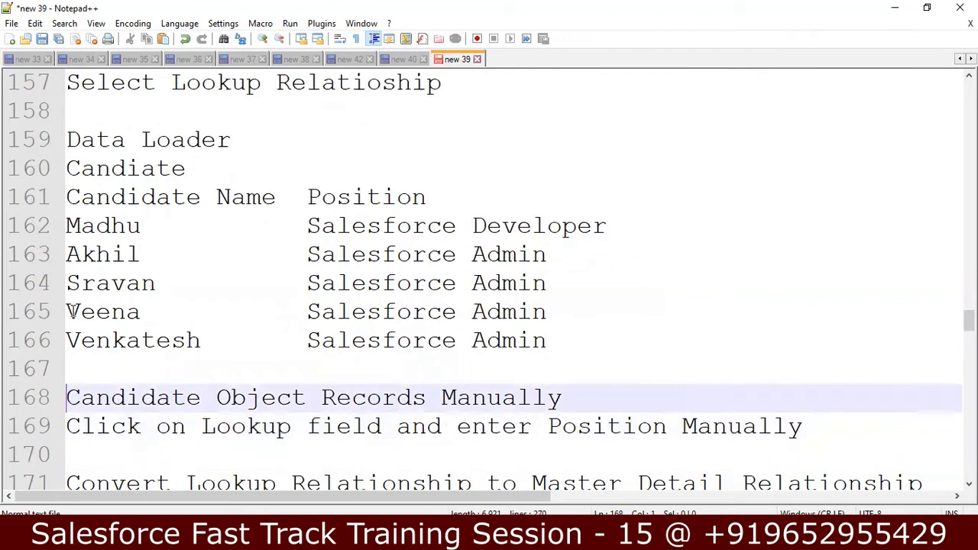
pyautogui.press('Down')
pyautogui.press('Down')
pyautogui.press('Down')
pyautogui.press('Down')
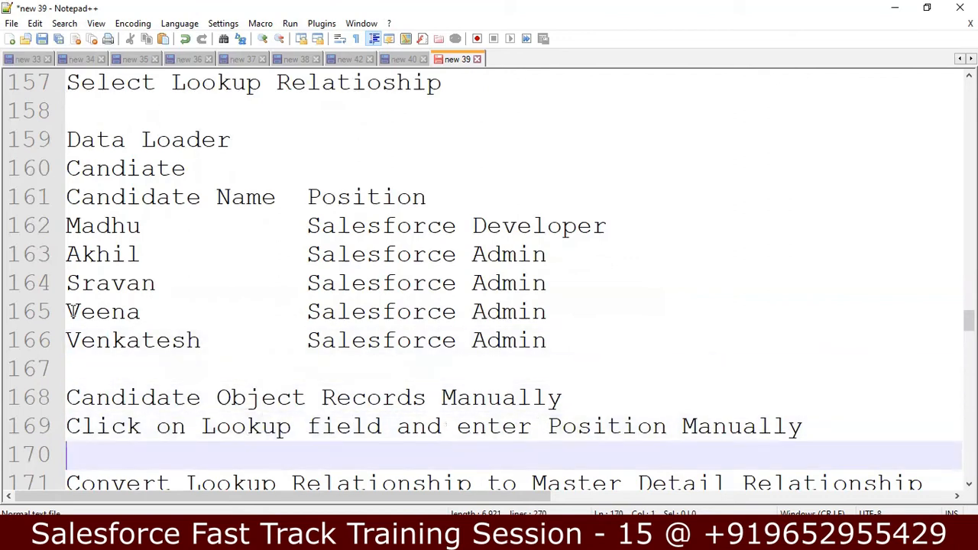
pyautogui.press('Up')
pyautogui.press('Down')
pyautogui.press('Return')
pyautogui.write('Change')
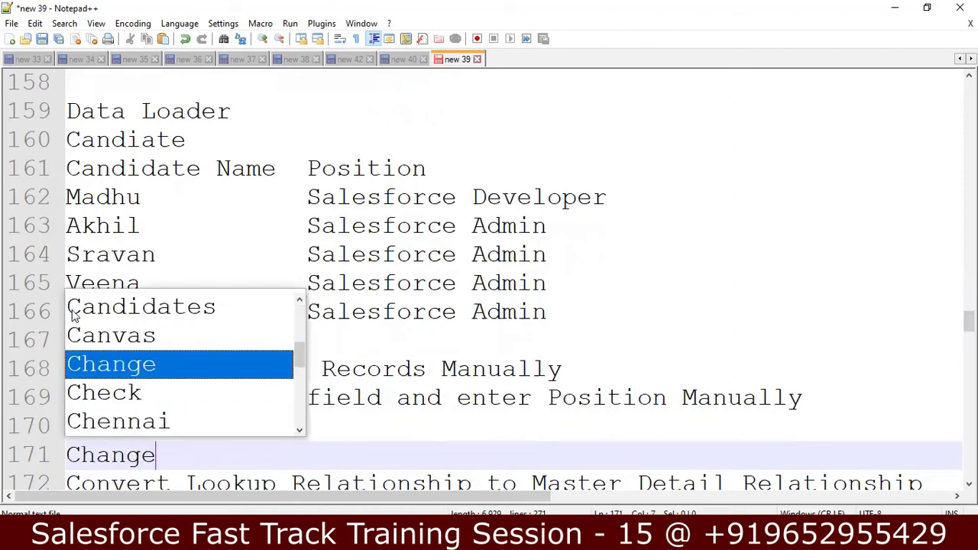
pyautogui.press('Escape')
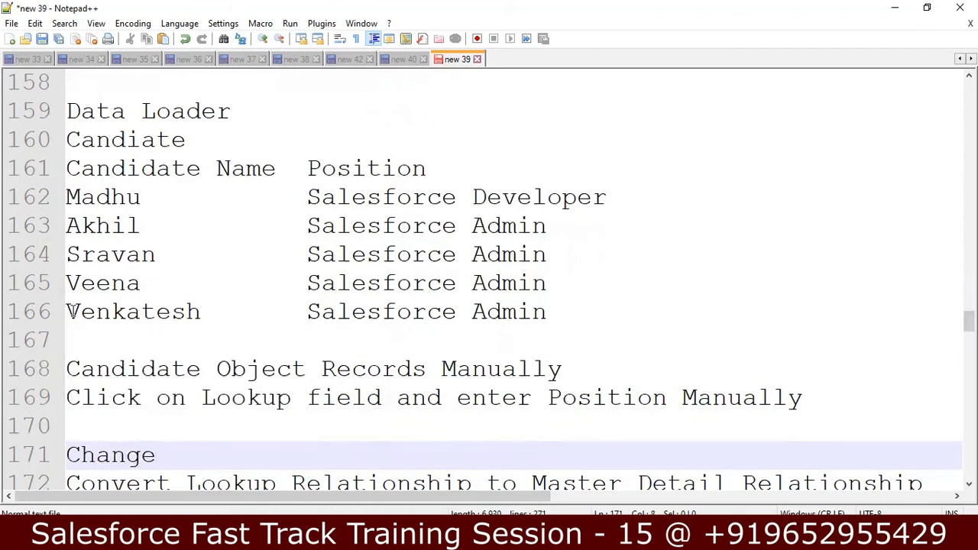
pyautogui.write('Loo')
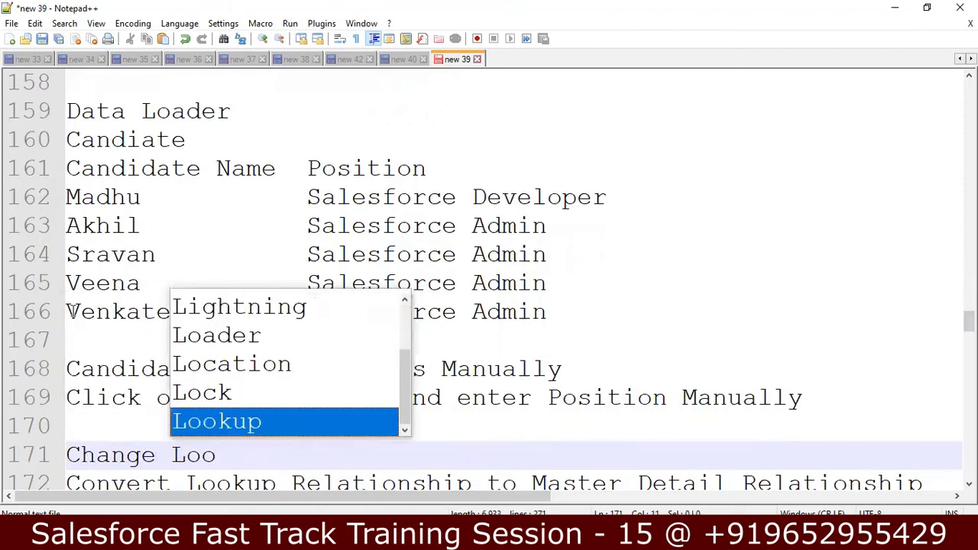
pyautogui.press('BackSpace')
pyautogui.press('BackSpace')
pyautogui.press('BackSpace')
pyautogui.press('BackSpace')
pyautogui.press('BackSpace')
pyautogui.press('BackSpace')
pyautogui.press('BackSpace')
pyautogui.press('BackSpace')
pyautogui.press('BackSpace')
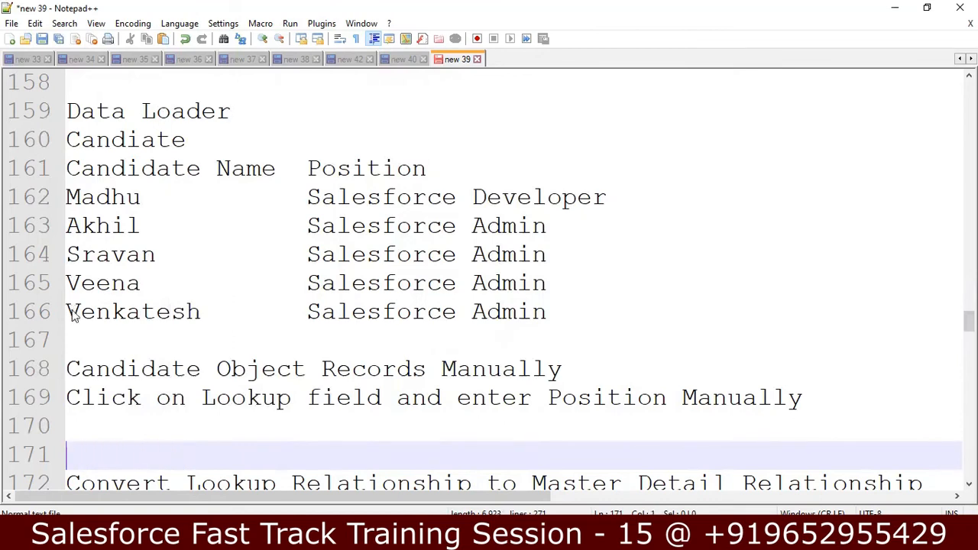
pyautogui.write('Edit Loo')
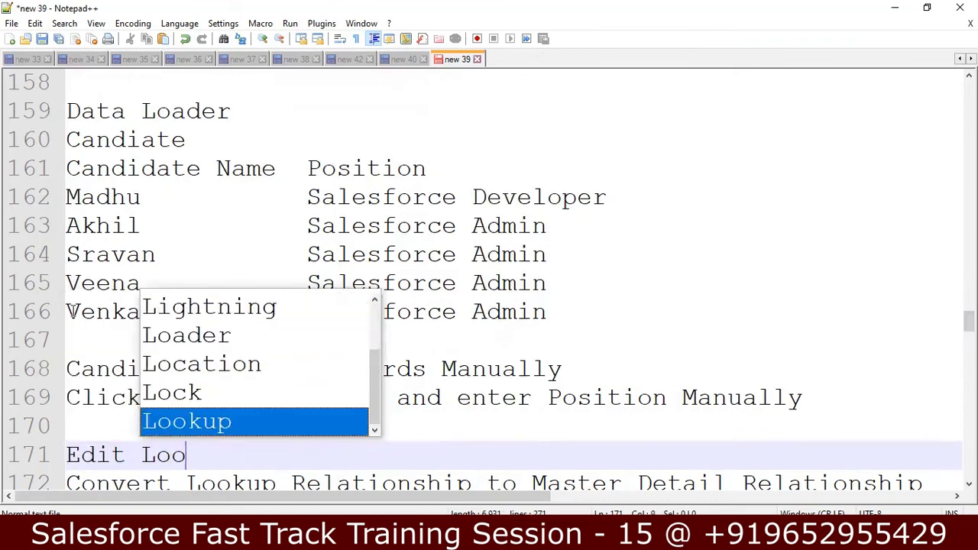
pyautogui.write('kup R')
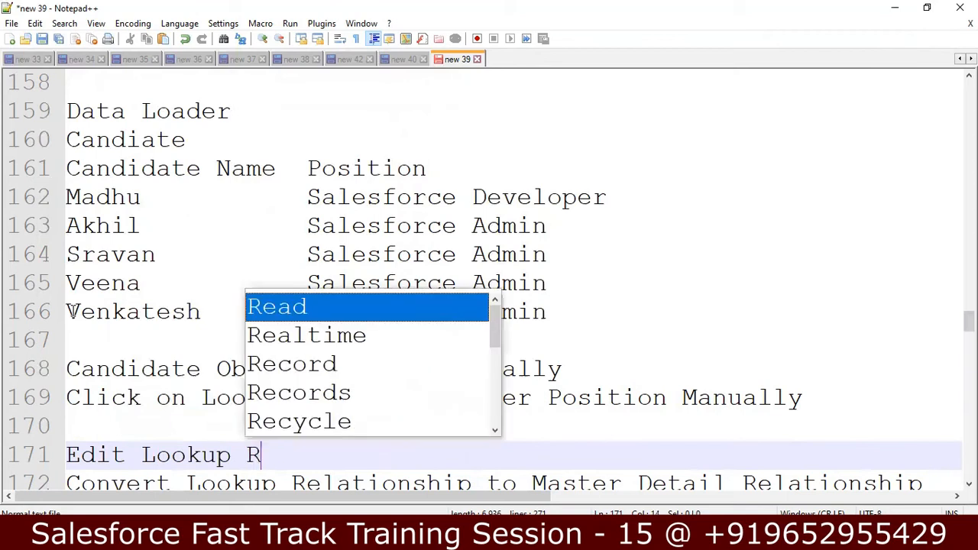
pyautogui.write('elations')
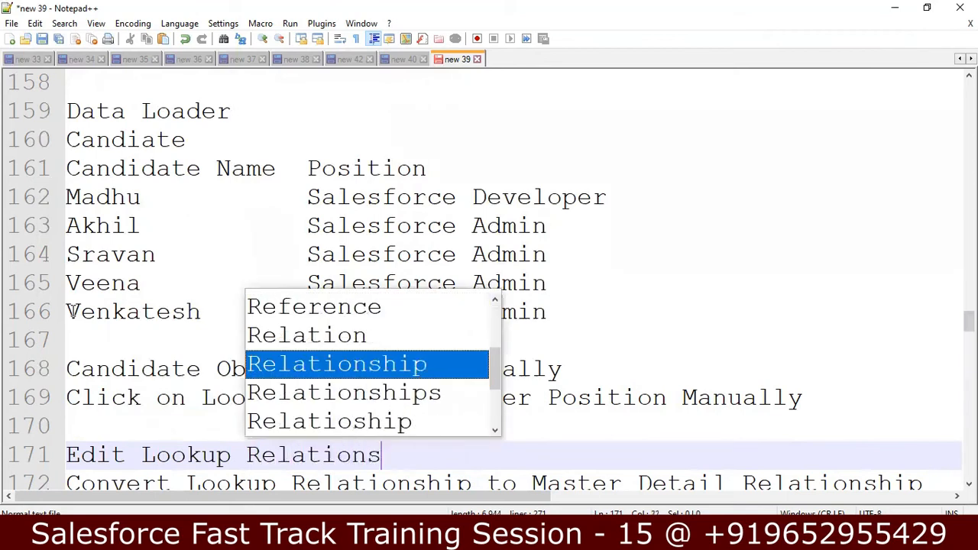
pyautogui.write('hip to ')
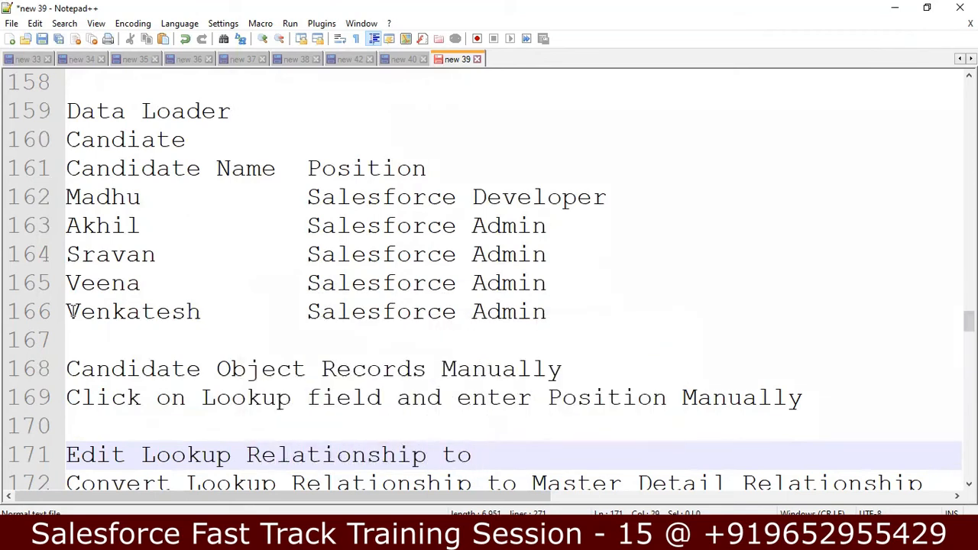
pyautogui.write('Master ')
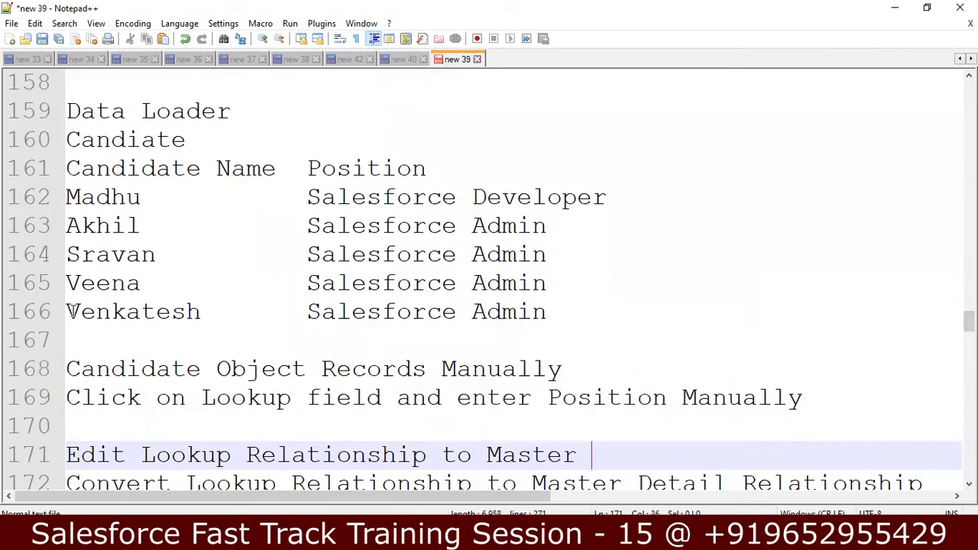
pyautogui.write('Details')
pyautogui.press('BackSpace')
pyautogui.press('Return')
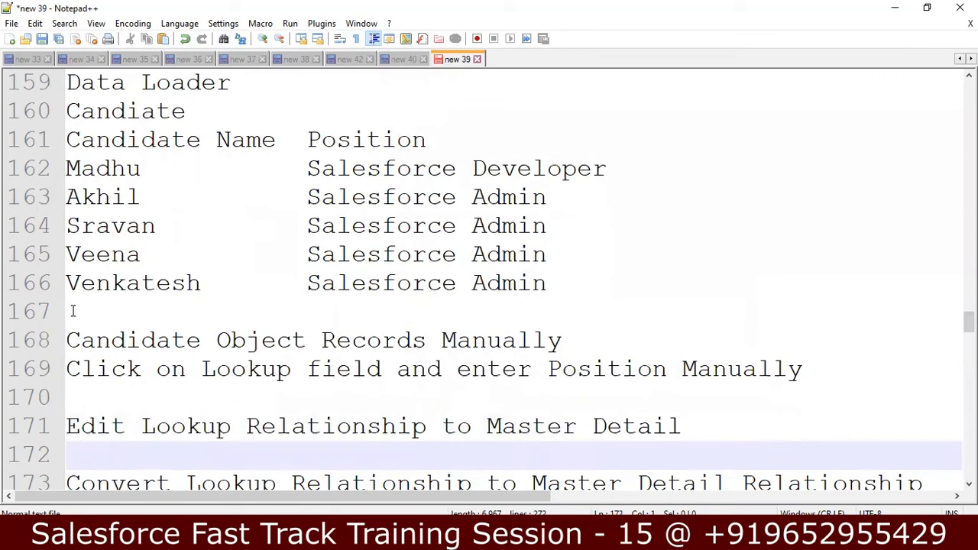
pyautogui.press('Down')
# Scroll through the lookup-to-master-detail notes and candidate list
pyautogui.press('Up')
pyautogui.press('Up')
pyautogui.press('Up')
pyautogui.press('Up')
pyautogui.press('Up')
pyautogui.press('Up')
pyautogui.press('Up')
pyautogui.press('Up')
pyautogui.press('Up')
pyautogui.press('Up')
pyautogui.press('Up')
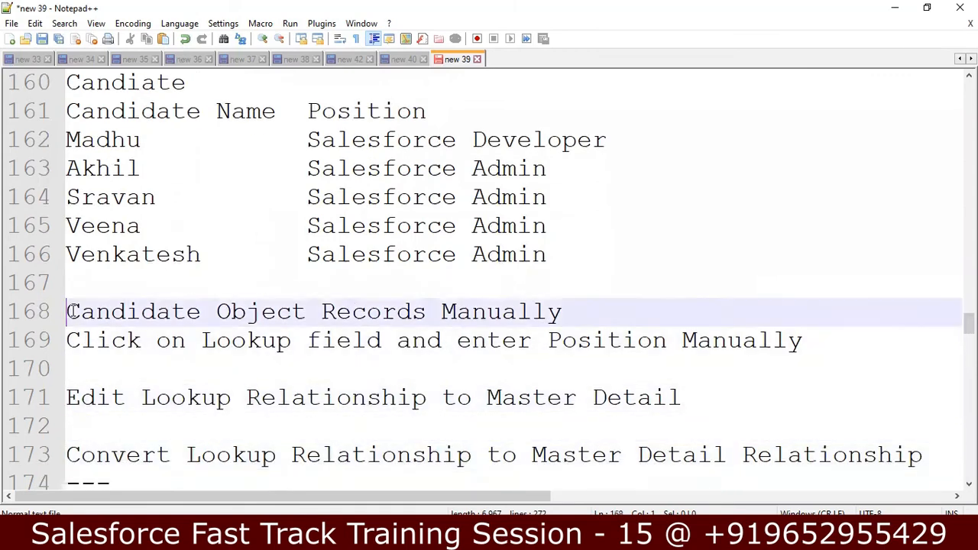
pyautogui.press('Up')
pyautogui.press('Up')
pyautogui.press('Up')
pyautogui.press('Up')
pyautogui.press('Up')
pyautogui.press('Up')
pyautogui.press('Up')
pyautogui.press('Up')
pyautogui.press('Up')
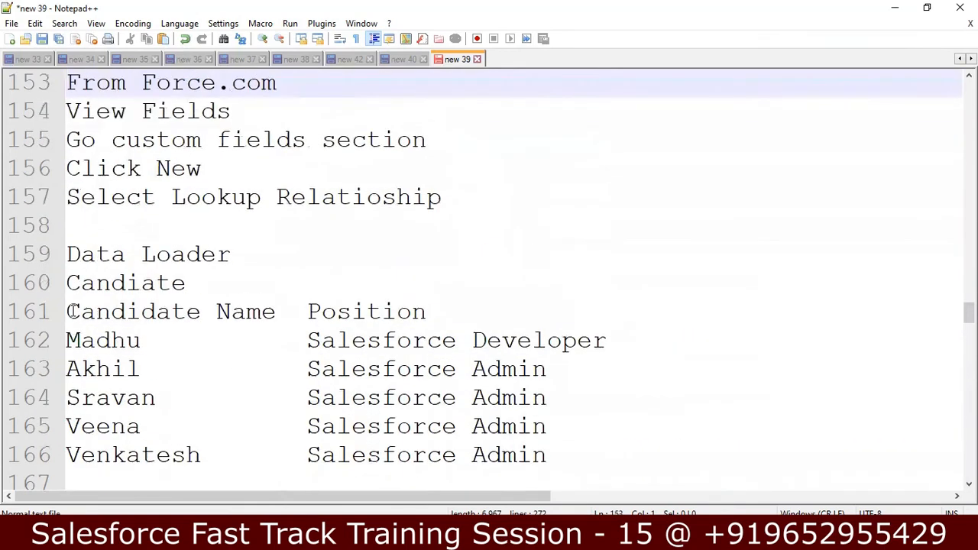
pyautogui.press('Down')
pyautogui.press('Down')
pyautogui.press('Down')
pyautogui.press('Down')
pyautogui.press('Down')
pyautogui.press('Down')
pyautogui.press('Down')
pyautogui.press('Down')
pyautogui.press('Down')
pyautogui.press('Down')
pyautogui.press('Down')
pyautogui.press('Down')
pyautogui.press('Down')
pyautogui.press('Down')
pyautogui.press('Down')
pyautogui.press('Down')
pyautogui.press('Down')
pyautogui.press('Down')
pyautogui.press('Down')
pyautogui.press('Up')
pyautogui.press('Up')
pyautogui.press('Up')
pyautogui.press('Down')
pyautogui.press('Down')
pyautogui.press('Down')
pyautogui.press('Down')
pyautogui.press('Down')
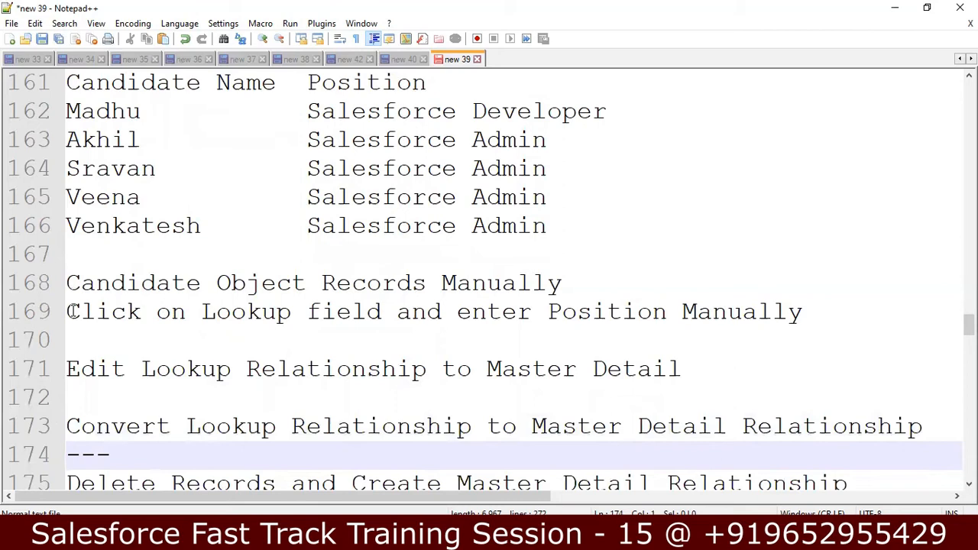
pyautogui.press('Up')
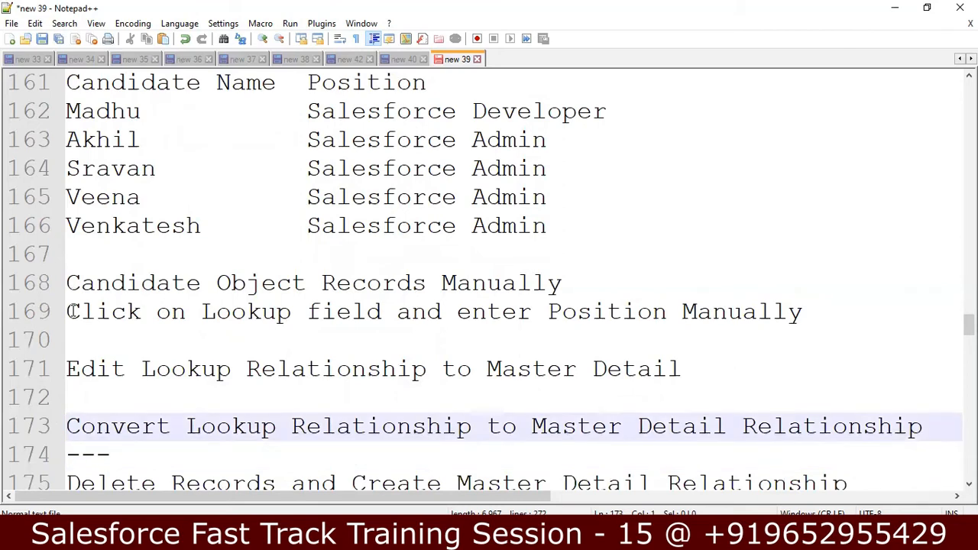
pyautogui.press('Down')
pyautogui.press('Down')
pyautogui.press('Down')
pyautogui.press('Down')
pyautogui.press('Down')
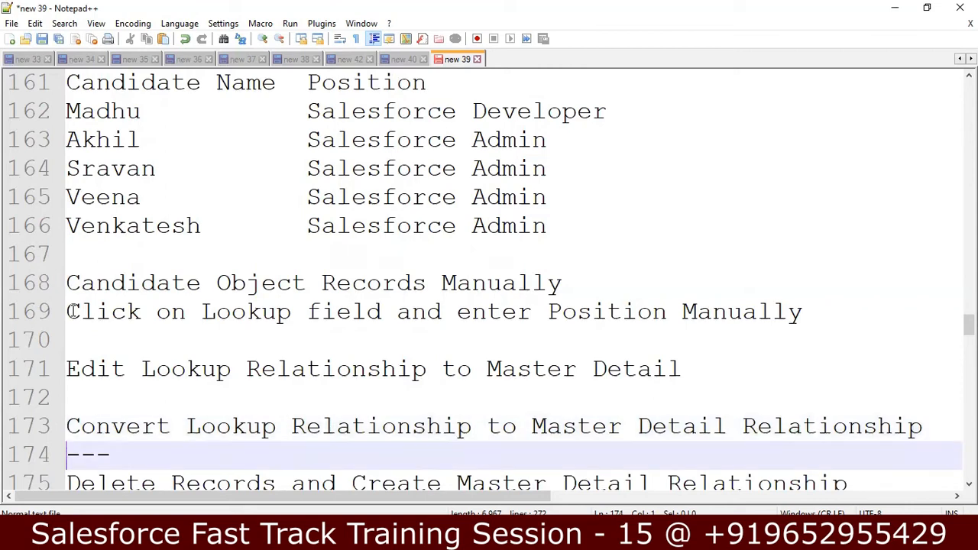
pyautogui.press('Down')
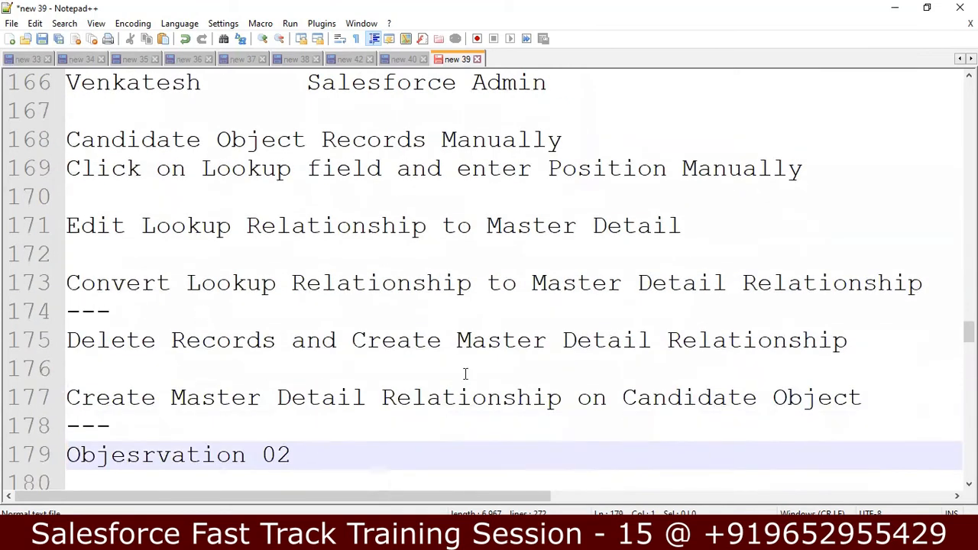
pyautogui.click(561, 365)
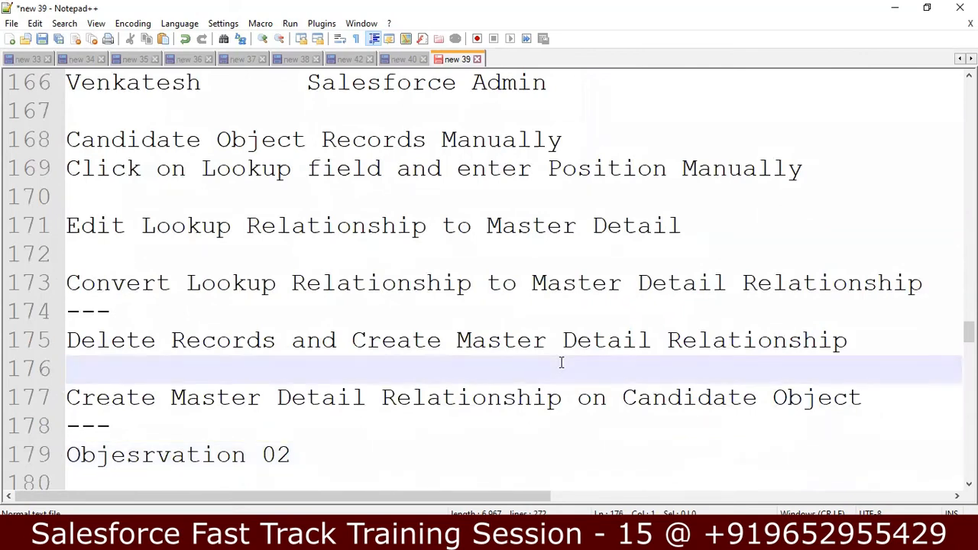
# Review the observation and Recycle Bin notes, then return to the Salesforce Candidate page
pyautogui.press('Down')
pyautogui.press('Down')
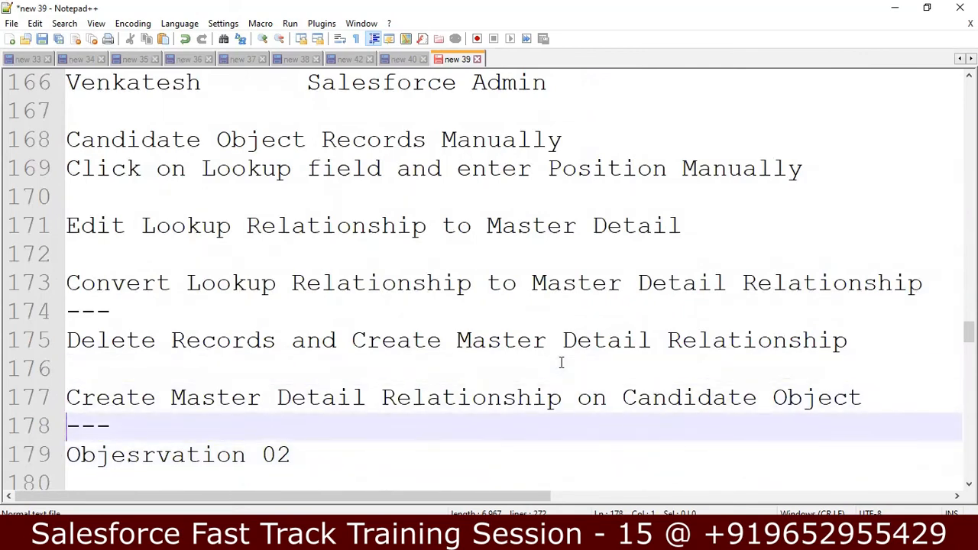
pyautogui.press('Up')
pyautogui.press('Up')
pyautogui.press('Up')
pyautogui.press('Up')
pyautogui.press('Up')
pyautogui.press('Up')
pyautogui.press('Up')
pyautogui.press('Up')
pyautogui.press('Up')
pyautogui.press('Up')
pyautogui.press('Up')
pyautogui.press('Up')
pyautogui.press('Up')
pyautogui.press('Up')
pyautogui.press('Up')
pyautogui.press('Up')
pyautogui.press('Up')
pyautogui.press('Up')
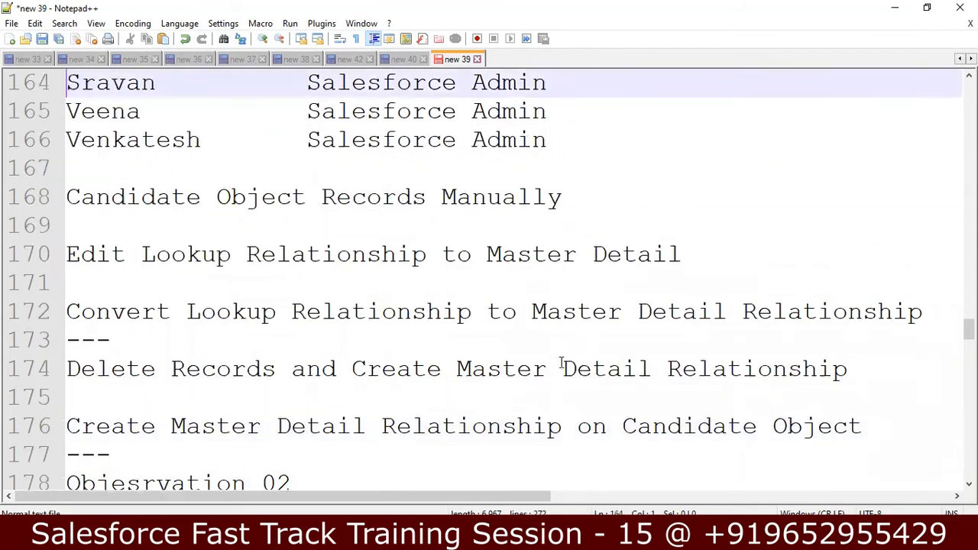
pyautogui.press('Down')
pyautogui.press('Down')
pyautogui.press('Down')
pyautogui.press('Down')
pyautogui.press('Down')
pyautogui.press('Down')
pyautogui.press('Down')
pyautogui.press('Down')
pyautogui.press('Down')
pyautogui.press('Down')
pyautogui.press('Down')
pyautogui.press('Down')
pyautogui.press('Down')
pyautogui.press('Down')
pyautogui.press('Down')
pyautogui.press('Down')
pyautogui.press('Down')
pyautogui.press('Down')
pyautogui.press('Down')
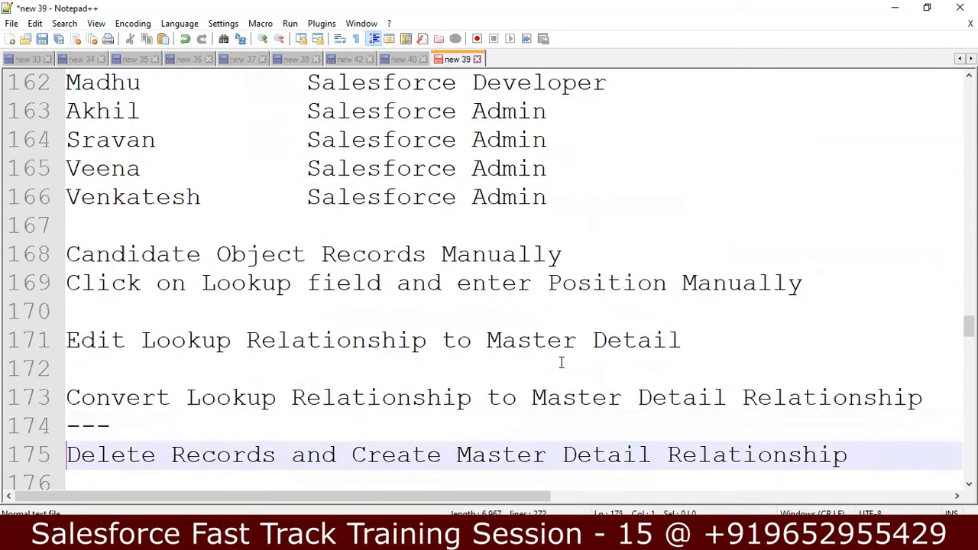
pyautogui.press('Down')
pyautogui.press('Down')
pyautogui.press('Up')
pyautogui.press('Up')
pyautogui.press('Up')
pyautogui.press('Up')
pyautogui.press('Down')
pyautogui.press('Down')
pyautogui.press('Down')
pyautogui.press('Down')
pyautogui.press('Up')
pyautogui.press('Up')
pyautogui.press('Up')
pyautogui.press('Up')
pyautogui.press('Up')
pyautogui.press('Up')
pyautogui.press('Up')
pyautogui.press('Up')
pyautogui.press('Up')
pyautogui.press('Up')
pyautogui.press('Up')
pyautogui.press('Up')
pyautogui.press('Up')
pyautogui.press('Up')
pyautogui.press('Up')
pyautogui.press('Up')
pyautogui.press('Up')
pyautogui.press('Up')
pyautogui.press('Up')
pyautogui.press('Up')
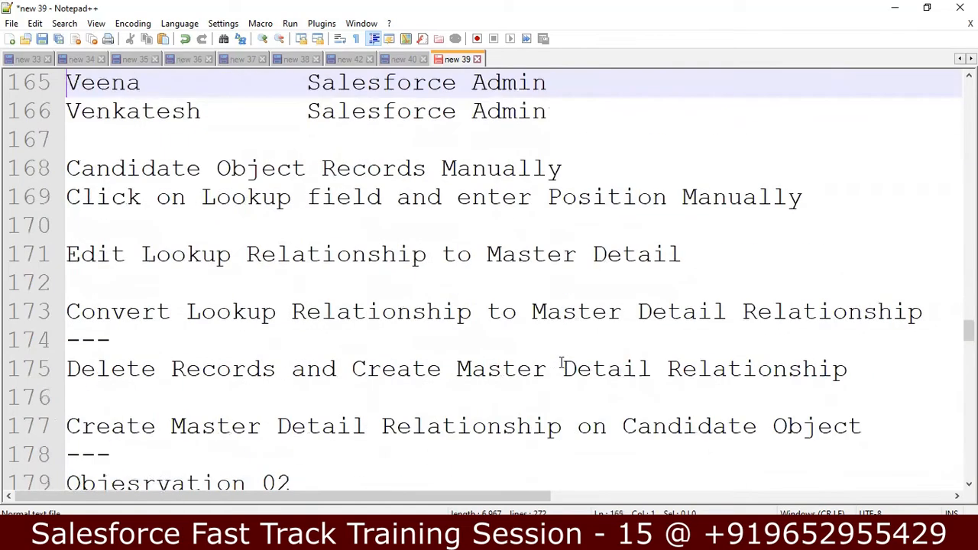
pyautogui.press('Up')
pyautogui.press('Up')
pyautogui.press('Up')
pyautogui.press('Up')
pyautogui.press('Up')
pyautogui.press('Up')
pyautogui.press('Up')
pyautogui.press('Up')
pyautogui.press('Up')
pyautogui.press('Up')
pyautogui.press('Up')
pyautogui.press('Up')
pyautogui.press('Up')
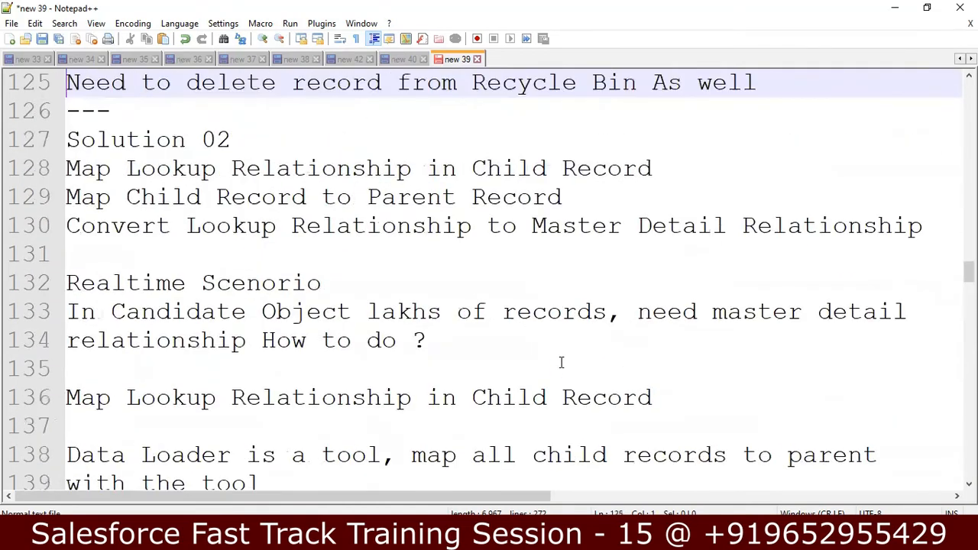
pyautogui.press('Down')
pyautogui.press('Down')
pyautogui.press('Down')
pyautogui.press('Down')
pyautogui.press('Down')
pyautogui.press('Down')
pyautogui.press('Down')
pyautogui.press('Down')
pyautogui.press('Down')
pyautogui.press('Down')
pyautogui.press('Down')
pyautogui.press('Down')
pyautogui.press('Down')
pyautogui.press('Down')
pyautogui.press('Down')
pyautogui.press('Down')
pyautogui.press('Down')
pyautogui.press('Down')
pyautogui.press('Down')
pyautogui.press('Down')
pyautogui.press('Down')
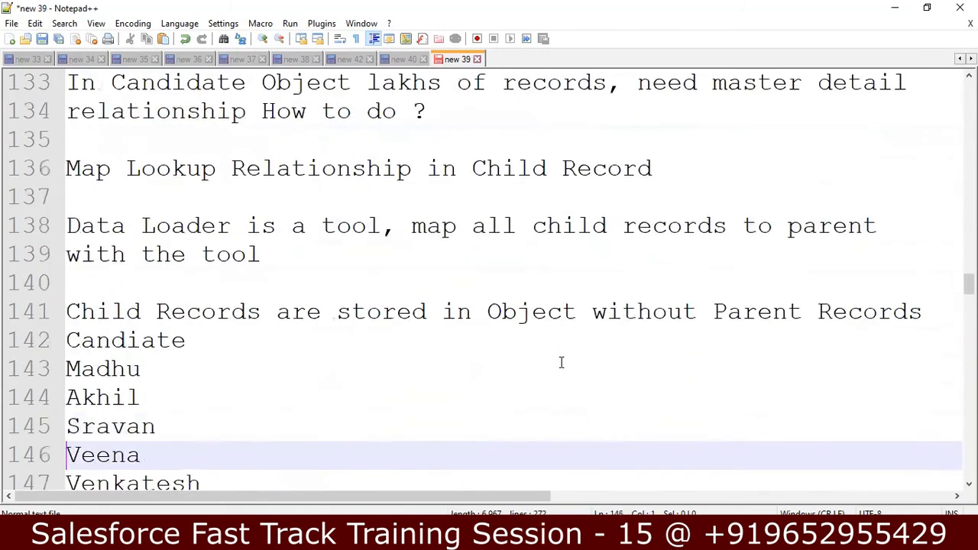
pyautogui.press('Down')
pyautogui.press('Up')
pyautogui.press('Up')
pyautogui.press('Up')
pyautogui.press('Up')
pyautogui.press('Up')
pyautogui.press('Up')
pyautogui.press('Up')
pyautogui.press('Up')
pyautogui.press('Up')
pyautogui.press('Up')
pyautogui.press('Up')
pyautogui.press('Up')
pyautogui.press('Up')
pyautogui.press('Up')
pyautogui.press('Up')
pyautogui.press('Up')
pyautogui.press('Up')
pyautogui.press('Up')
pyautogui.press('Up')
pyautogui.press('Up')
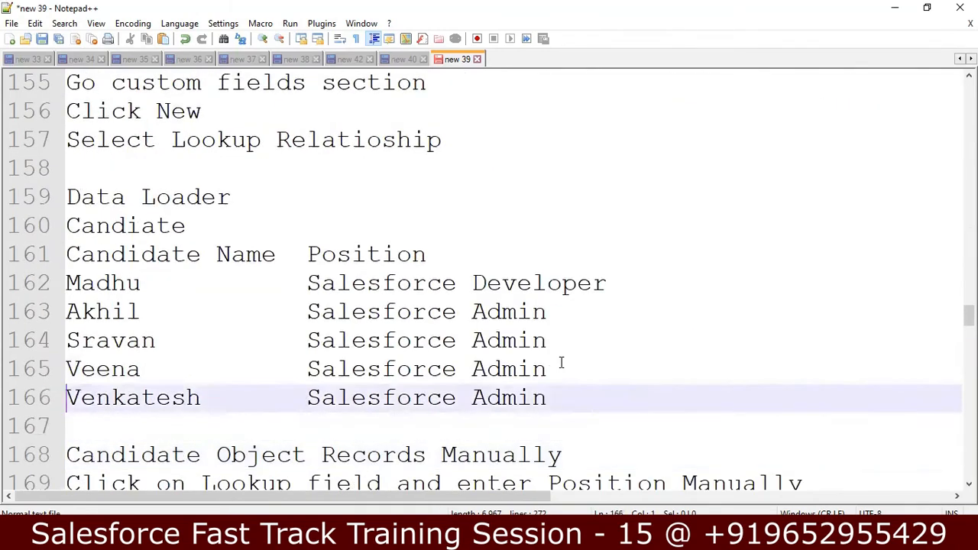
pyautogui.press('Up')
pyautogui.press('Up')
pyautogui.press('Up')
pyautogui.press('Up')
pyautogui.press('Up')
pyautogui.press('Up')
pyautogui.press('Up')
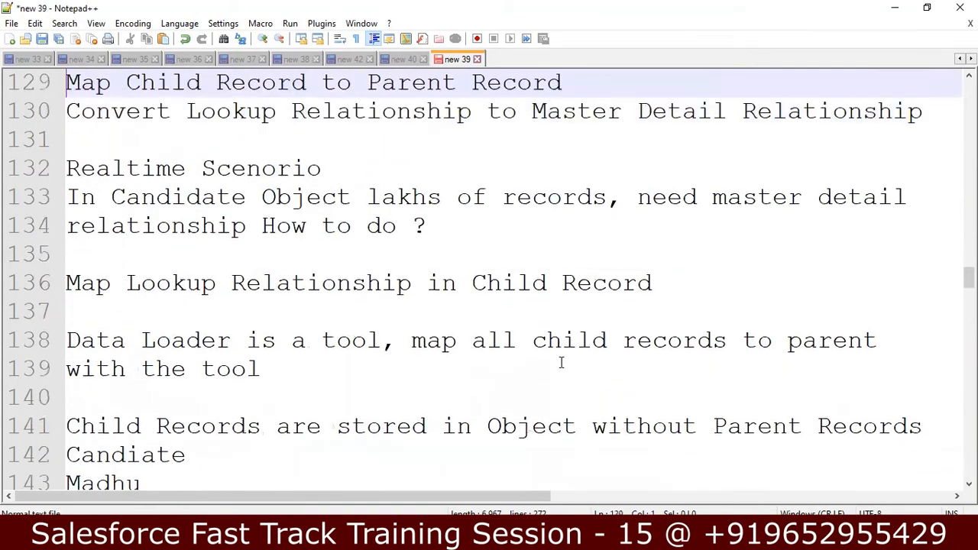
pyautogui.press('Up')
pyautogui.press('Down')
pyautogui.press('Down')
pyautogui.press('Down')
pyautogui.press('Down')
pyautogui.press('Down')
pyautogui.press('Down')
pyautogui.press('Down')
pyautogui.press('Down')
pyautogui.press('Down')
pyautogui.press('Down')
pyautogui.press('Down')
pyautogui.press('Down')
pyautogui.press('Down')
pyautogui.press('Down')
pyautogui.press('Down')
pyautogui.press('Down')
pyautogui.press('Down')
pyautogui.press('Down')
pyautogui.press('Down')
pyautogui.press('Down')
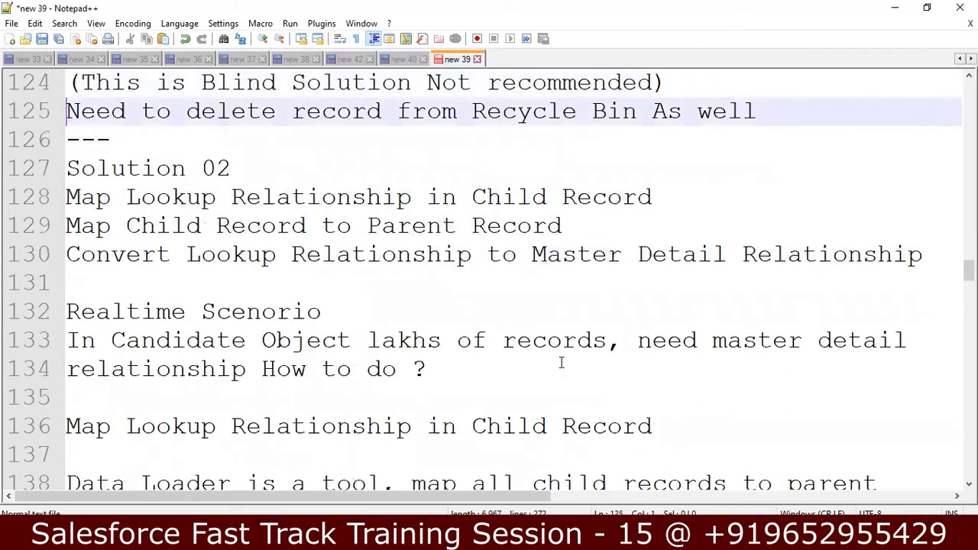
pyautogui.press('Down')
pyautogui.press('Down')
pyautogui.press('Down')
pyautogui.press('Down')
pyautogui.press('Down')
pyautogui.press('Down')
pyautogui.press('Down')
pyautogui.press('Down')
pyautogui.press('Down')
pyautogui.press('Down')
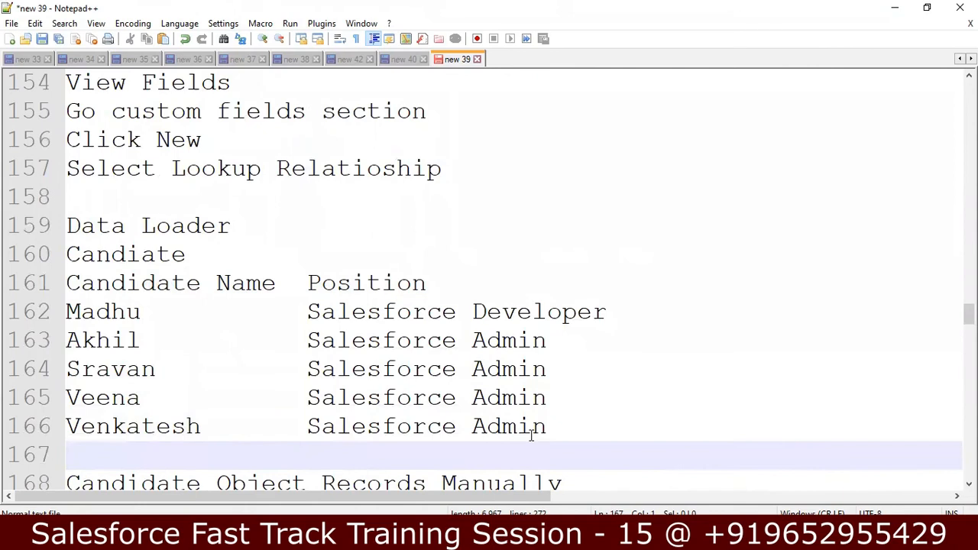
pyautogui.hotkey('alt', 'Tab')
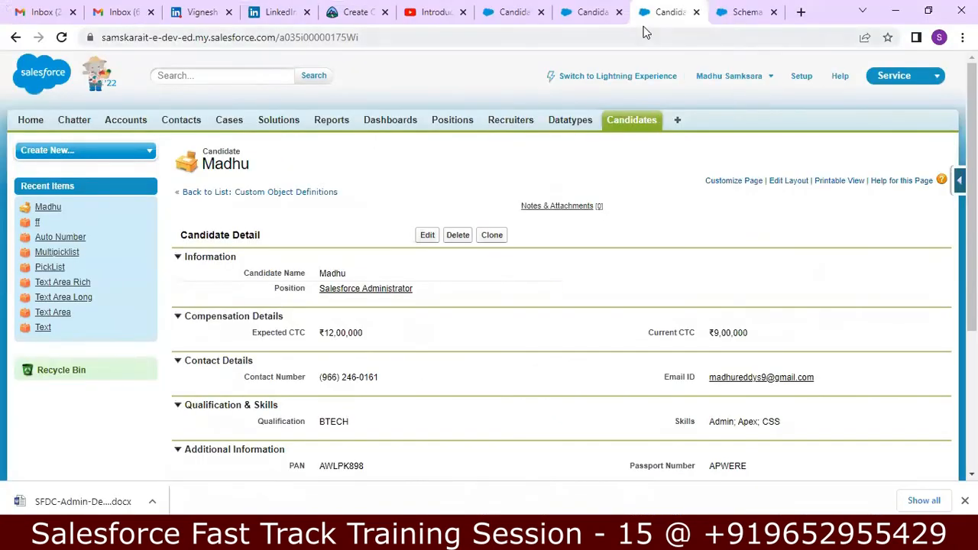
# Reload Schema Builder, confirm Candidate's Master-Detail link to Position, then return to Notepad++
pyautogui.click(737, 11)
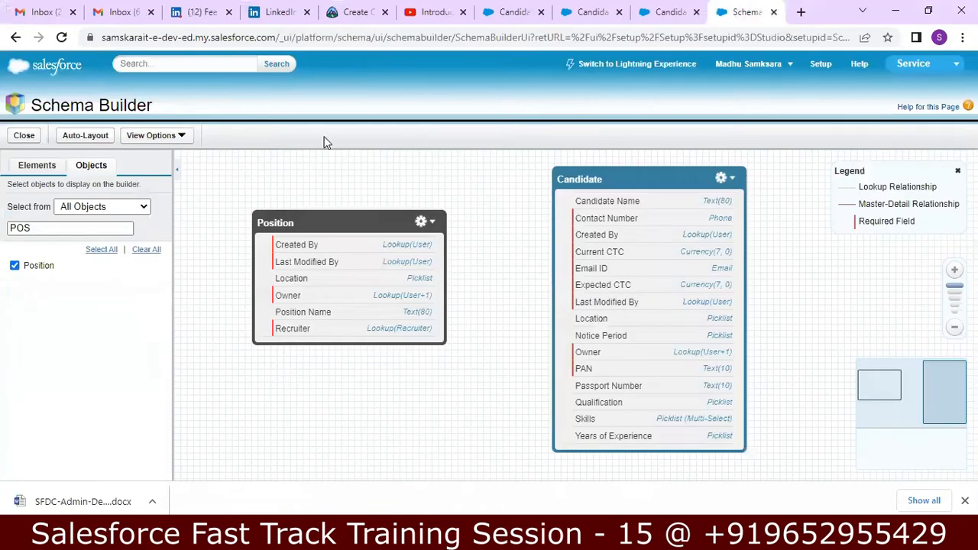
pyautogui.click(61, 38)
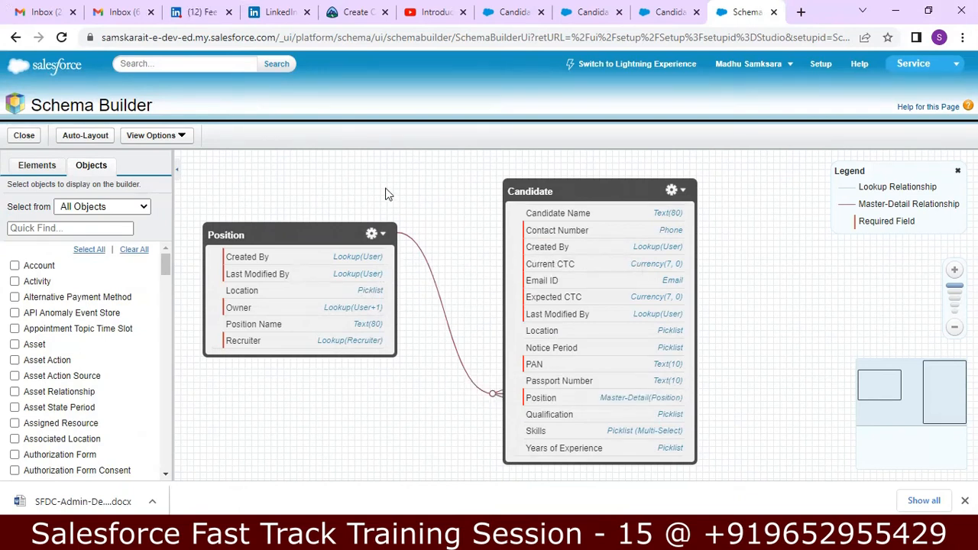
pyautogui.moveTo(440, 301)
pyautogui.moveTo(499, 399)
pyautogui.hotkey('alt', 'Tab')
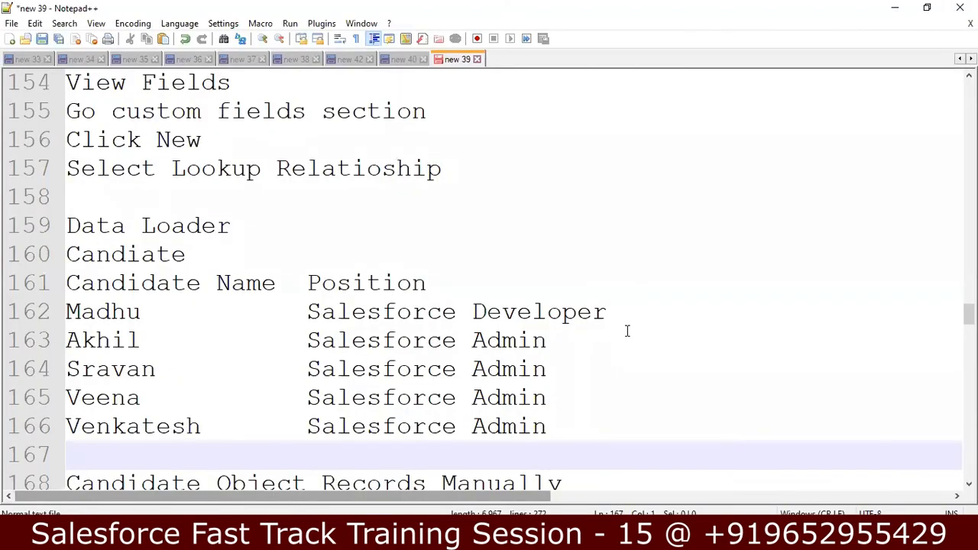
# Read the master-detail, one-to-many and mandatory-parent notes, then return to Schema Builder
pyautogui.press('Down')
pyautogui.press('Down')
pyautogui.press('Down')
pyautogui.press('Down')
pyautogui.press('Down')
pyautogui.press('Down')
pyautogui.press('Down')
pyautogui.press('Down')
pyautogui.press('Down')
pyautogui.press('Down')
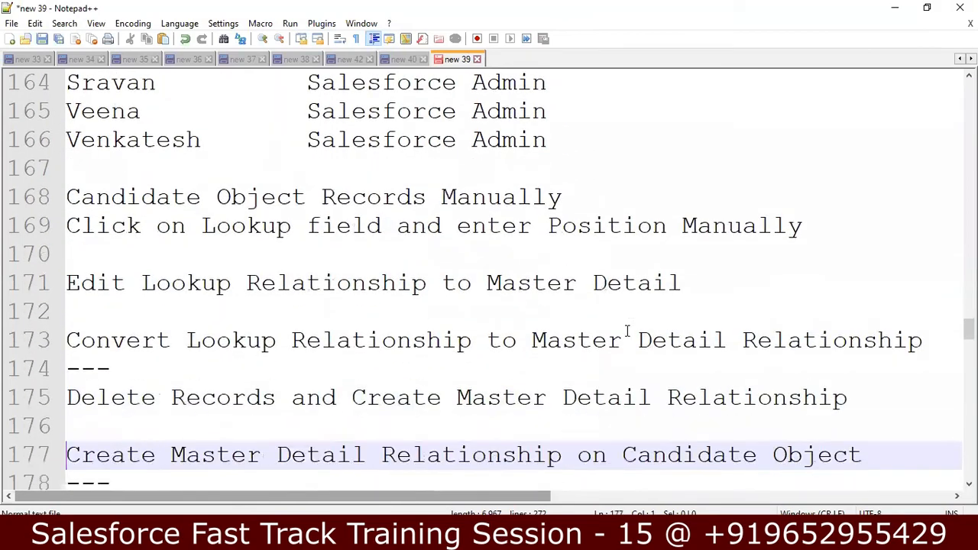
pyautogui.press('Down')
pyautogui.press('Down')
pyautogui.press('Down')
pyautogui.press('Down')
pyautogui.press('Down')
pyautogui.press('Down')
pyautogui.press('Down')
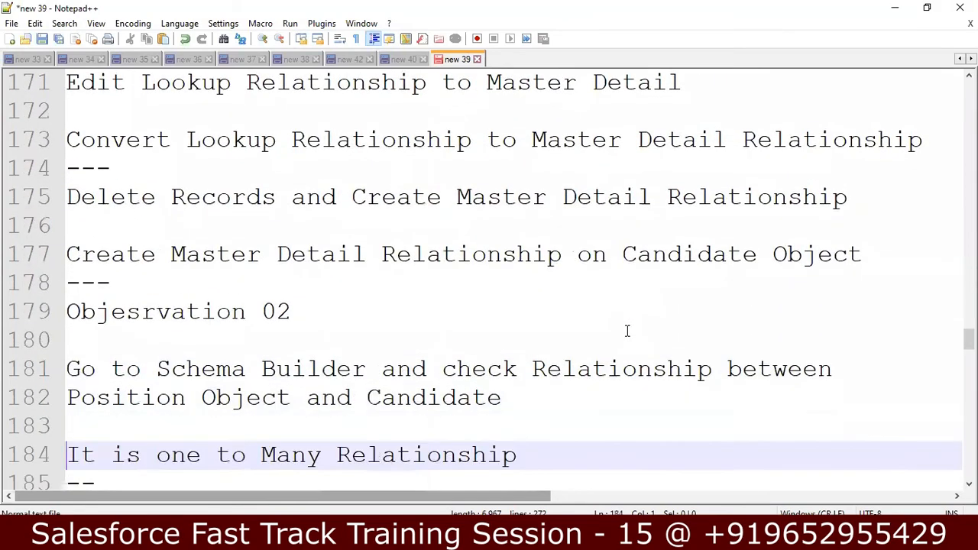
pyautogui.press('Up')
pyautogui.press('Up')
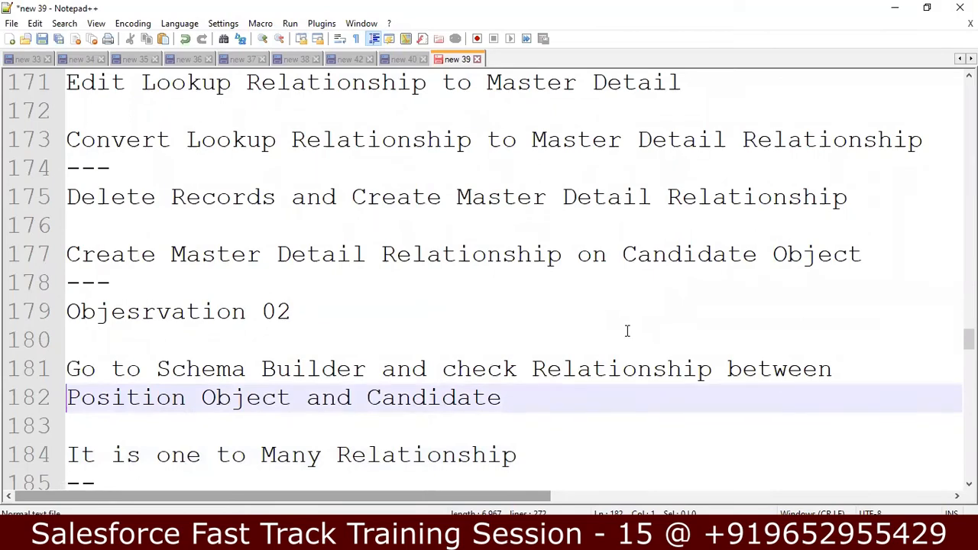
pyautogui.press('Down')
pyautogui.press('Down')
pyautogui.press('Down')
pyautogui.press('Down')
pyautogui.press('Down')
pyautogui.press('Down')
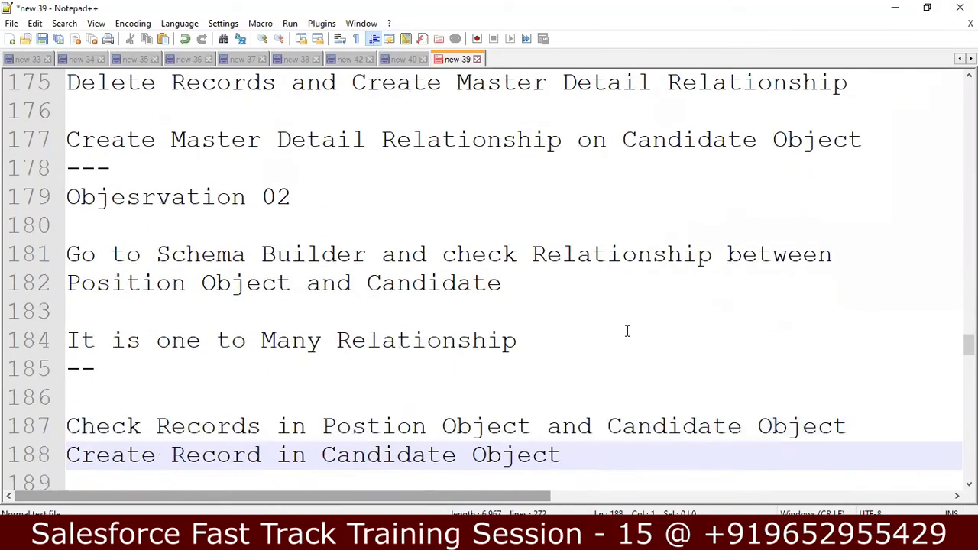
pyautogui.press('Down')
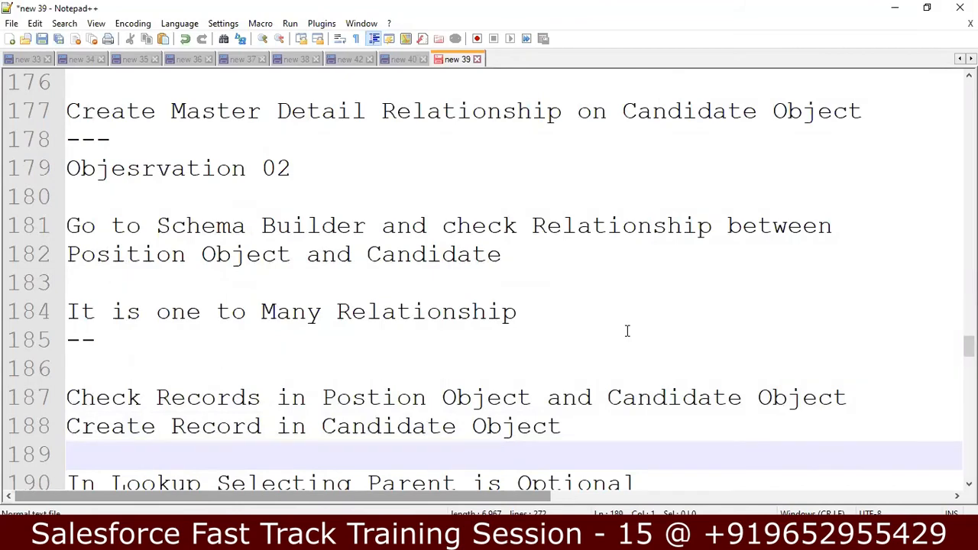
pyautogui.press('Down')
pyautogui.press('Down')
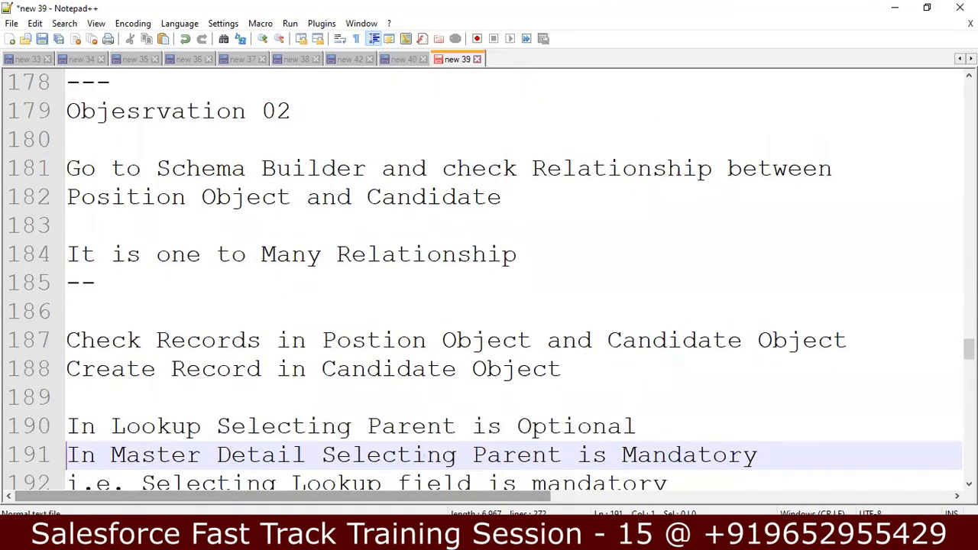
pyautogui.hotkey('alt', 'Tab')
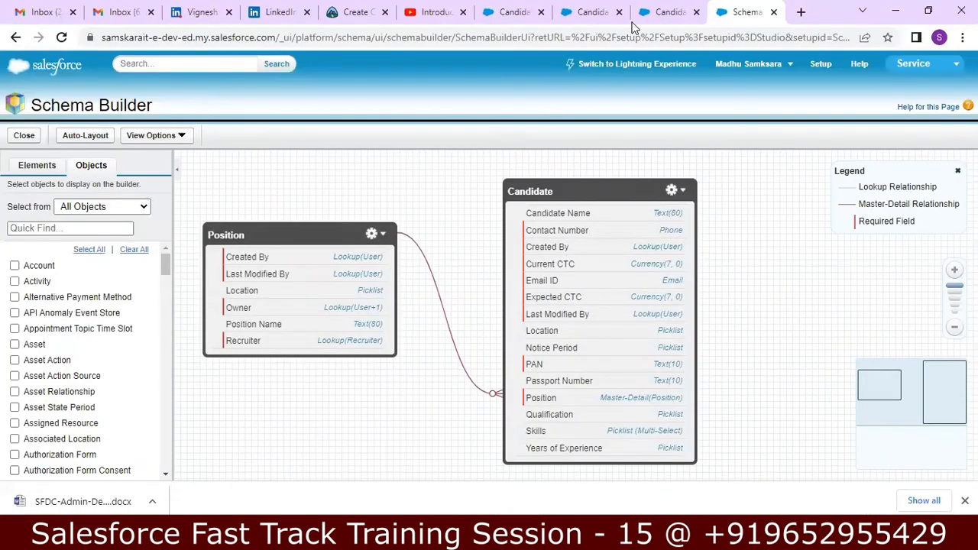
# Inspect the Senior Salesforce Developer and Salesforce Developer position records from Recent Positions
pyautogui.click(660, 11)
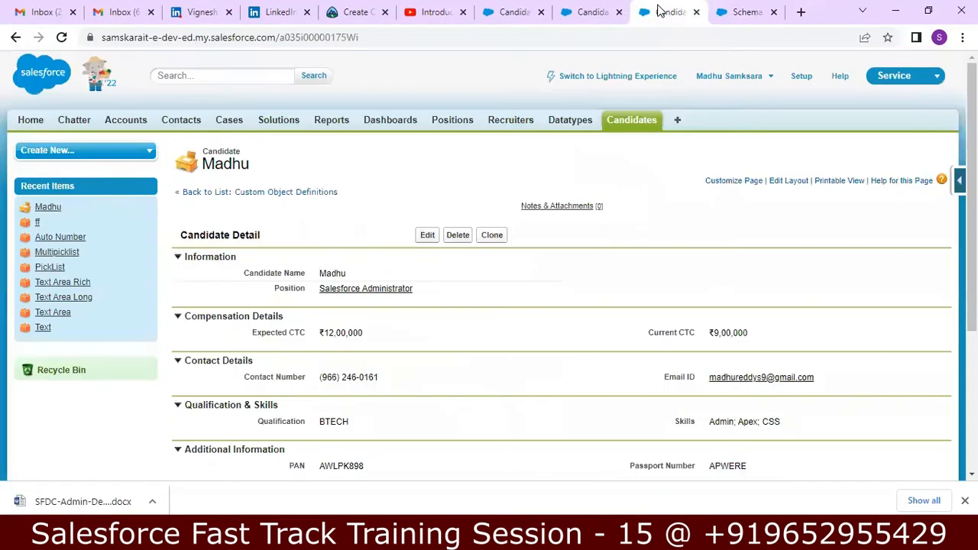
pyautogui.click(452, 122)
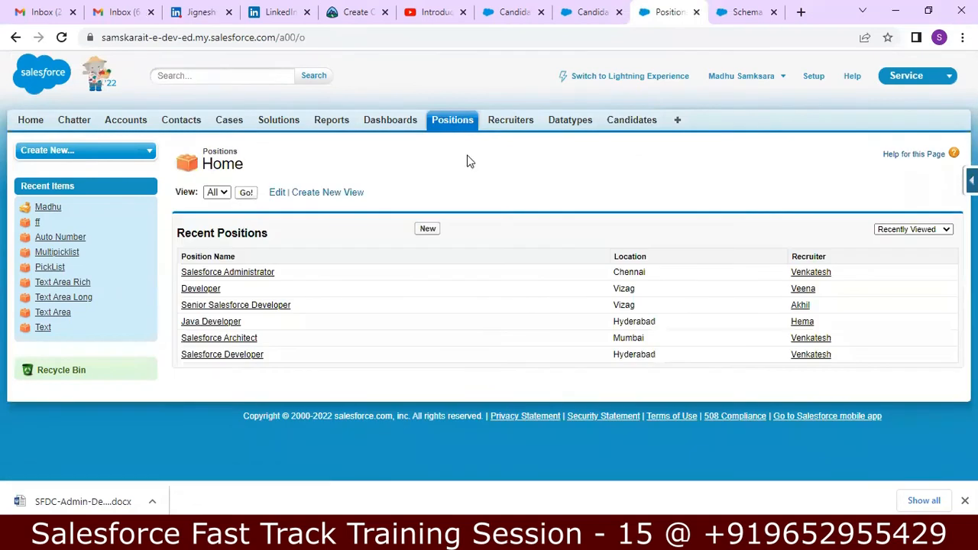
pyautogui.click(246, 307)
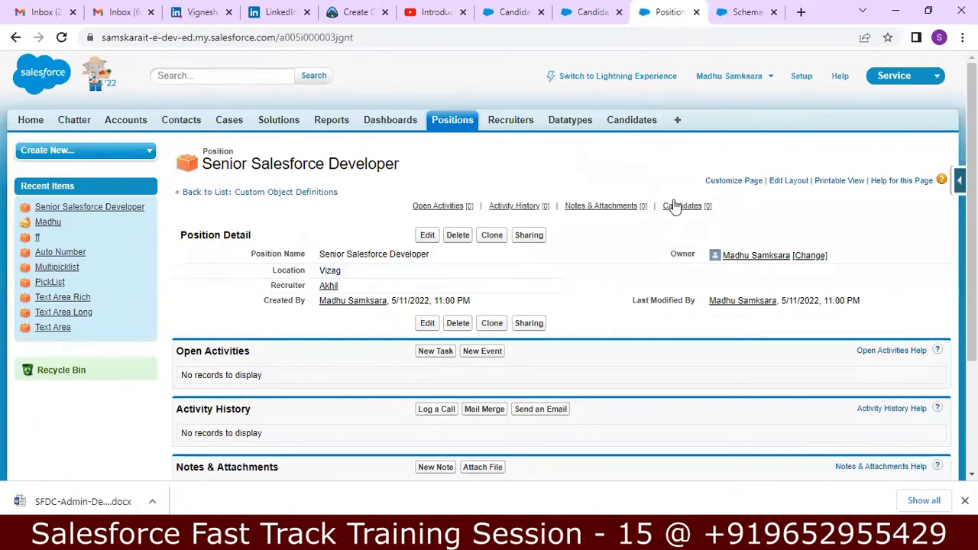
pyautogui.moveTo(675, 206)
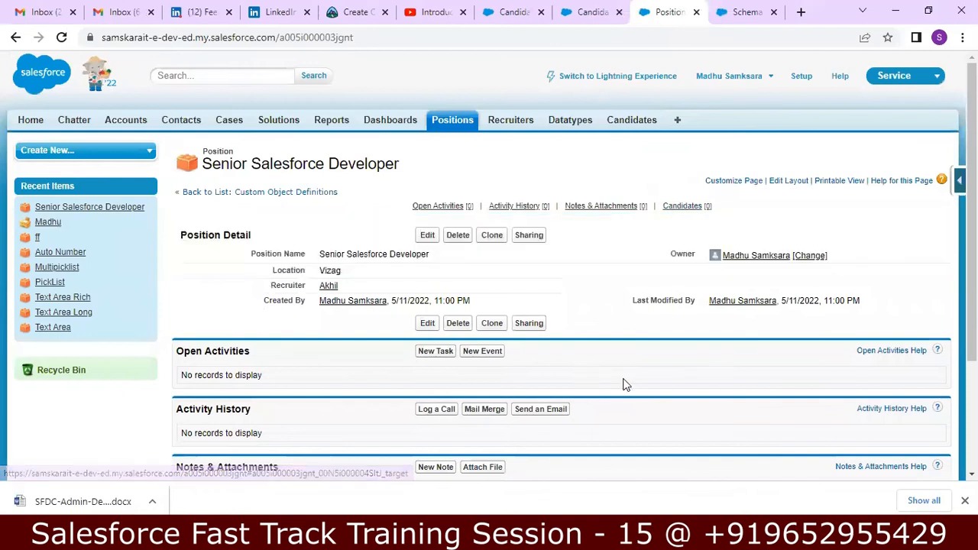
pyautogui.scroll(-3, 661, 390)
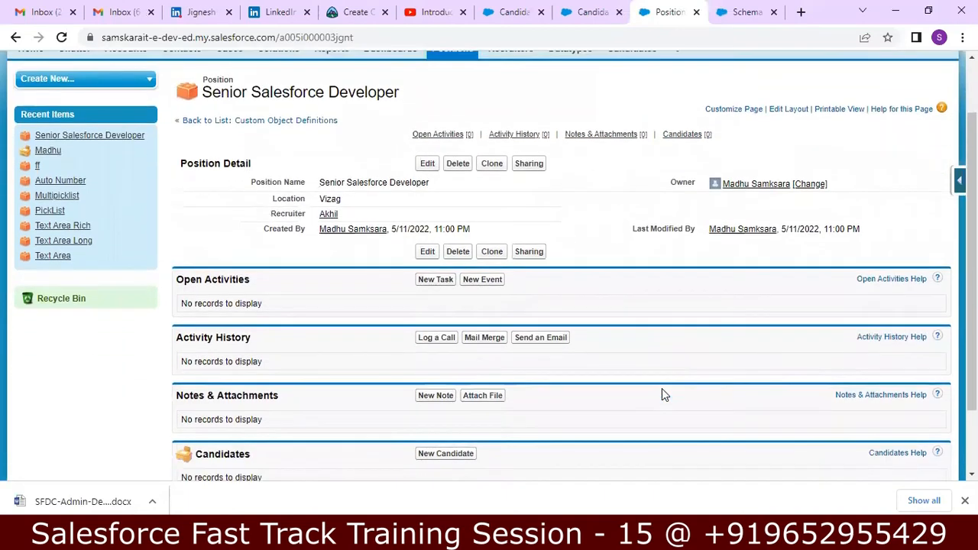
pyautogui.scroll(1, 662, 394)
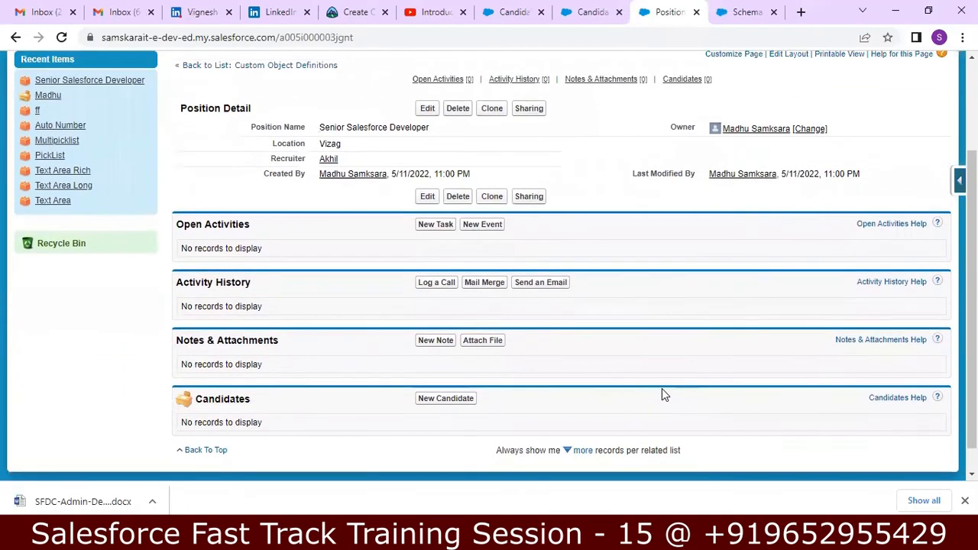
pyautogui.scroll(1, 663, 390)
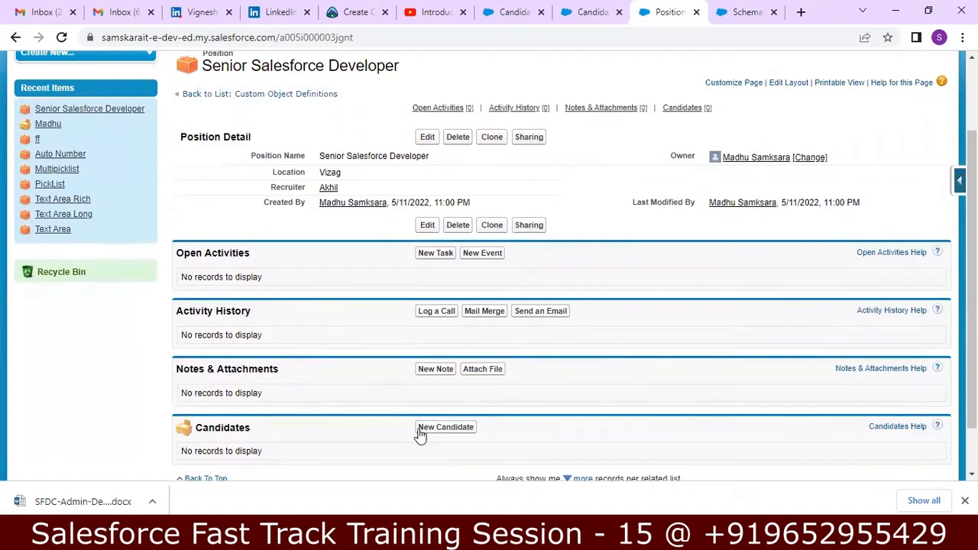
pyautogui.scroll(3, 382, 450)
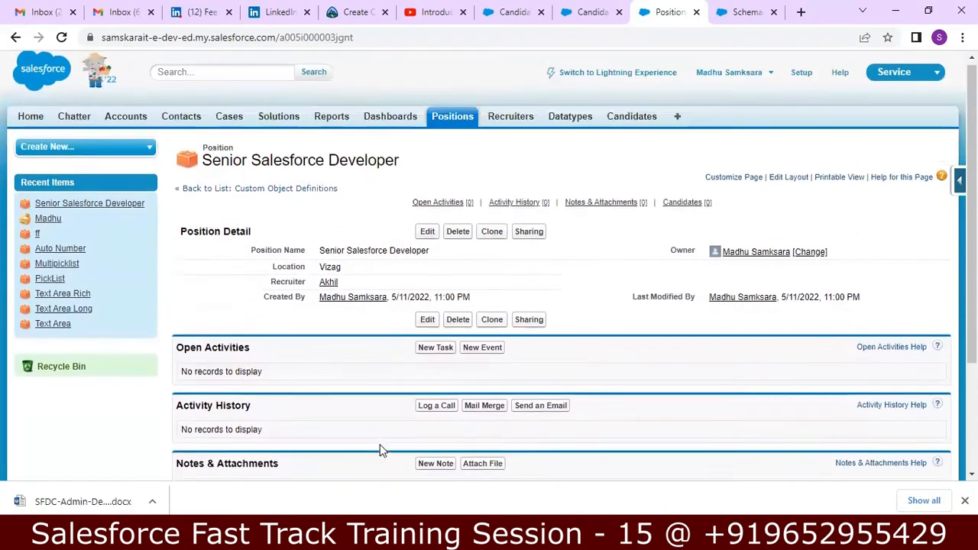
pyautogui.click(461, 122)
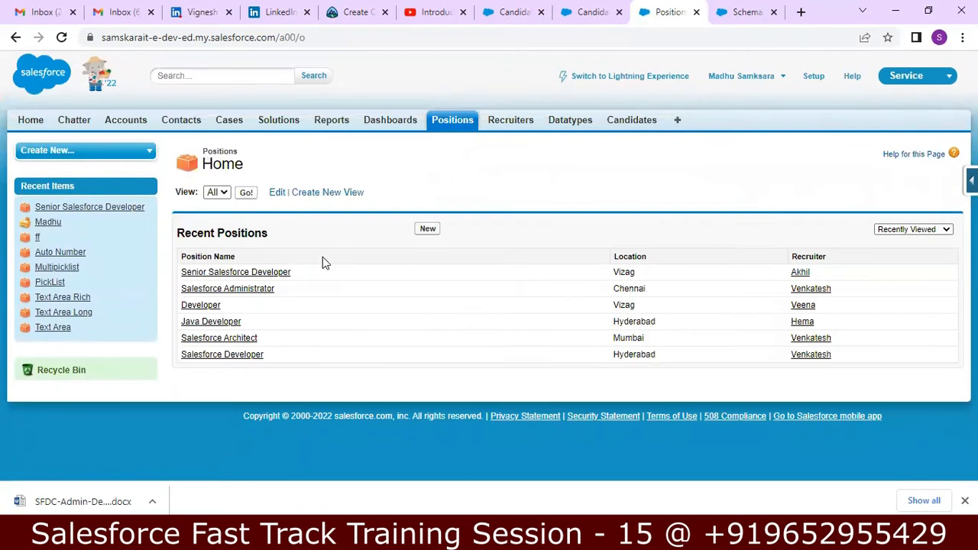
pyautogui.click(221, 358)
pyautogui.scroll(-1, 221, 360)
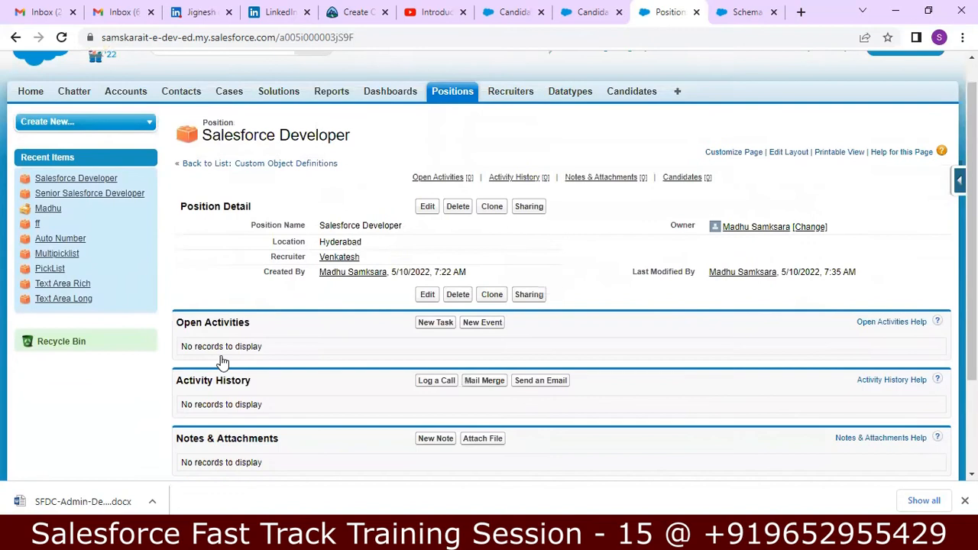
pyautogui.scroll(-3, 221, 359)
pyautogui.scroll(4, 221, 360)
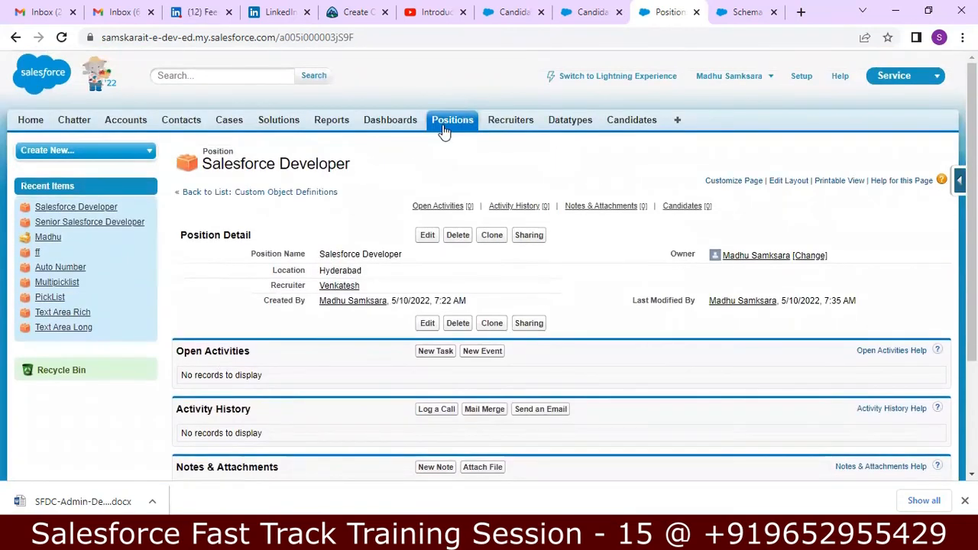
# Open the existing candidate and confirm the Salesforce Administrator position lists it as a candidate
pyautogui.click(444, 130)
pyautogui.click(623, 126)
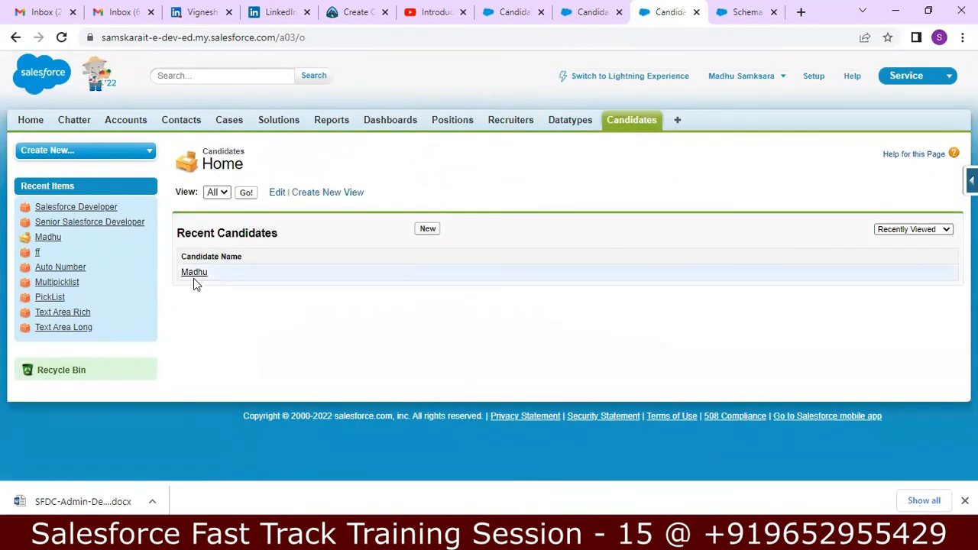
pyautogui.click(197, 280)
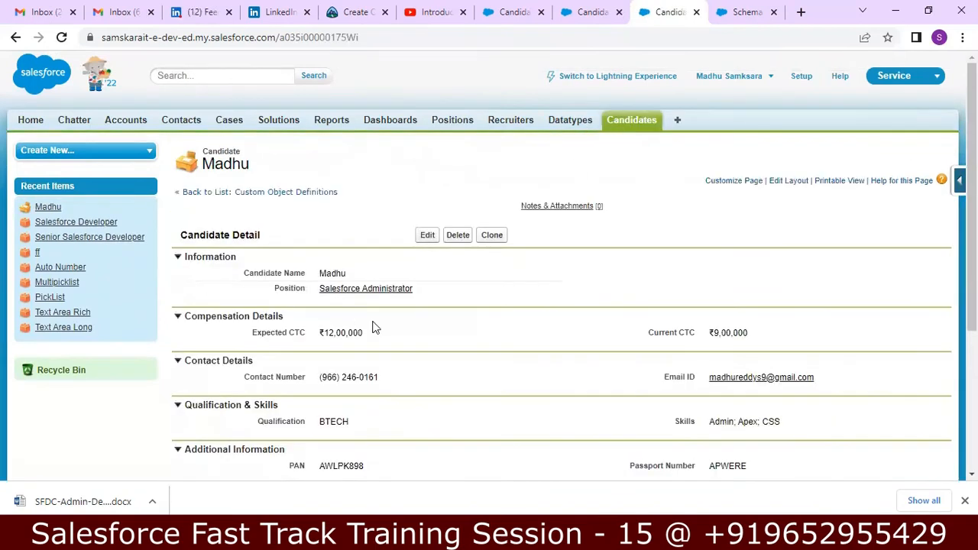
pyautogui.click(459, 124)
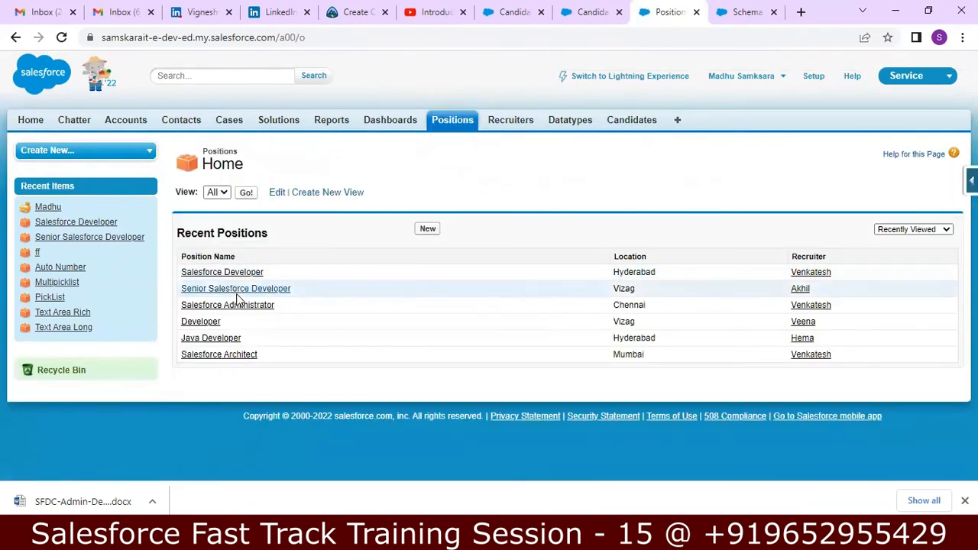
pyautogui.click(234, 311)
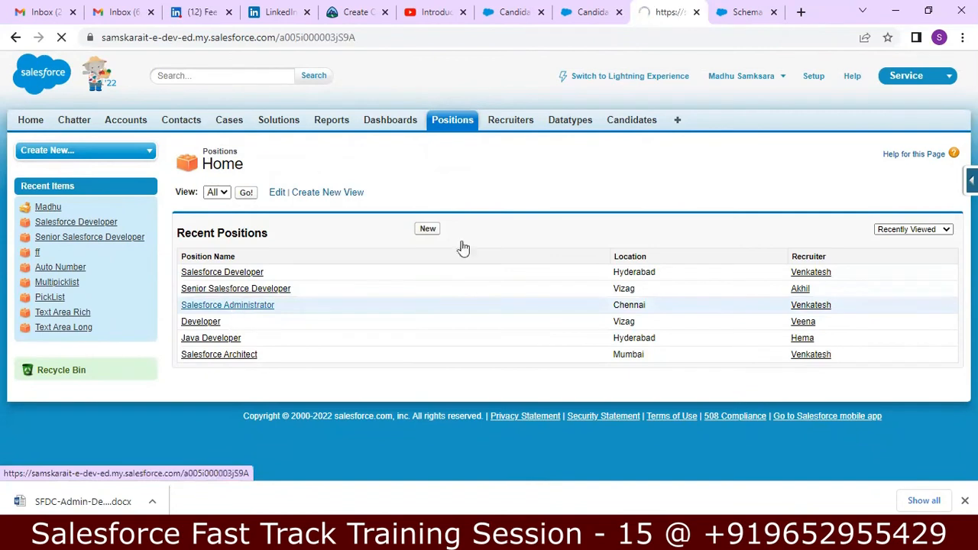
pyautogui.scroll(-3, 629, 199)
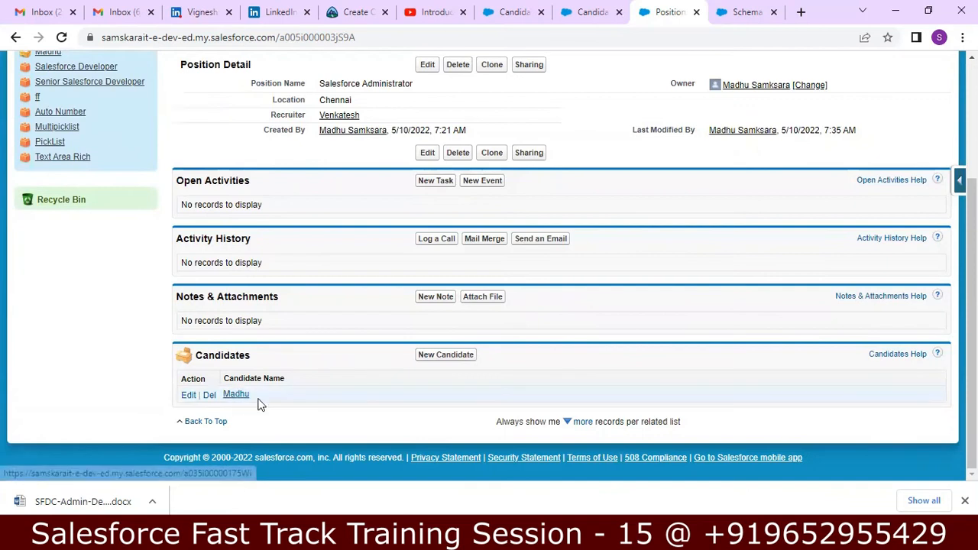
pyautogui.scroll(3, 292, 405)
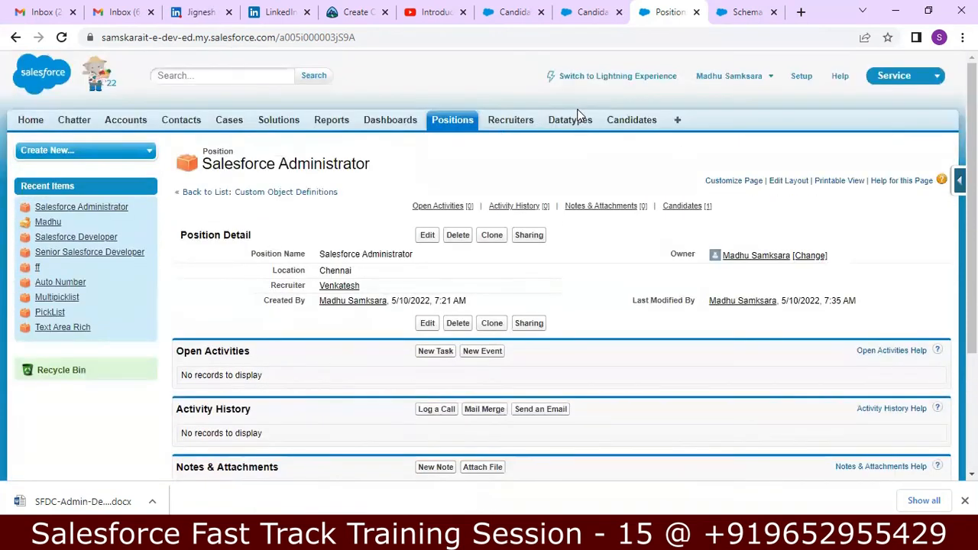
pyautogui.click(632, 120)
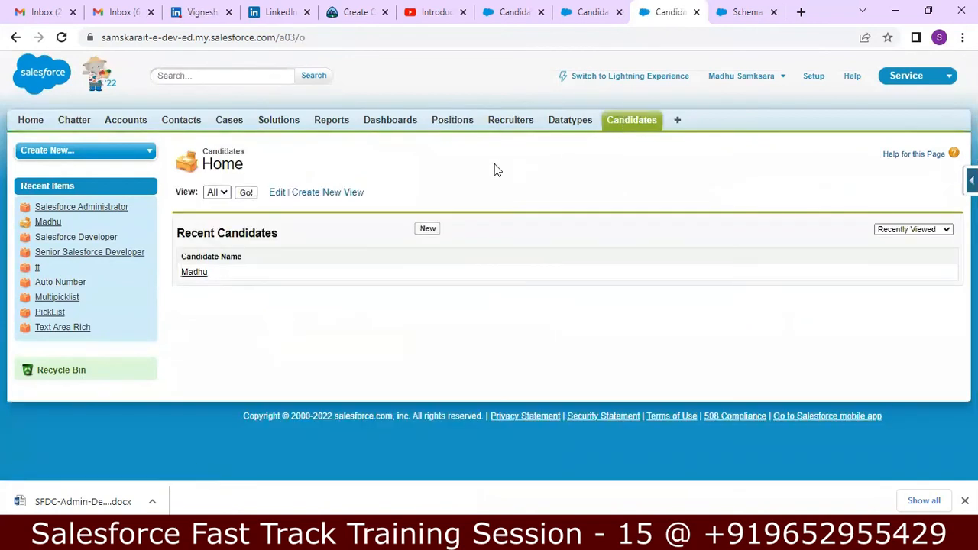
# Start a new candidate for Salesforce Administrator with Expected CTC 1200000 and Current CTC 900000
pyautogui.click(421, 228)
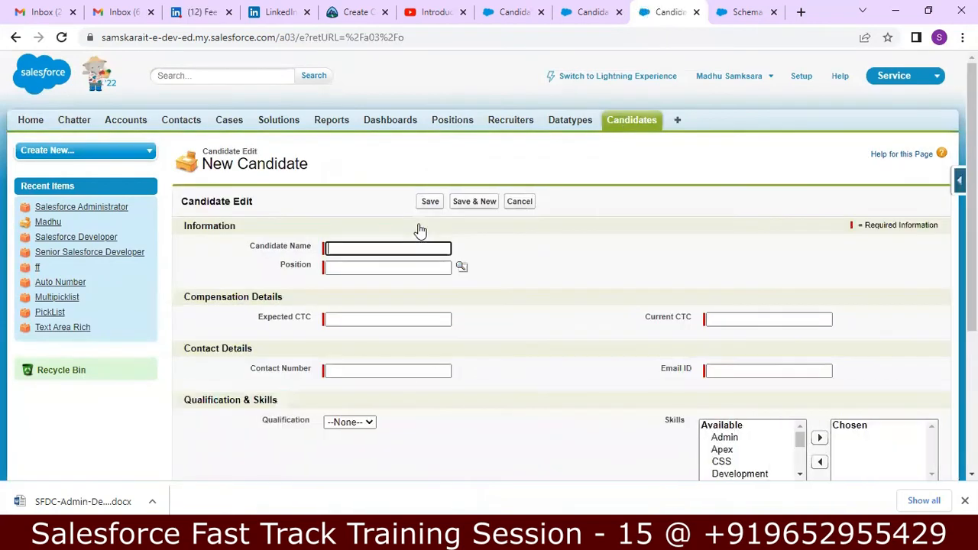
pyautogui.write('Akhil')
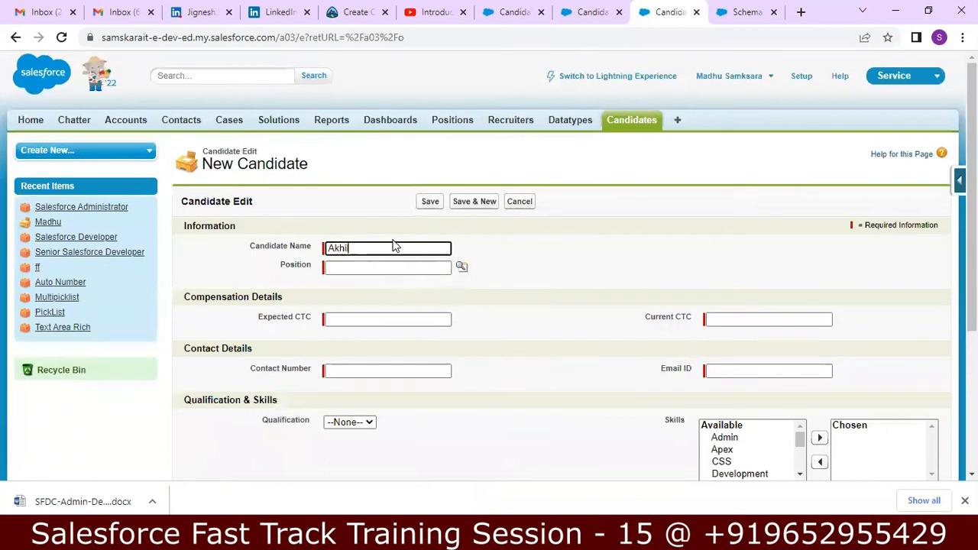
pyautogui.press('Tab')
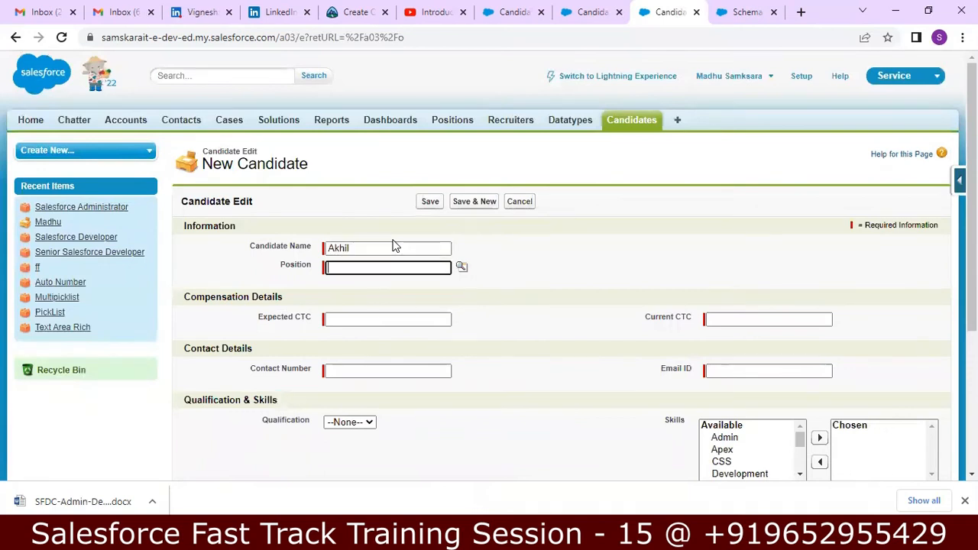
pyautogui.click(463, 268)
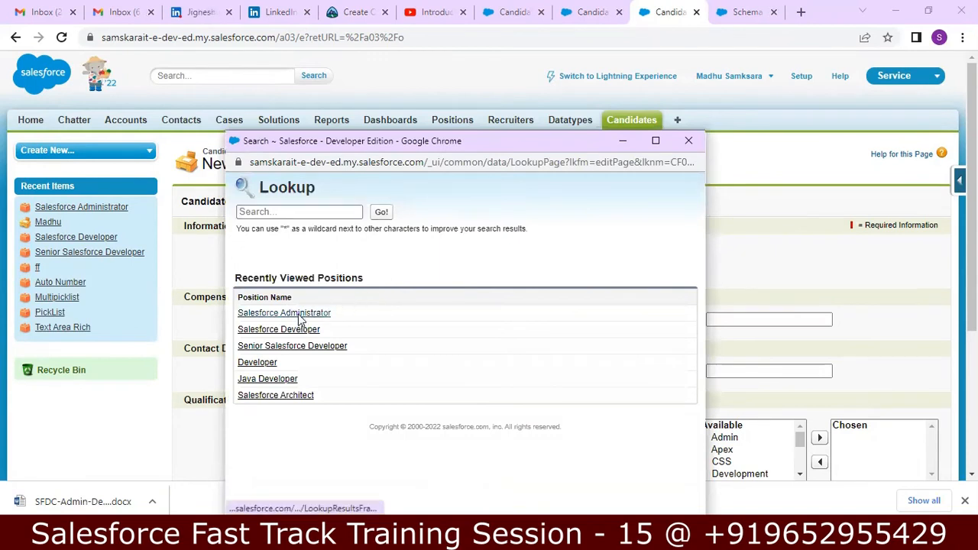
pyautogui.click(298, 314)
pyautogui.click(400, 318)
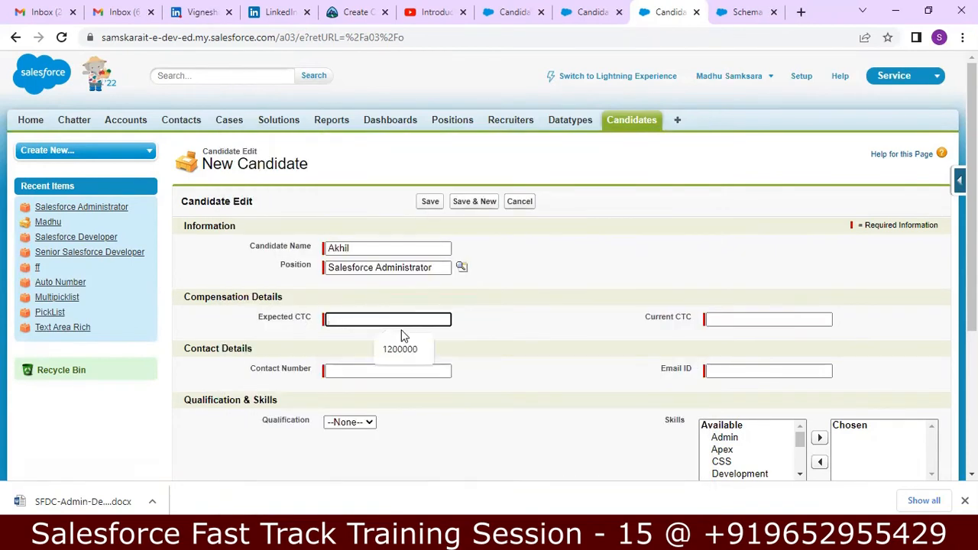
pyautogui.click(399, 347)
pyautogui.click(728, 320)
pyautogui.click(762, 352)
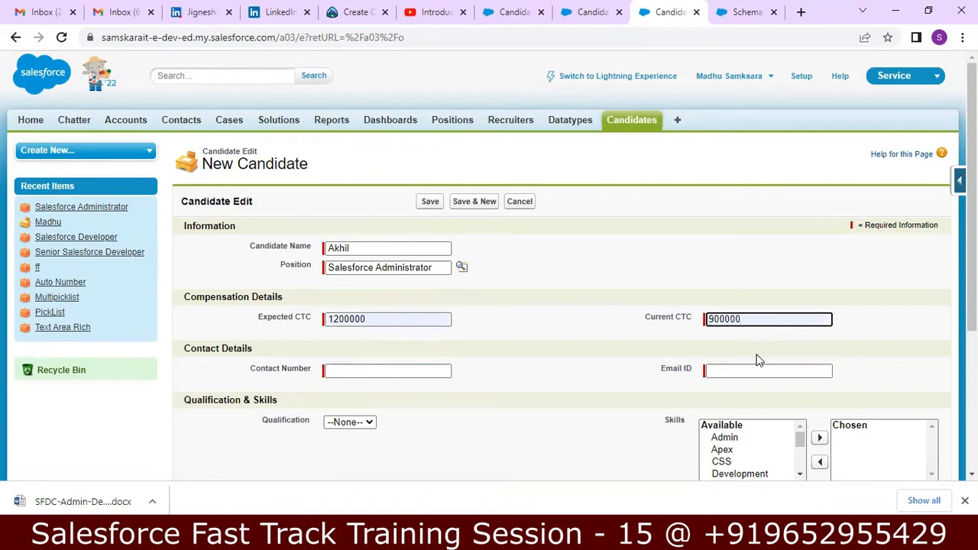
# Enter the candidate's contact number
pyautogui.click(437, 365)
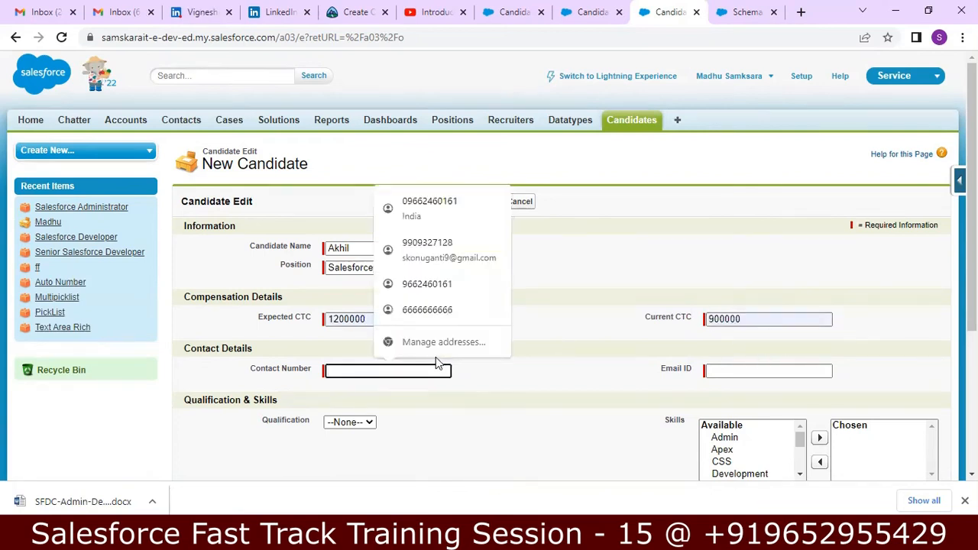
pyautogui.press('Down')
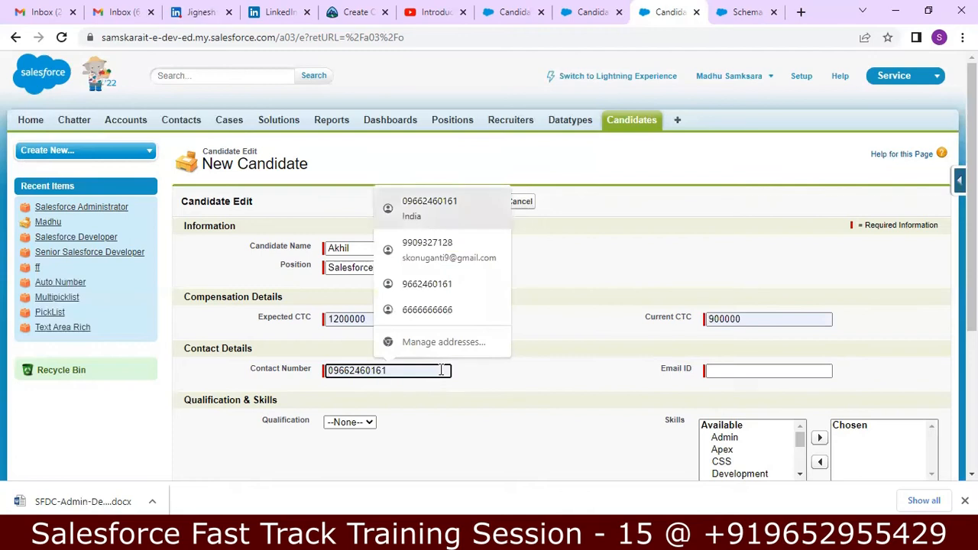
pyautogui.click(530, 414)
pyautogui.click(381, 372)
pyautogui.press('Down')
pyautogui.press('Down')
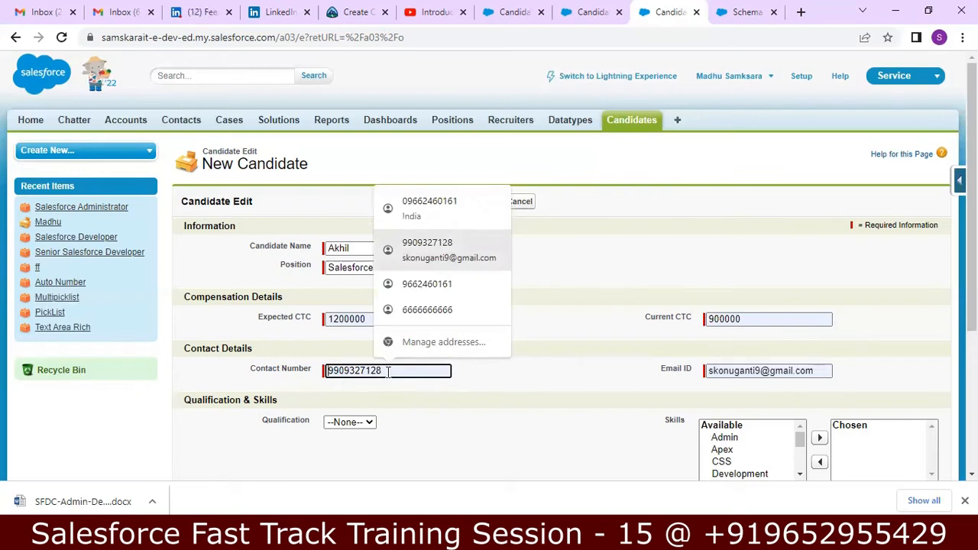
pyautogui.press('Escape')
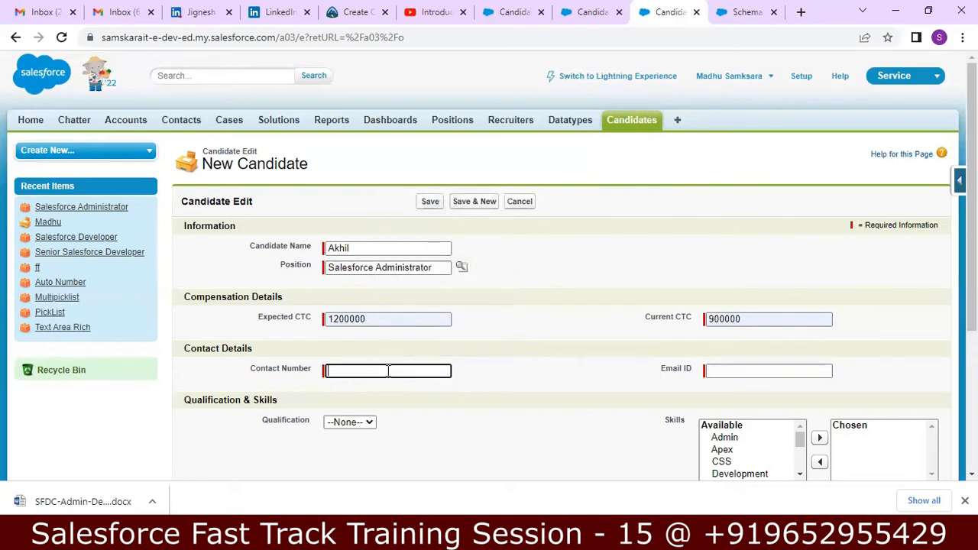
pyautogui.write('99')
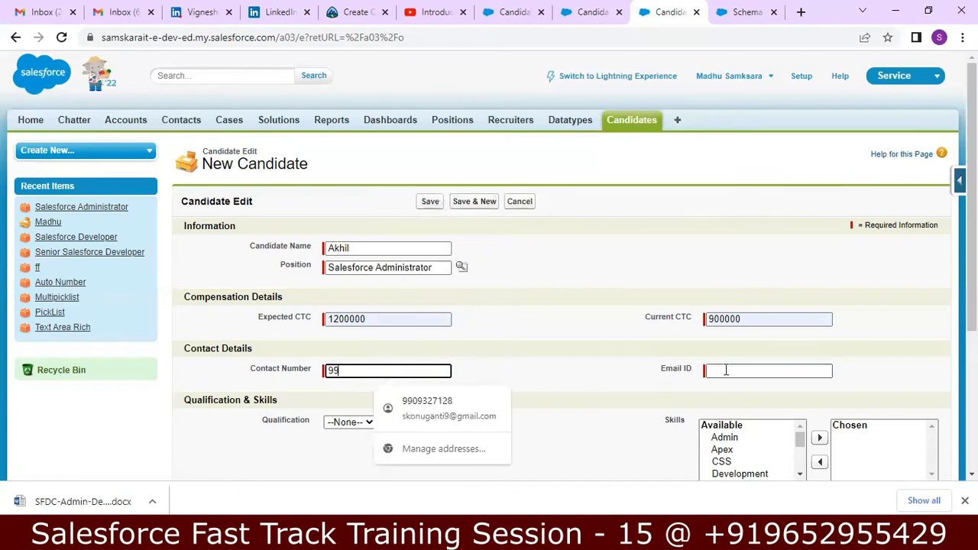
# Fill in the candidate's email address and choose MTECH as Qualification
pyautogui.click(742, 369)
pyautogui.write('AK')
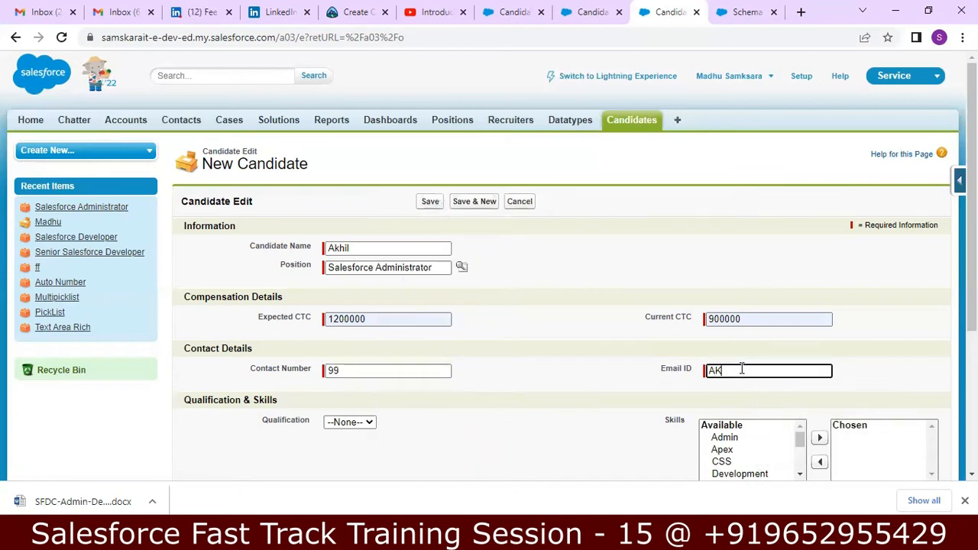
pyautogui.press('BackSpace')
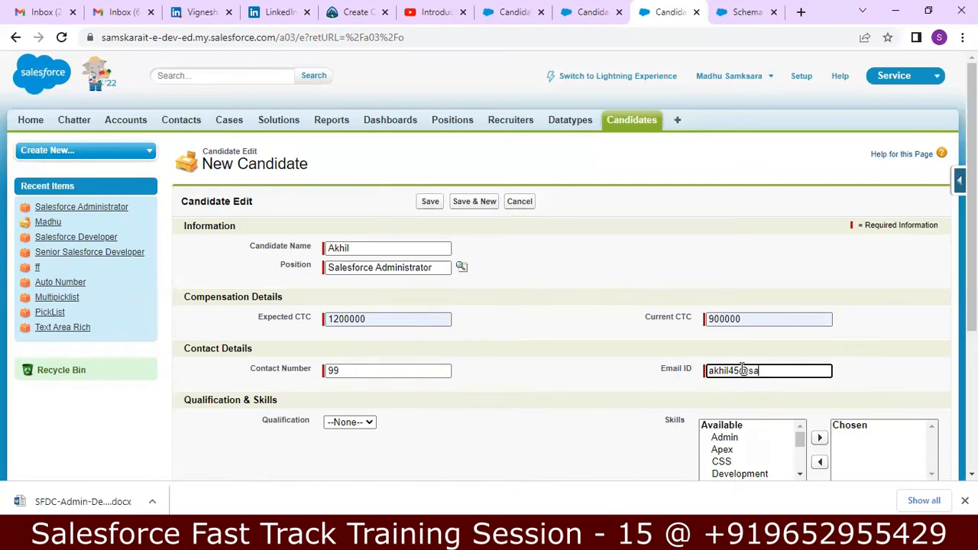
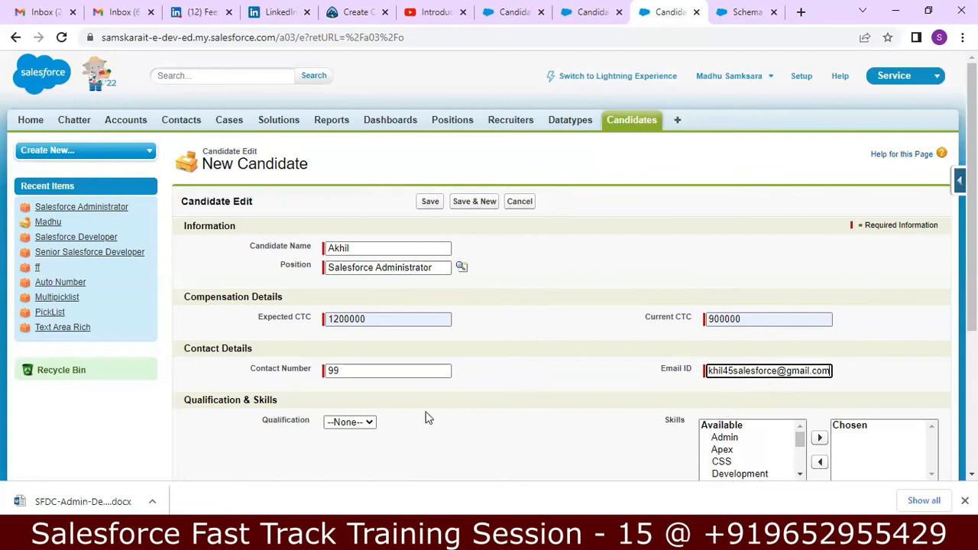
pyautogui.click(371, 421)
pyautogui.press('Down')
pyautogui.press('Down')
pyautogui.press('Up')
pyautogui.press('Return')
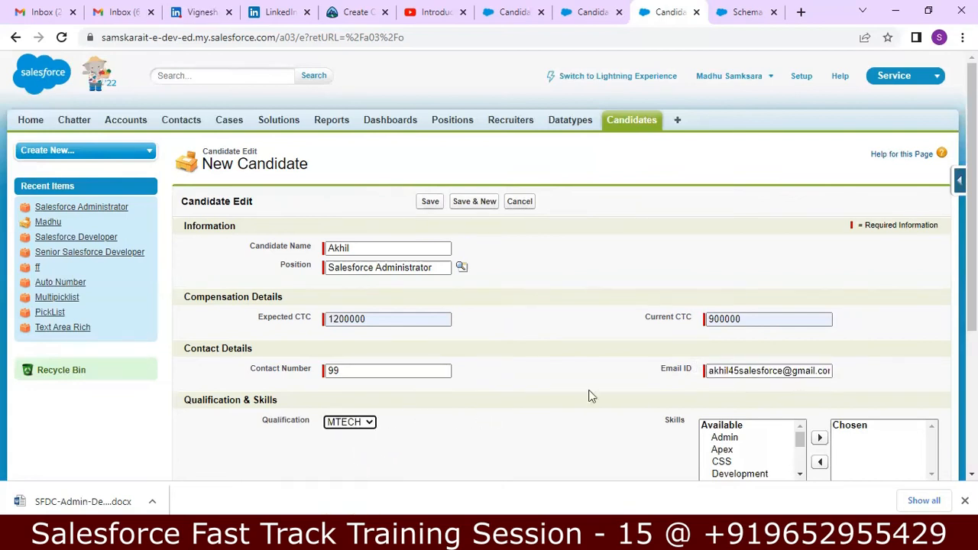
# Add Admin and Apex to the candidate's chosen skills
pyautogui.scroll(-2, 588, 396)
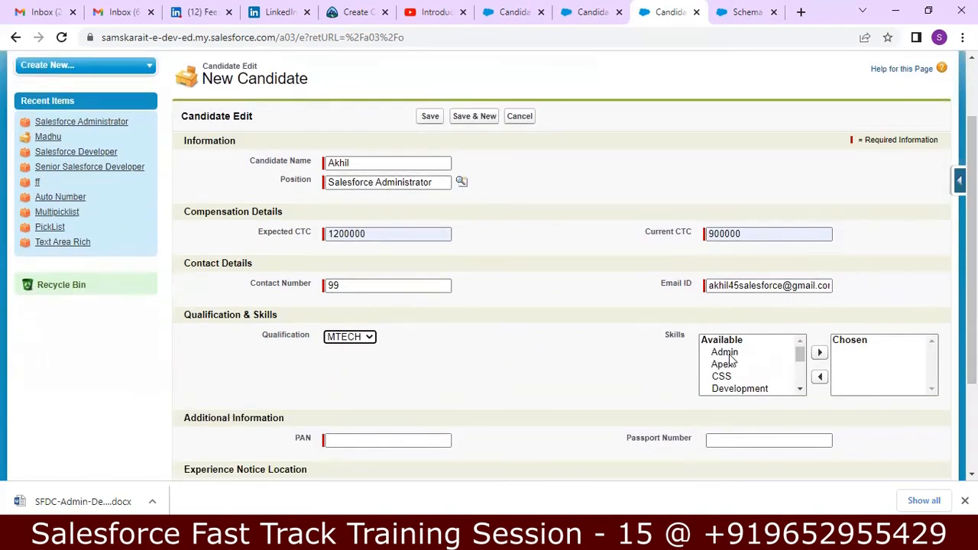
pyautogui.click(726, 353)
pyautogui.keyDown('ctrl'); pyautogui.click(726, 364); pyautogui.keyUp('ctrl')
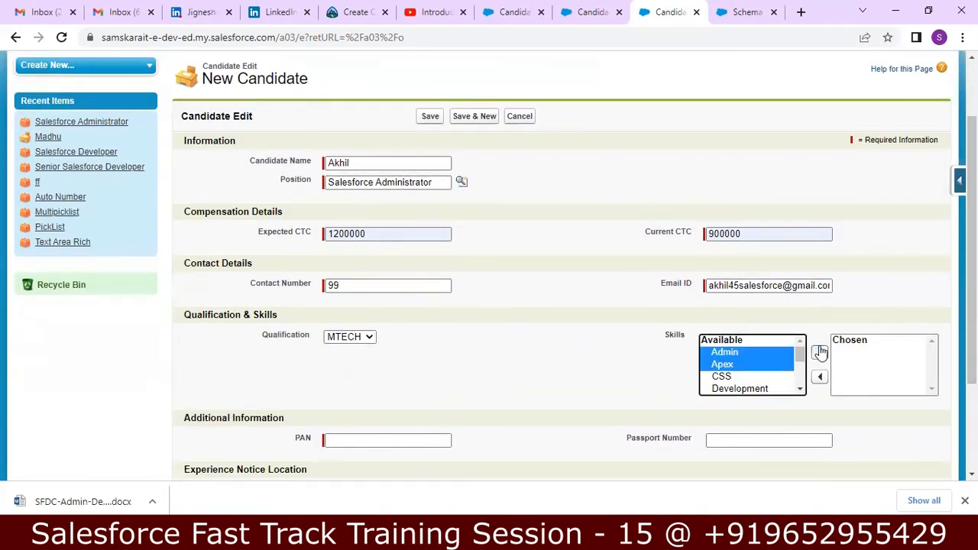
pyautogui.click(820, 352)
# Fill in the candidate's PAN and passport number
pyautogui.click(435, 439)
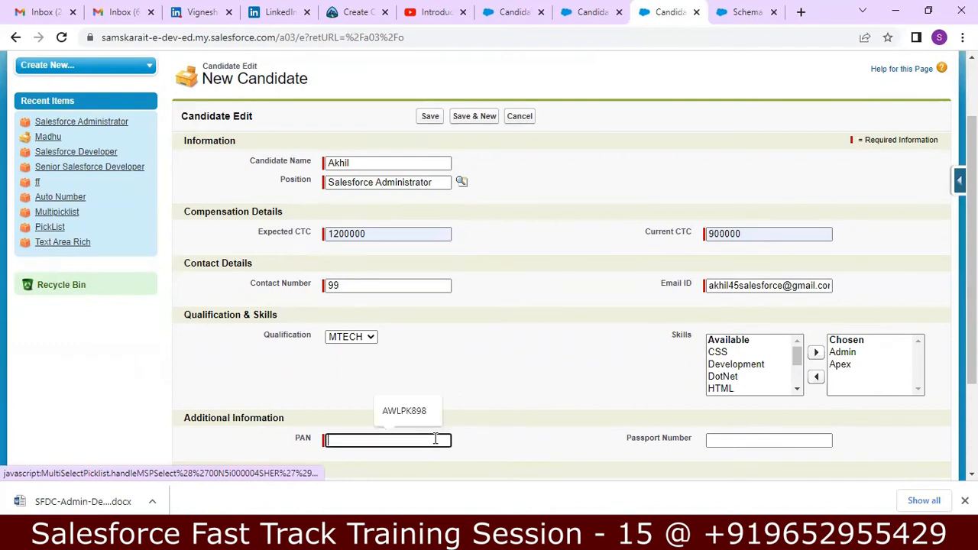
pyautogui.click(404, 411)
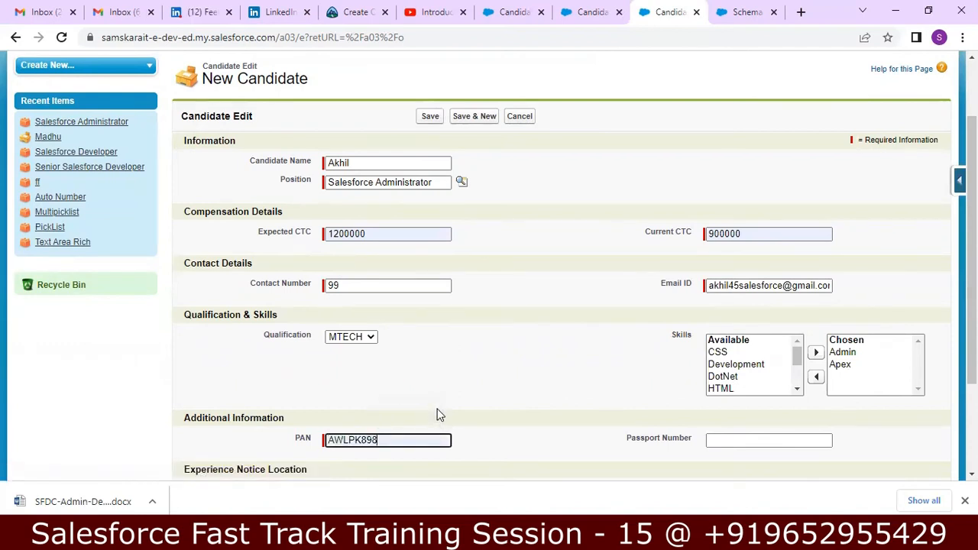
pyautogui.click(803, 442)
pyautogui.write('dd')
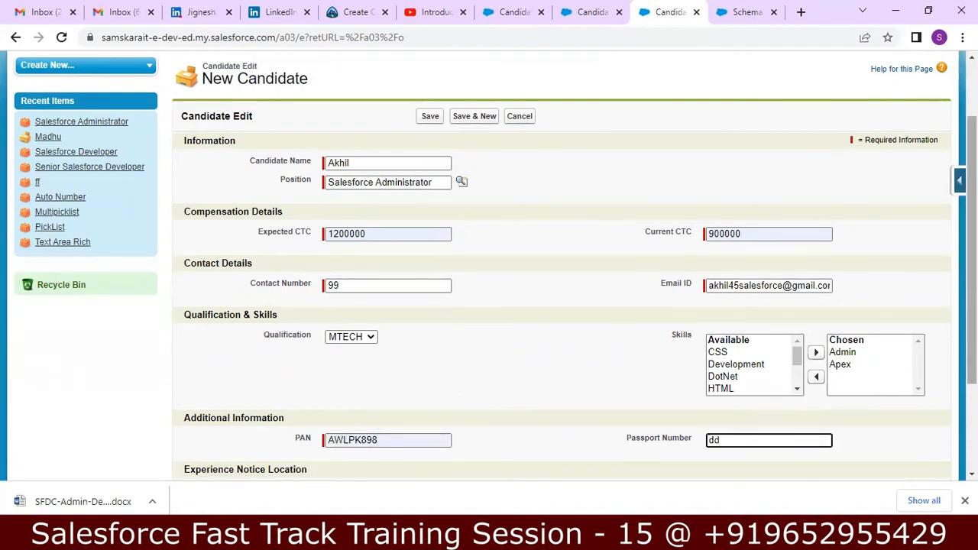
# Set Location to Bangalore, Notice Period to 3 Months, Years of Experience to 4, and save
pyautogui.scroll(-3, 548, 387)
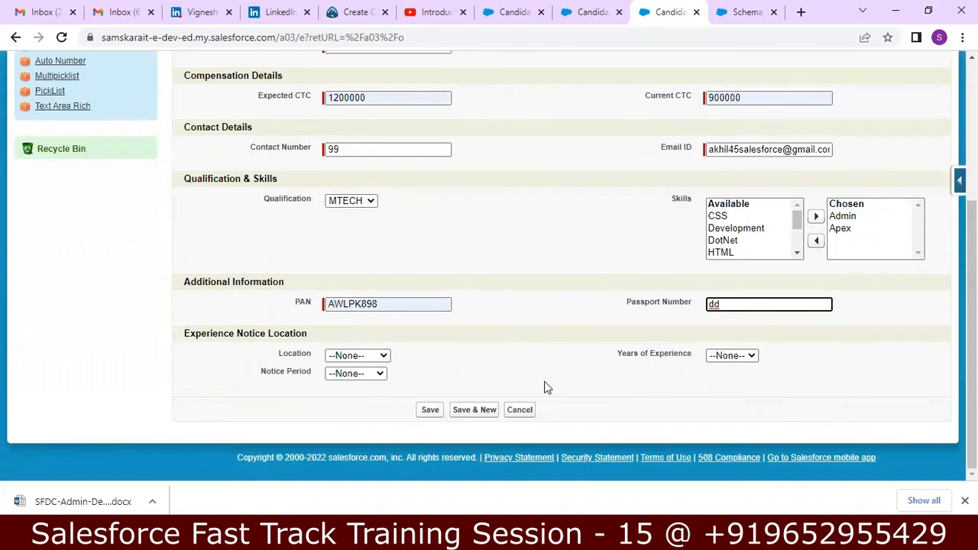
pyautogui.click(359, 356)
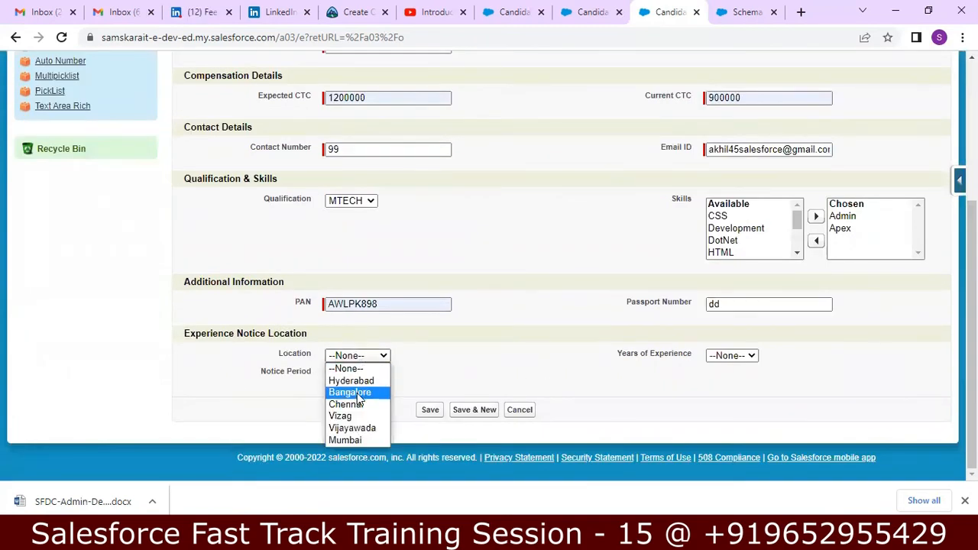
pyautogui.click(359, 393)
pyautogui.click(371, 374)
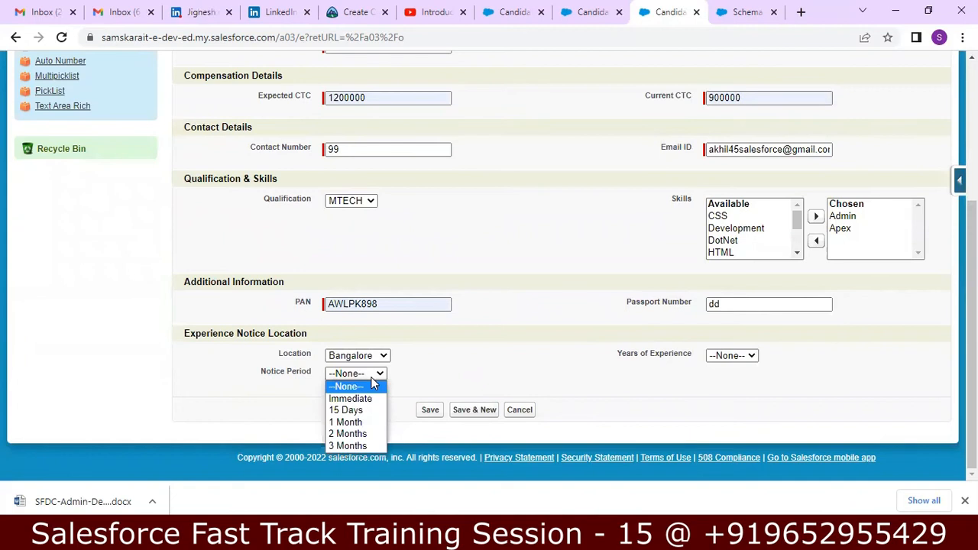
pyautogui.click(357, 442)
pyautogui.click(742, 355)
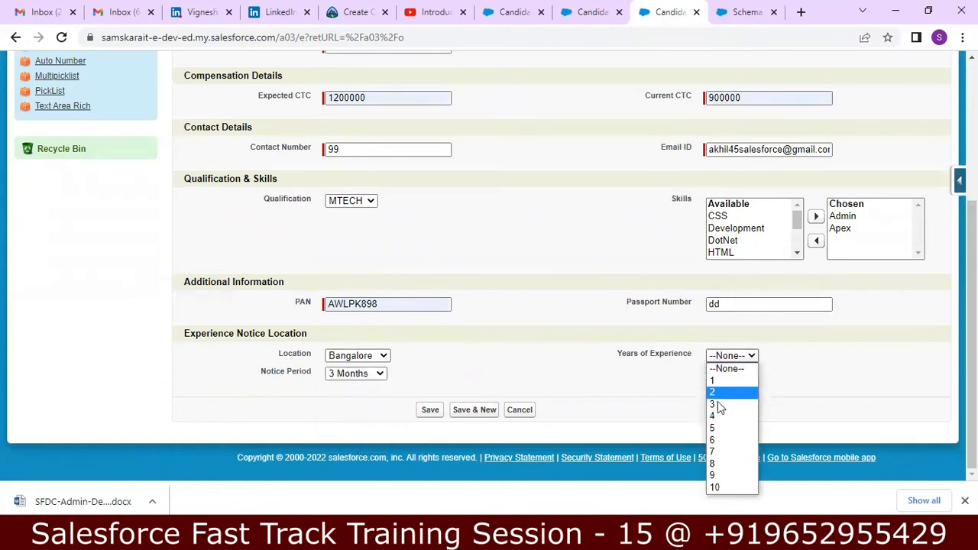
pyautogui.click(718, 418)
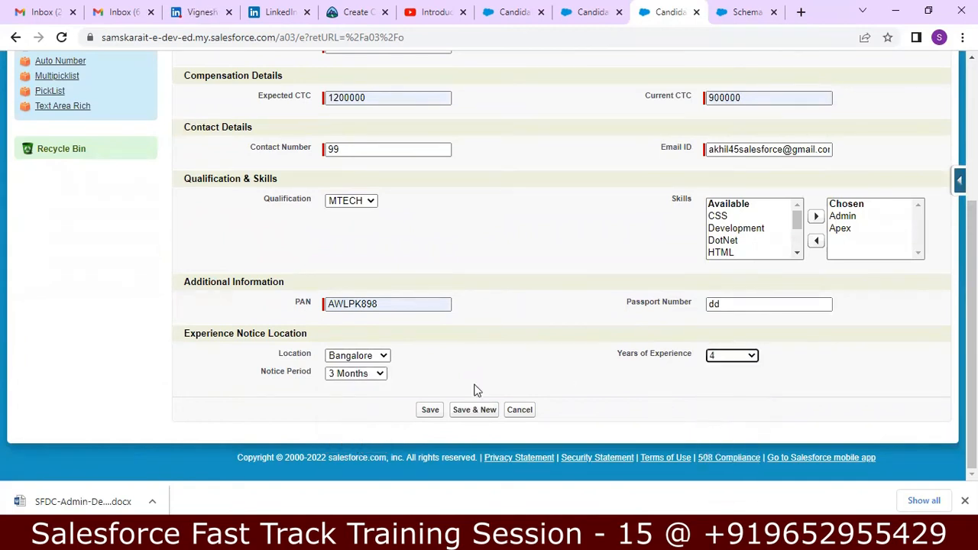
pyautogui.click(430, 411)
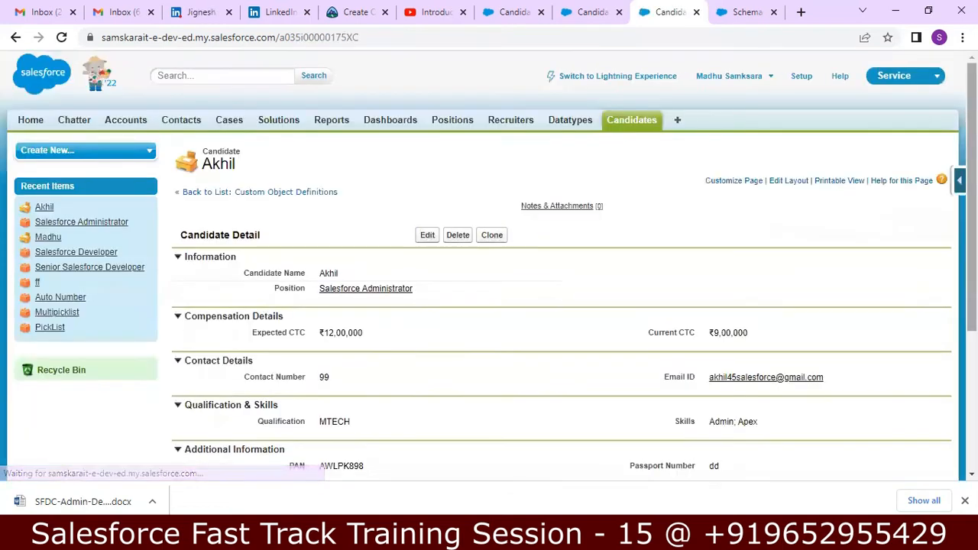
# Review the saved candidate detail and close the extra browser tabs
pyautogui.scroll(-5, 489, 306)
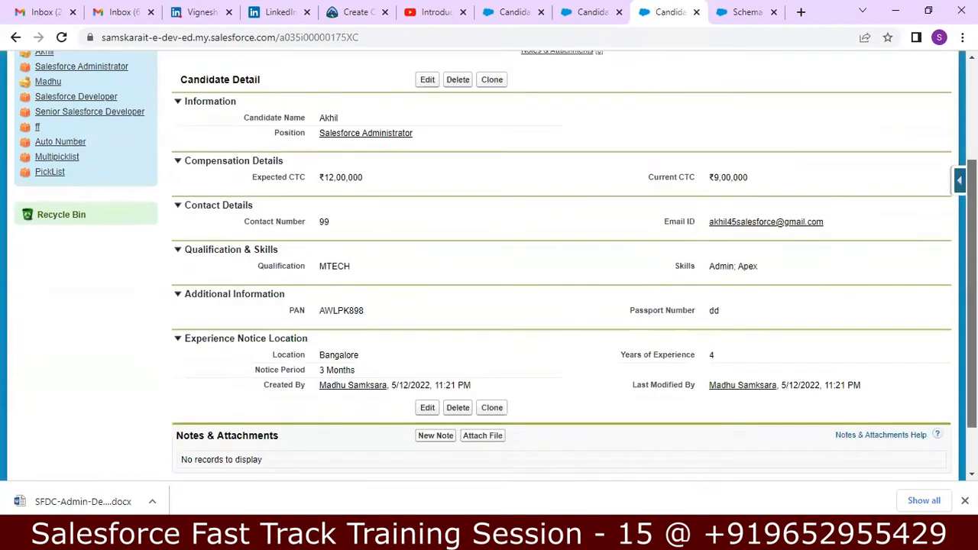
pyautogui.scroll(5, 489, 305)
pyautogui.click(801, 12)
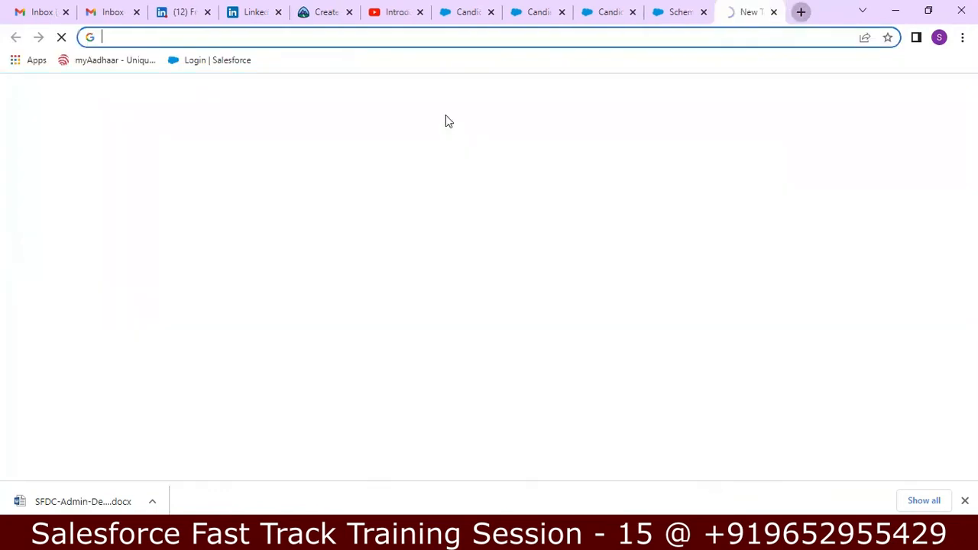
pyautogui.click(773, 12)
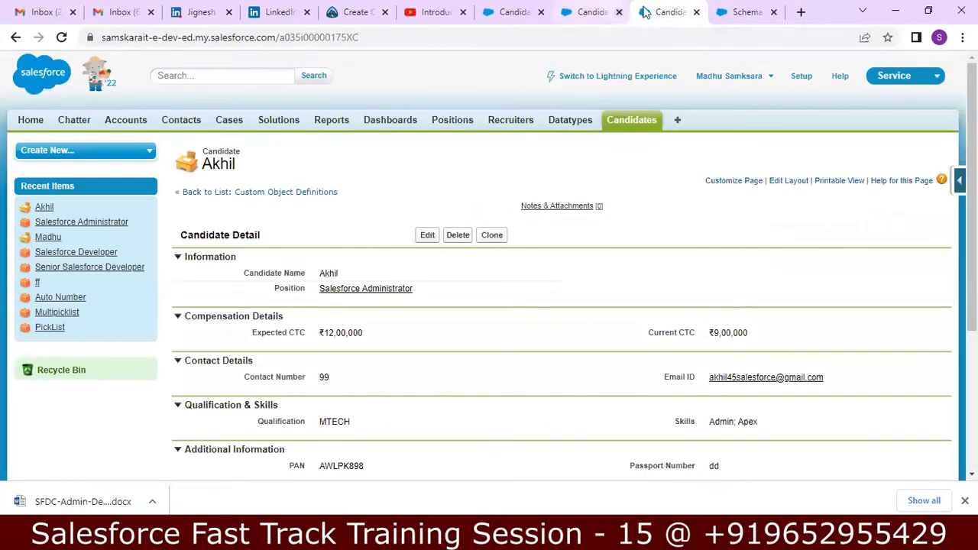
pyautogui.click(696, 11)
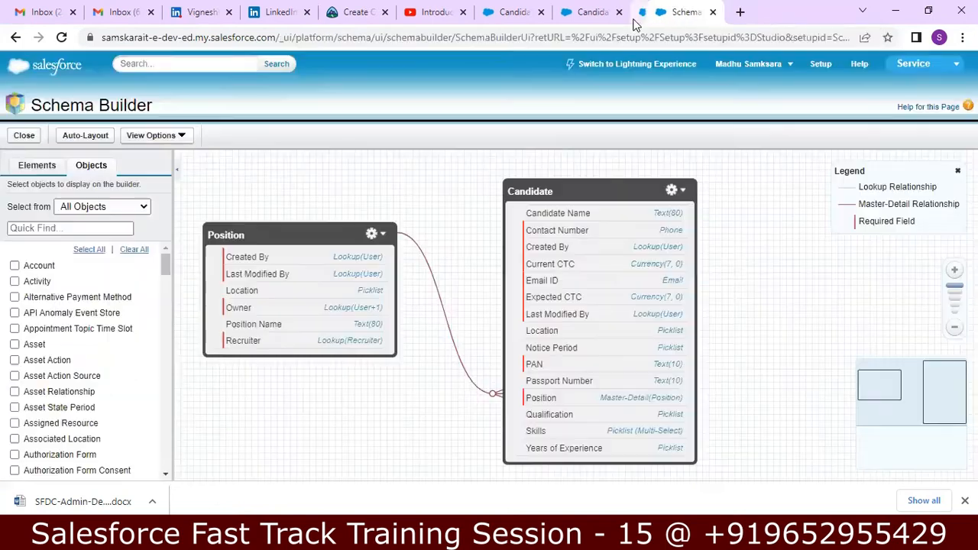
# Open the Salesforce Administrator record from the Positions list
pyautogui.click(594, 11)
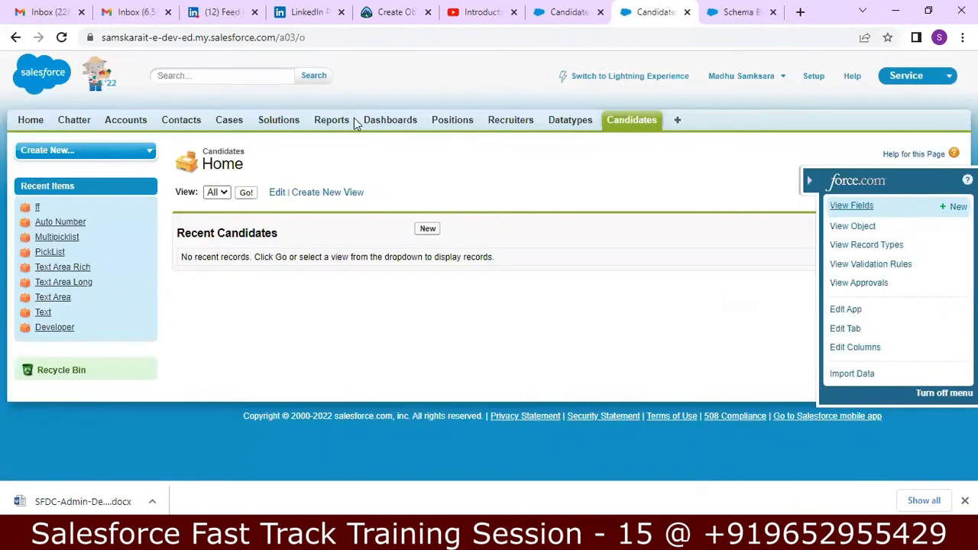
pyautogui.click(459, 127)
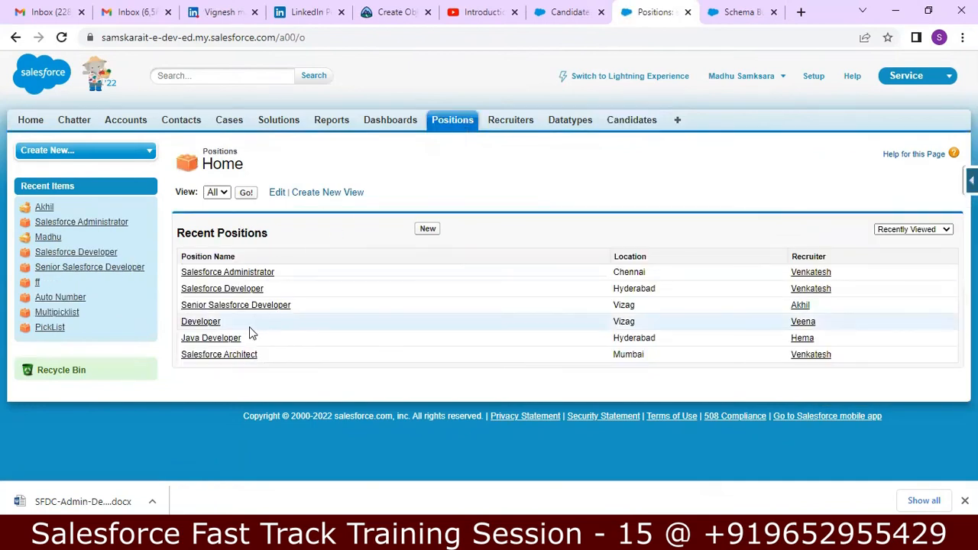
pyautogui.click(240, 274)
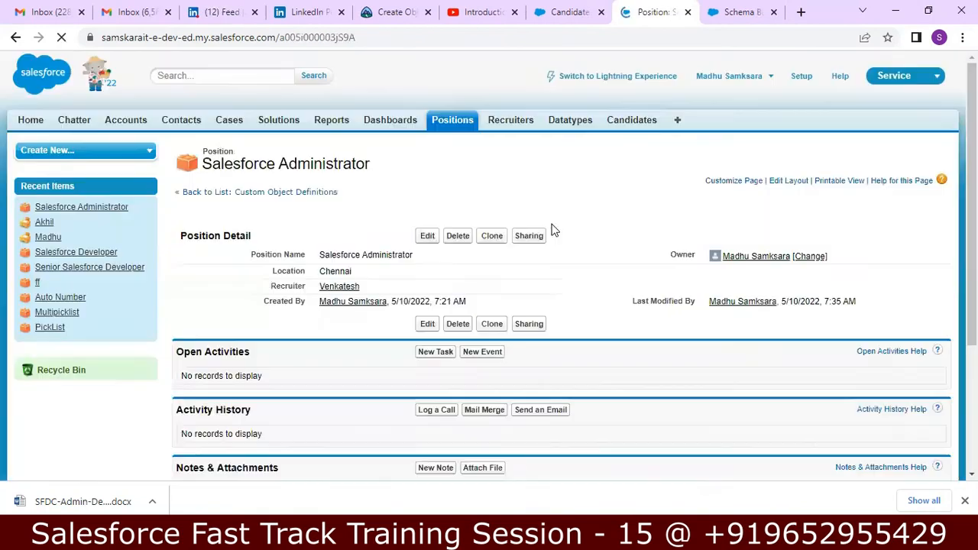
# Check the two candidates in Salesforce Administrator's Candidates related list, then return to Positions
pyautogui.scroll(-3, 908, 293)
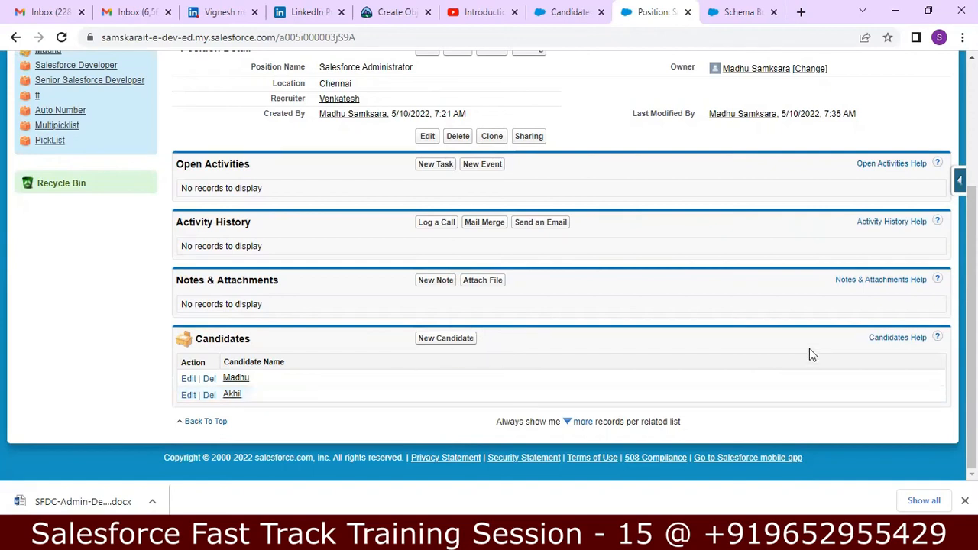
pyautogui.scroll(3, 675, 195)
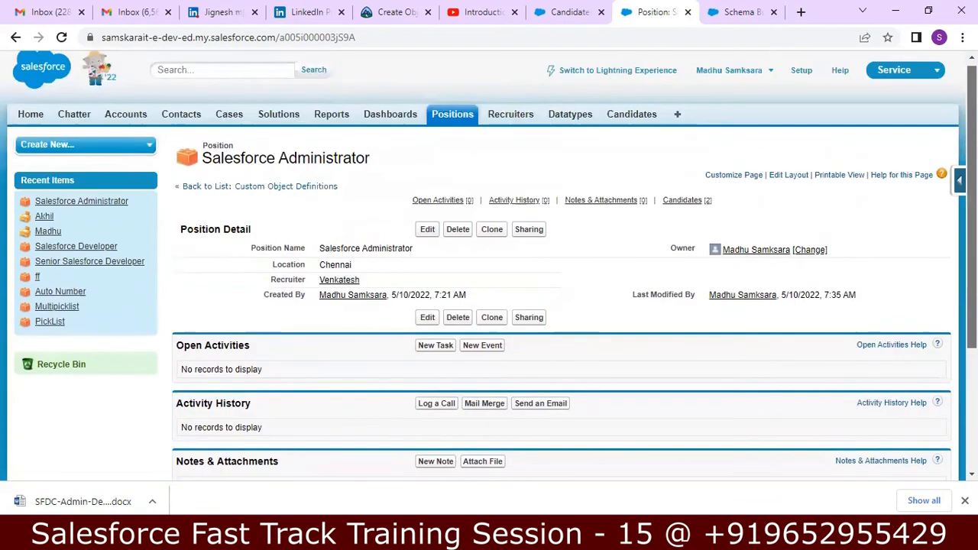
pyautogui.click(452, 130)
# Start a new candidate, abandon it via Positions, and return to the Candidates home page
pyautogui.click(626, 122)
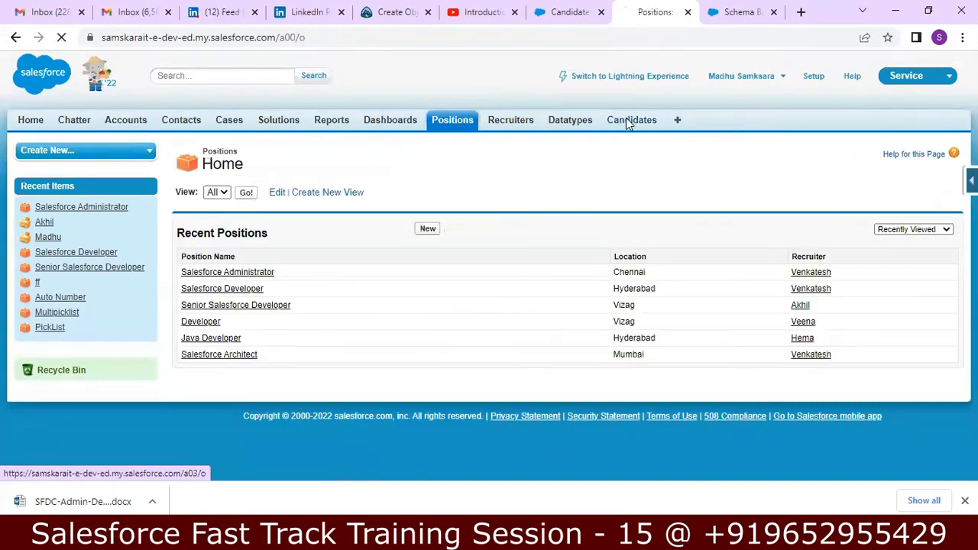
pyautogui.click(428, 234)
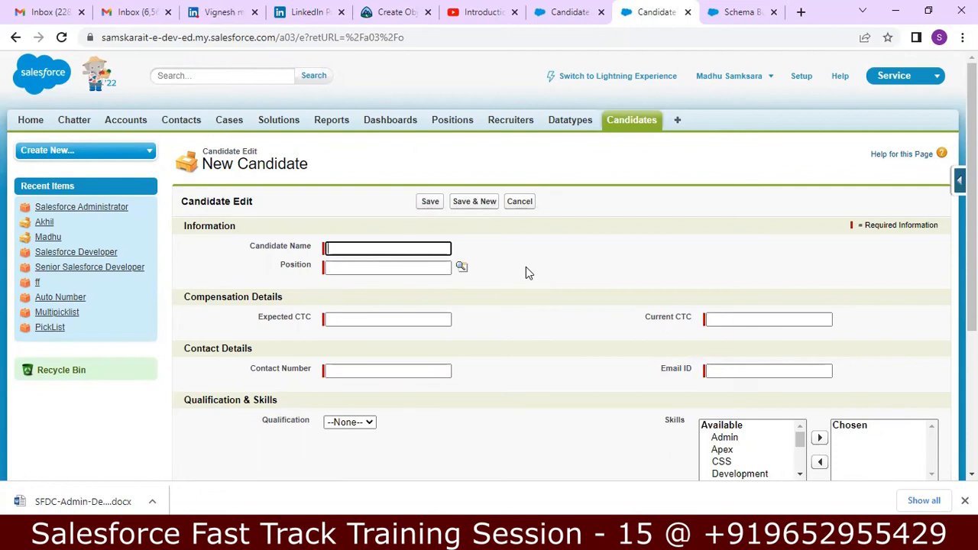
pyautogui.click(449, 124)
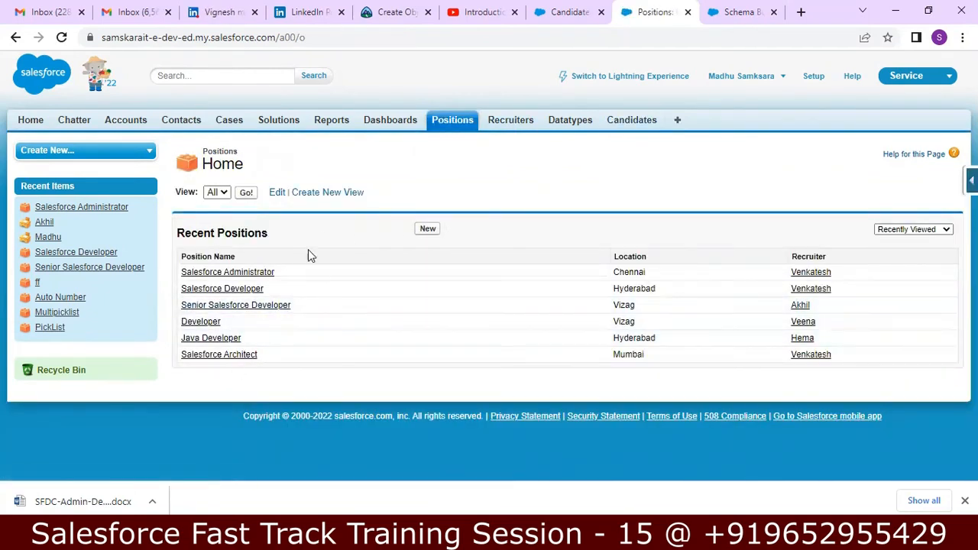
pyautogui.click(615, 123)
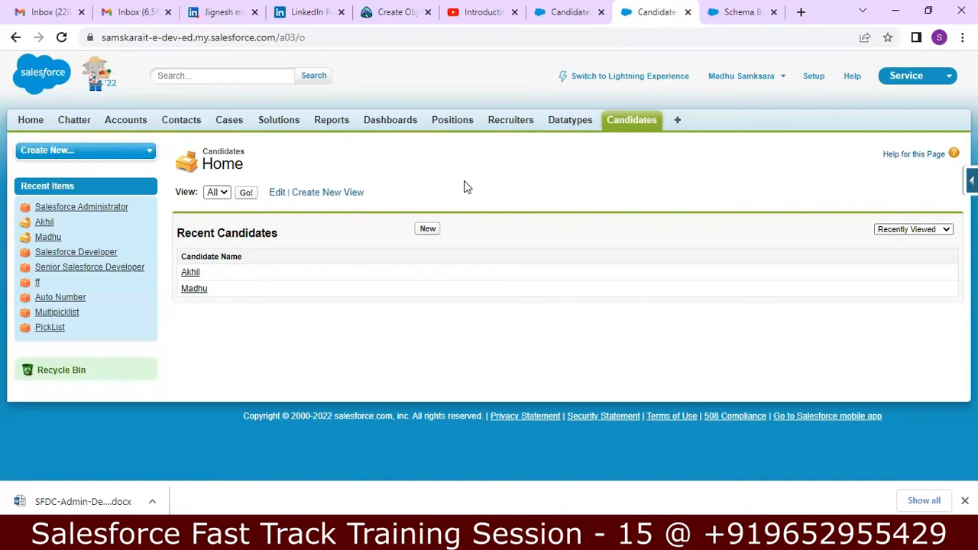
# View the first candidate record, then expand the Force.com quick access menu on Candidates home
pyautogui.click(190, 277)
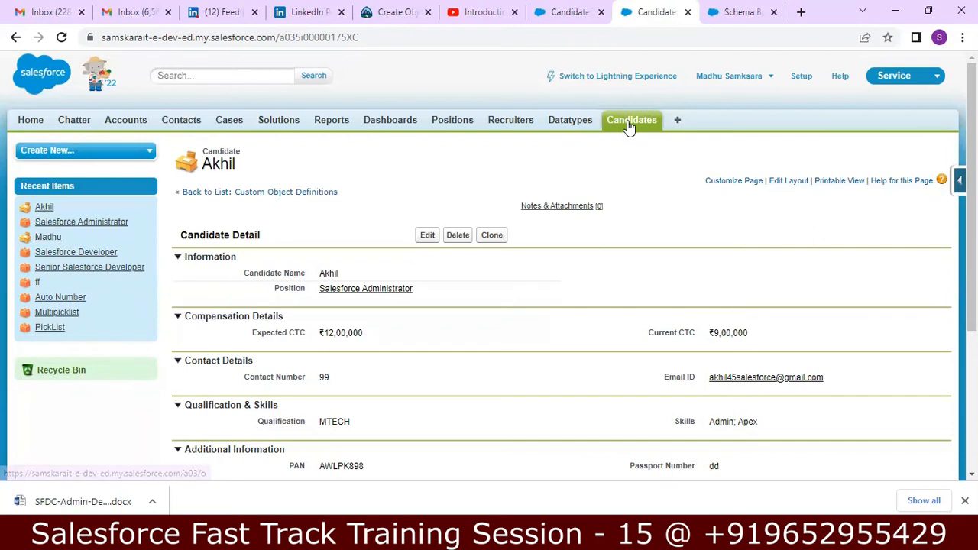
pyautogui.click(628, 125)
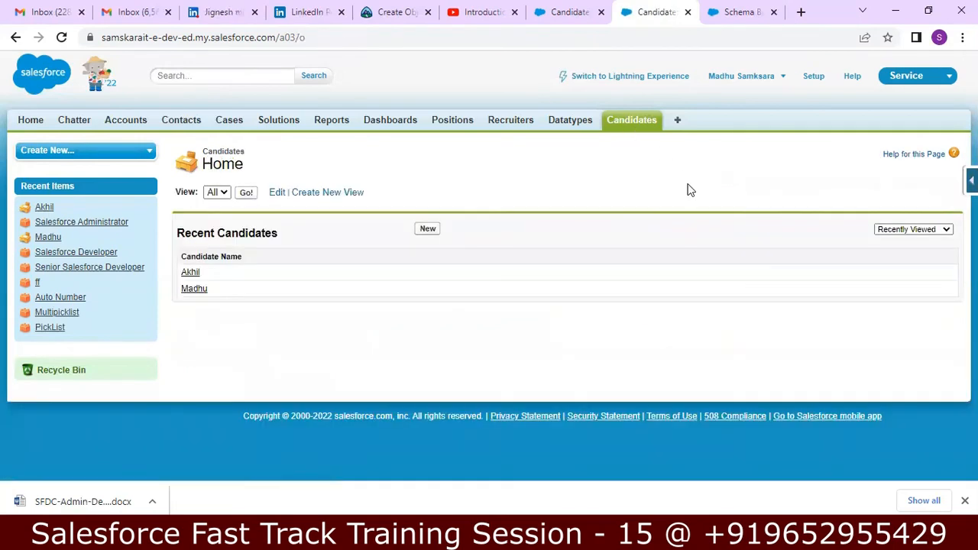
pyautogui.click(971, 180)
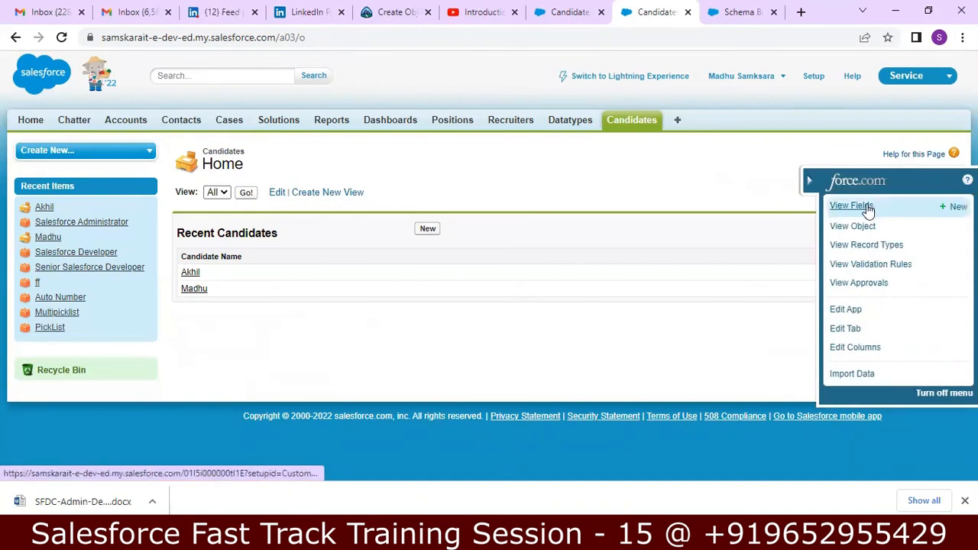
# Open the Candidate object's Position master-detail field for editing
pyautogui.click(869, 211)
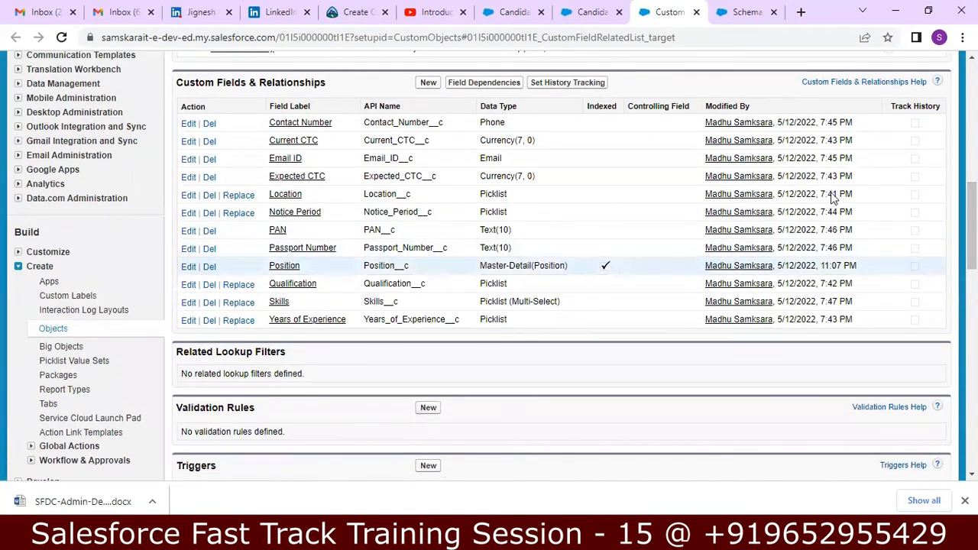
pyautogui.moveTo(972, 210); pyautogui.dragTo(972, 108)
pyautogui.scroll(-5, 621, 325)
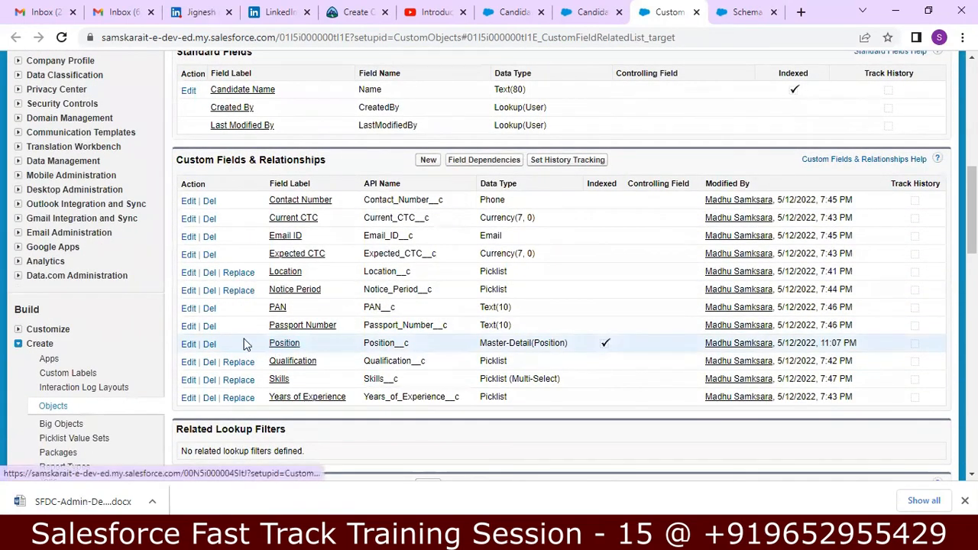
pyautogui.click(189, 345)
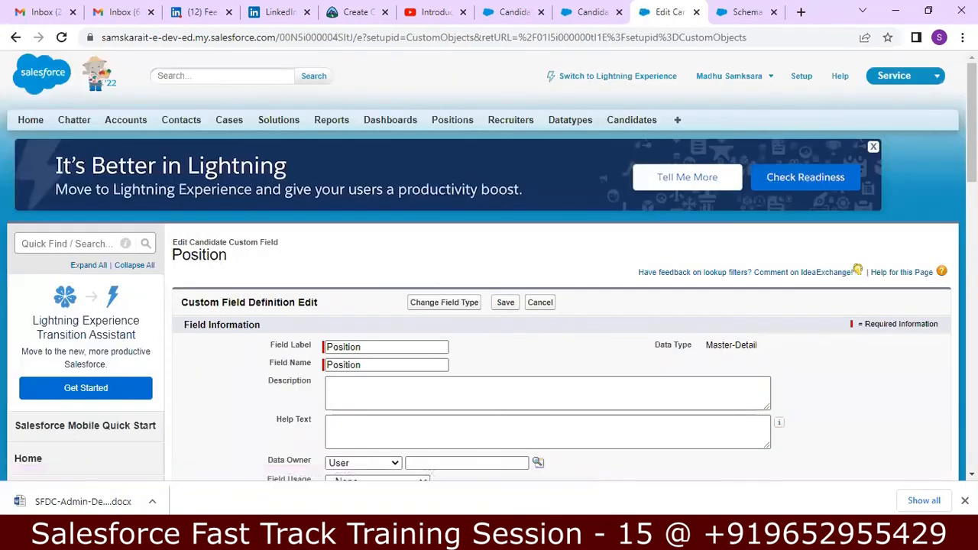
# Tick Allow reparenting under Master-Detail Options and save the Position field
pyautogui.moveTo(972, 130); pyautogui.dragTo(972, 240)
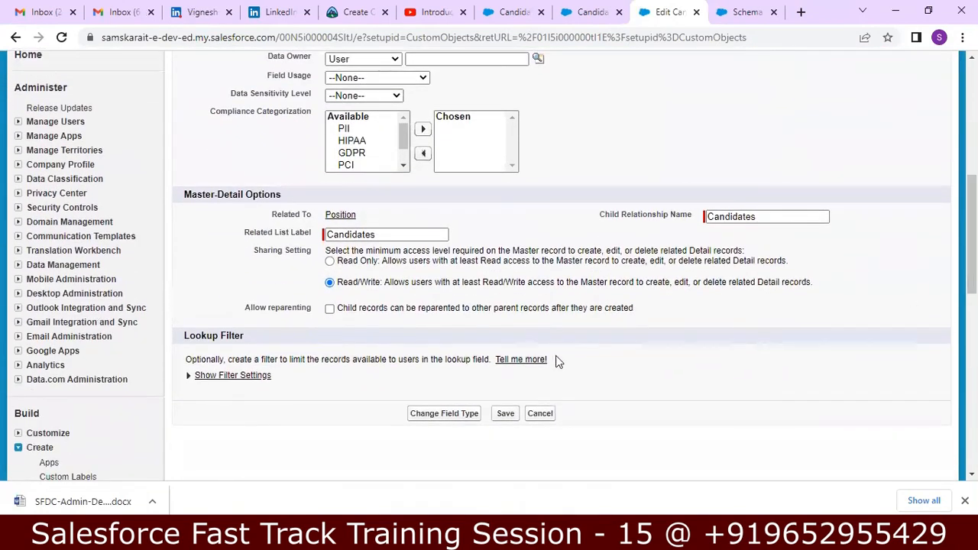
pyautogui.click(330, 309)
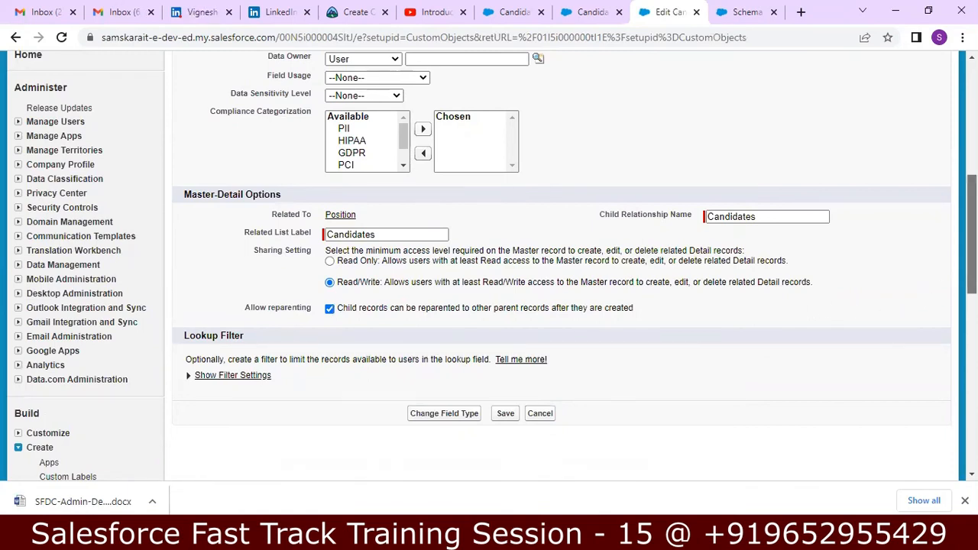
pyautogui.scroll(-1, 857, 73)
pyautogui.scroll(3, 858, 73)
pyautogui.scroll(-2, 857, 72)
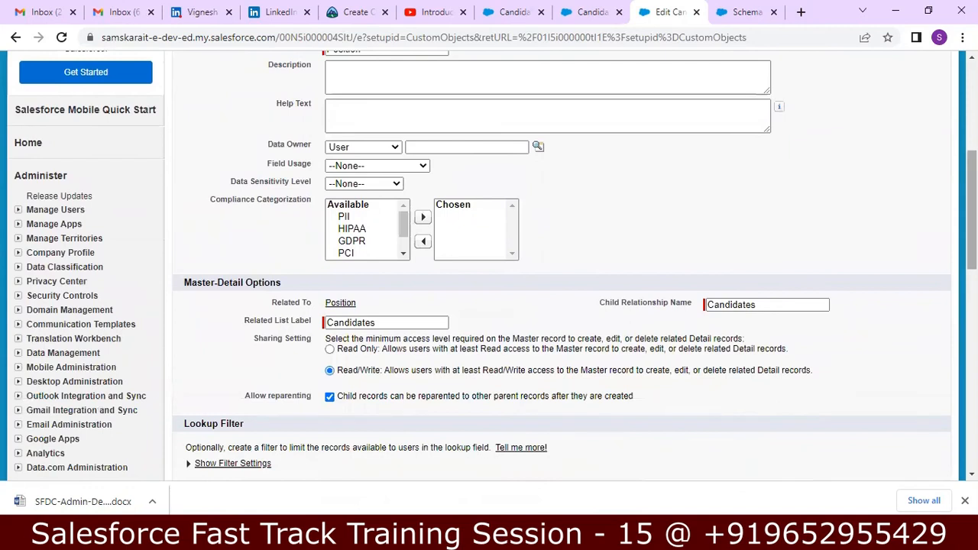
pyautogui.scroll(-2, 574, 360)
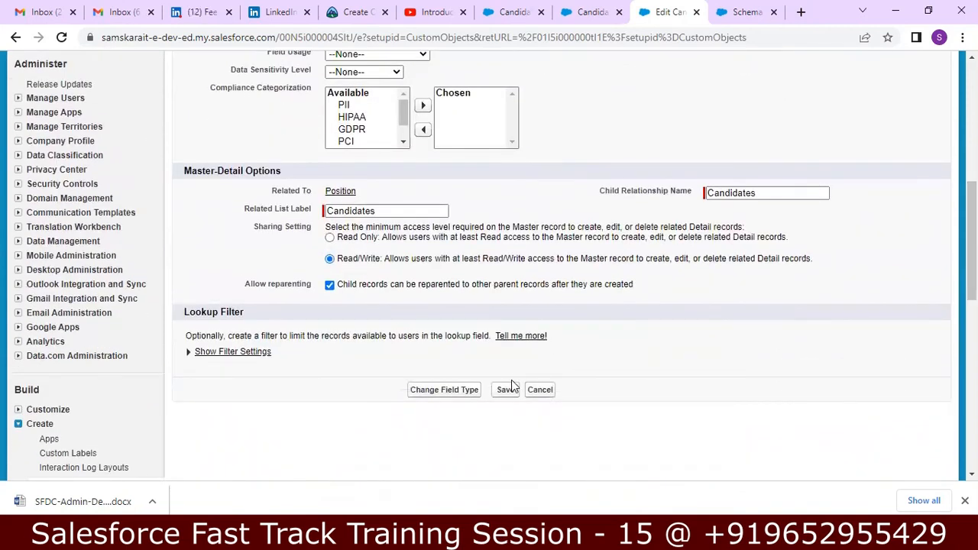
pyautogui.click(506, 391)
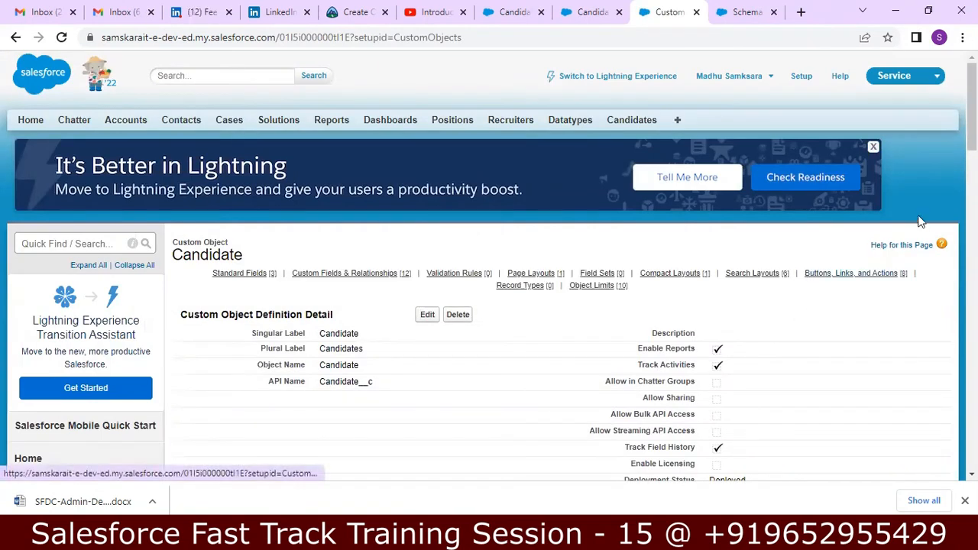
# Open the first recent candidate's record from the Candidates tab
pyautogui.scroll(-5, 920, 221)
pyautogui.scroll(5, 939, 153)
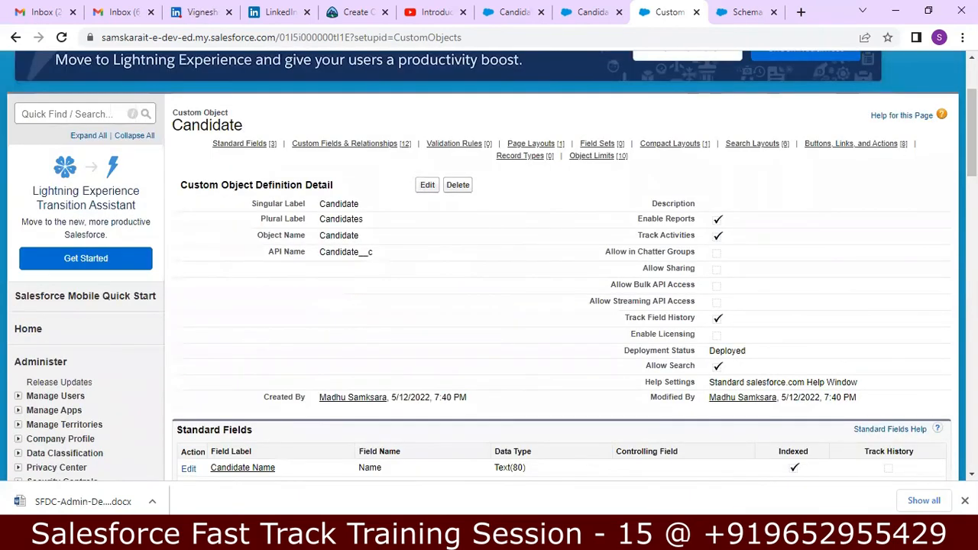
pyautogui.scroll(2, 634, 152)
pyautogui.click(632, 125)
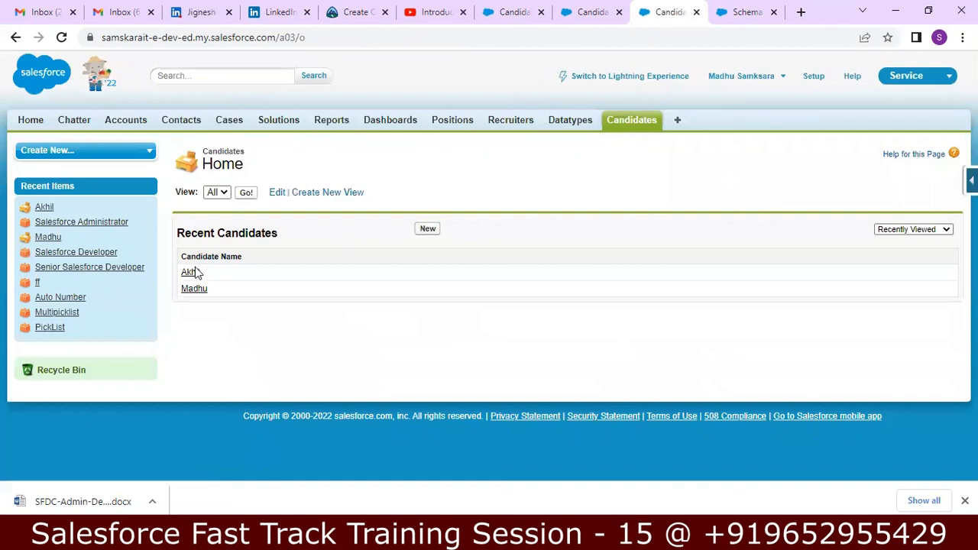
pyautogui.click(189, 273)
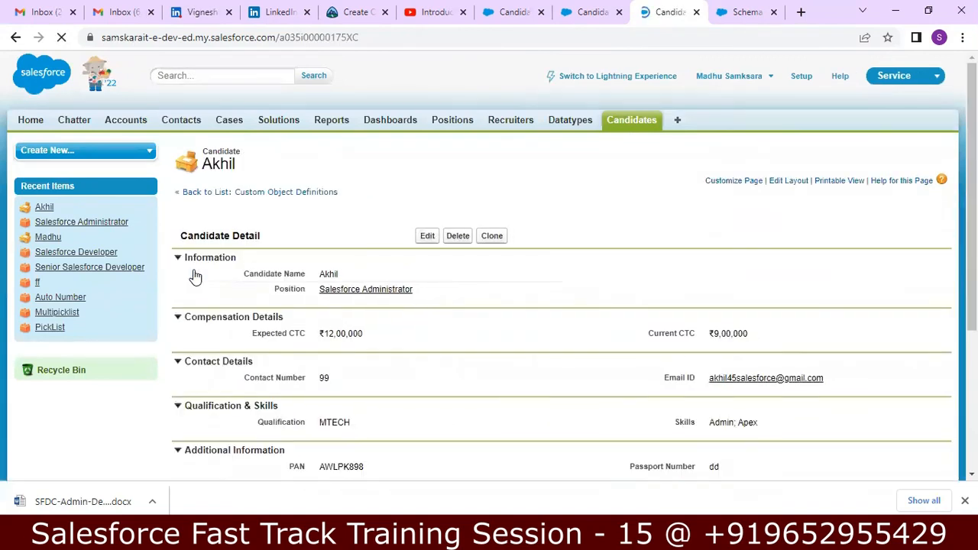
# Change the candidate's Position from Salesforce Administrator to Salesforce Developer and save
pyautogui.doubleClick(542, 293)
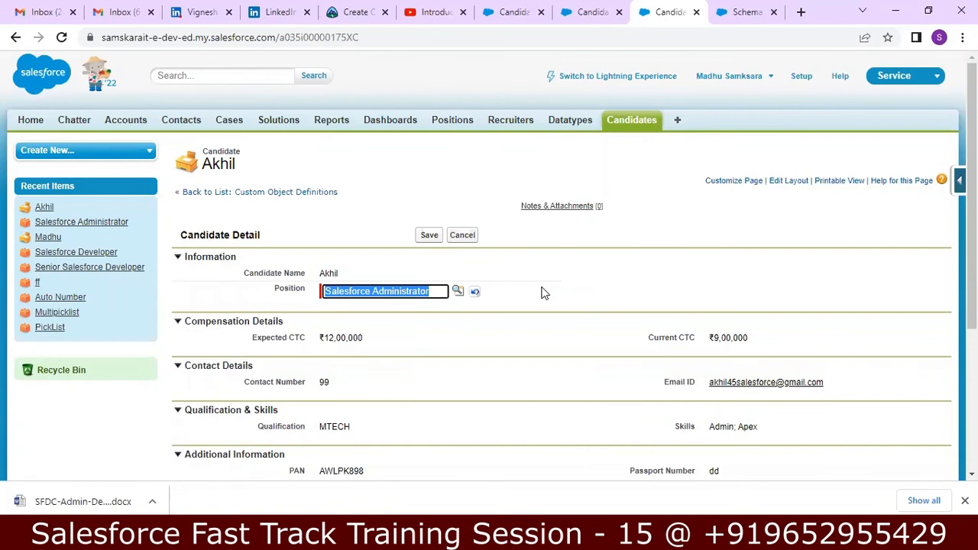
pyautogui.click(457, 291)
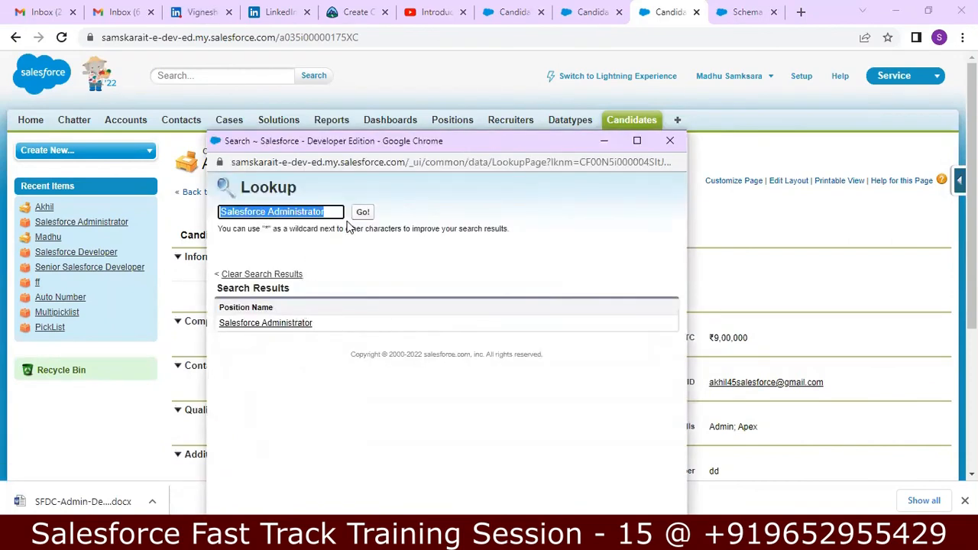
pyautogui.press('BackSpace')
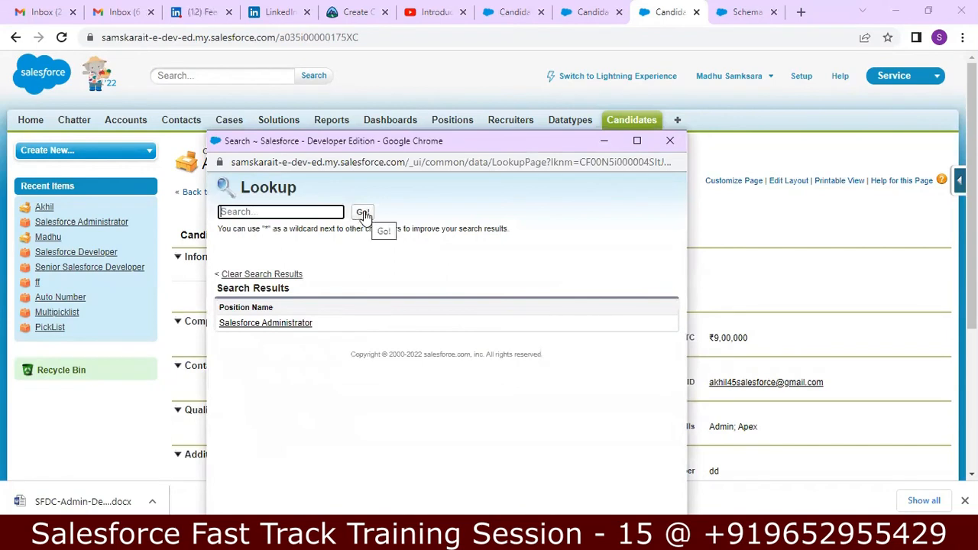
pyautogui.click(364, 214)
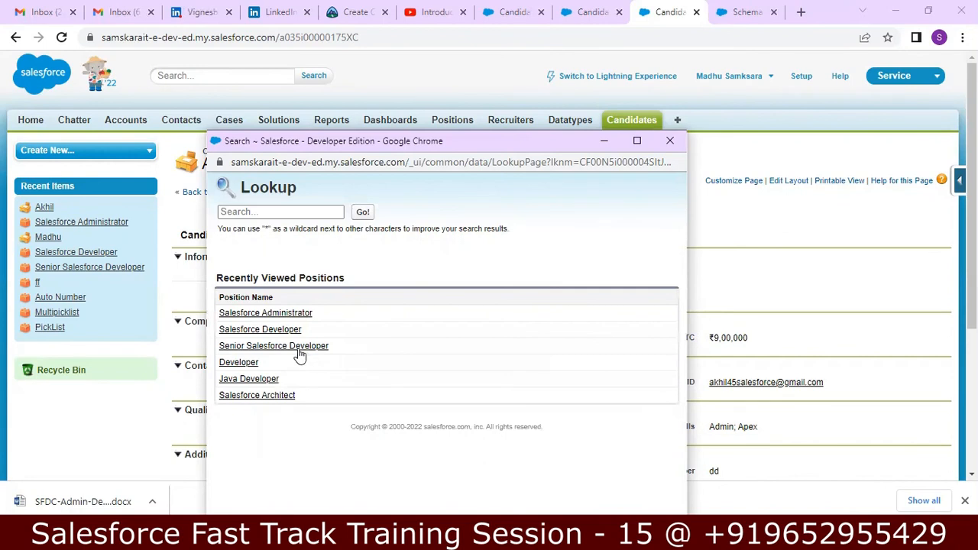
pyautogui.click(280, 330)
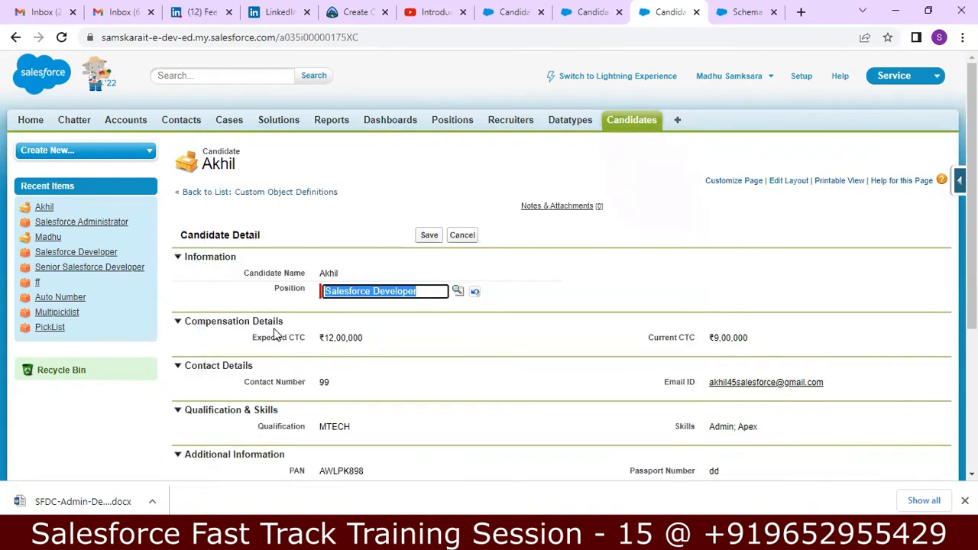
pyautogui.click(429, 235)
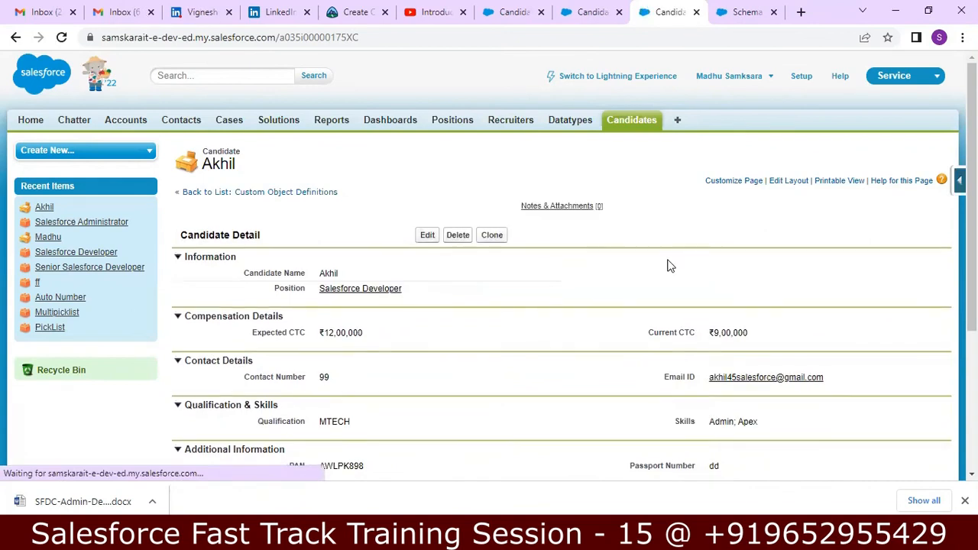
# Check the Salesforce Administrator position record for its candidates
pyautogui.click(463, 126)
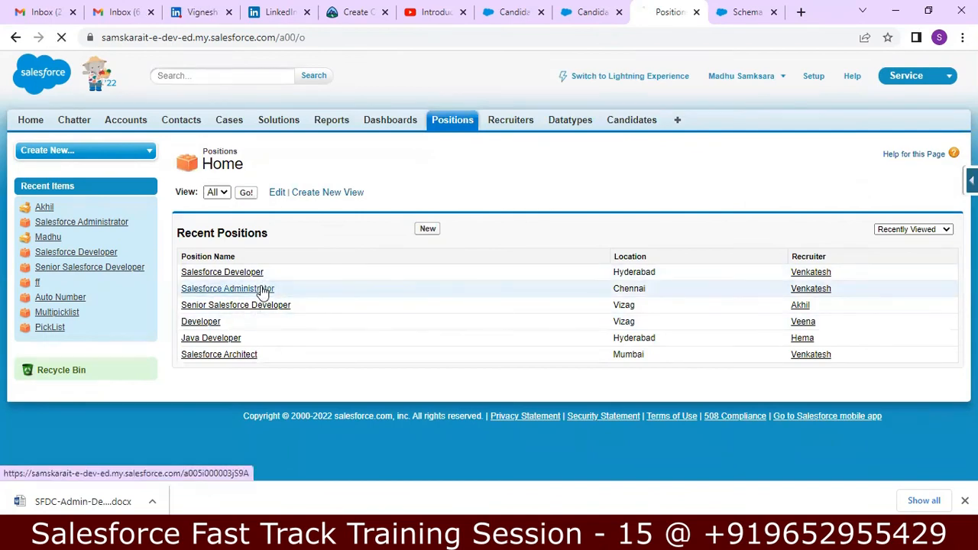
pyautogui.click(262, 289)
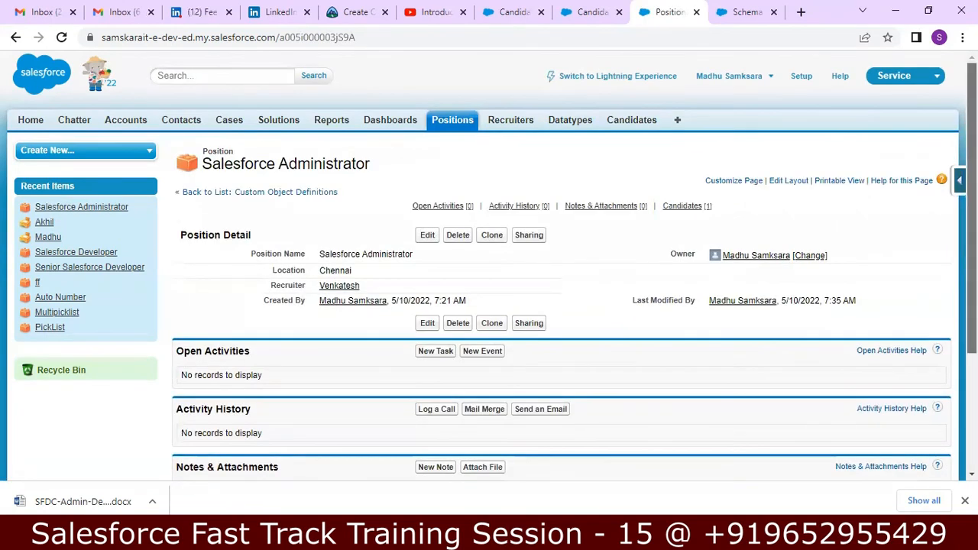
pyautogui.scroll(-3, 629, 395)
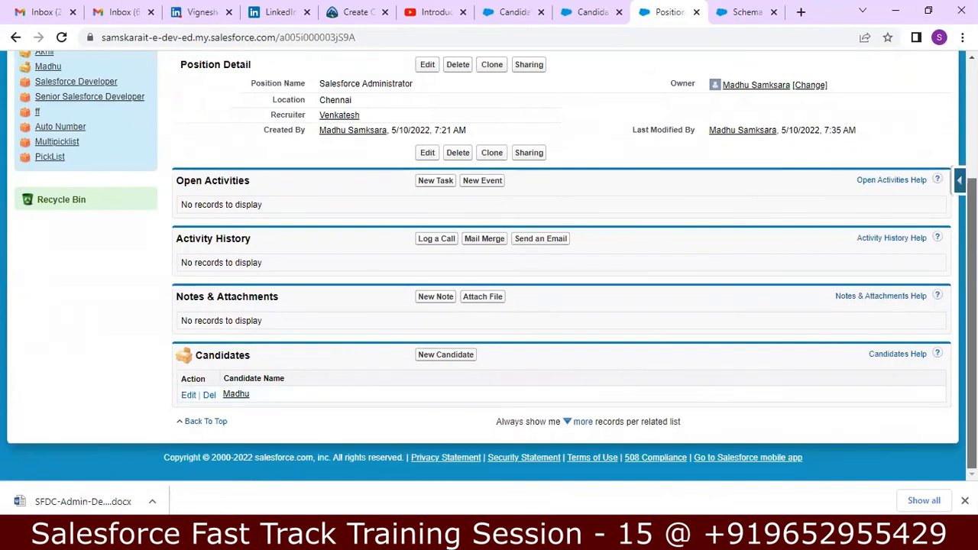
pyautogui.scroll(3, 761, 212)
# Open the Salesforce Developer position and review the reassigned candidate in its Candidates list
pyautogui.click(454, 124)
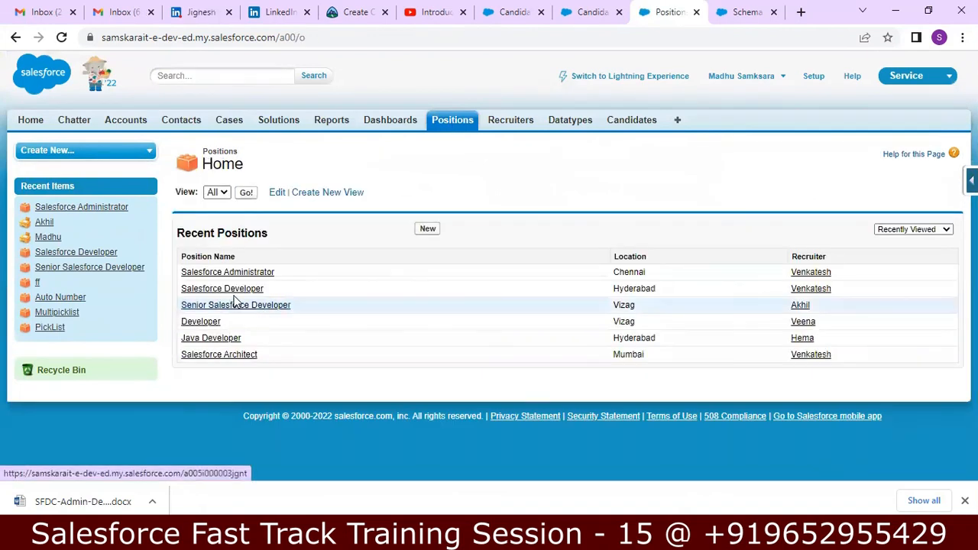
pyautogui.click(229, 293)
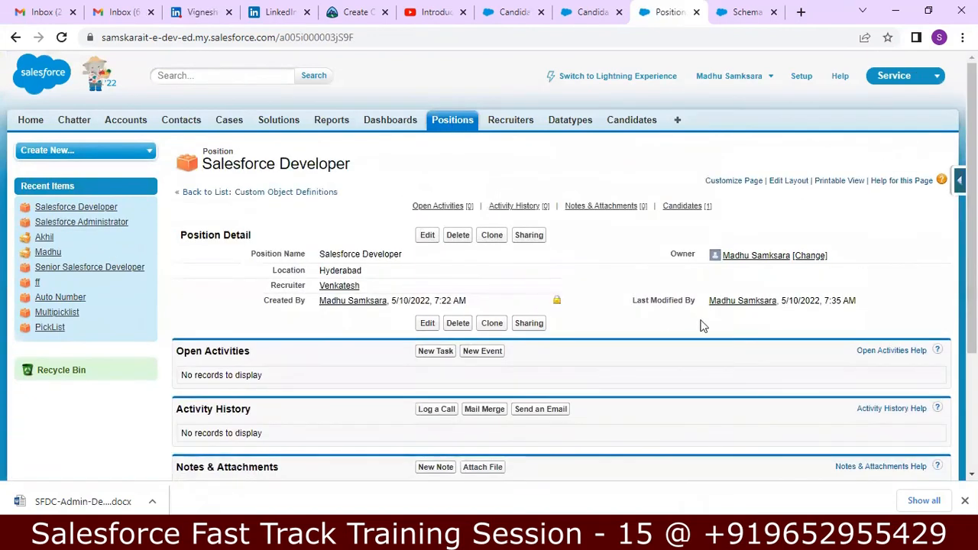
pyautogui.scroll(-1, 701, 326)
pyautogui.scroll(-2, 489, 306)
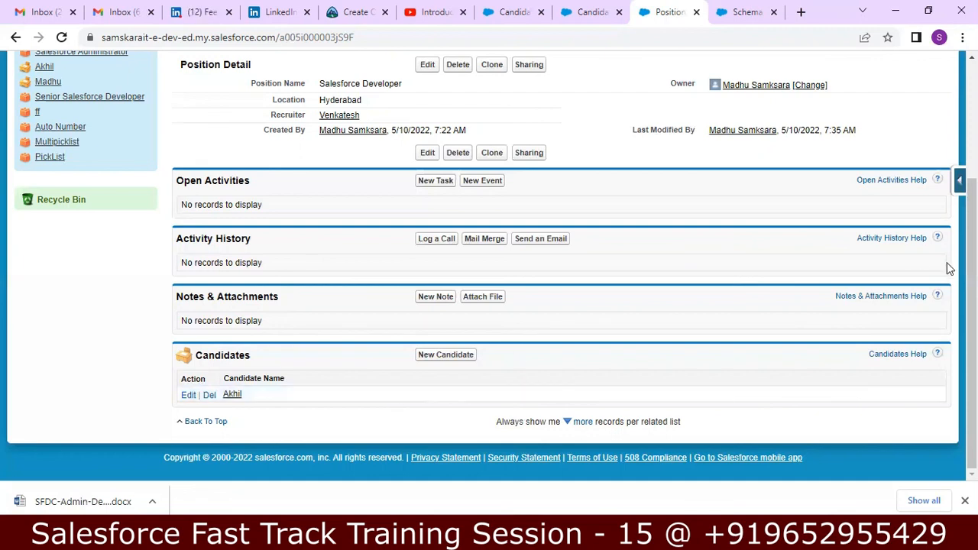
pyautogui.scroll(3, 970, 305)
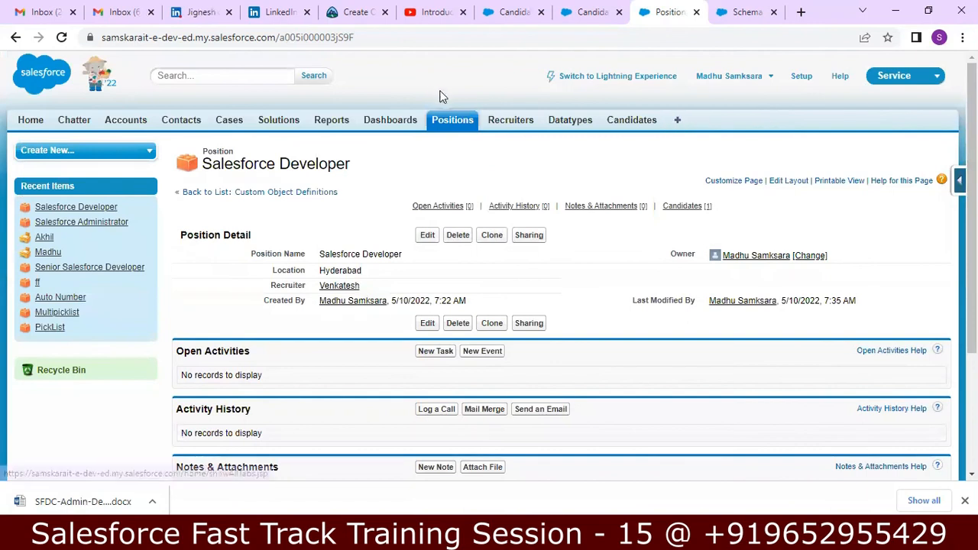
# Delete the Salesforce Developer position, confirm with OK, and check that one candidate remains
pyautogui.click(449, 124)
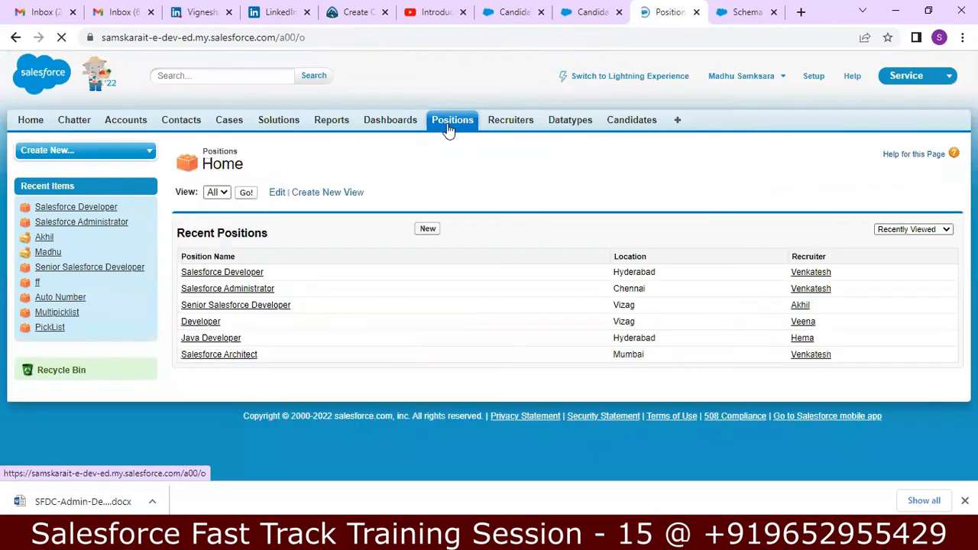
pyautogui.click(239, 275)
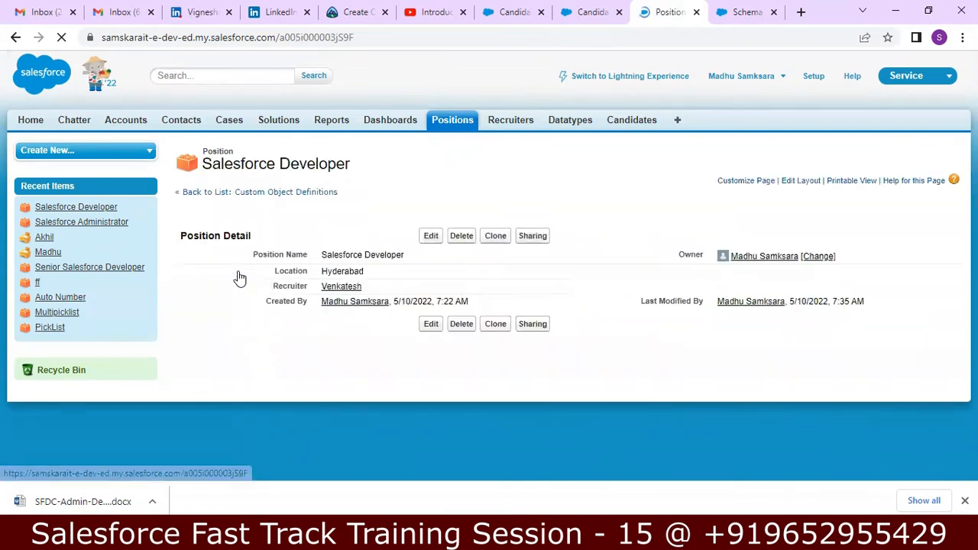
pyautogui.click(458, 242)
pyautogui.click(573, 120)
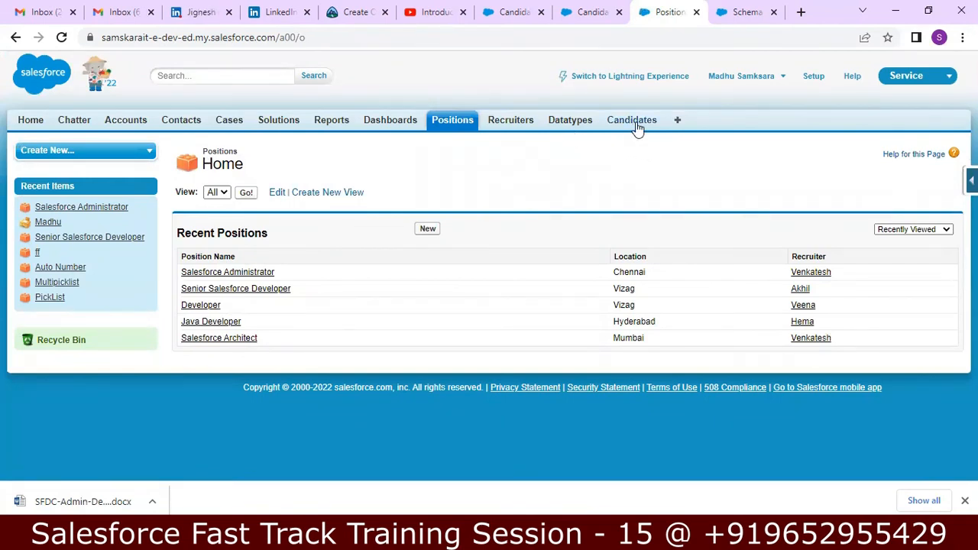
pyautogui.click(635, 123)
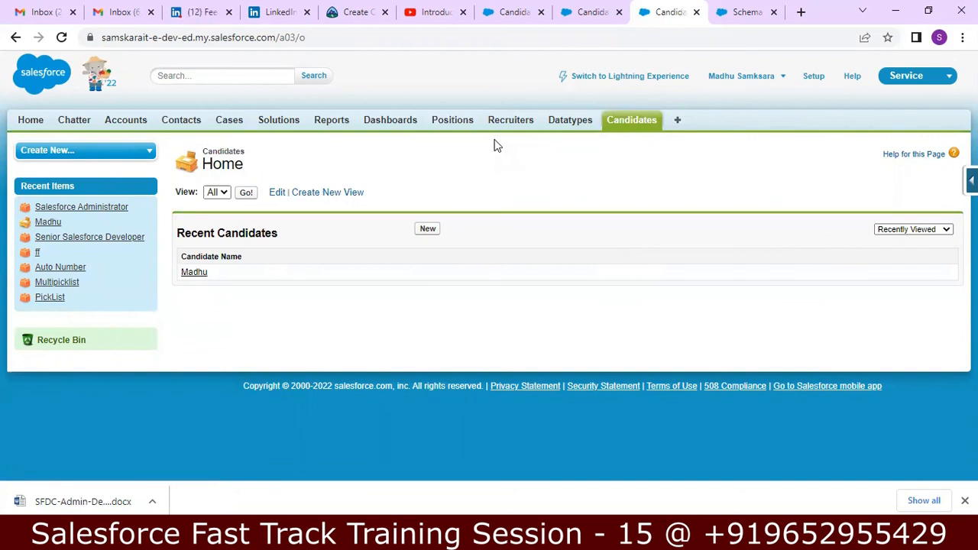
pyautogui.click(50, 343)
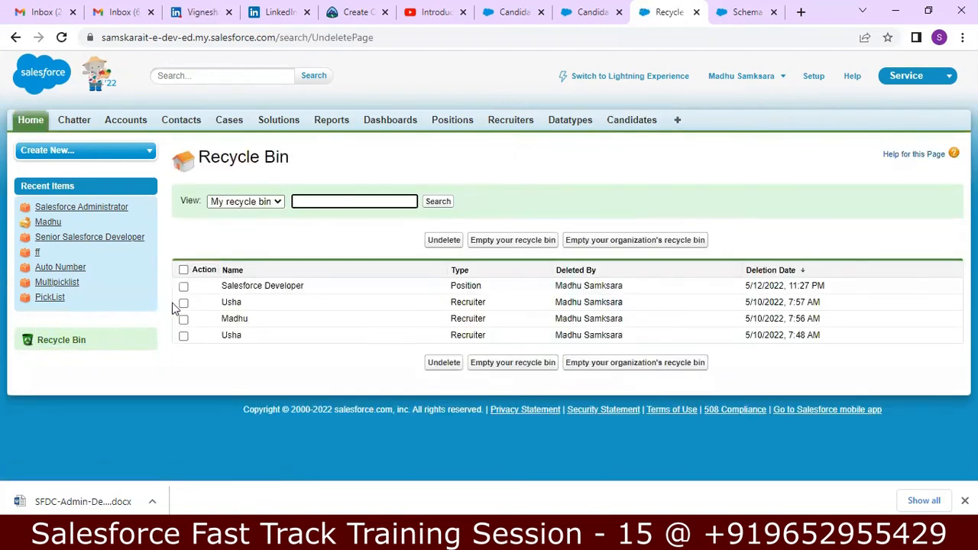
# Tick the Salesforce Developer row in the Recycle Bin and undelete it
pyautogui.click(183, 287)
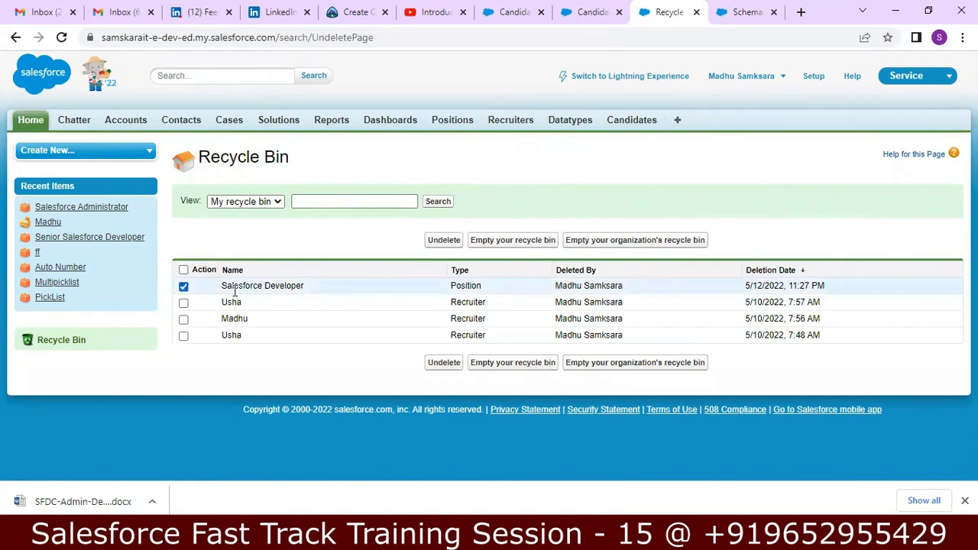
pyautogui.click(437, 363)
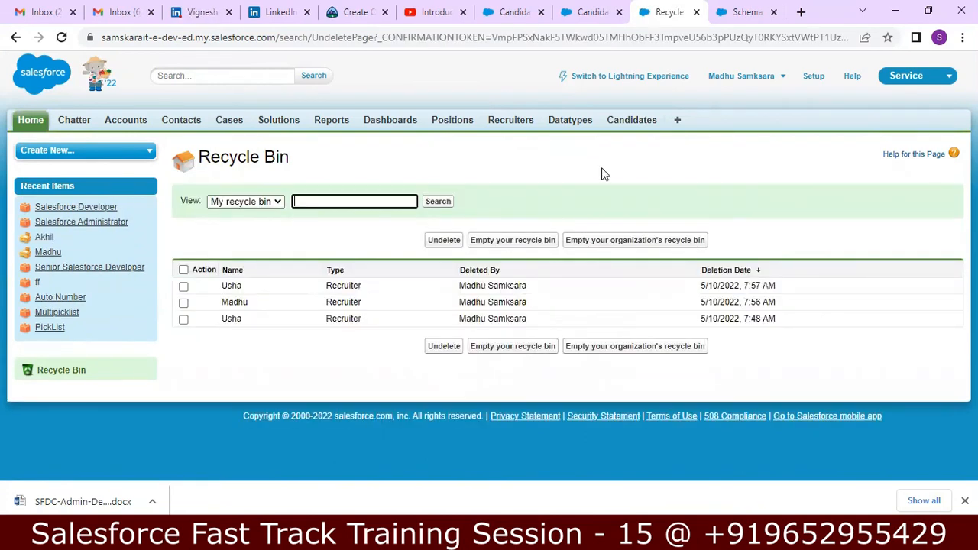
# Confirm Salesforce Developer (Hyderabad) is back in Positions, then view its candidate under Candidates
pyautogui.click(439, 123)
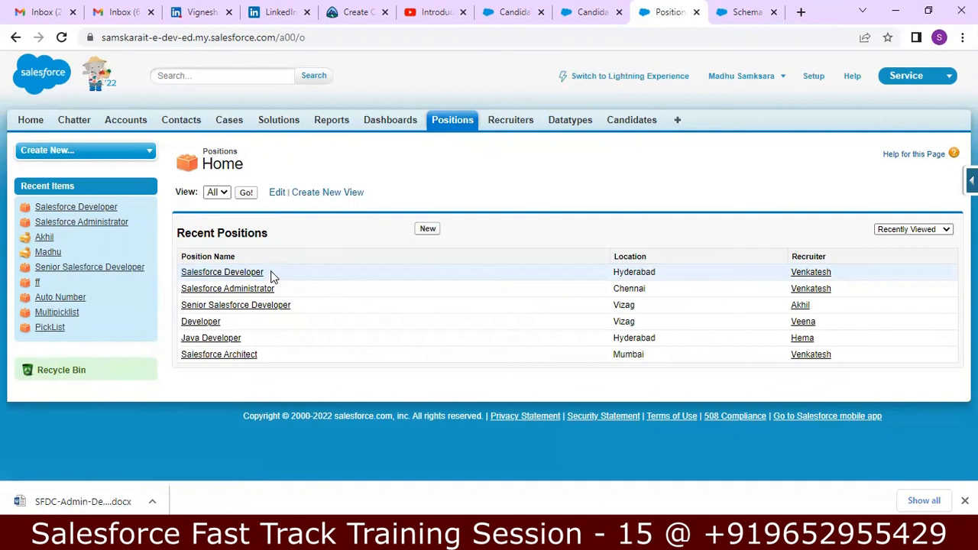
pyautogui.click(628, 123)
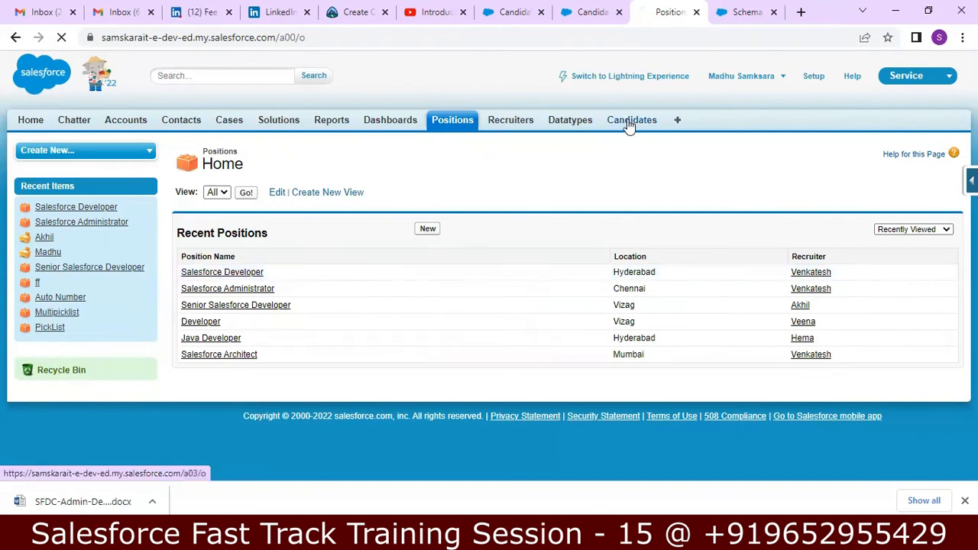